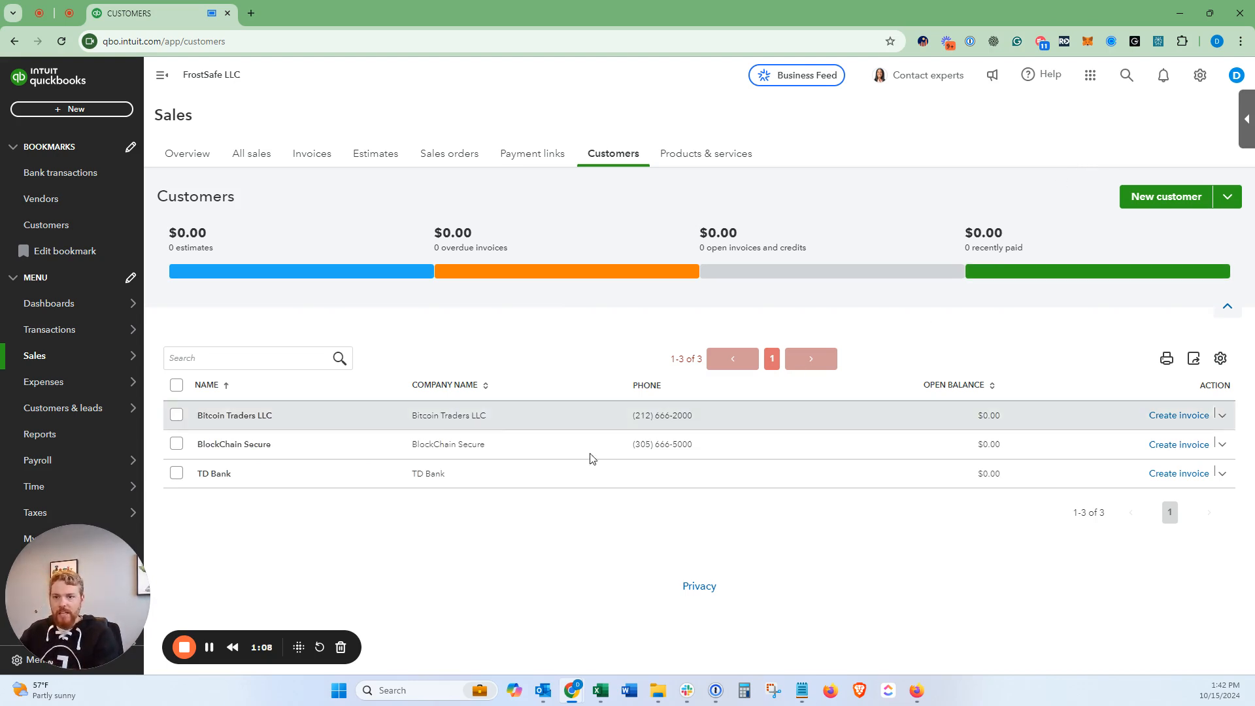
Step: Start a new customer named CoinSafe Enterprises and paste in the customer's e-mail
{"action": "left_click", "coordinate": [1169, 197]}
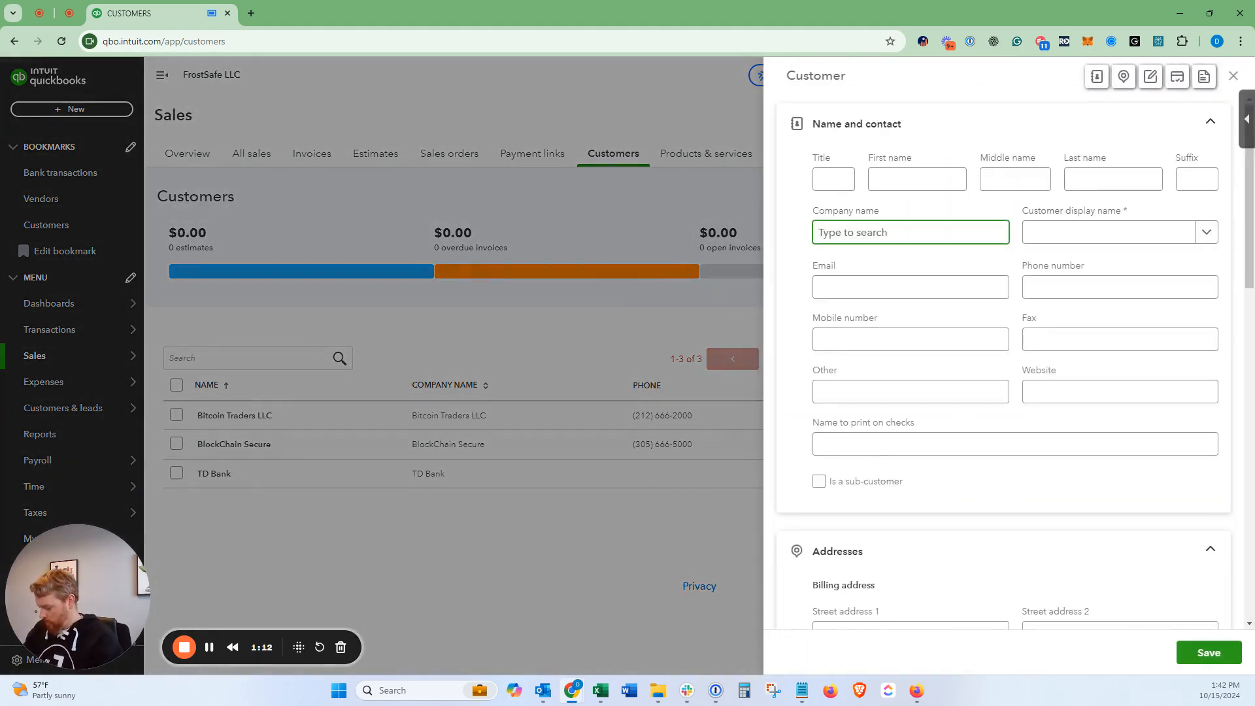
{"action": "key", "text": "alt+Tab"}
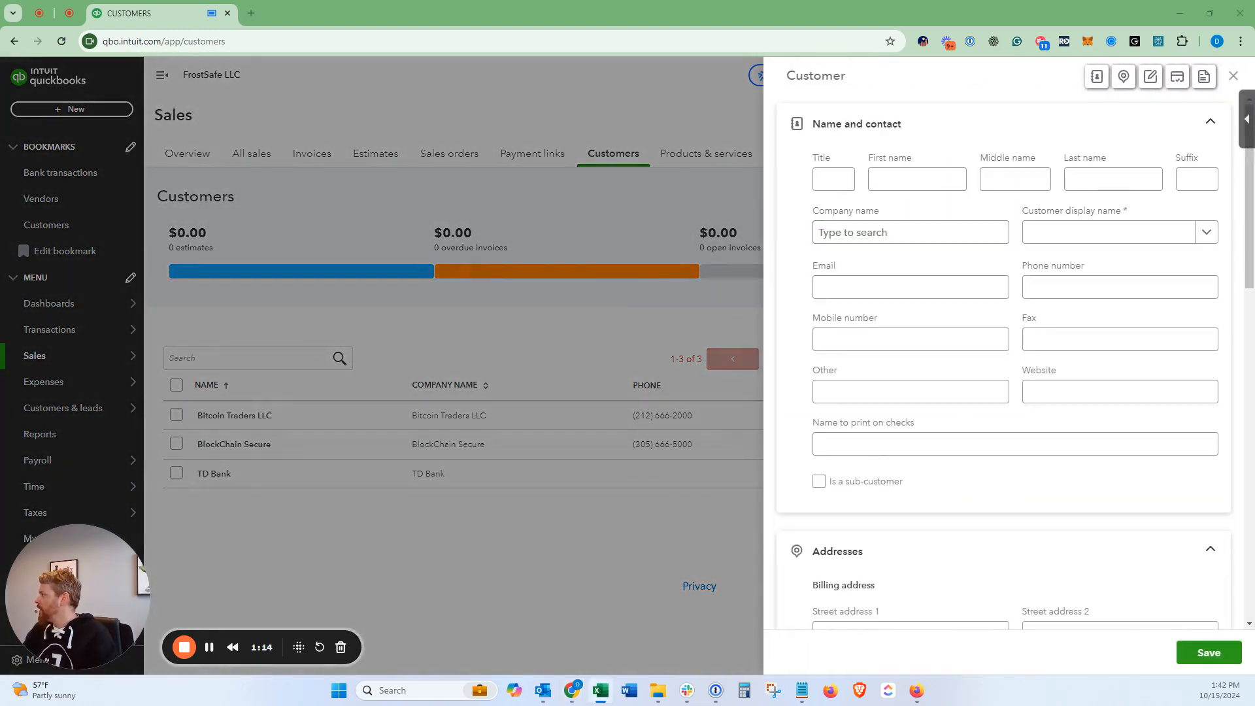
{"action": "left_click", "coordinate": [928, 232]}
{"action": "type", "text": "CoinSafe Enterprises"}
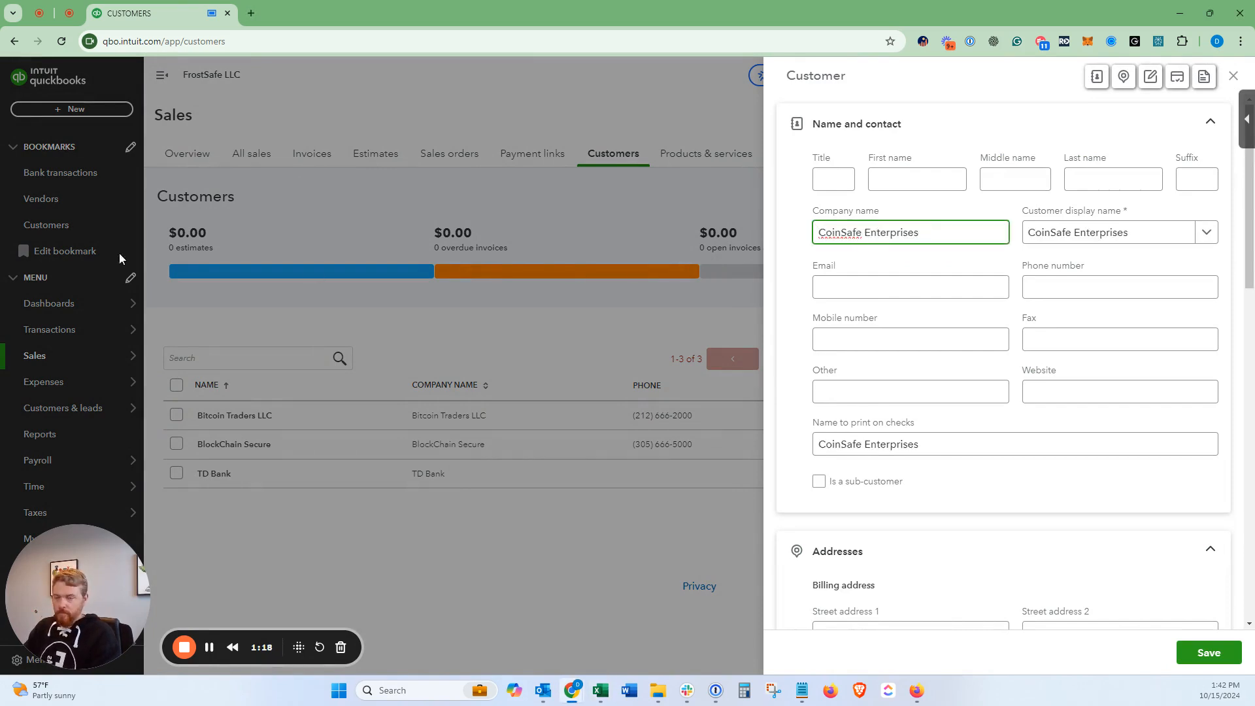
{"action": "key", "text": "alt+Tab"}
{"action": "left_click", "coordinate": [849, 286]}
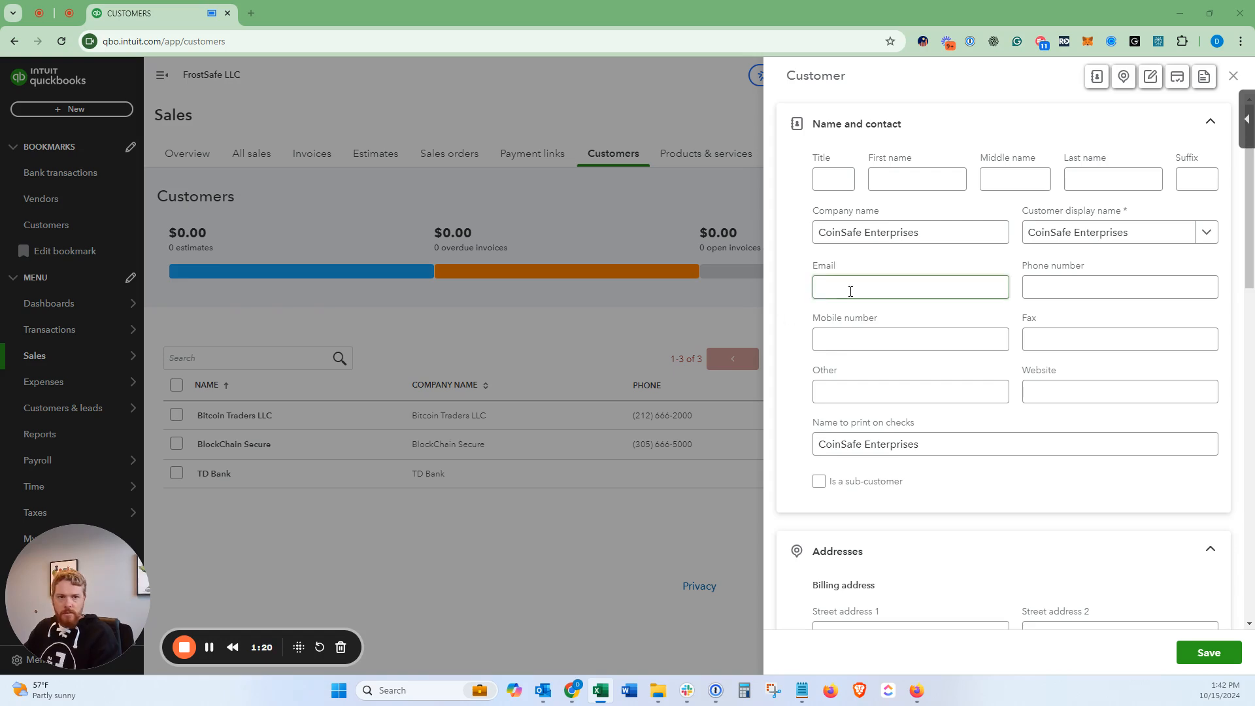
{"action": "key", "text": "ctrl+v"}
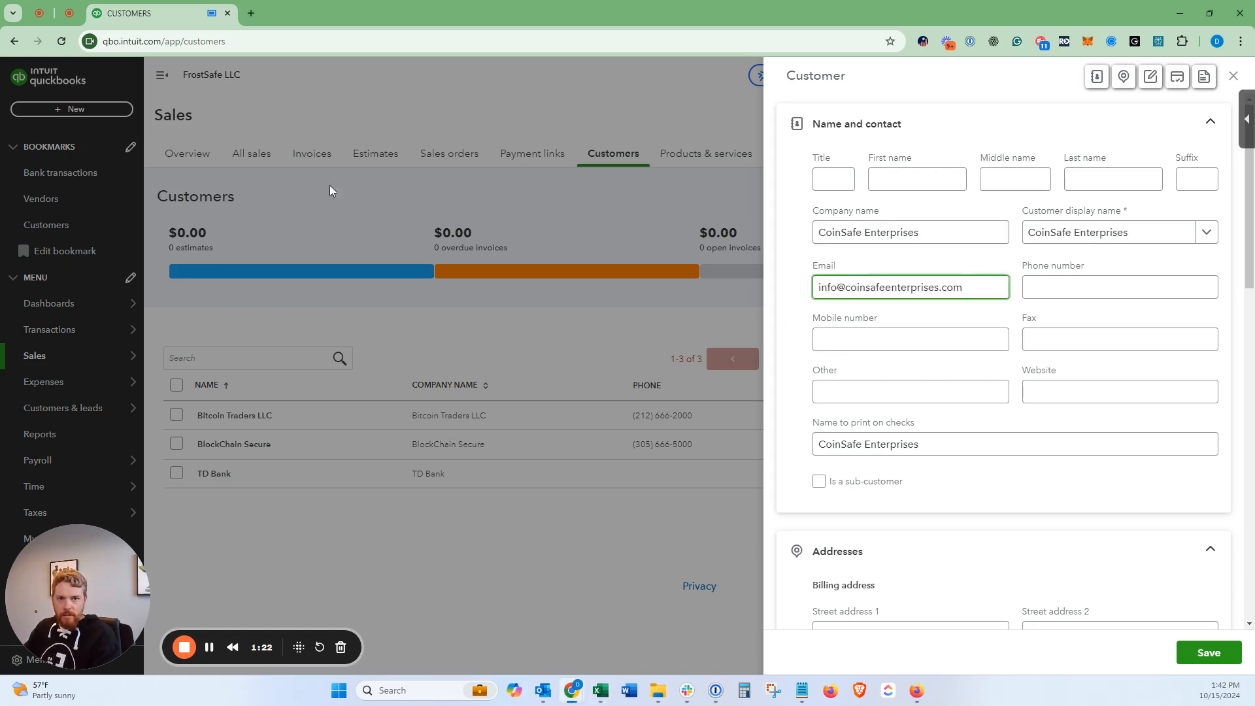
{"action": "key", "text": "alt+Tab"}
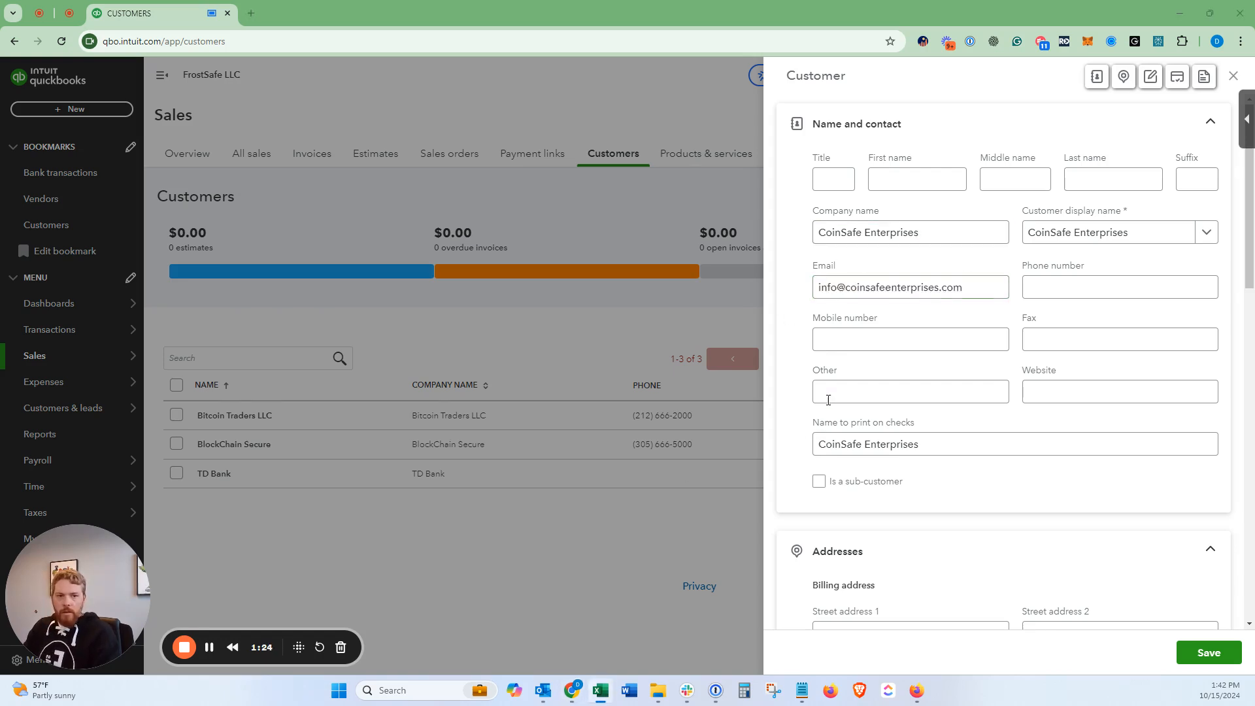
{"action": "scroll", "coordinate": [841, 399], "scroll_direction": "down", "scroll_amount": 4}
{"action": "left_click", "coordinate": [858, 370]}
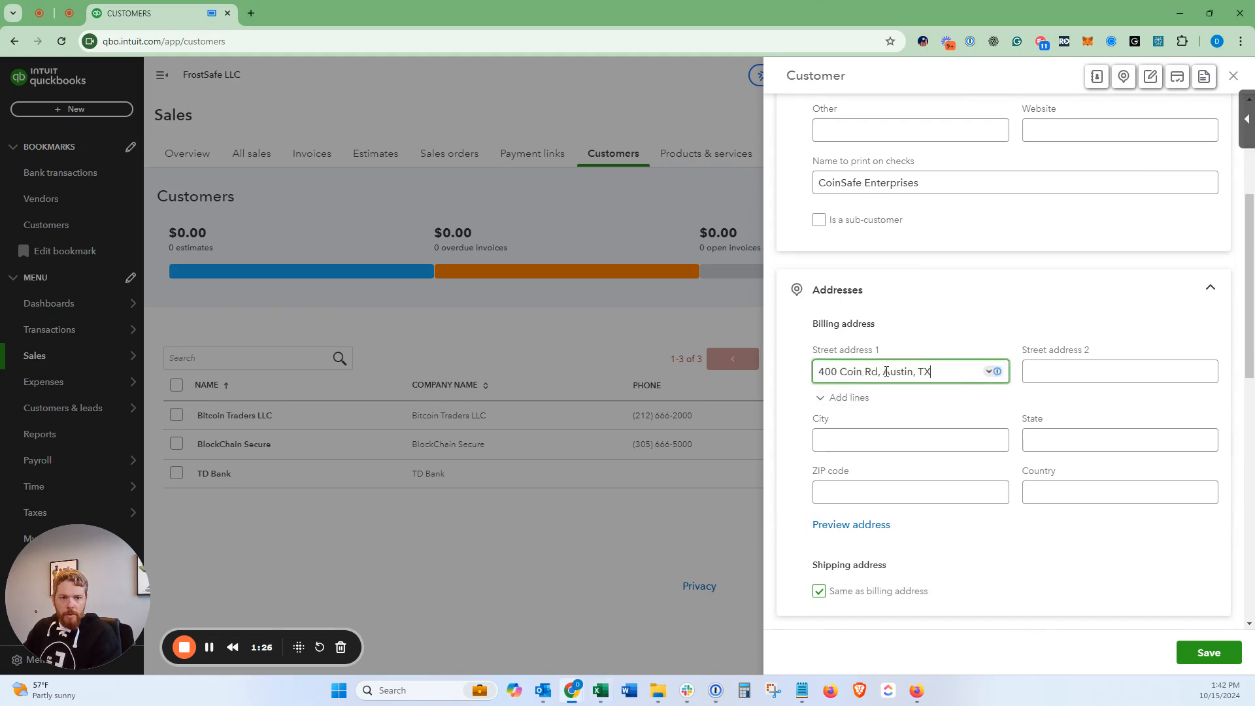
{"action": "double_click", "coordinate": [899, 371]}
{"action": "key", "text": "ctrl+x"}
{"action": "left_click", "coordinate": [861, 441]}
{"action": "key", "text": "ctrl+v"}
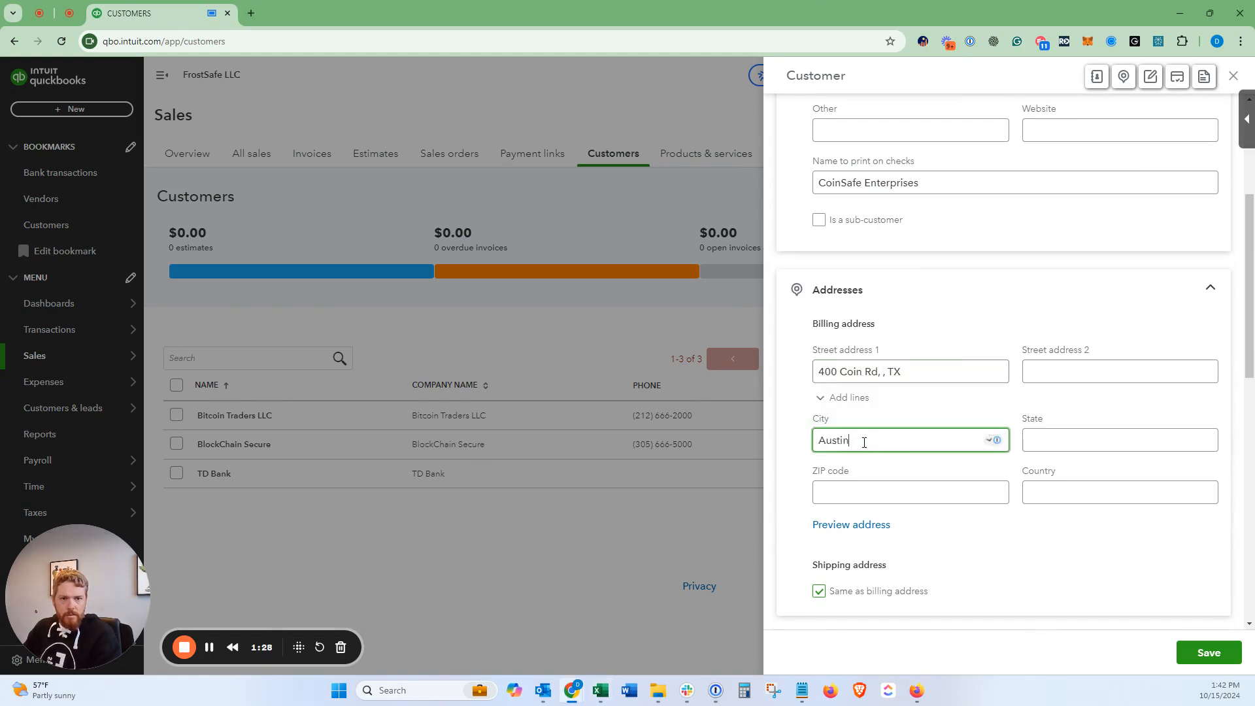
{"action": "key", "text": "Tab"}
{"action": "type", "text": "TX"}
{"action": "left_click_drag", "start_coordinate": [879, 371], "coordinate": [924, 371]}
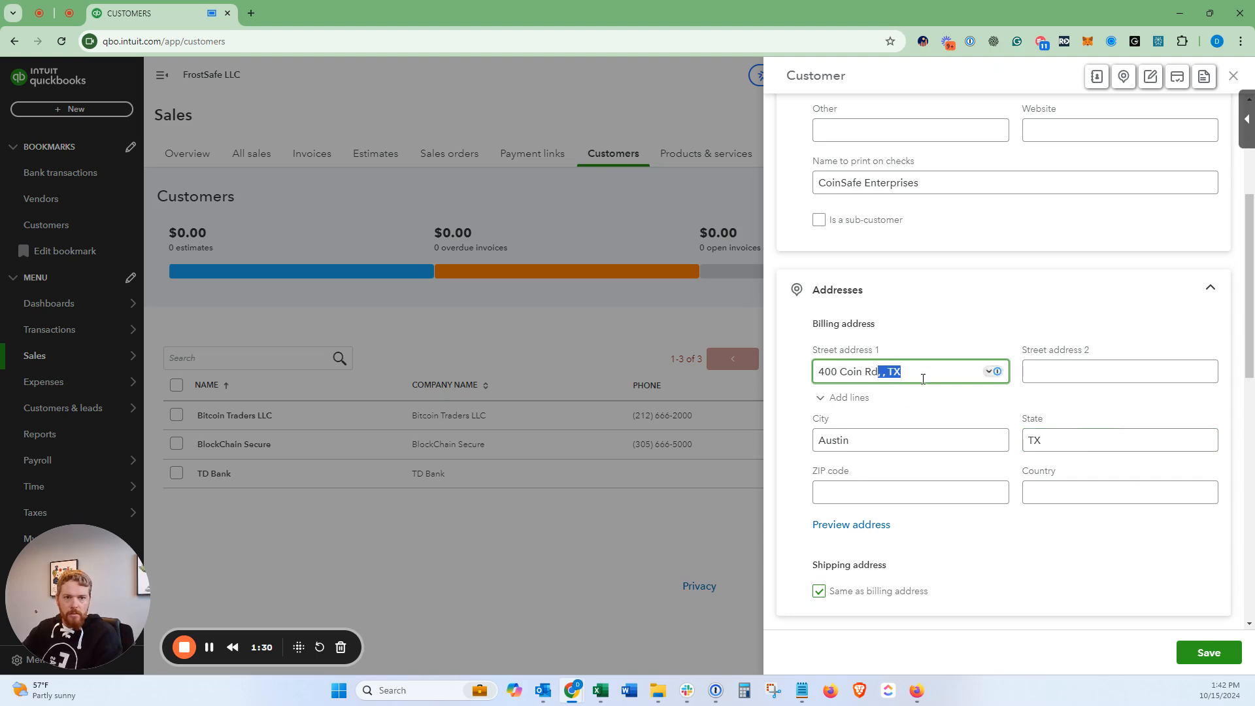
{"action": "key", "text": "BackSpace"}
{"action": "scroll", "coordinate": [924, 371], "scroll_direction": "up", "scroll_amount": 4}
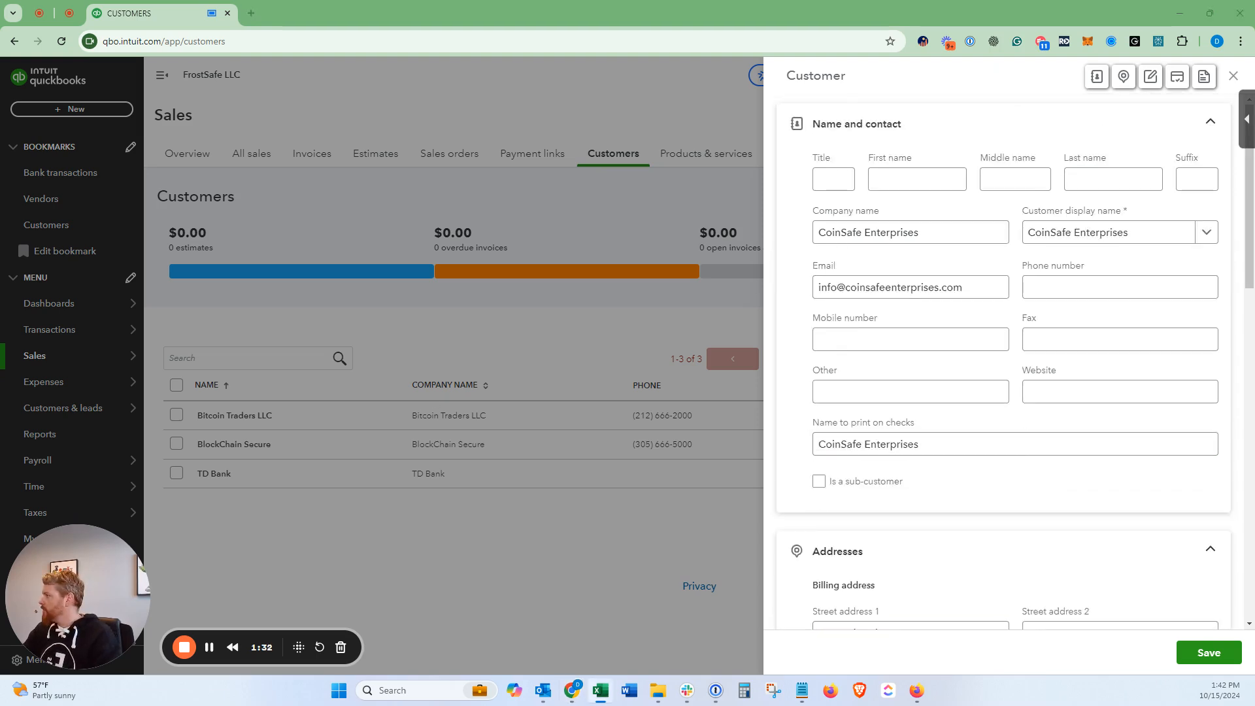
Step: Enter the customer's phone number and save the new customer
{"action": "left_click", "coordinate": [1031, 292]}
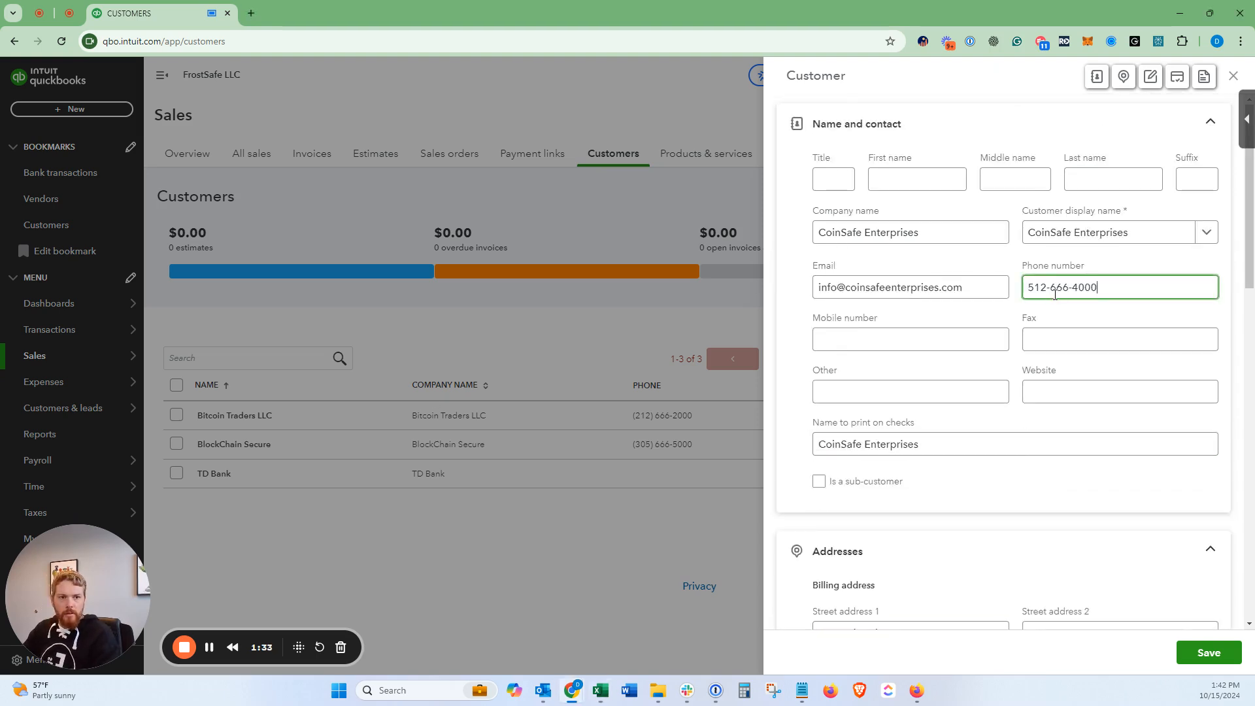
{"action": "left_click", "coordinate": [1208, 654]}
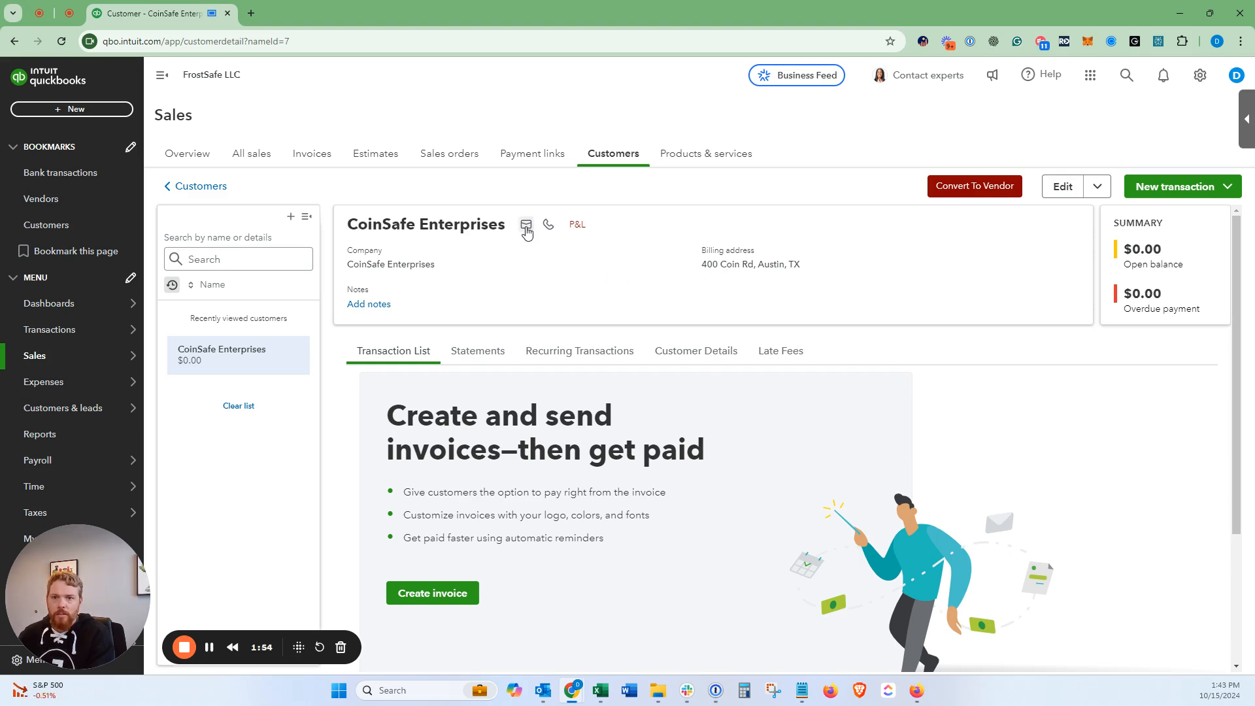
Step: Create Invoice 1001 for CoinSafe Enterprises through New transaction > Invoice
{"action": "mouse_move", "coordinate": [550, 235]}
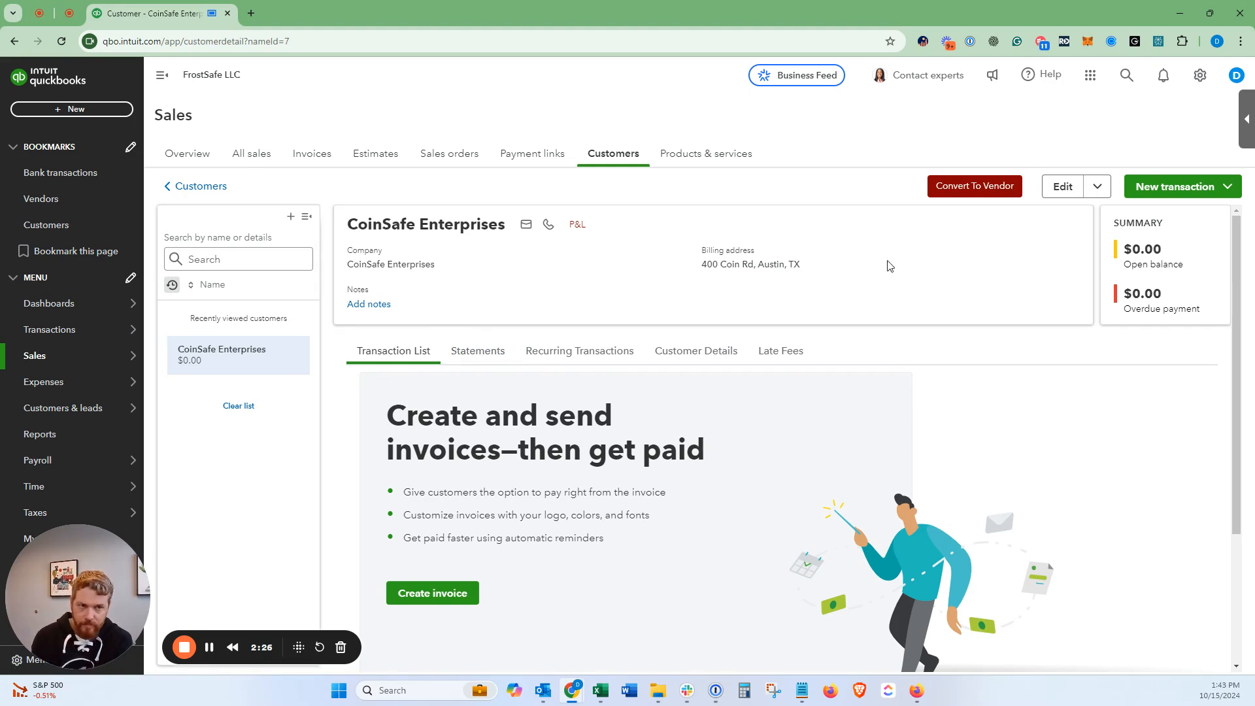
{"action": "left_click", "coordinate": [1157, 190]}
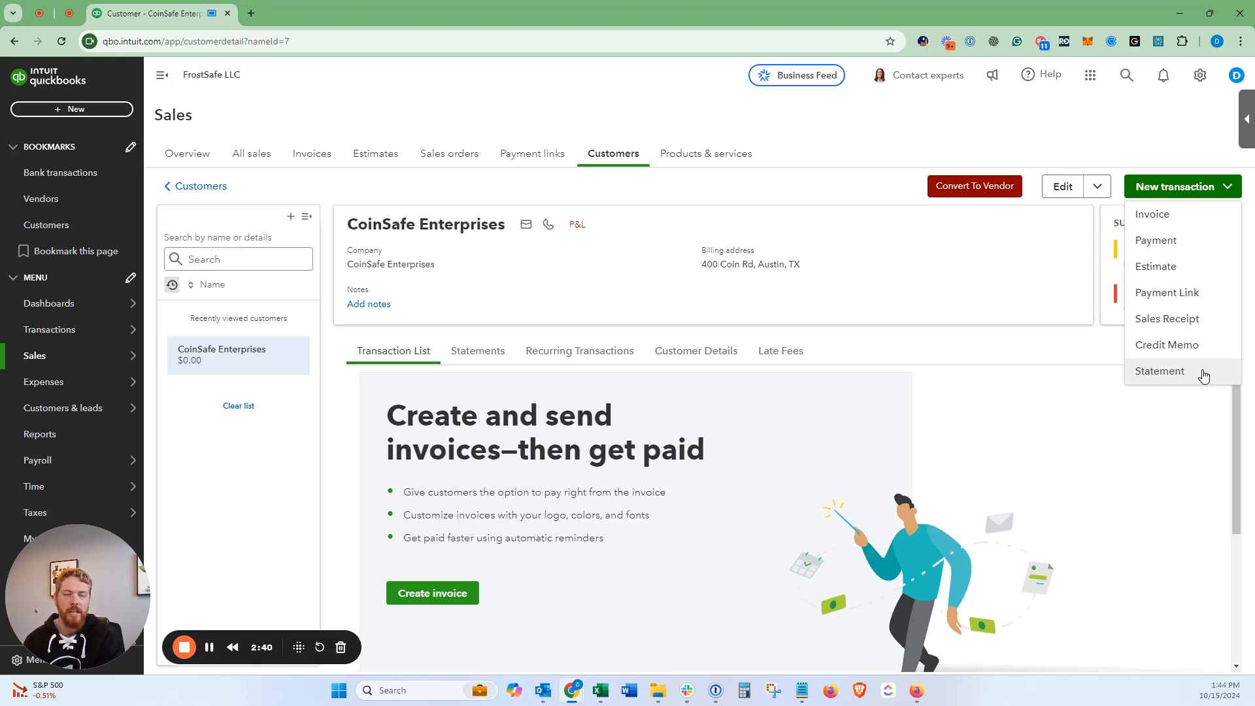
{"action": "left_click", "coordinate": [1197, 217]}
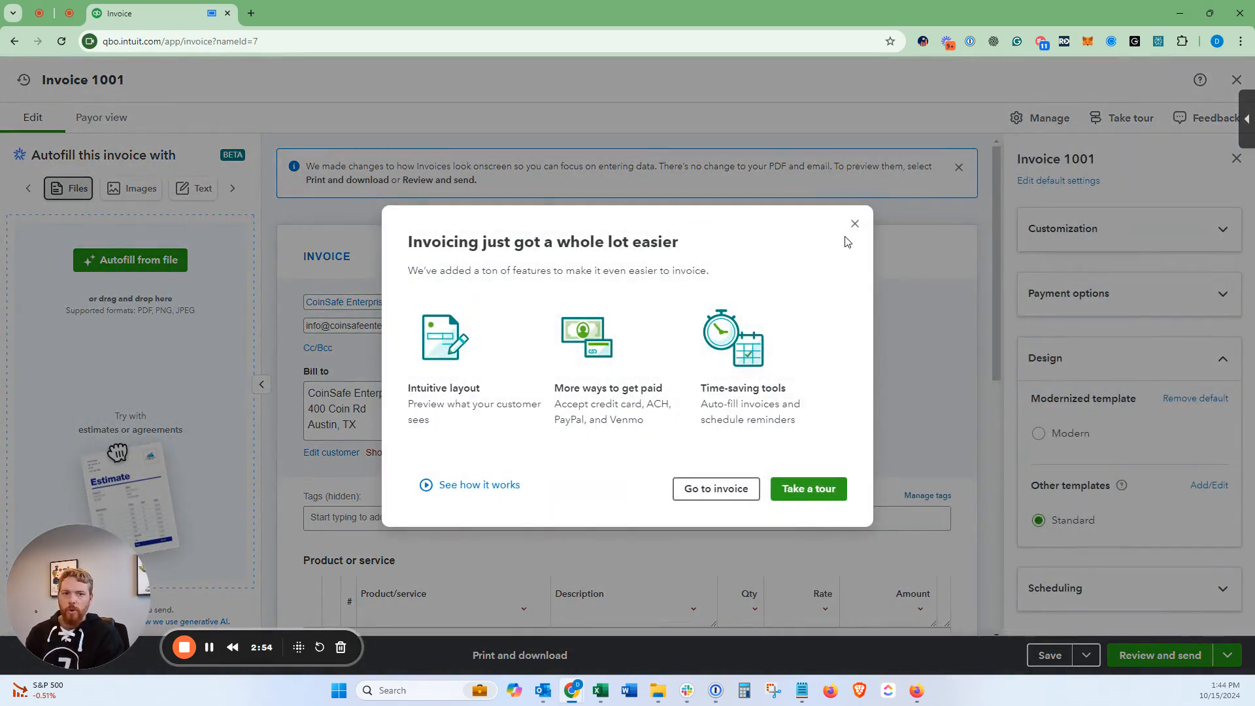
Step: Close the invoicing intro popup, view the Text autofill sample, and close the templates tip
{"action": "left_click", "coordinate": [854, 224]}
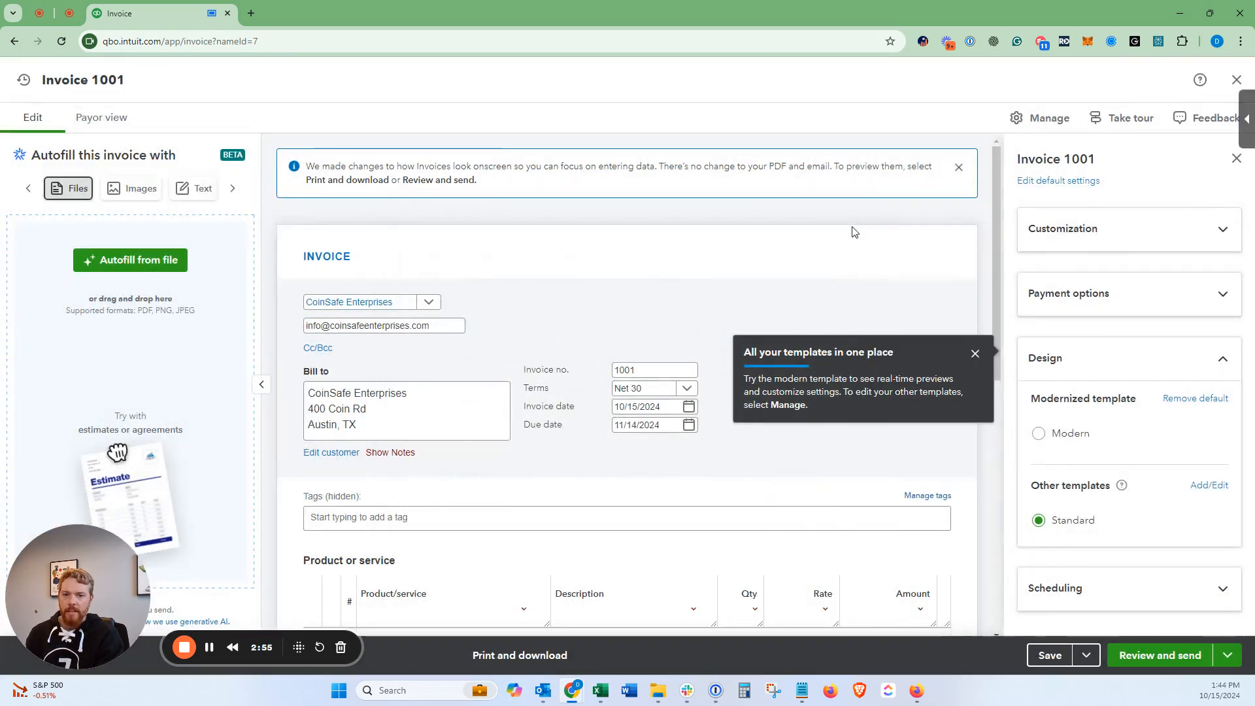
{"action": "left_click", "coordinate": [27, 190]}
{"action": "left_click", "coordinate": [64, 265]}
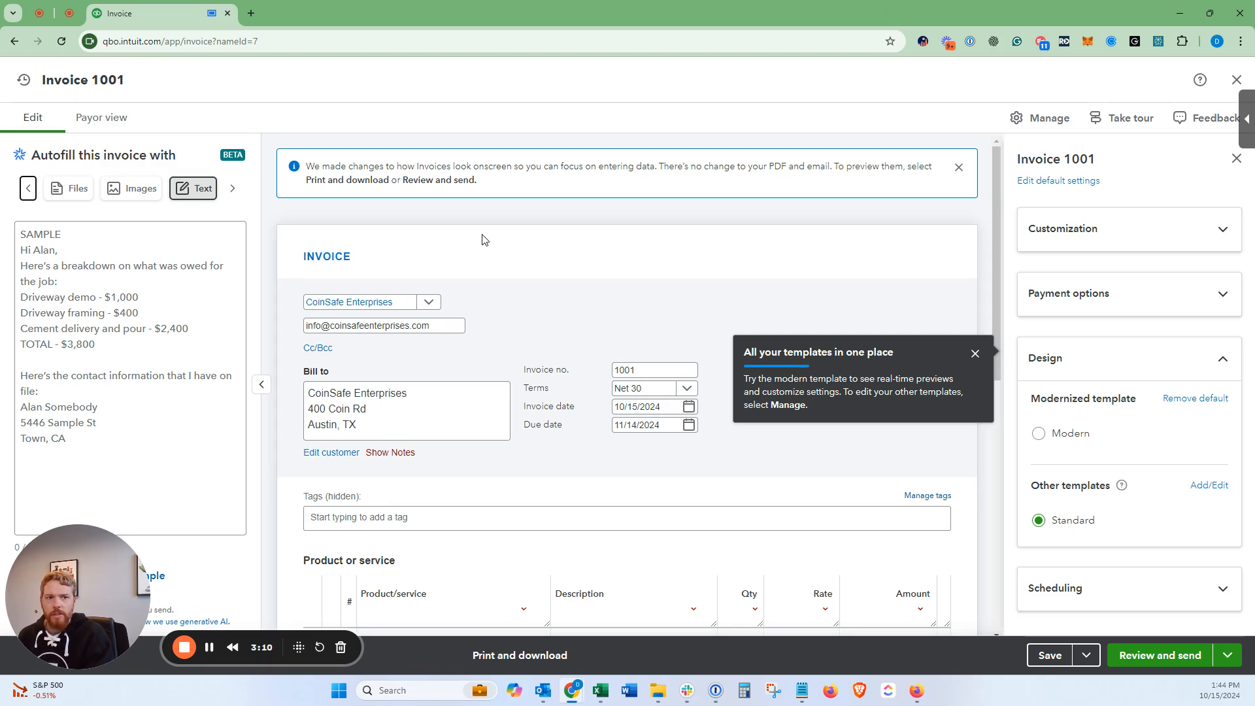
{"action": "scroll", "coordinate": [484, 239], "scroll_direction": "down", "scroll_amount": 1}
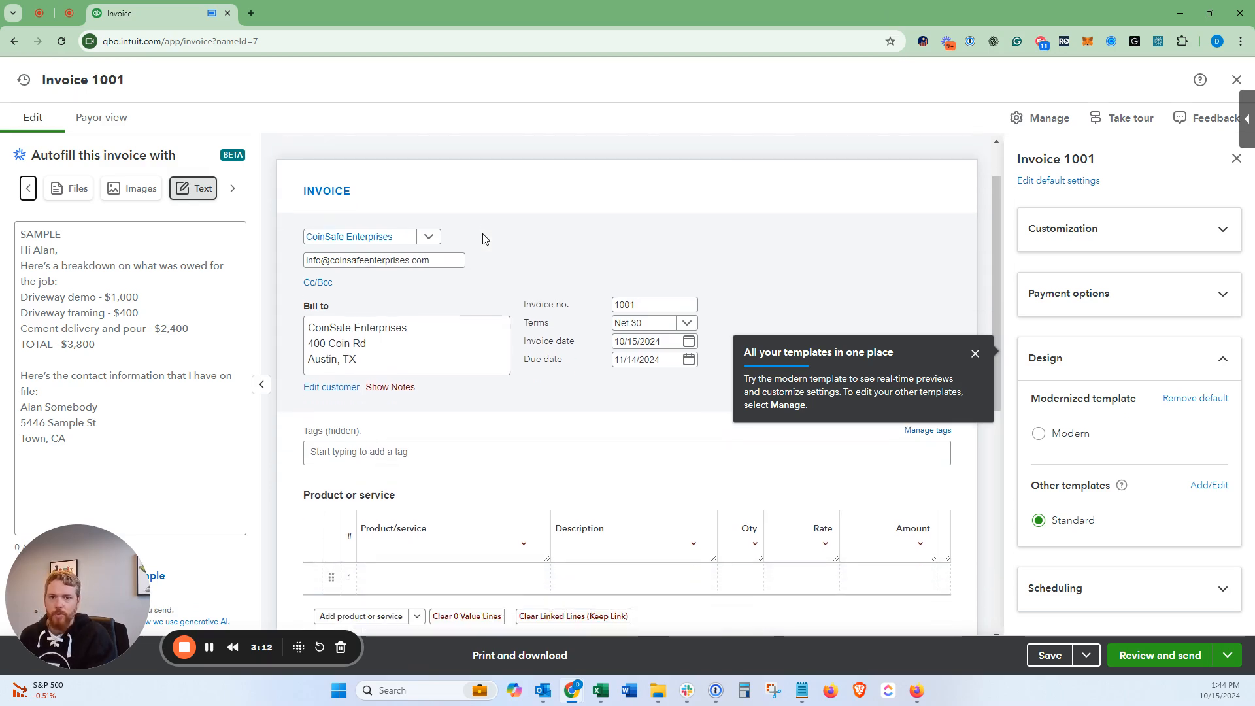
{"action": "left_click", "coordinate": [976, 354]}
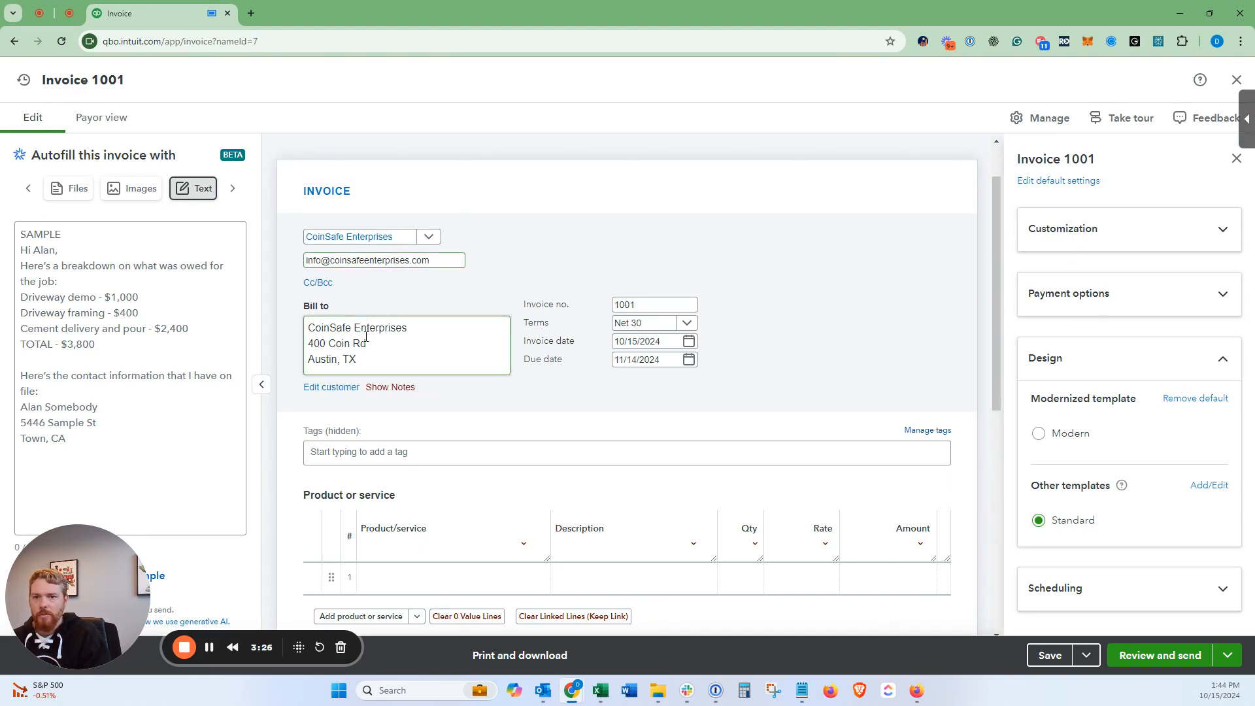
Step: Open the Cc/Bcc recipients popup and close it without adding addresses
{"action": "left_click", "coordinate": [320, 283]}
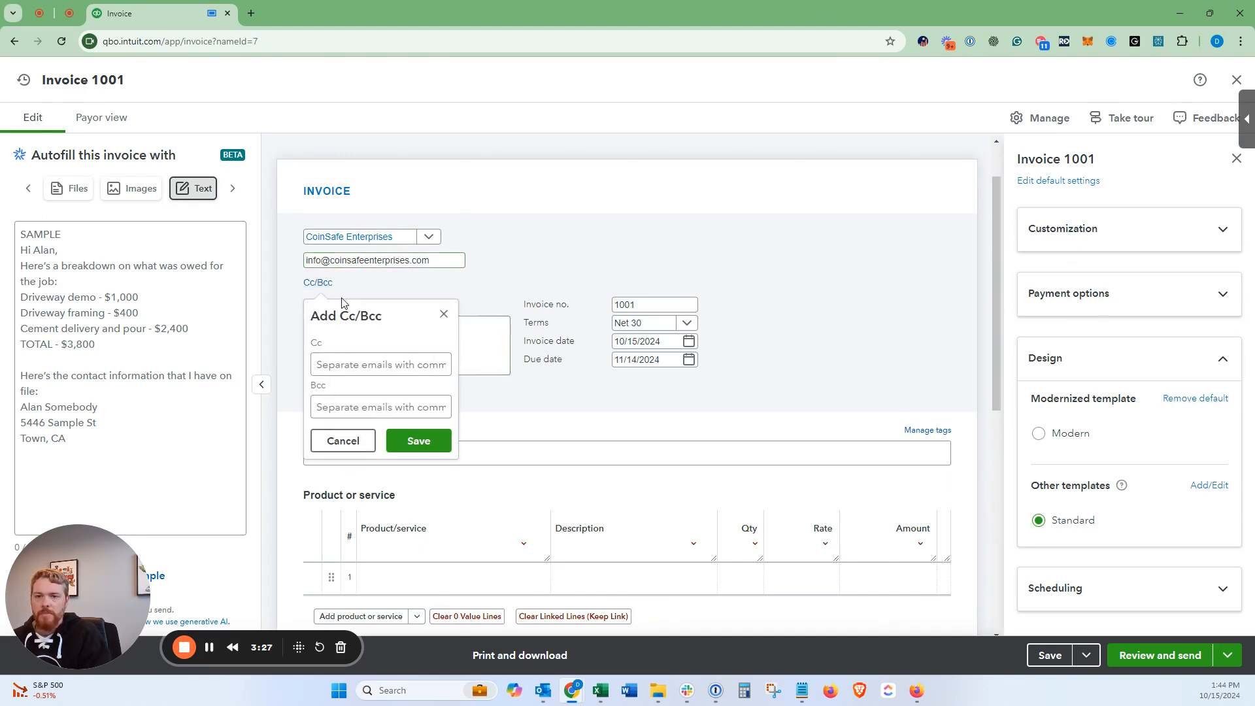
{"action": "left_click", "coordinate": [353, 364]}
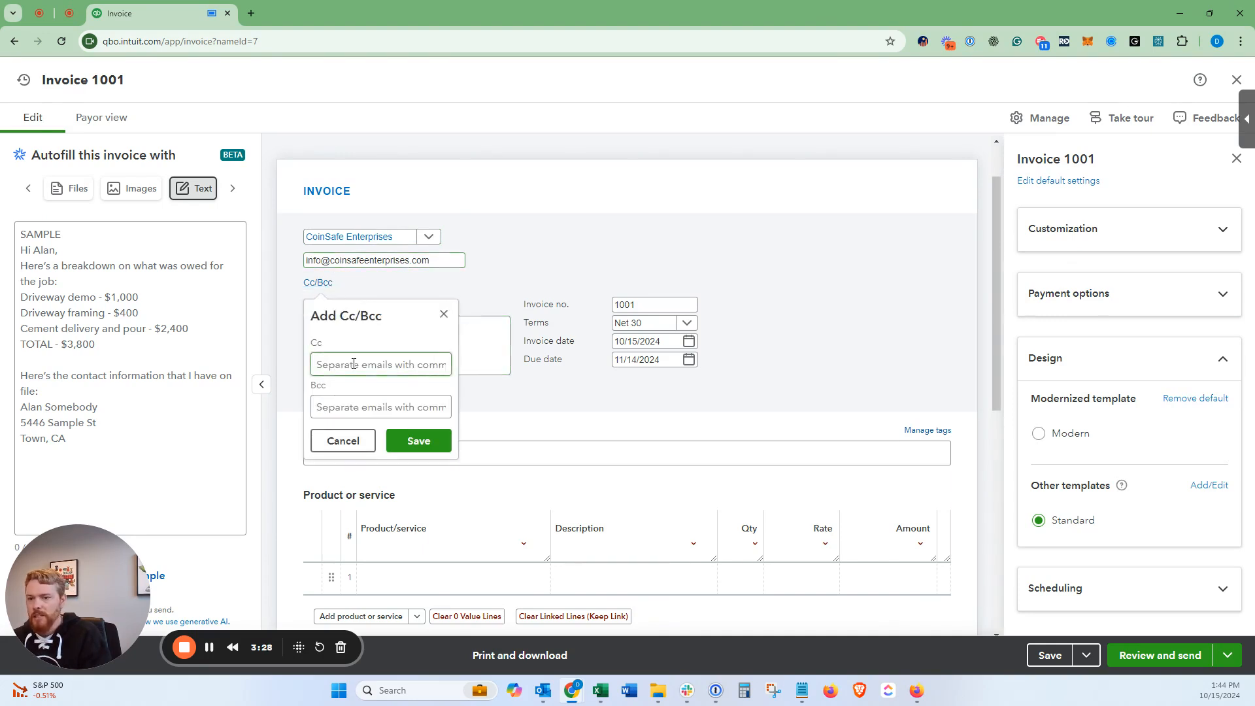
{"action": "left_click", "coordinate": [444, 315]}
{"action": "left_click", "coordinate": [638, 304]}
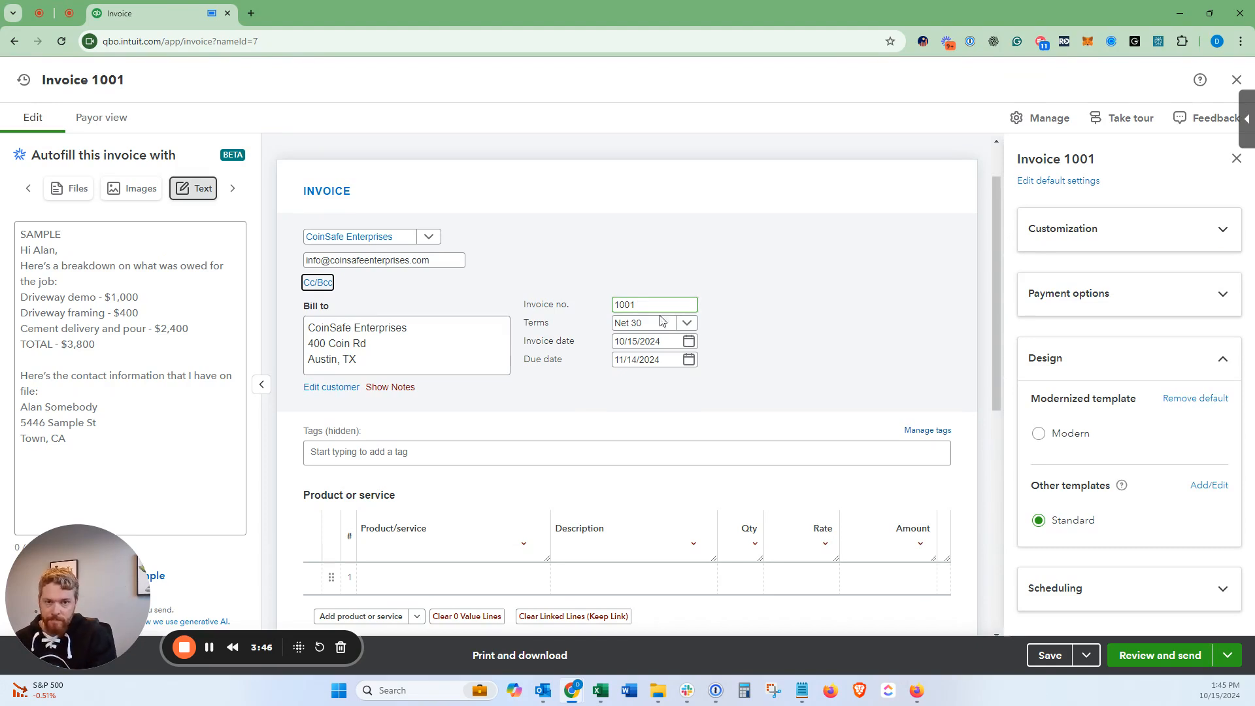
Step: Change the terms to Due on receipt, making the due date 10/15/2024
{"action": "left_click", "coordinate": [690, 324]}
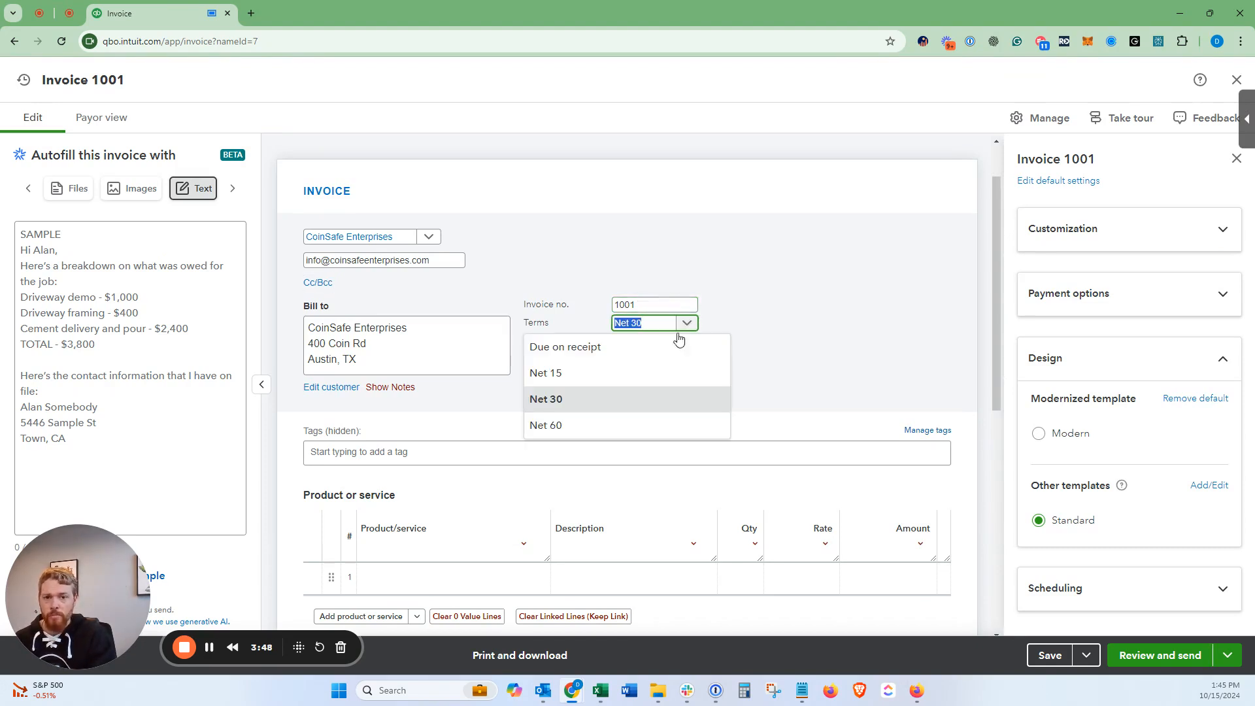
{"action": "left_click", "coordinate": [621, 374]}
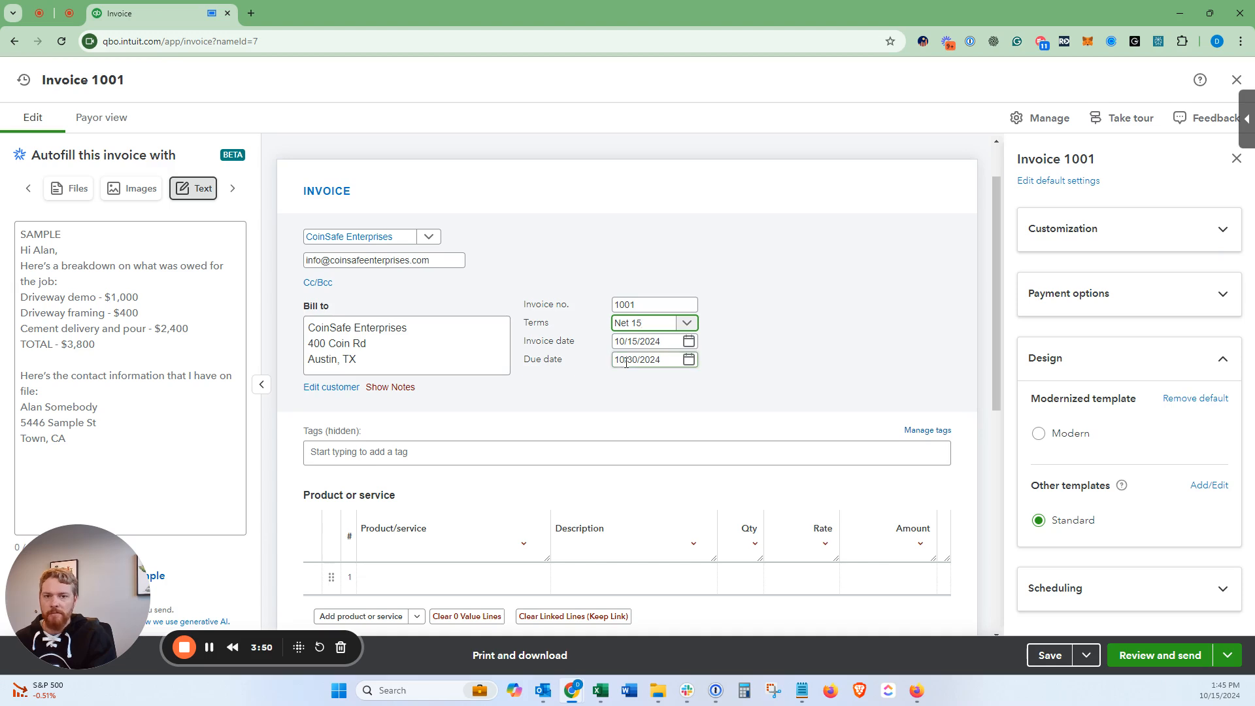
{"action": "left_click", "coordinate": [631, 323]}
{"action": "left_click", "coordinate": [601, 355]}
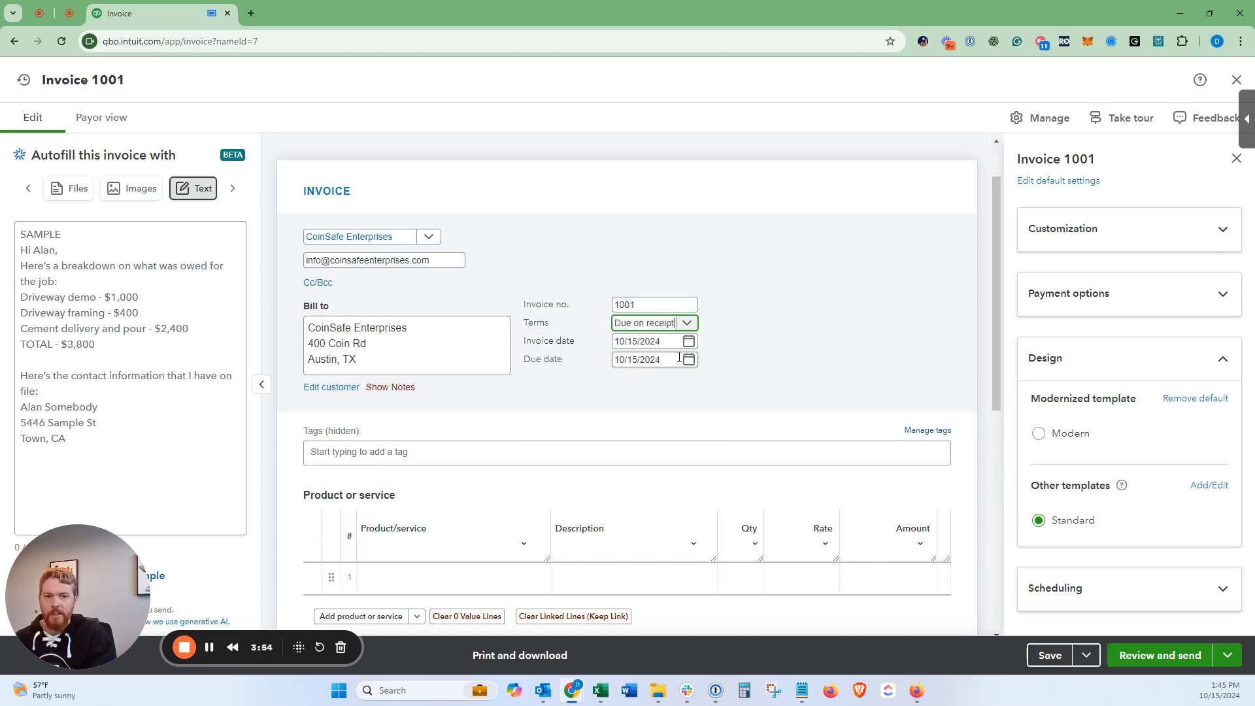
{"action": "left_click", "coordinate": [686, 324]}
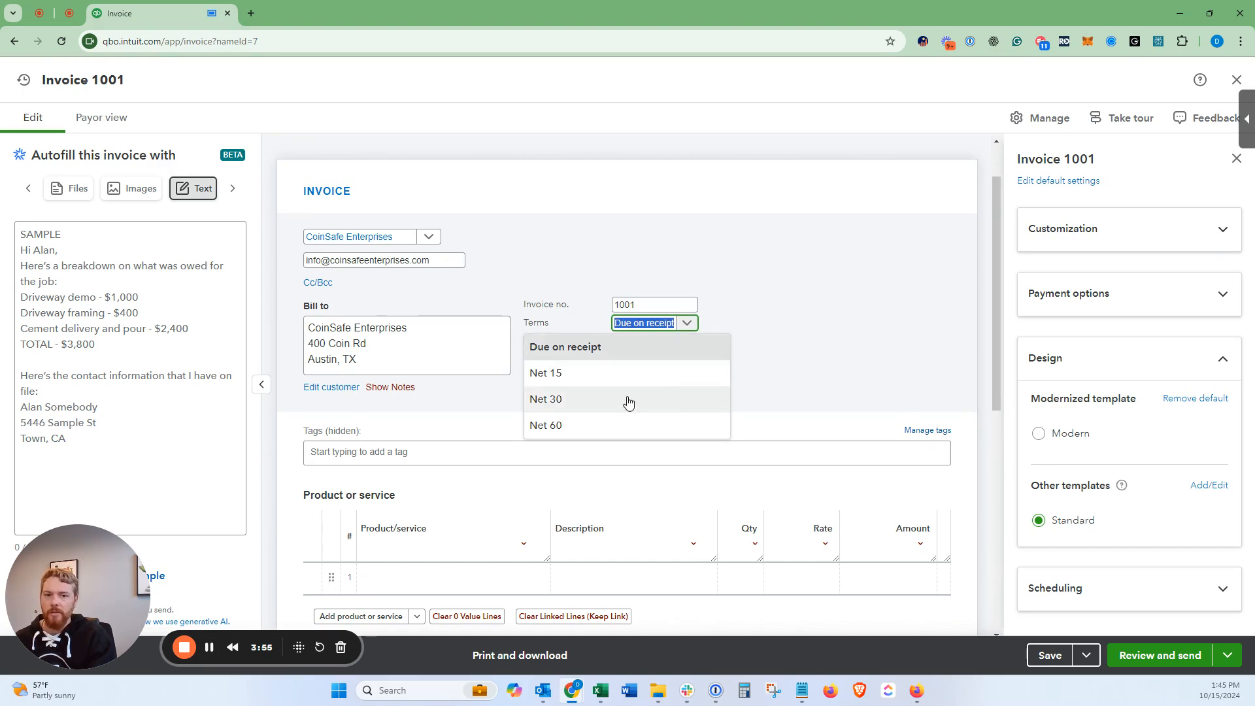
{"action": "left_click", "coordinate": [587, 349]}
{"action": "left_click", "coordinate": [575, 364]}
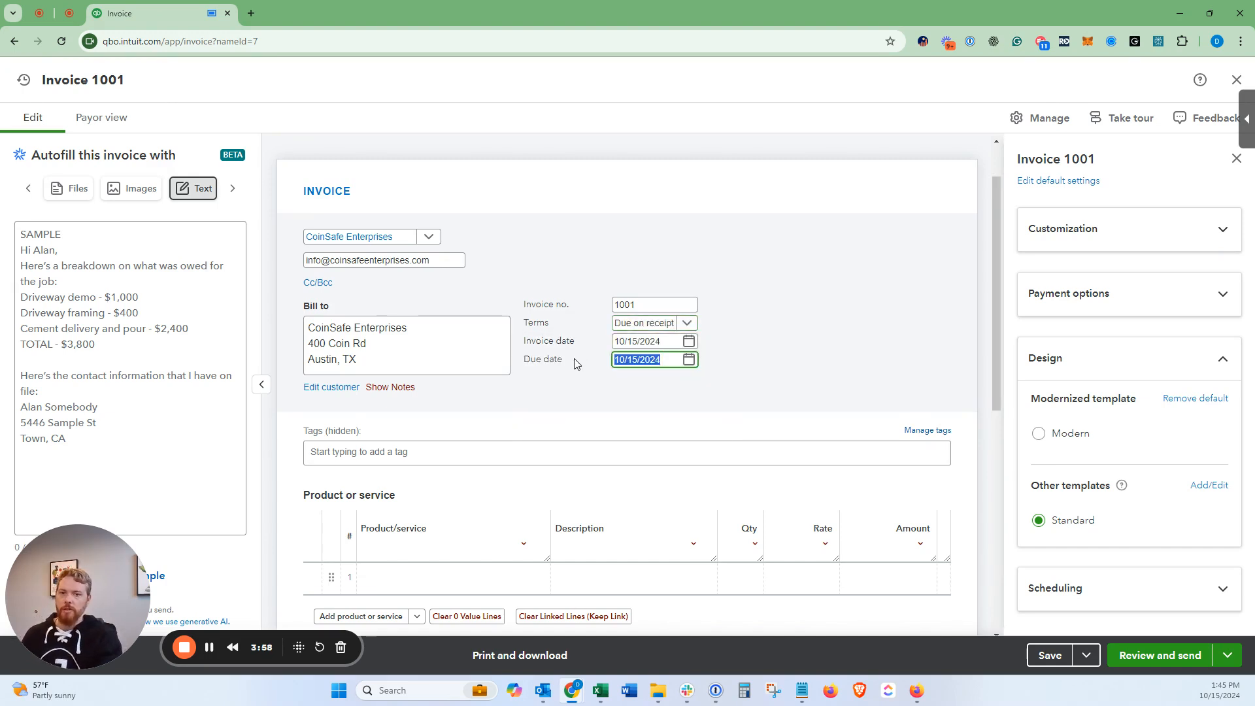
{"action": "scroll", "coordinate": [573, 365], "scroll_direction": "down", "scroll_amount": 1}
{"action": "scroll", "coordinate": [573, 365], "scroll_direction": "down", "scroll_amount": 1}
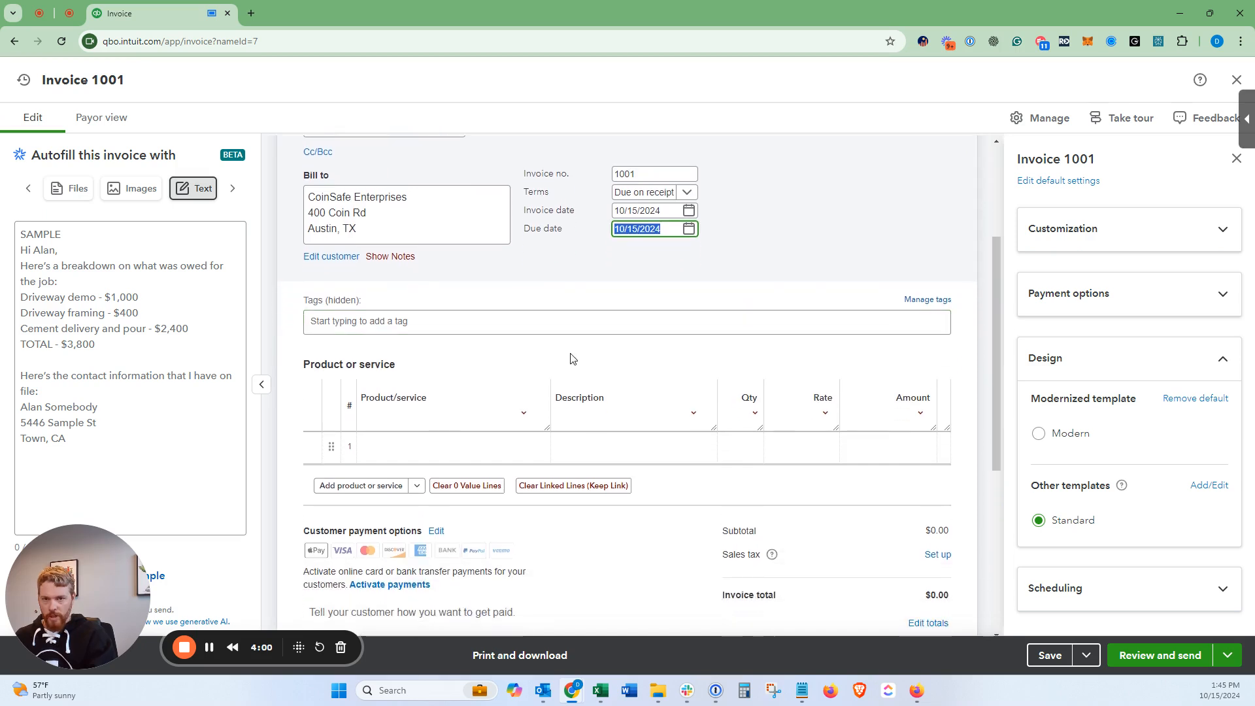
Step: Open the Product/service dropdown on invoice line 1
{"action": "left_click", "coordinate": [432, 446]}
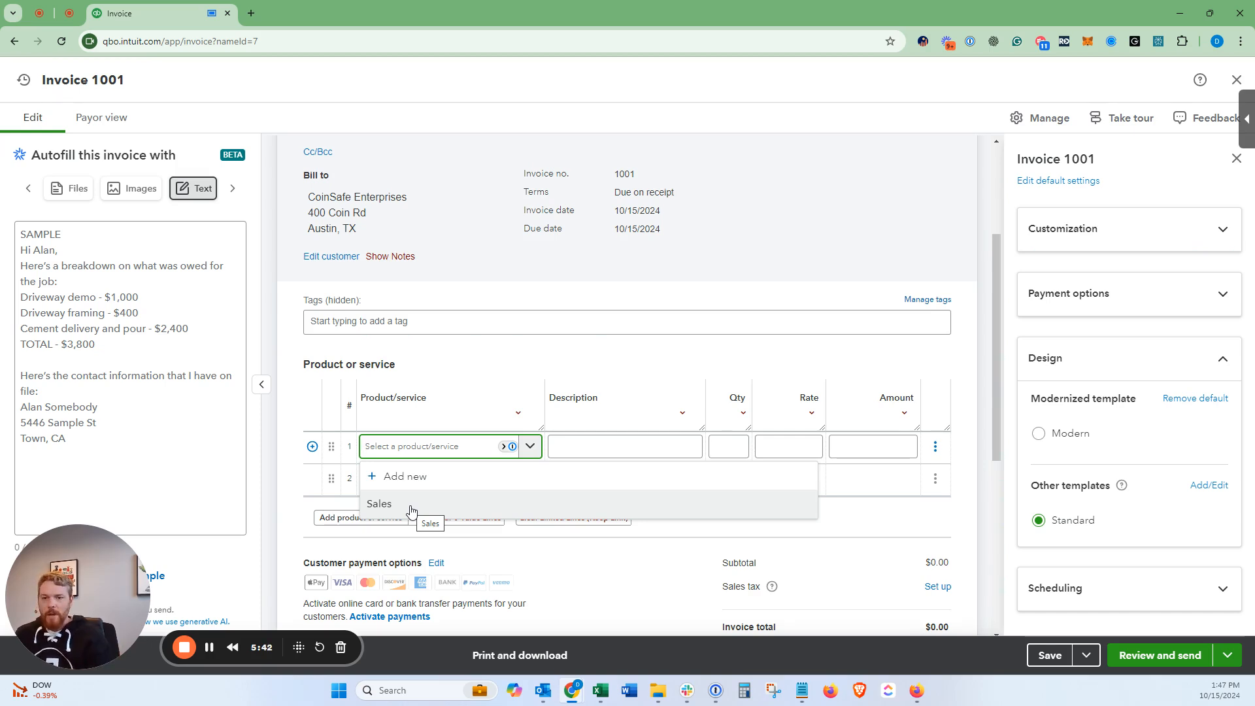
Step: Start a new non-inventory item named Gold Package Equipment Purchase
{"action": "left_click", "coordinate": [402, 481]}
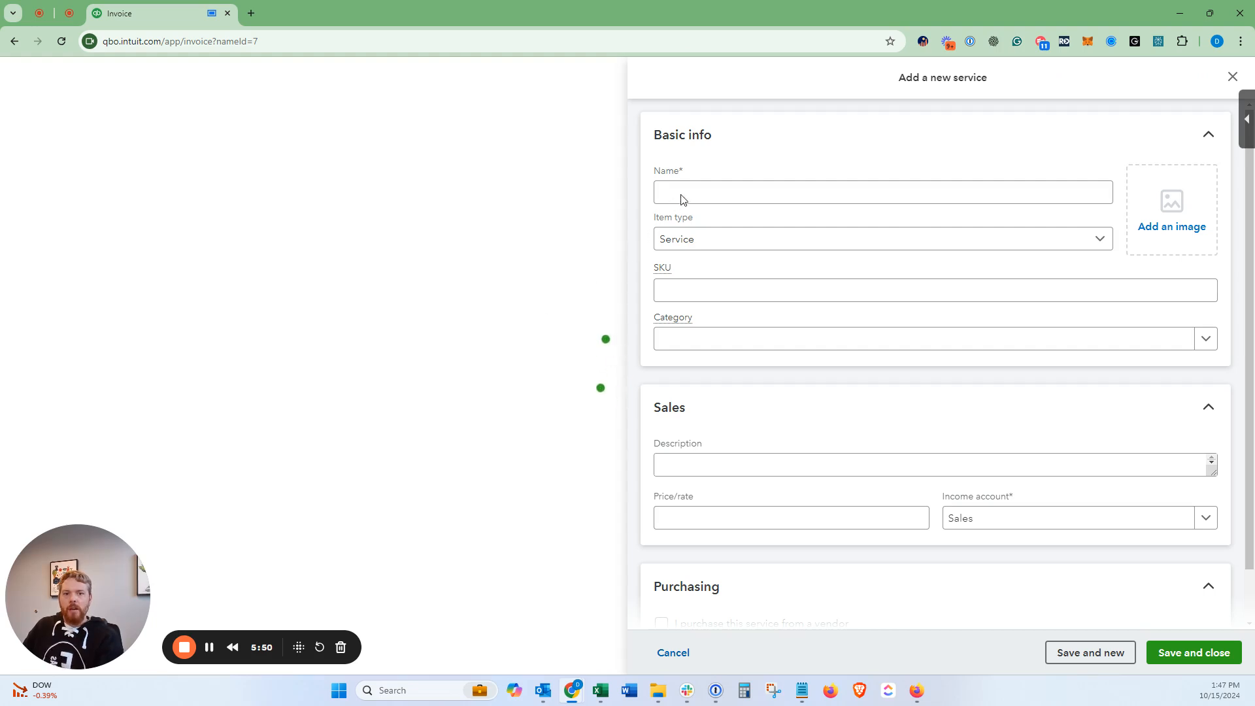
{"action": "left_click", "coordinate": [695, 194]}
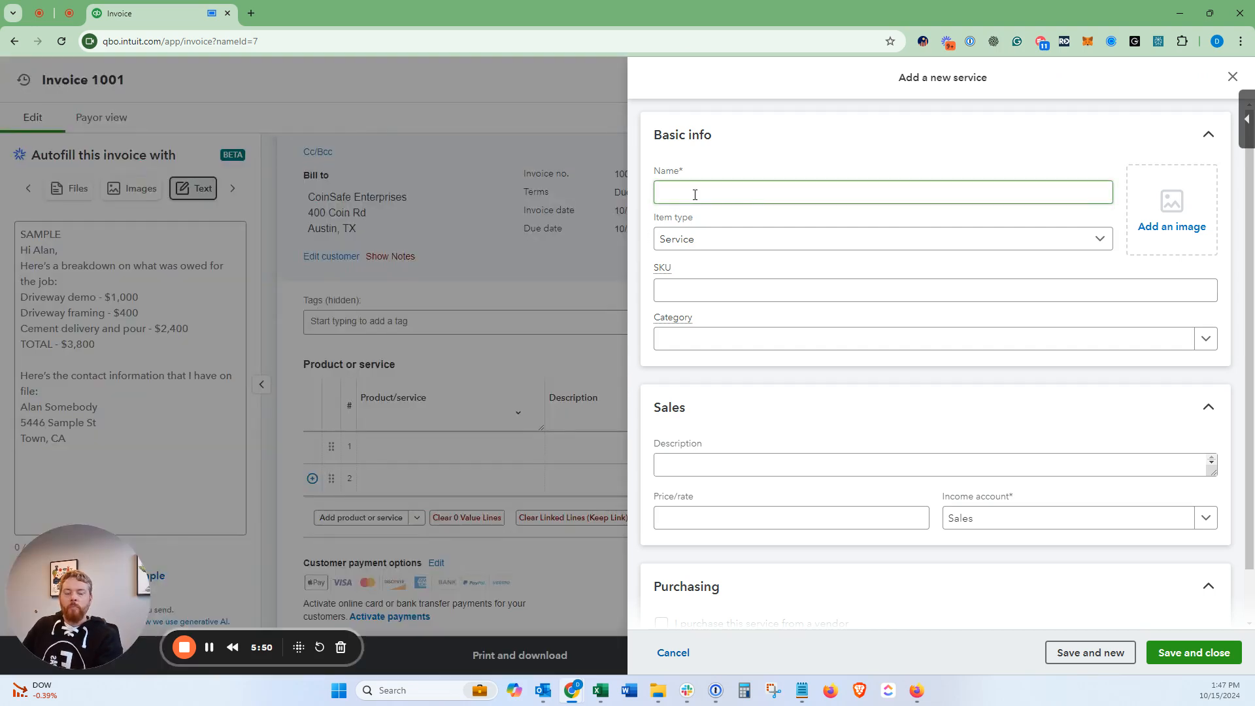
{"action": "left_click", "coordinate": [721, 242]}
{"action": "left_click", "coordinate": [722, 257]}
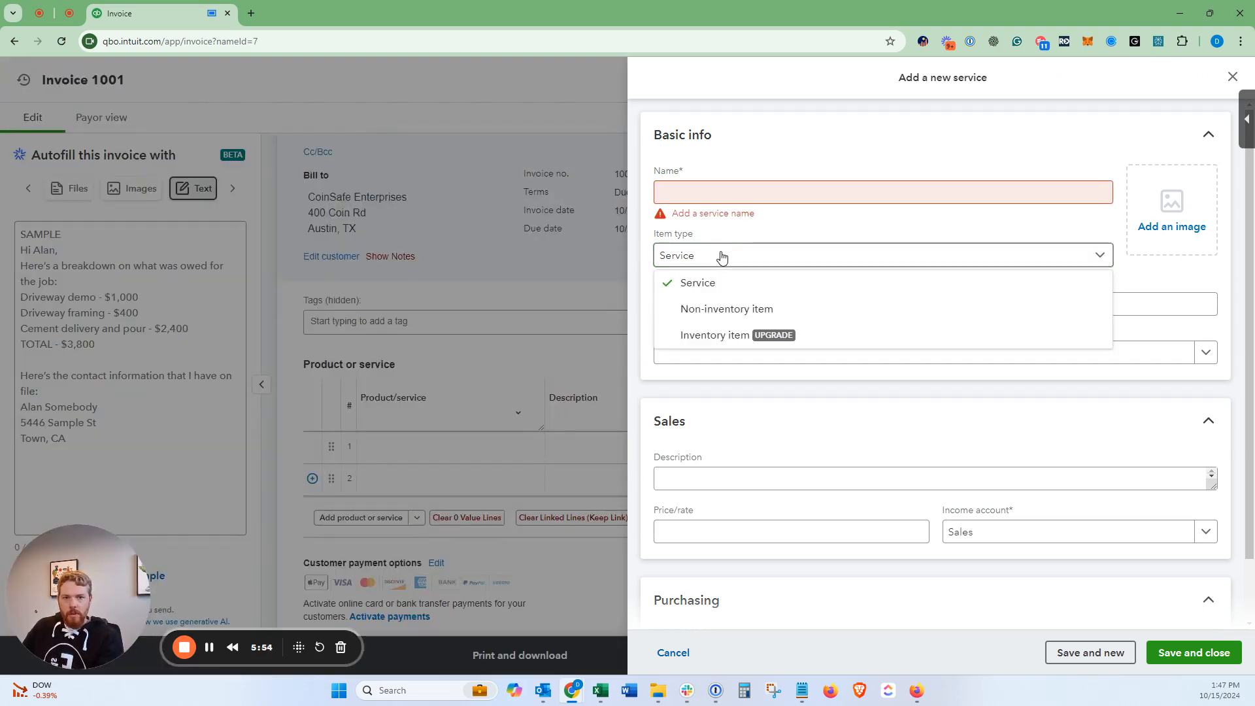
{"action": "left_click", "coordinate": [722, 310]}
{"action": "left_click", "coordinate": [710, 191]}
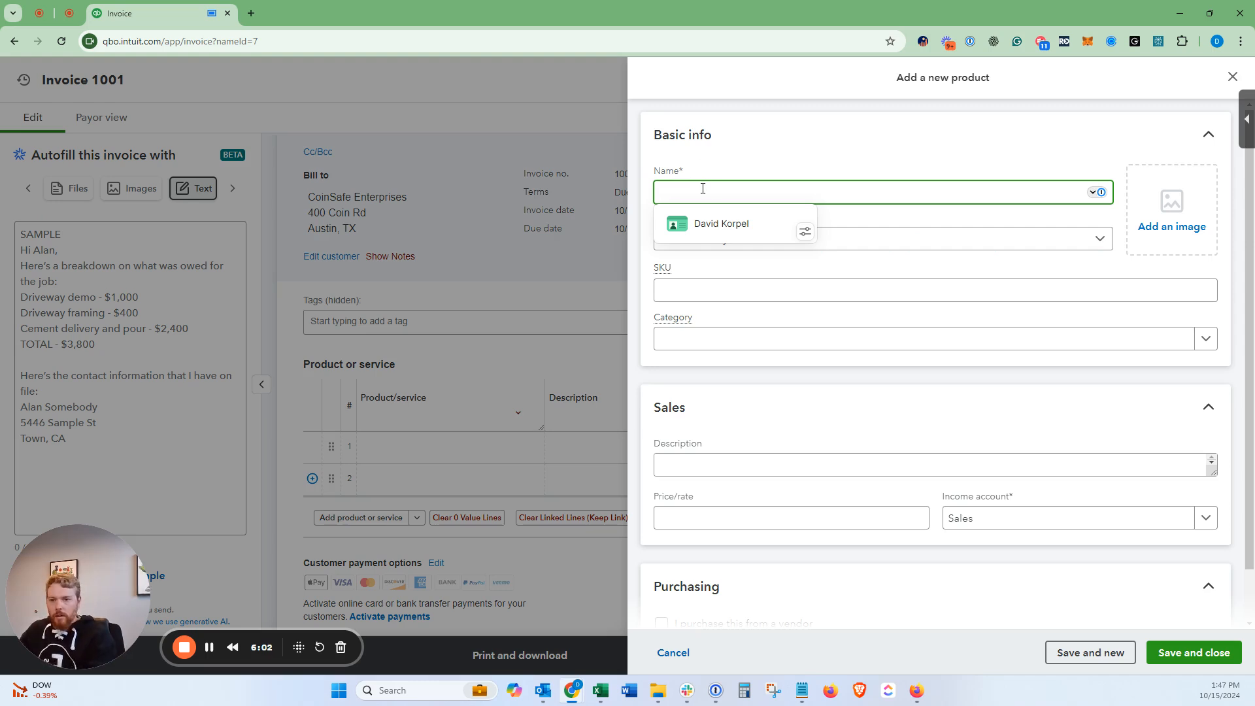
{"action": "type", "text": "Gold"}
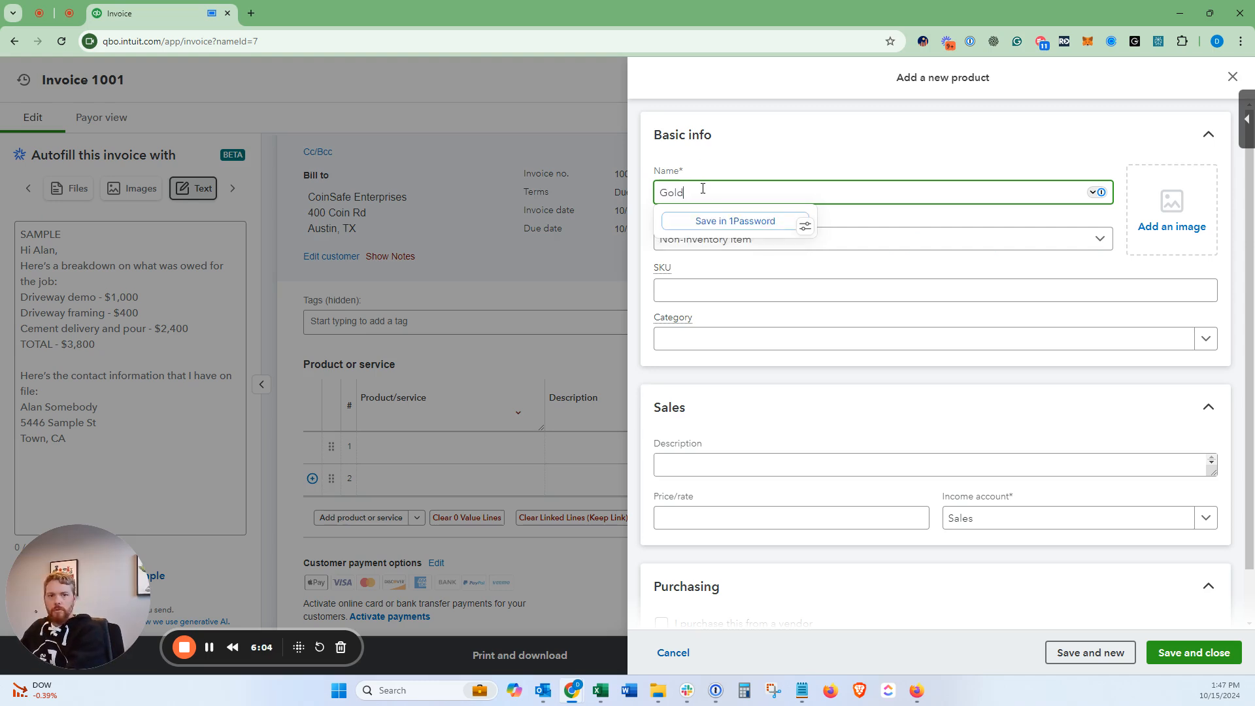
{"action": "type", "text": " Pac"}
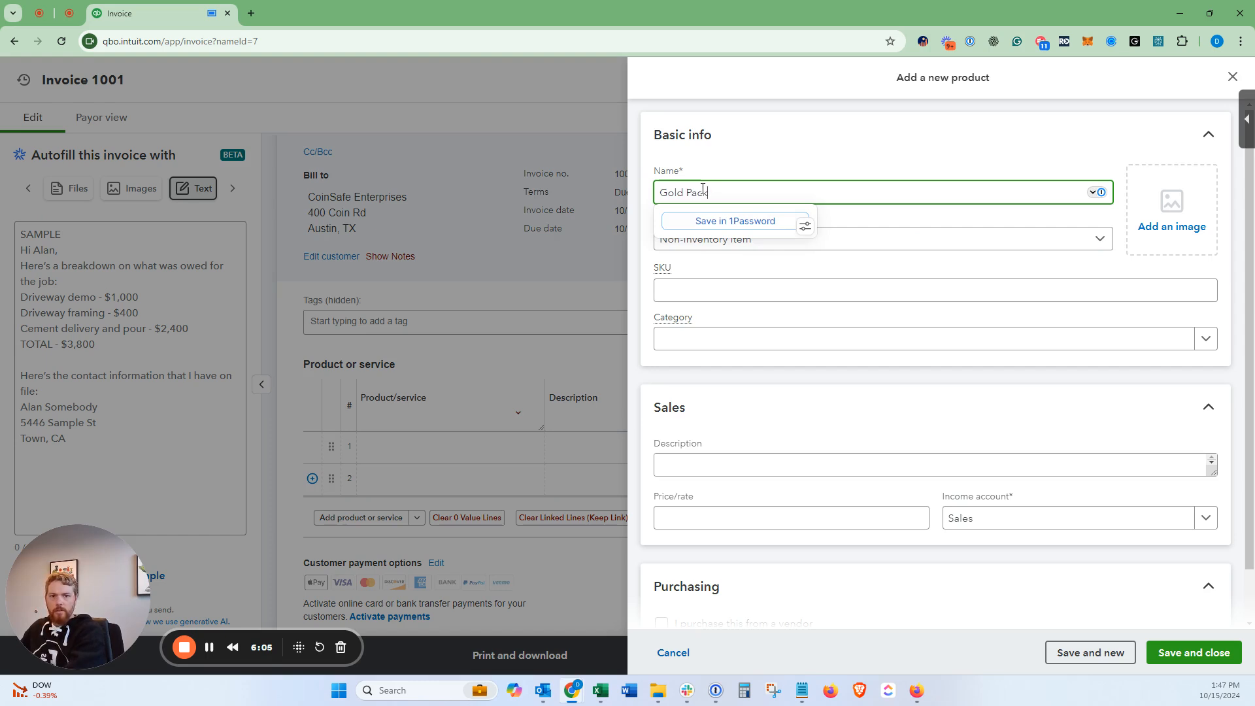
{"action": "type", "text": "kage "}
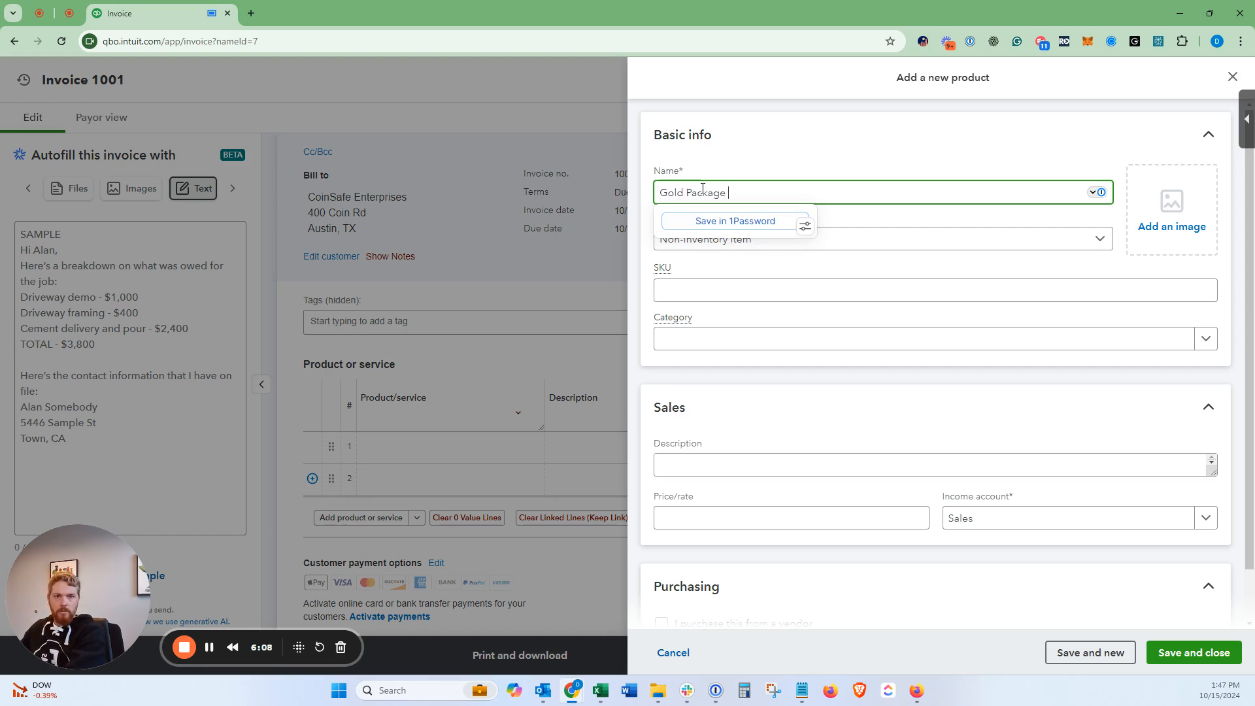
{"action": "type", "text": "Pur"}
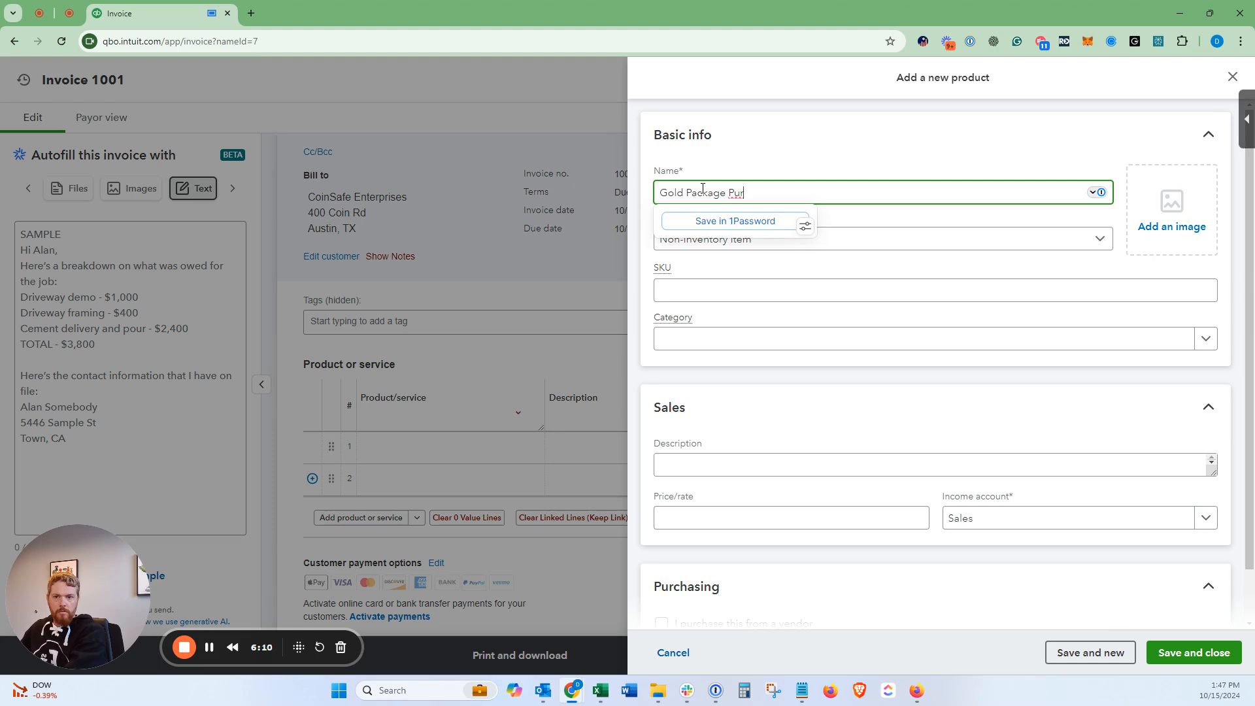
{"action": "key", "text": "BackSpace"}
{"action": "key", "text": "BackSpace"}
{"action": "key", "text": "BackSpace"}
{"action": "type", "text": "Equipment Purchase"}
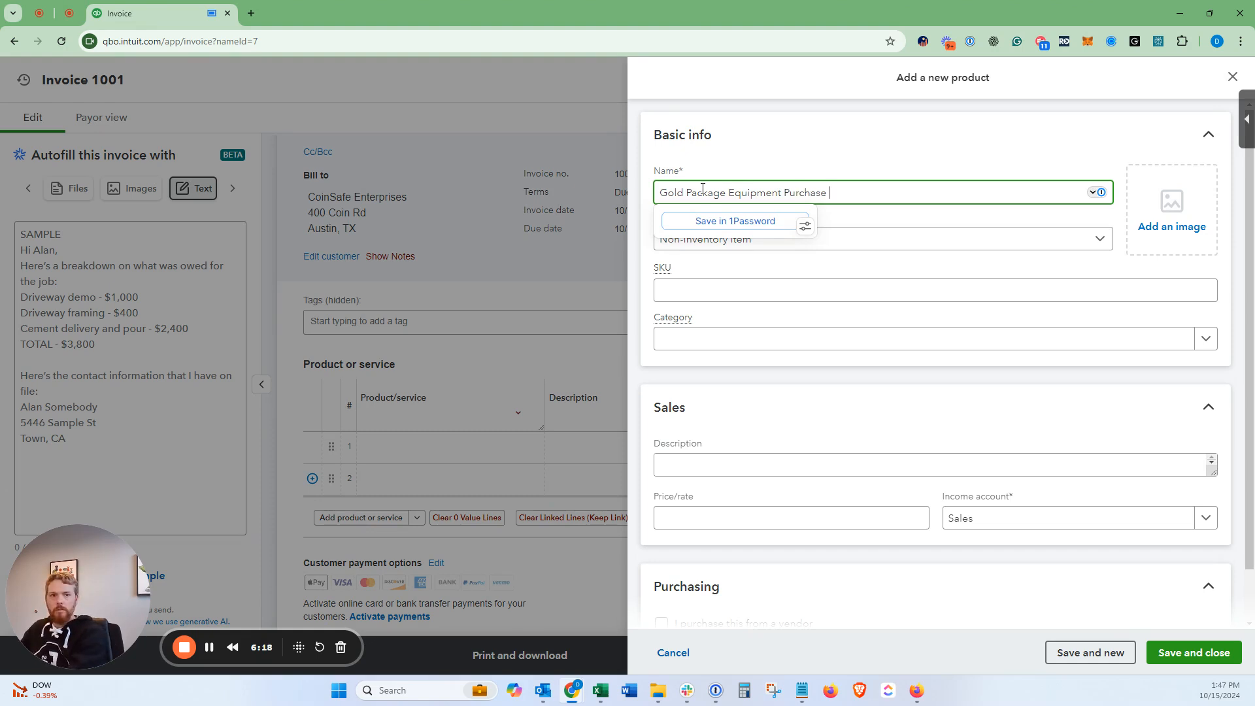
{"action": "type", "text": " ("}
{"action": "key", "text": "BackSpace"}
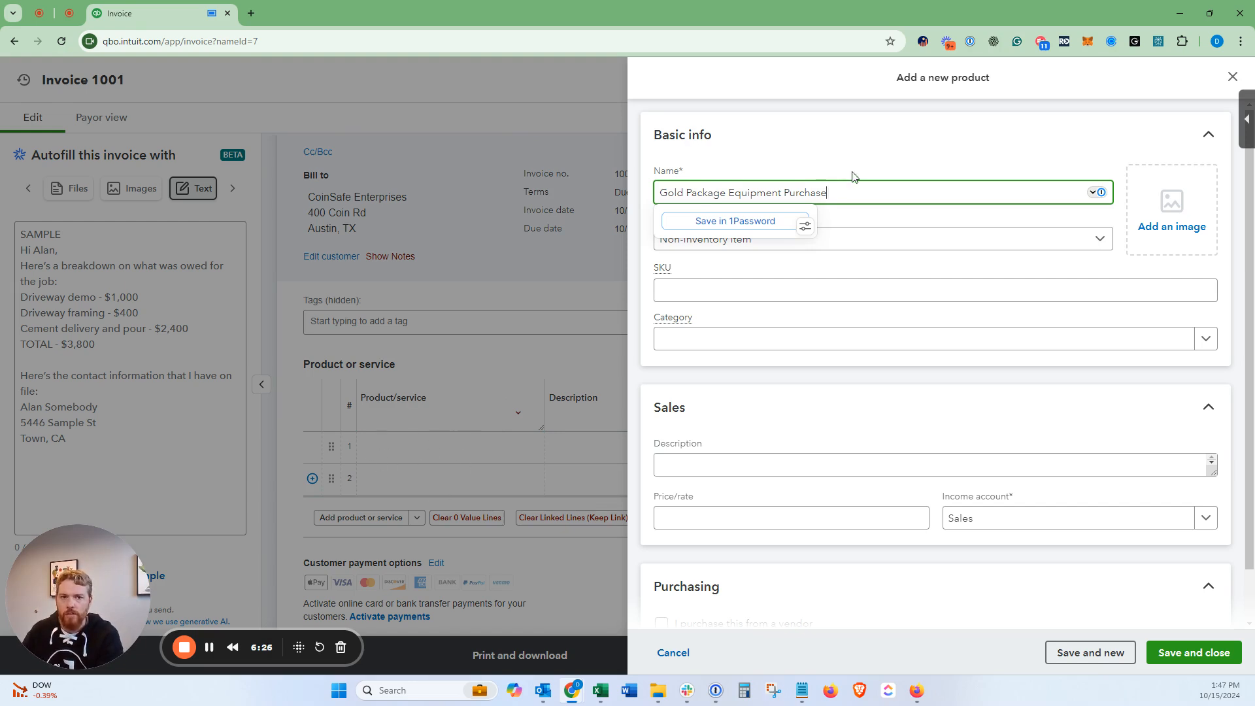
{"action": "left_click_drag", "start_coordinate": [829, 192], "coordinate": [628, 199]}
{"action": "left_click", "coordinate": [811, 169]}
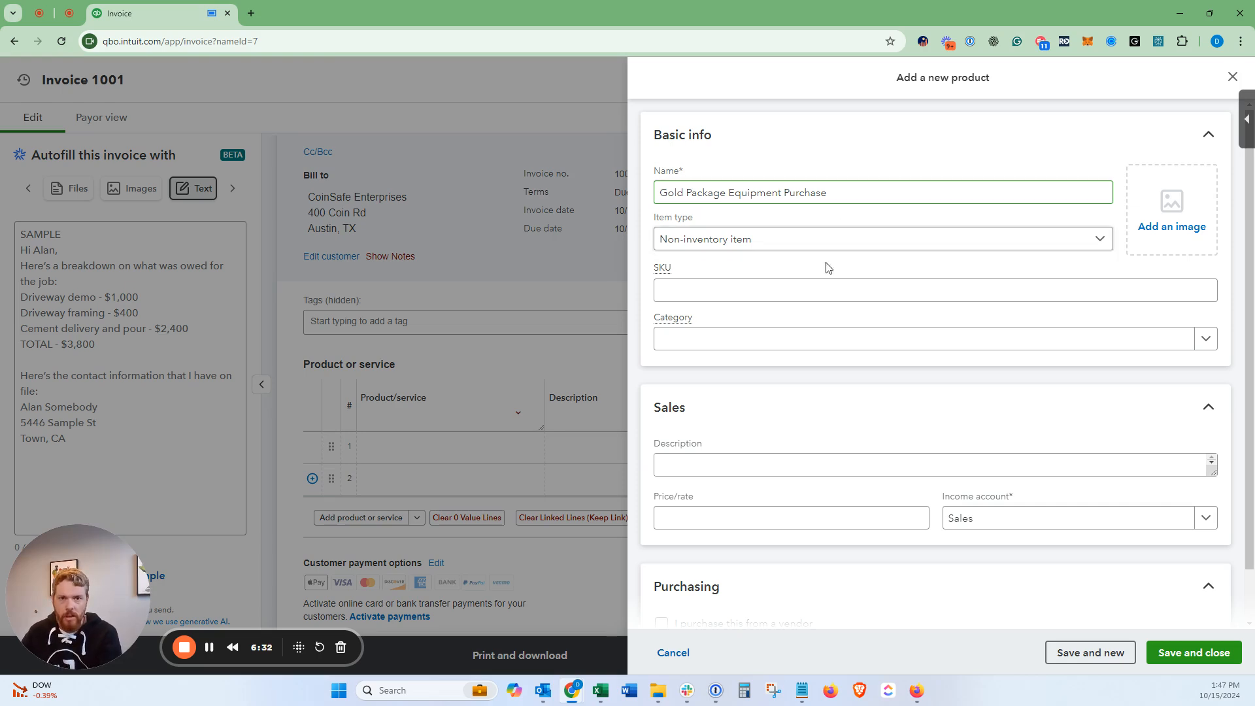
Step: Choose Premium Package Sales as the item's income account, leaving the category unset
{"action": "left_click", "coordinate": [796, 339]}
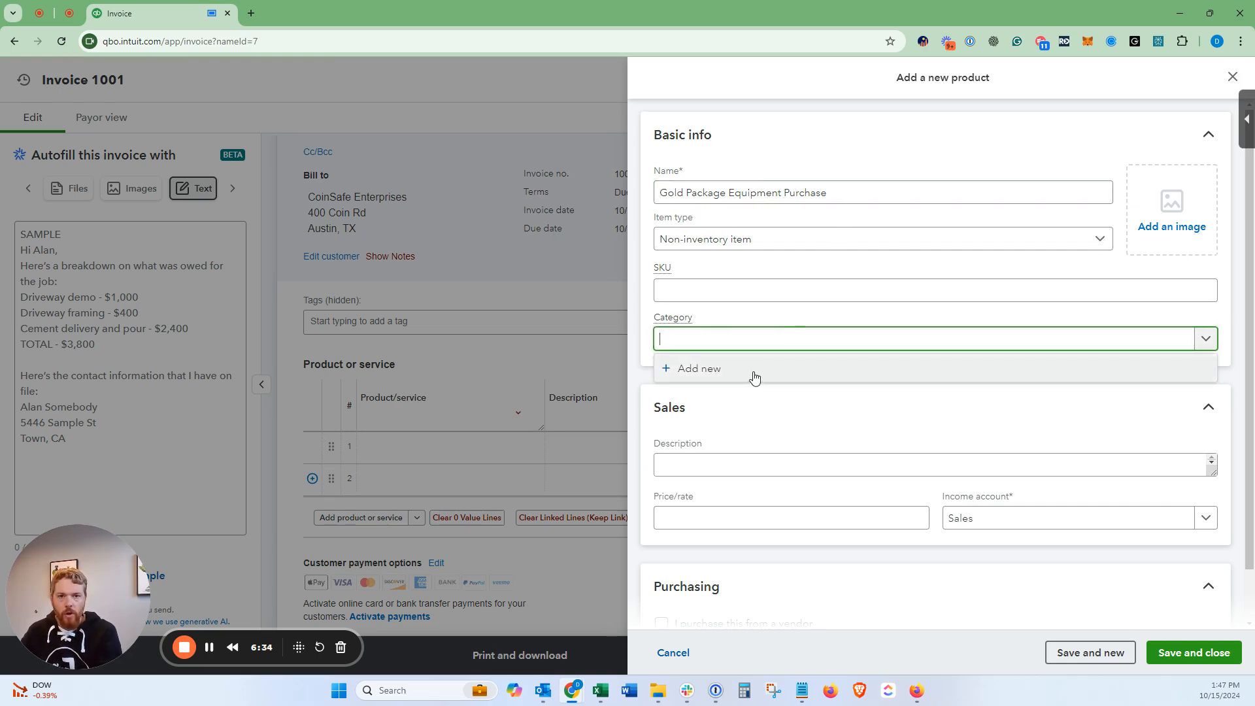
{"action": "left_click", "coordinate": [754, 372]}
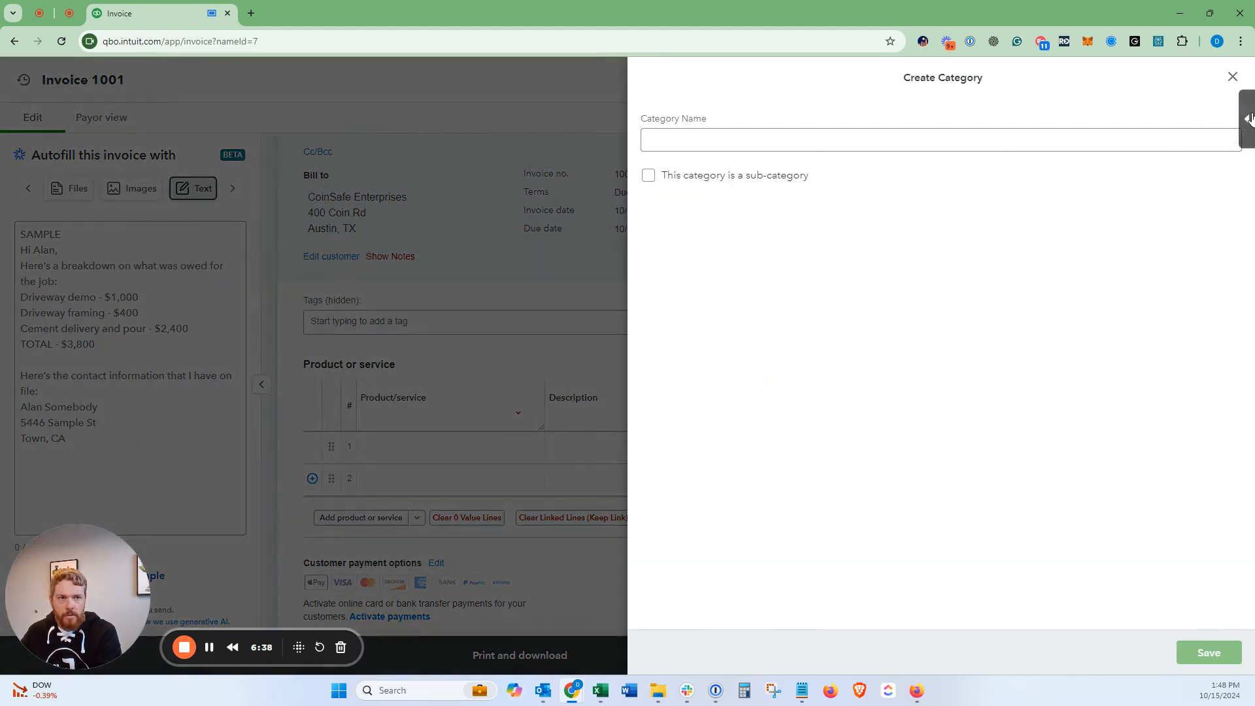
{"action": "left_click", "coordinate": [1238, 79]}
{"action": "scroll", "coordinate": [788, 380], "scroll_direction": "down", "scroll_amount": 1}
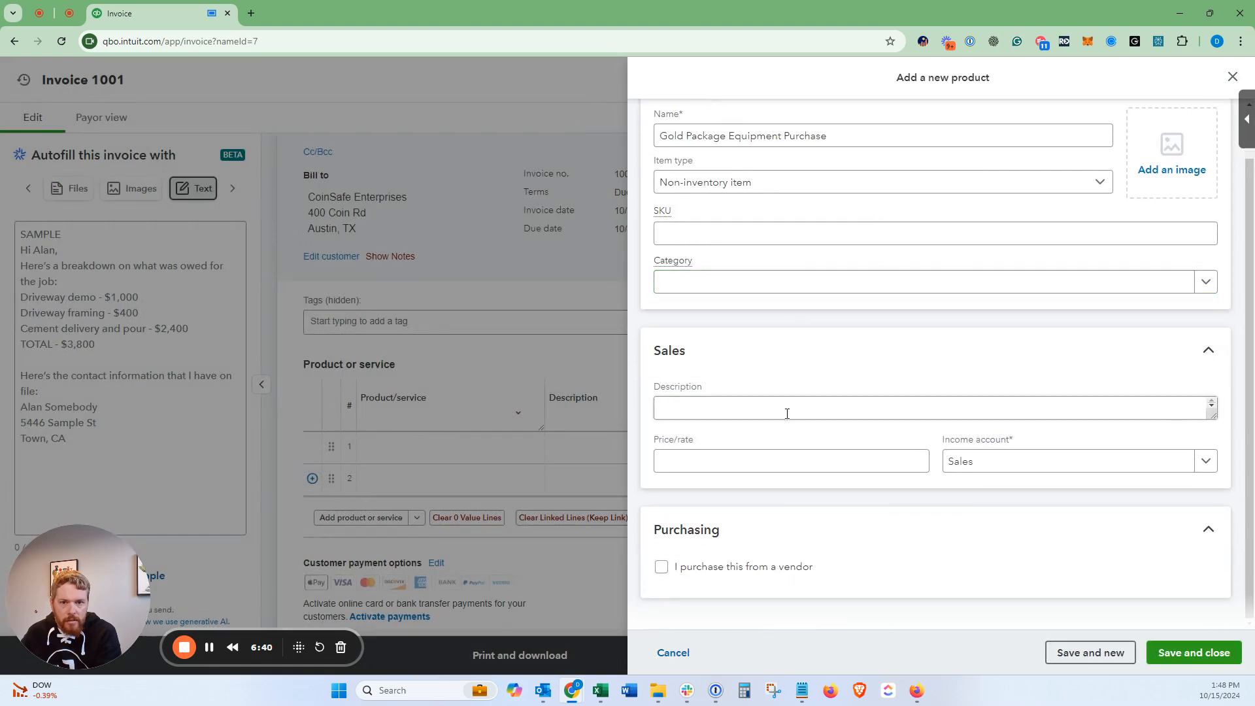
{"action": "left_click", "coordinate": [972, 463]}
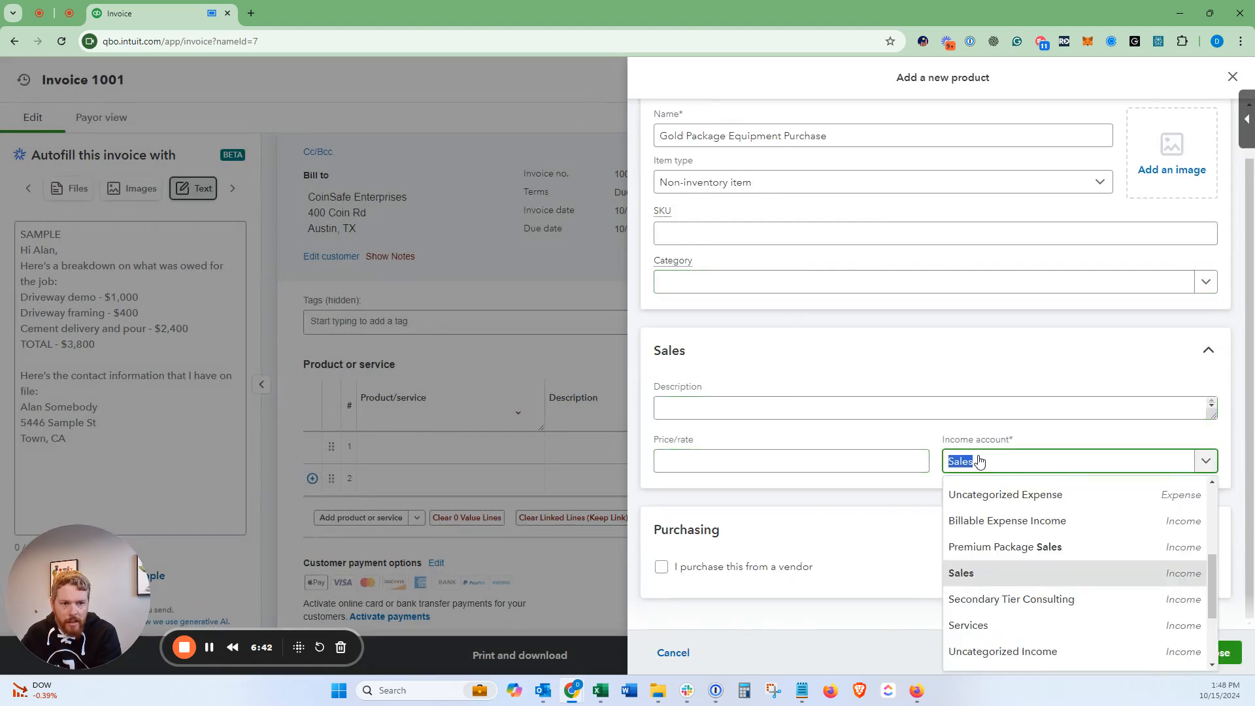
{"action": "left_click", "coordinate": [987, 549]}
{"action": "scroll", "coordinate": [974, 392], "scroll_direction": "up", "scroll_amount": 2}
{"action": "left_click", "coordinate": [972, 404]}
{"action": "left_click", "coordinate": [972, 404]}
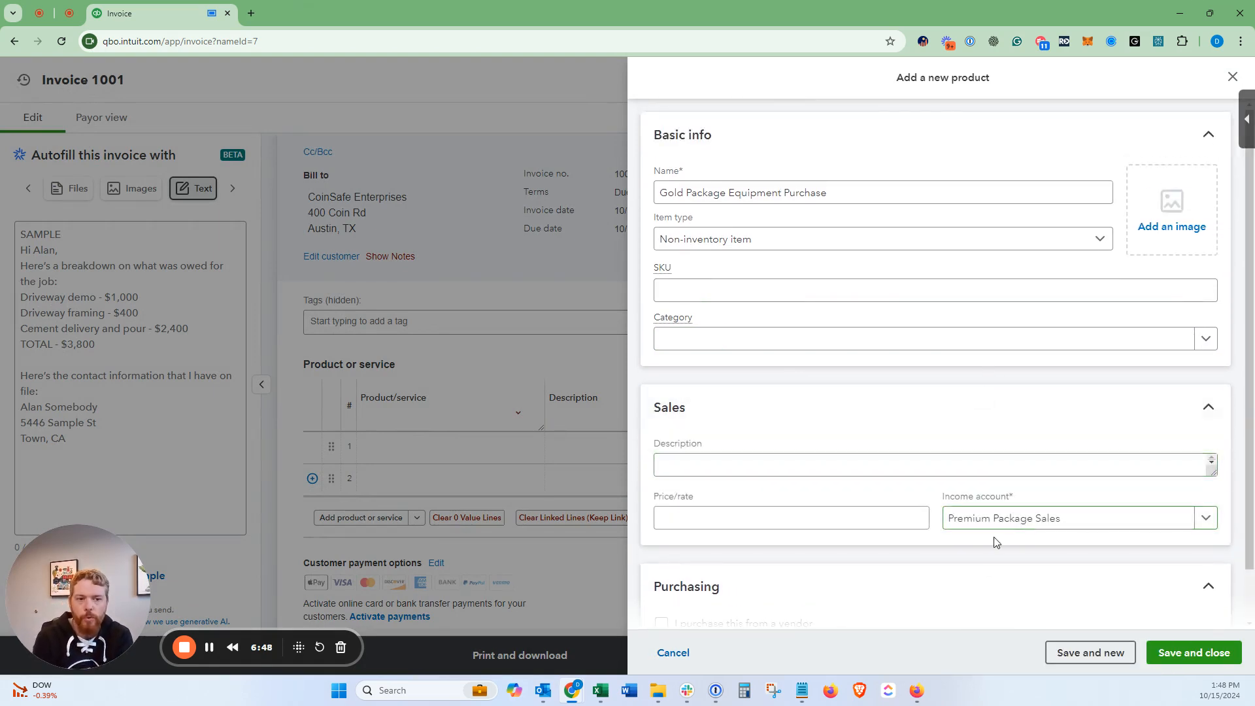
Step: Add the description '10 items included in each Gold Package Equipment purchase.' and price 500, then save
{"action": "left_click", "coordinate": [986, 467]}
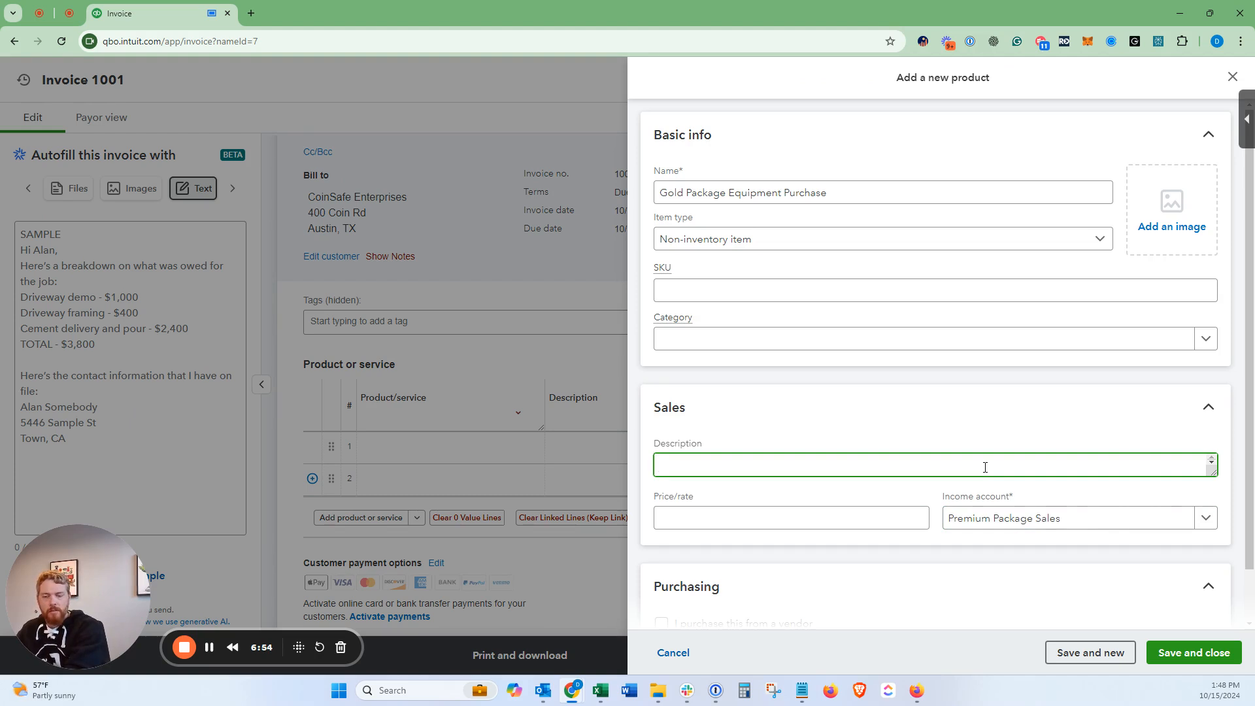
{"action": "type", "text": "10 "}
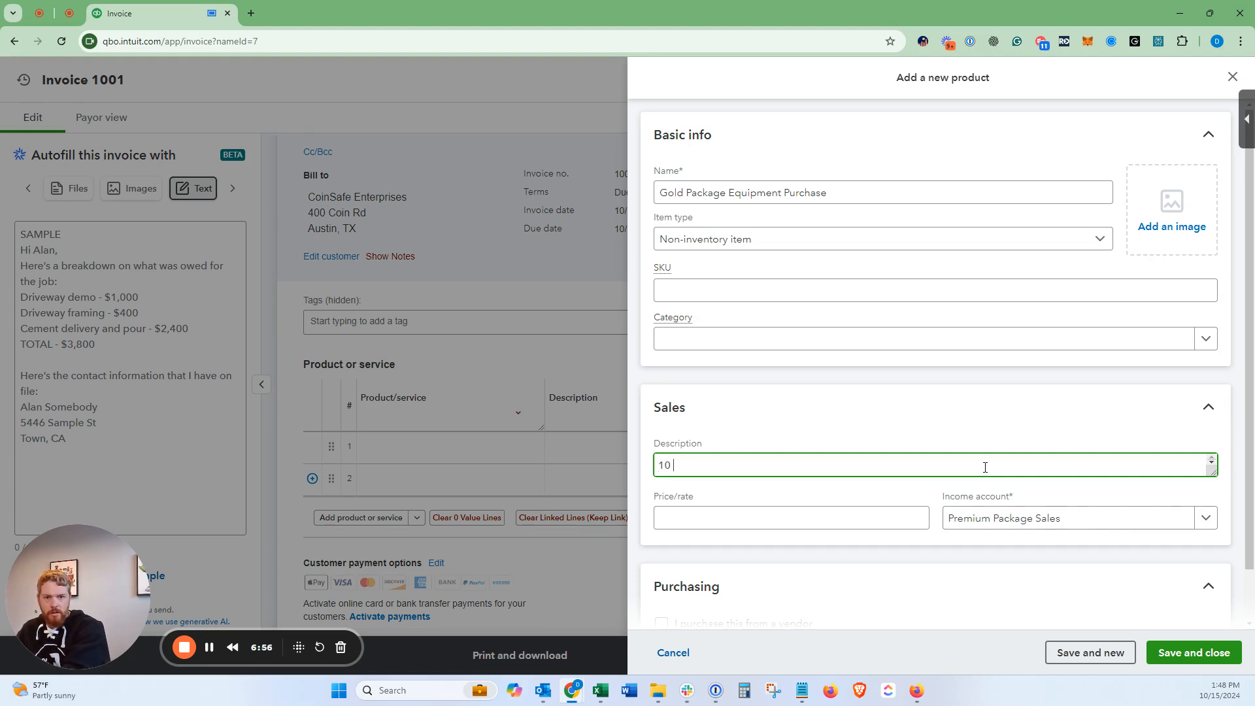
{"action": "type", "text": "items include"}
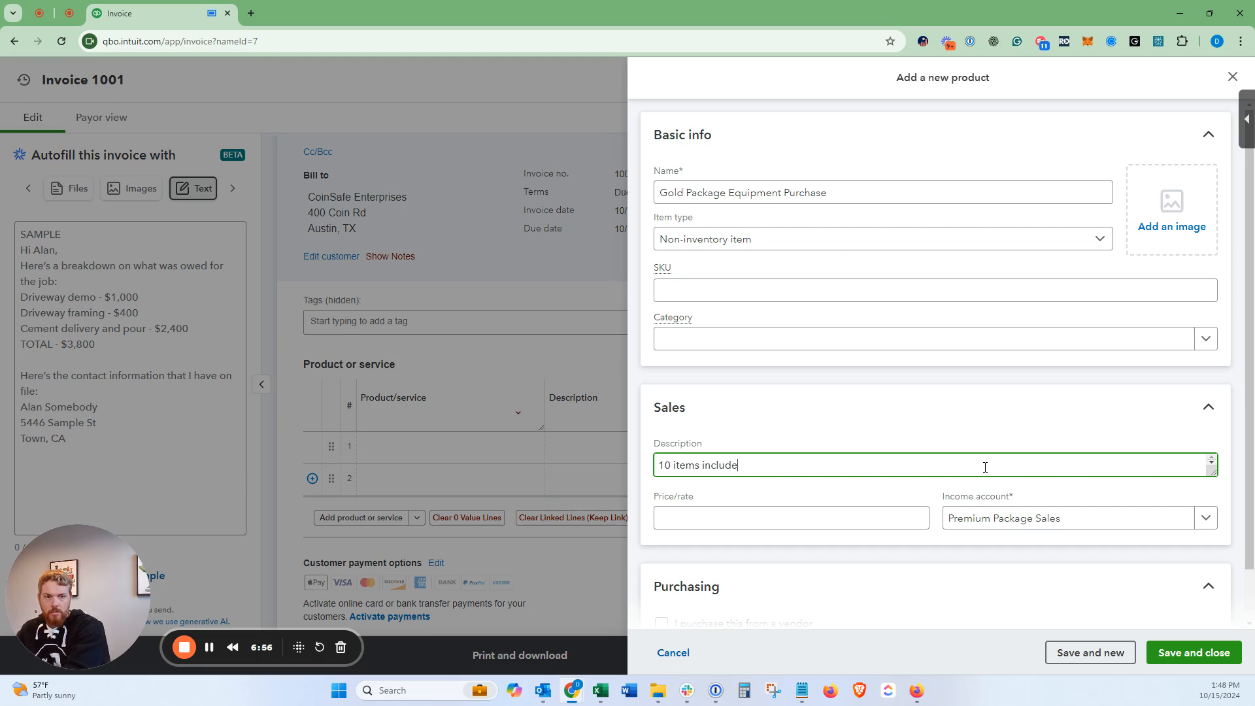
{"action": "type", "text": "d in each Gold Package "}
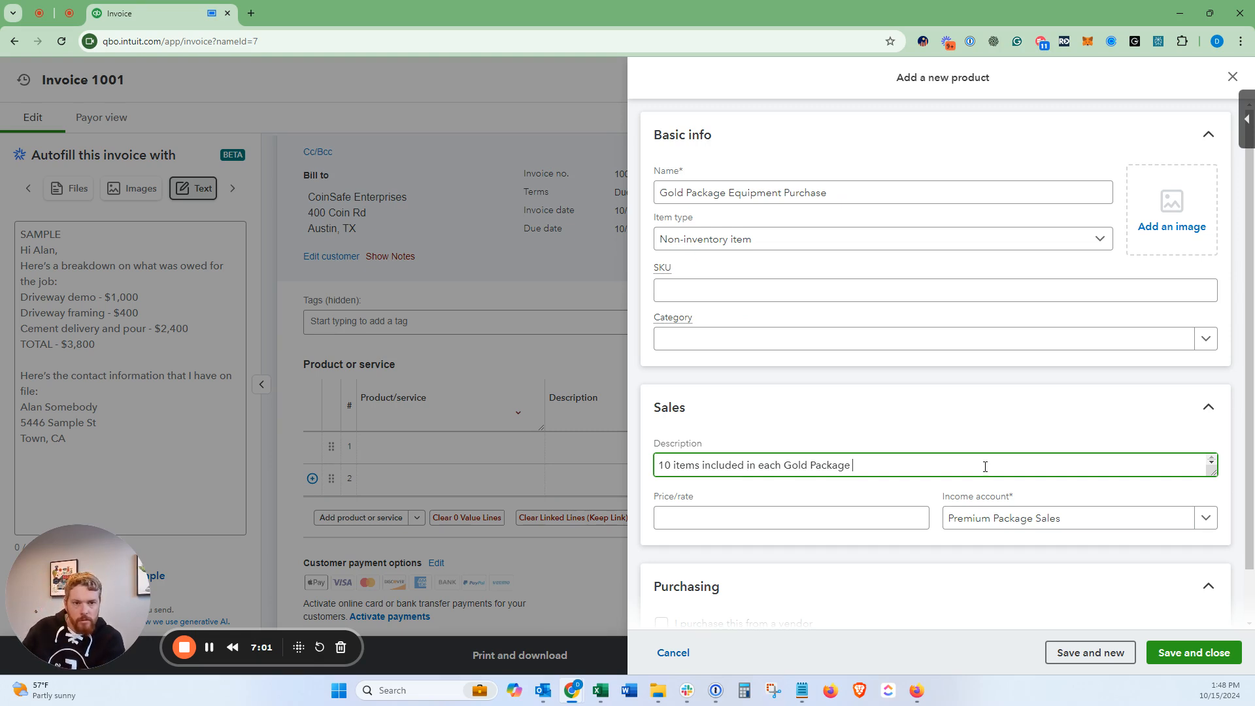
{"action": "type", "text": "Equipment purchase."}
{"action": "left_click", "coordinate": [874, 518]}
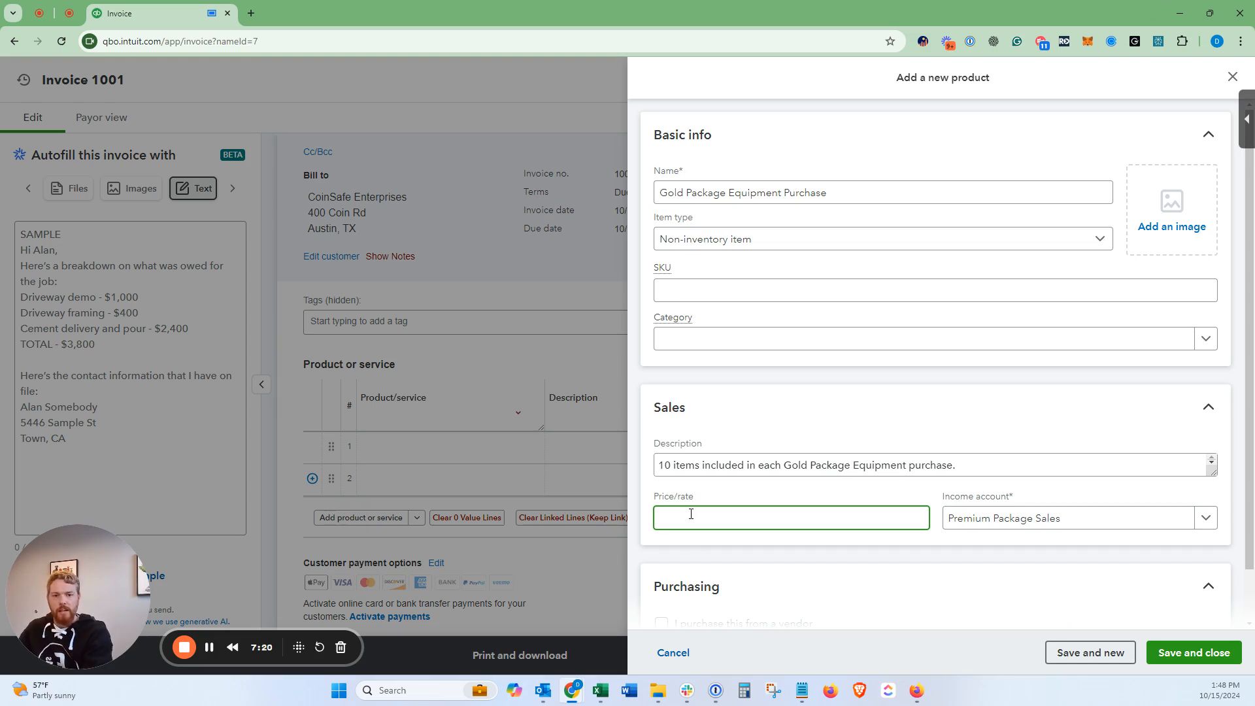
{"action": "type", "text": "500"}
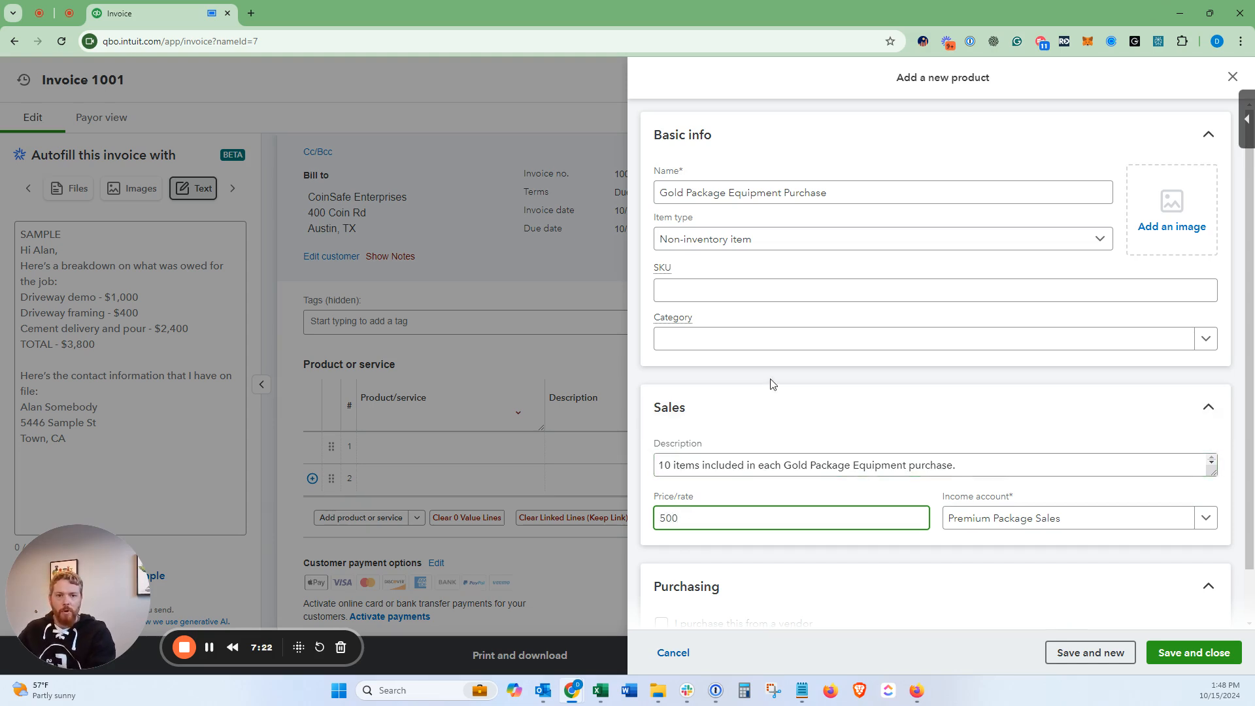
{"action": "left_click", "coordinate": [770, 381]}
{"action": "left_click", "coordinate": [712, 465]}
{"action": "left_click", "coordinate": [702, 517]}
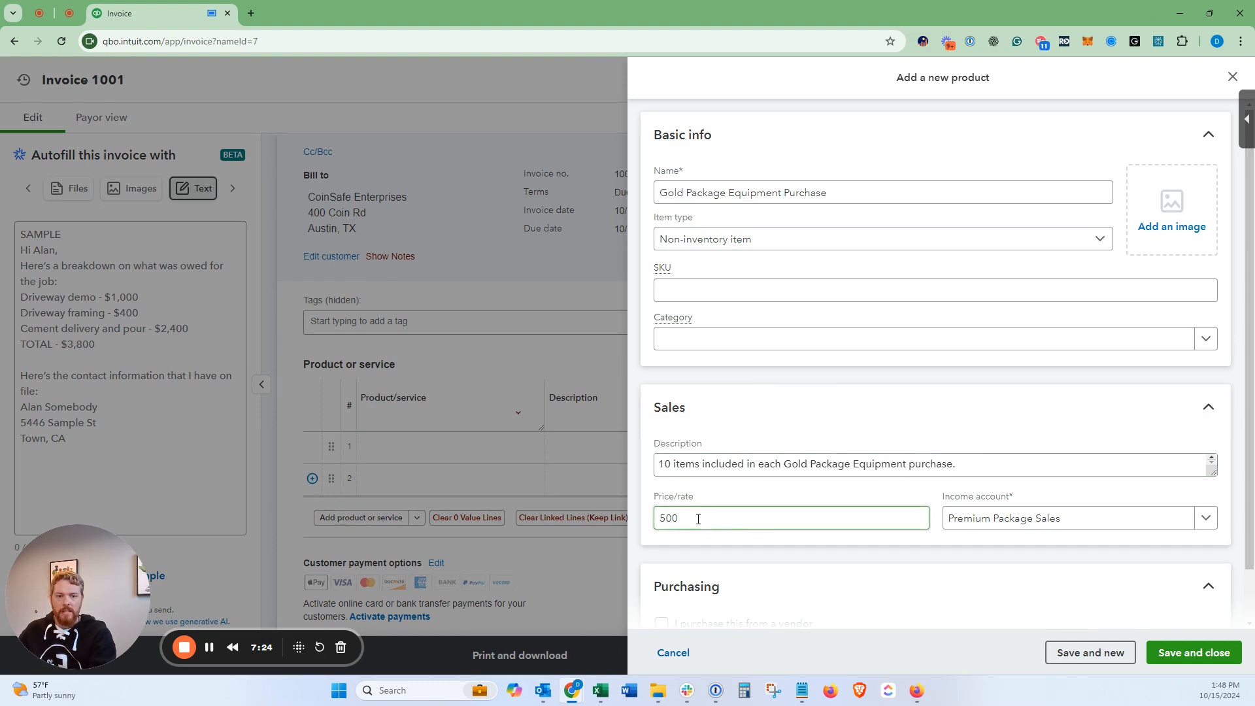
{"action": "scroll", "coordinate": [737, 508], "scroll_direction": "down", "scroll_amount": 2}
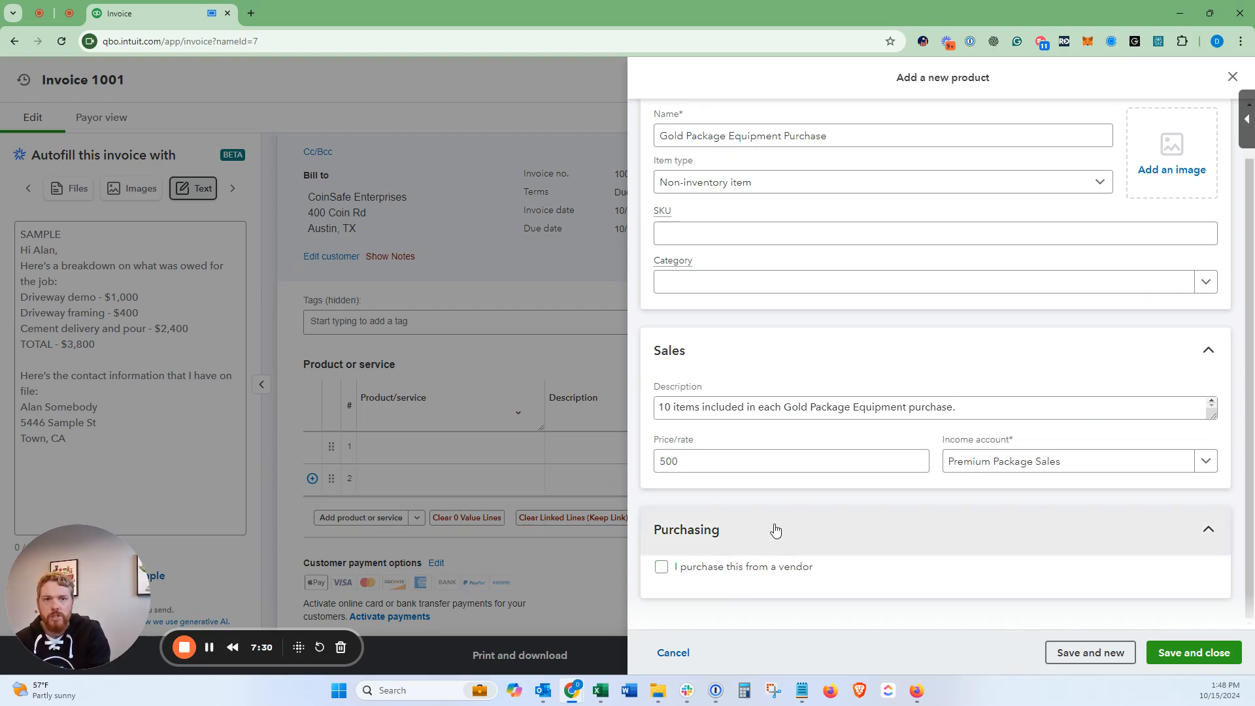
{"action": "left_click", "coordinate": [1181, 653]}
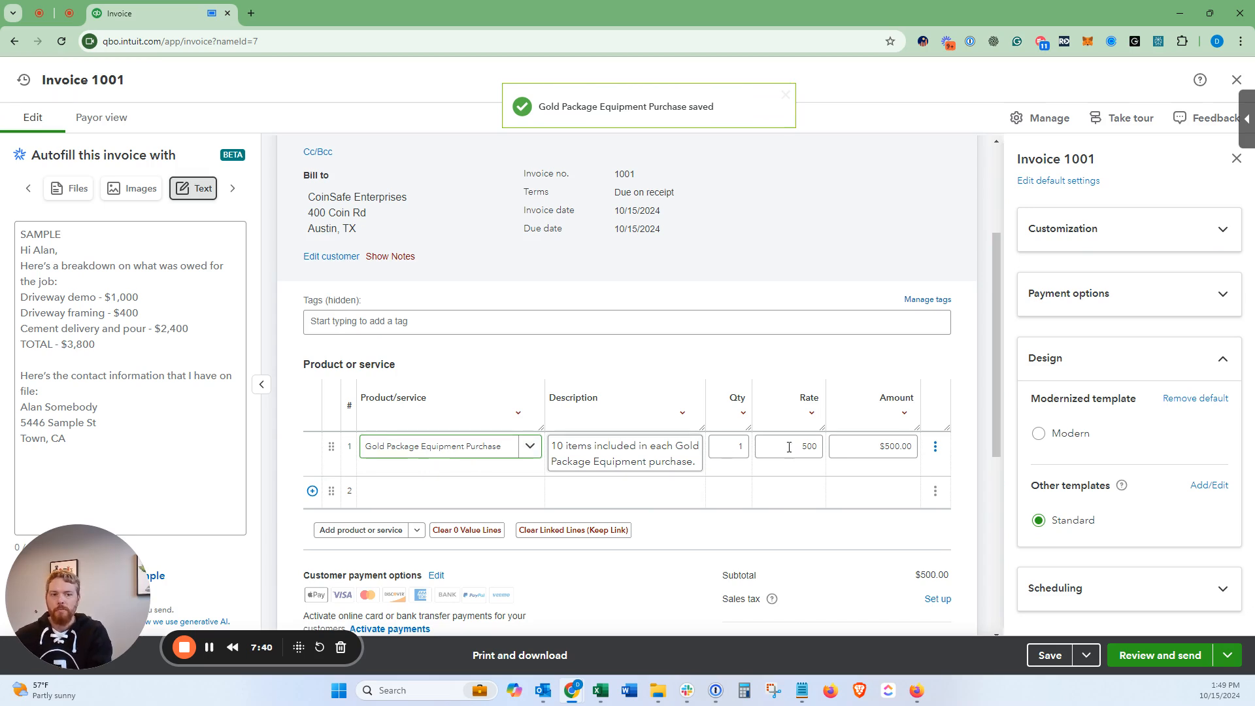
Step: Replace invoice line 1 with Gold Package Equipment Purchase
{"action": "left_click", "coordinate": [935, 446]}
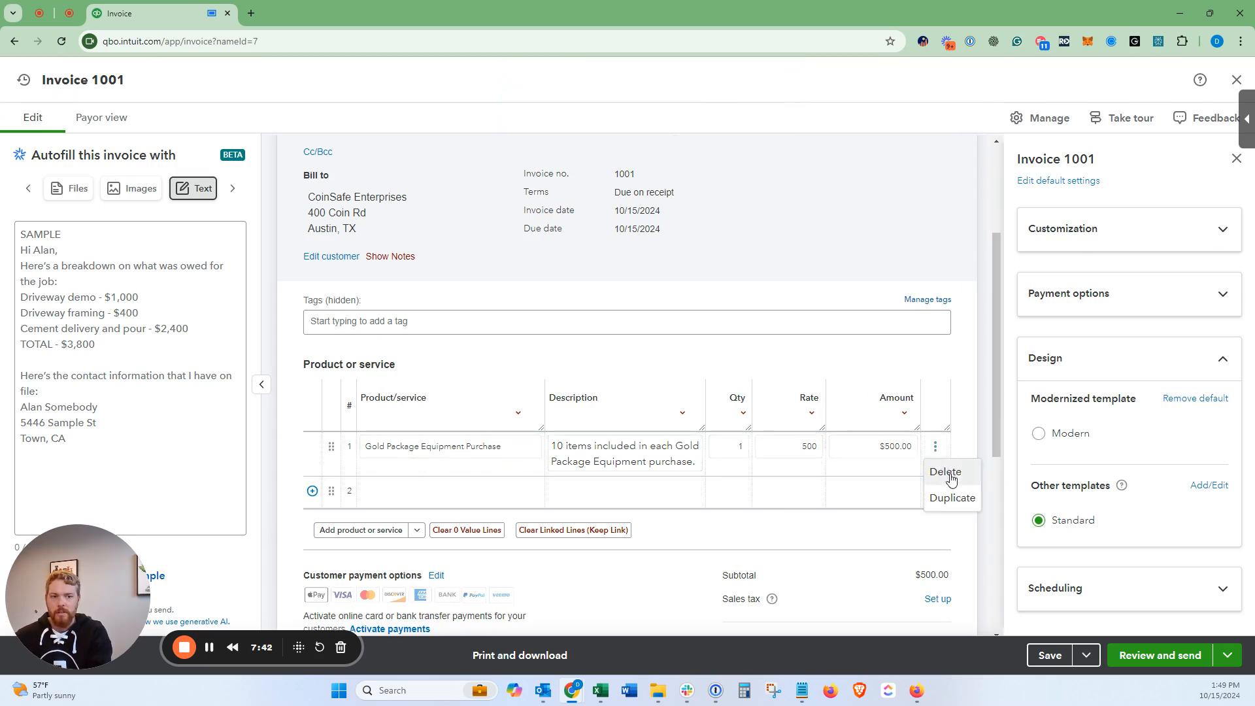
{"action": "left_click", "coordinate": [947, 472]}
{"action": "left_click", "coordinate": [471, 447]}
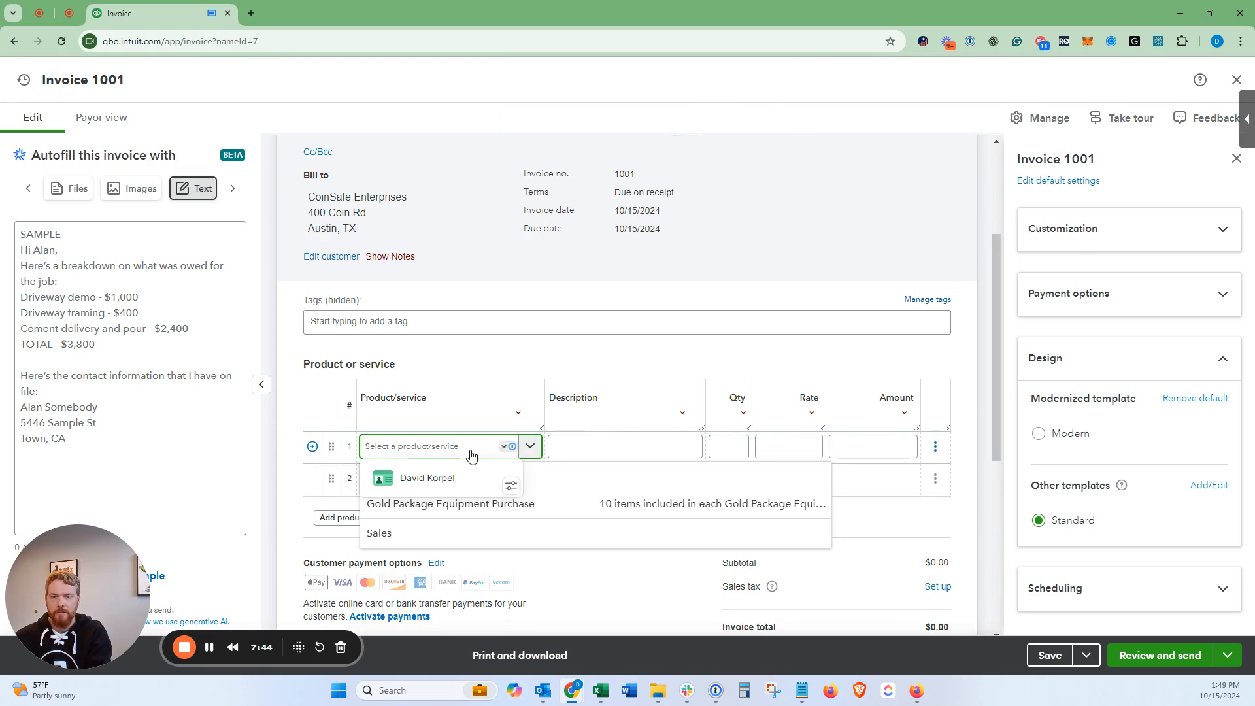
{"action": "left_click", "coordinate": [583, 507]}
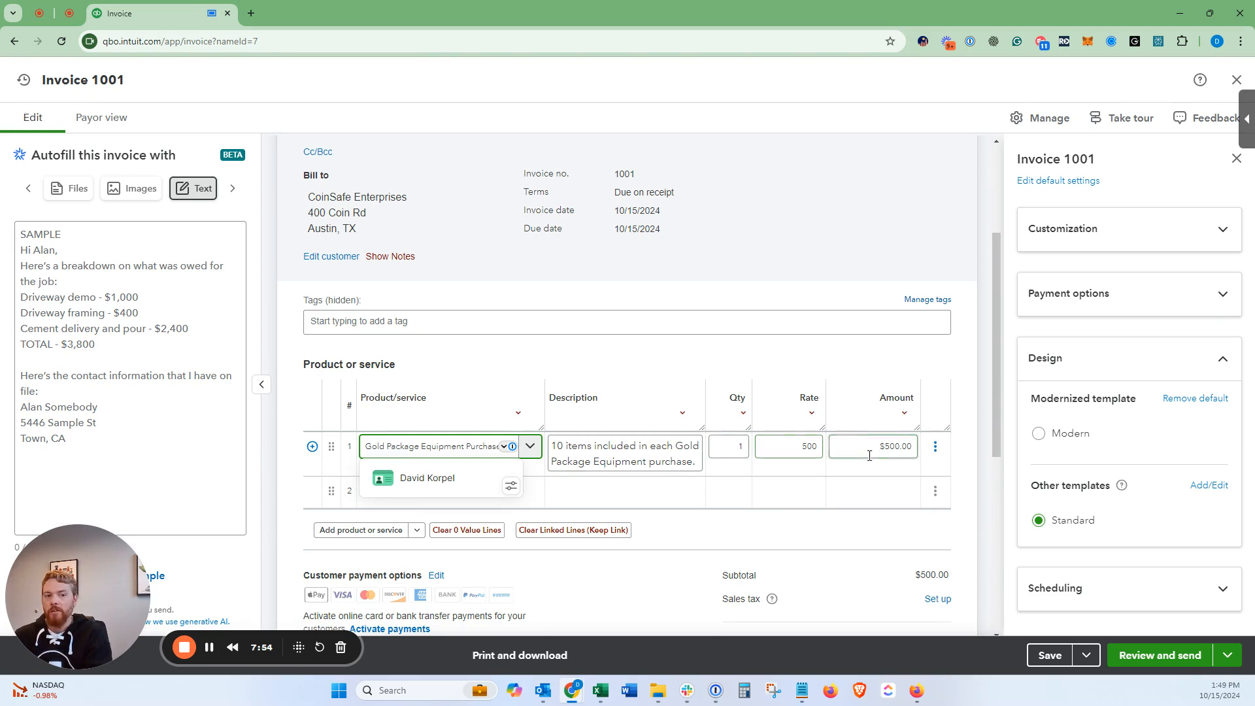
Step: Set line 1's quantity to 19, bringing its amount to $9,500.00
{"action": "left_click", "coordinate": [743, 452]}
{"action": "type", "text": "5"}
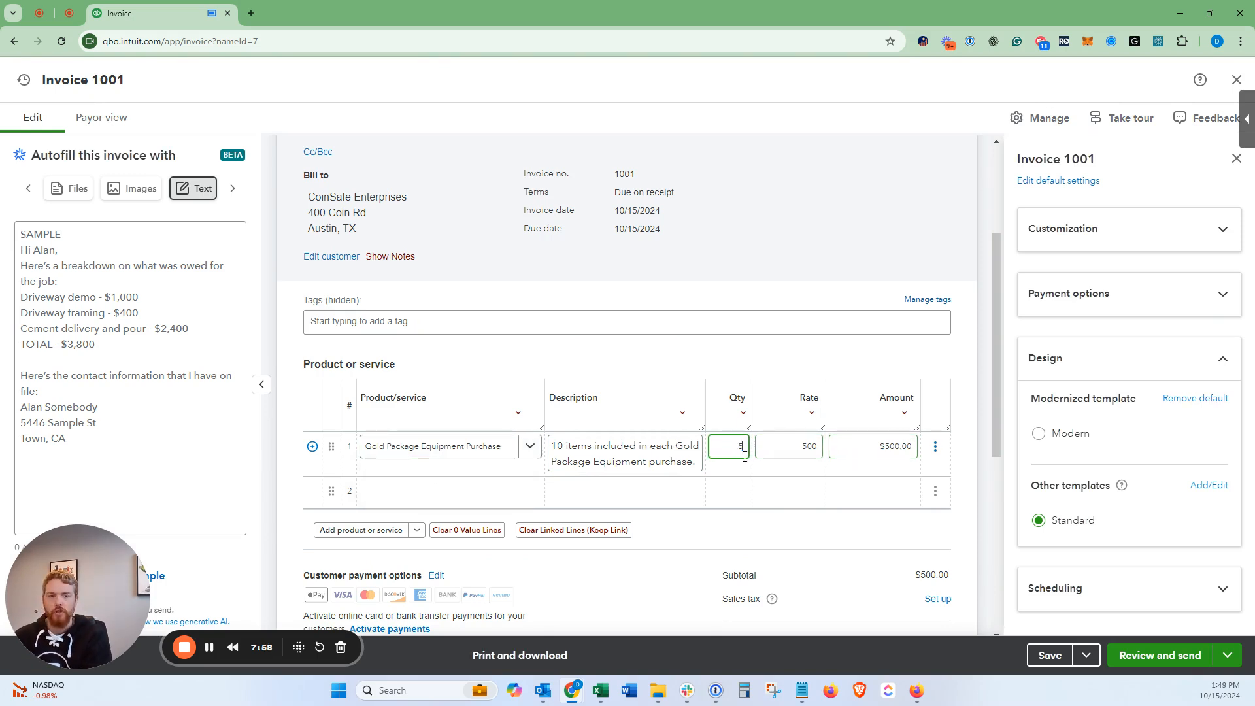
{"action": "left_click", "coordinate": [970, 321]}
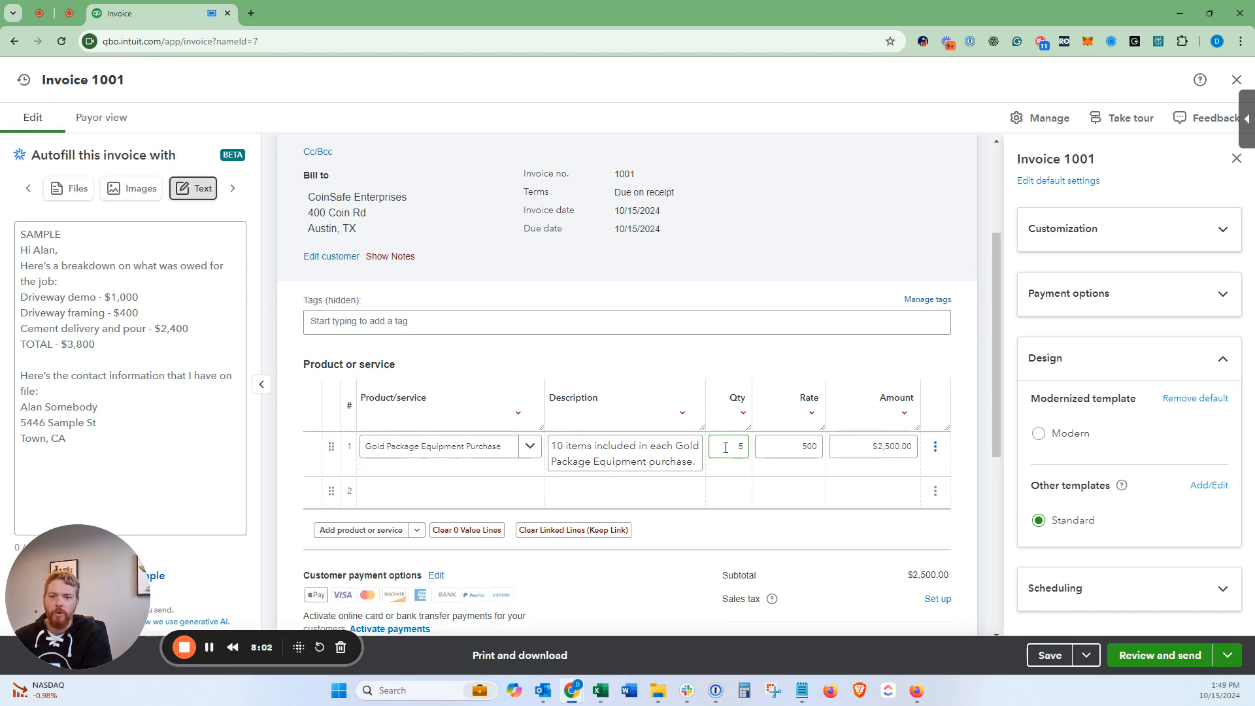
{"action": "left_click", "coordinate": [798, 447]}
{"action": "left_click", "coordinate": [888, 444]}
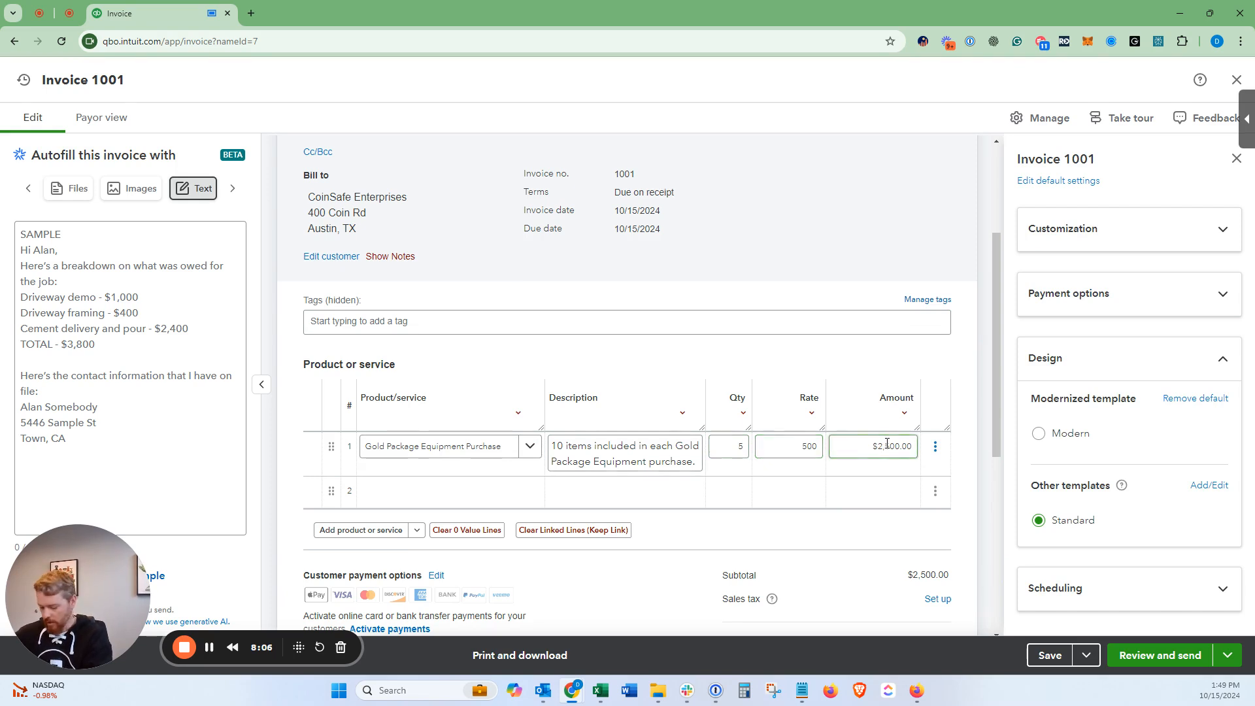
{"action": "left_click", "coordinate": [726, 445]}
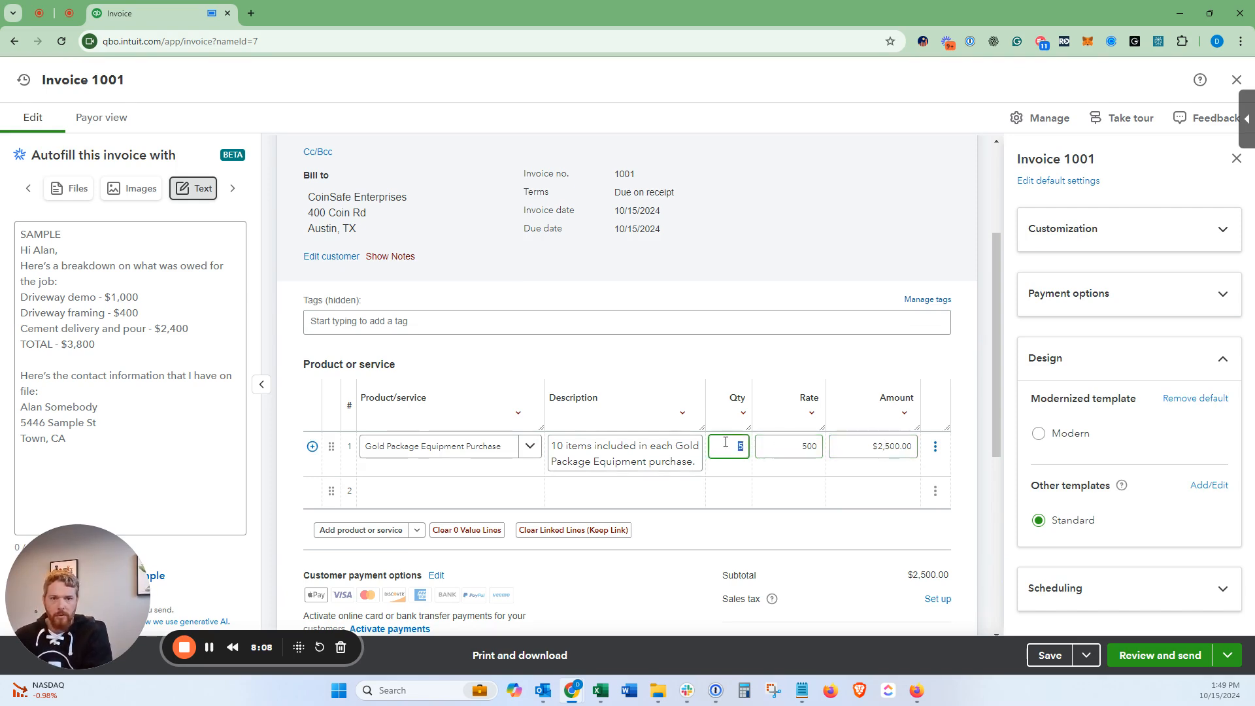
{"action": "type", "text": "15"}
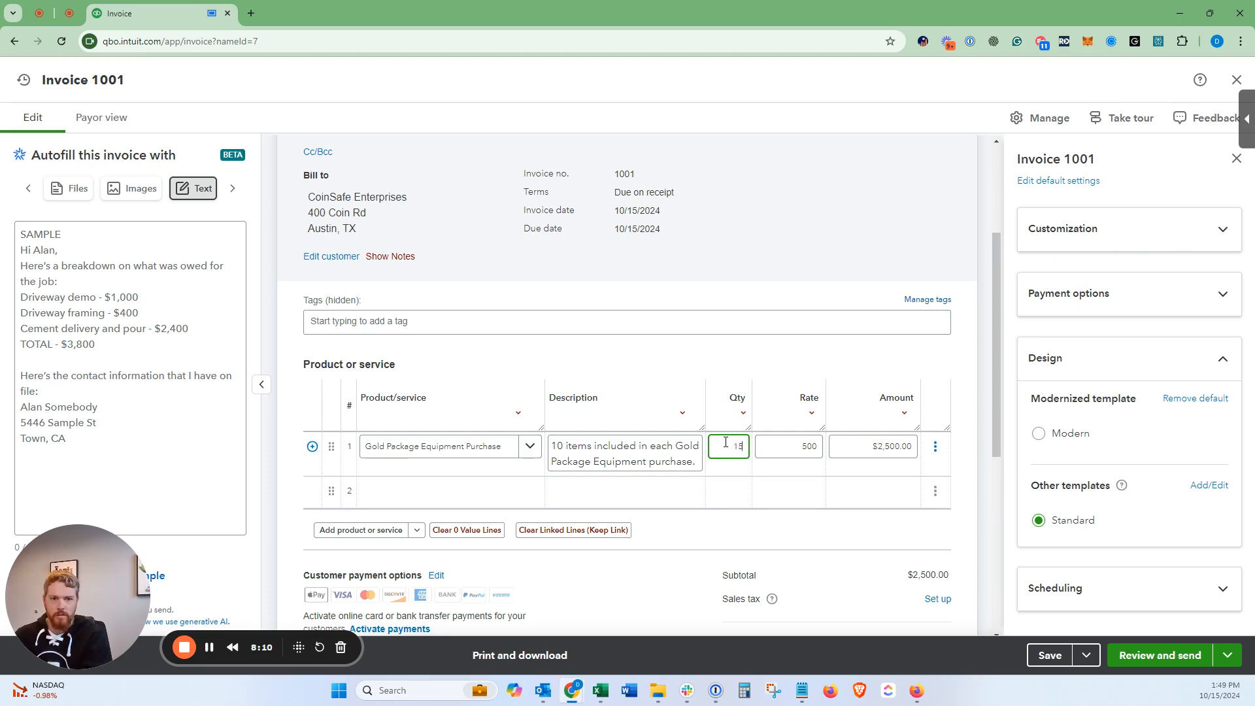
{"action": "left_click", "coordinate": [964, 325]}
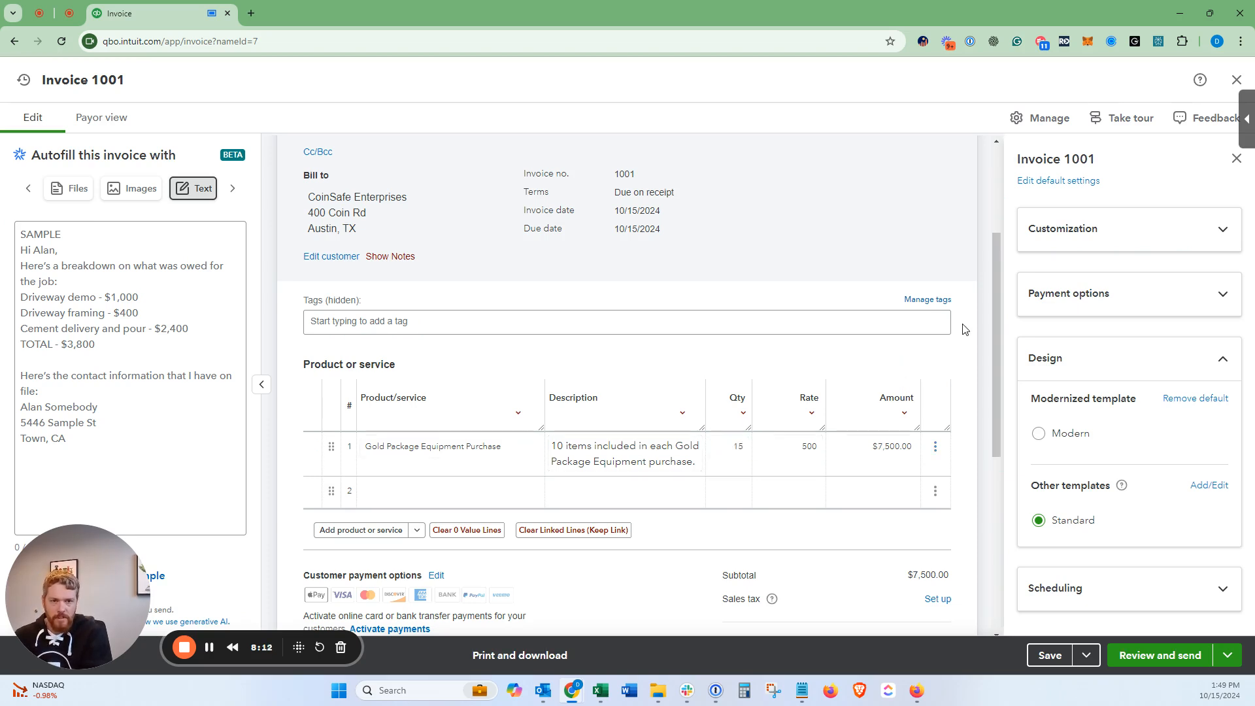
{"action": "left_click", "coordinate": [729, 450]}
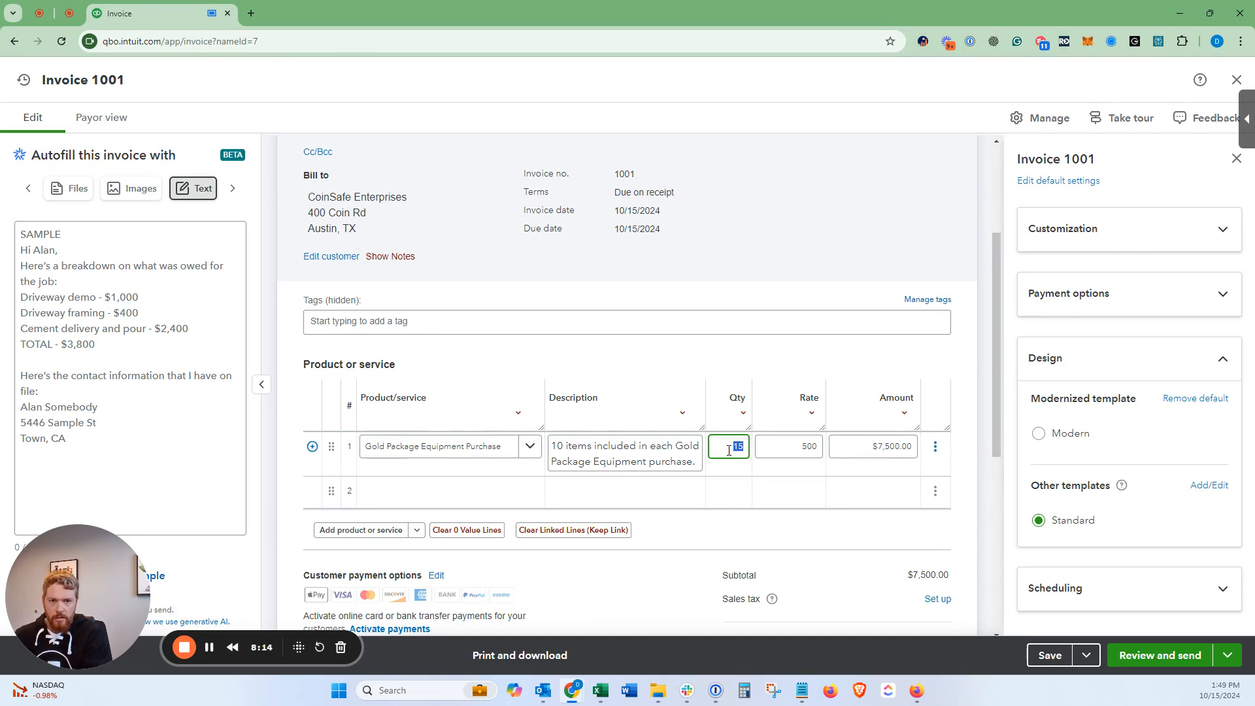
{"action": "type", "text": "20"}
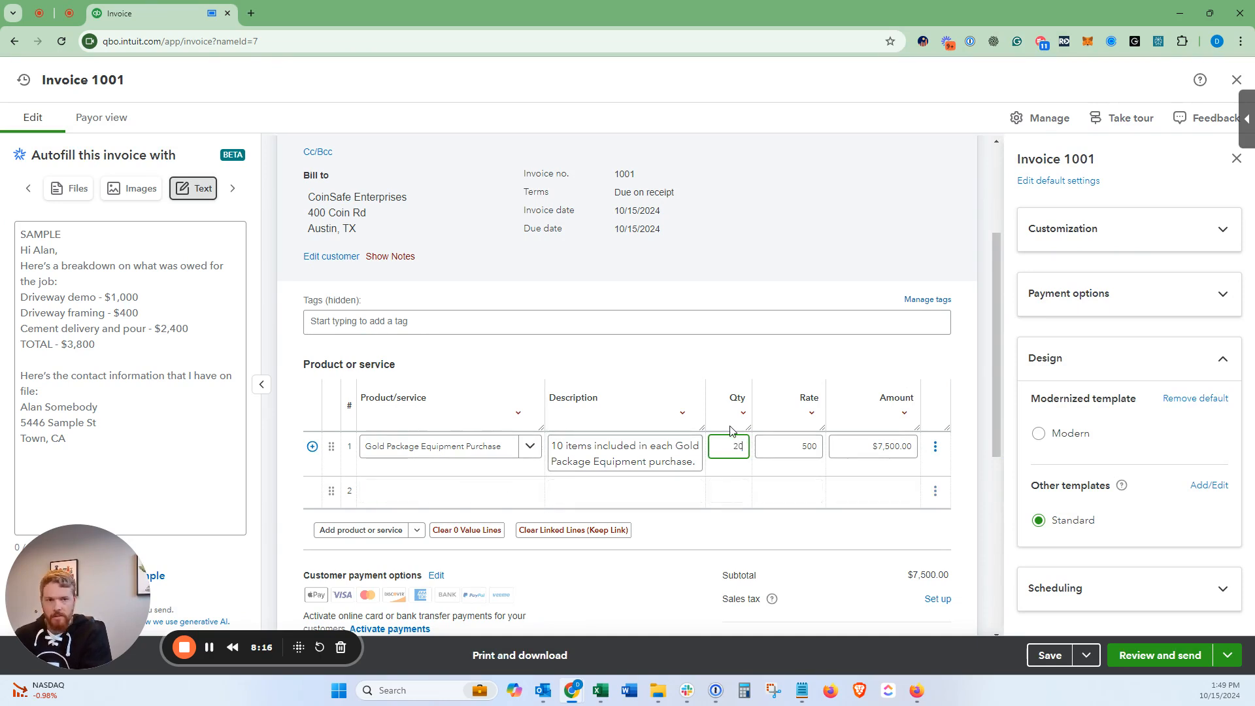
{"action": "left_click", "coordinate": [972, 308]}
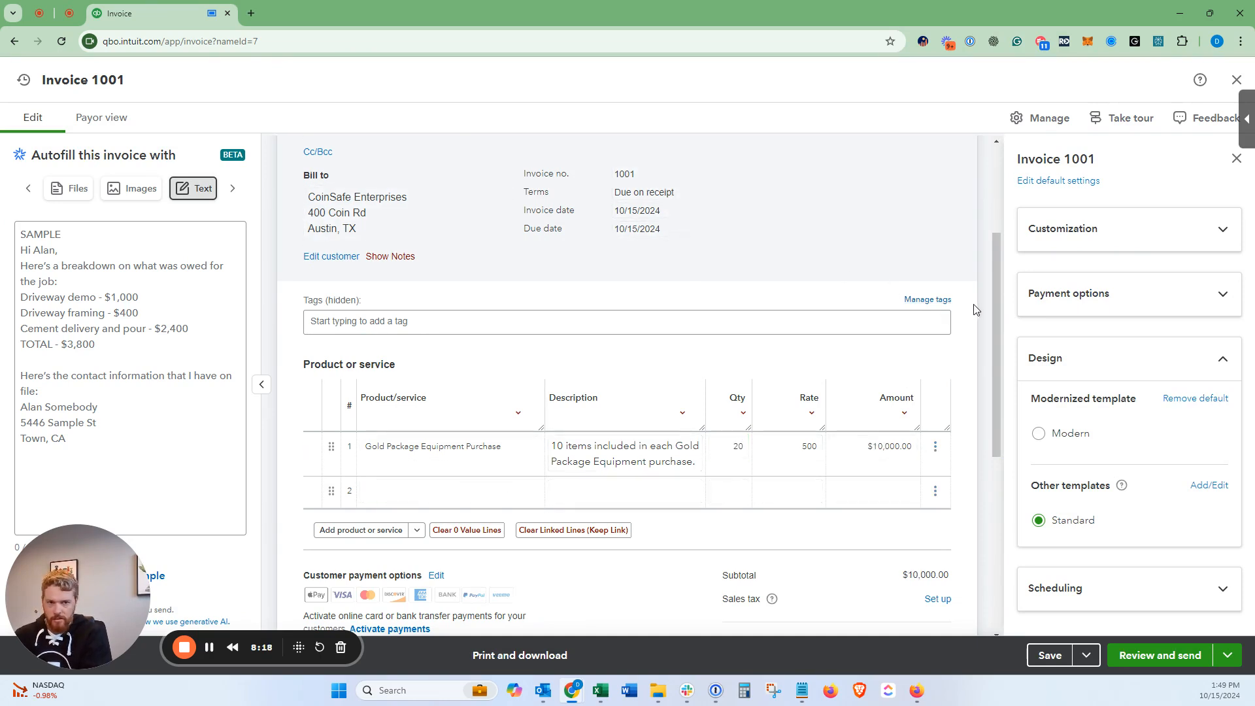
{"action": "left_click", "coordinate": [718, 448]}
{"action": "type", "text": "19"}
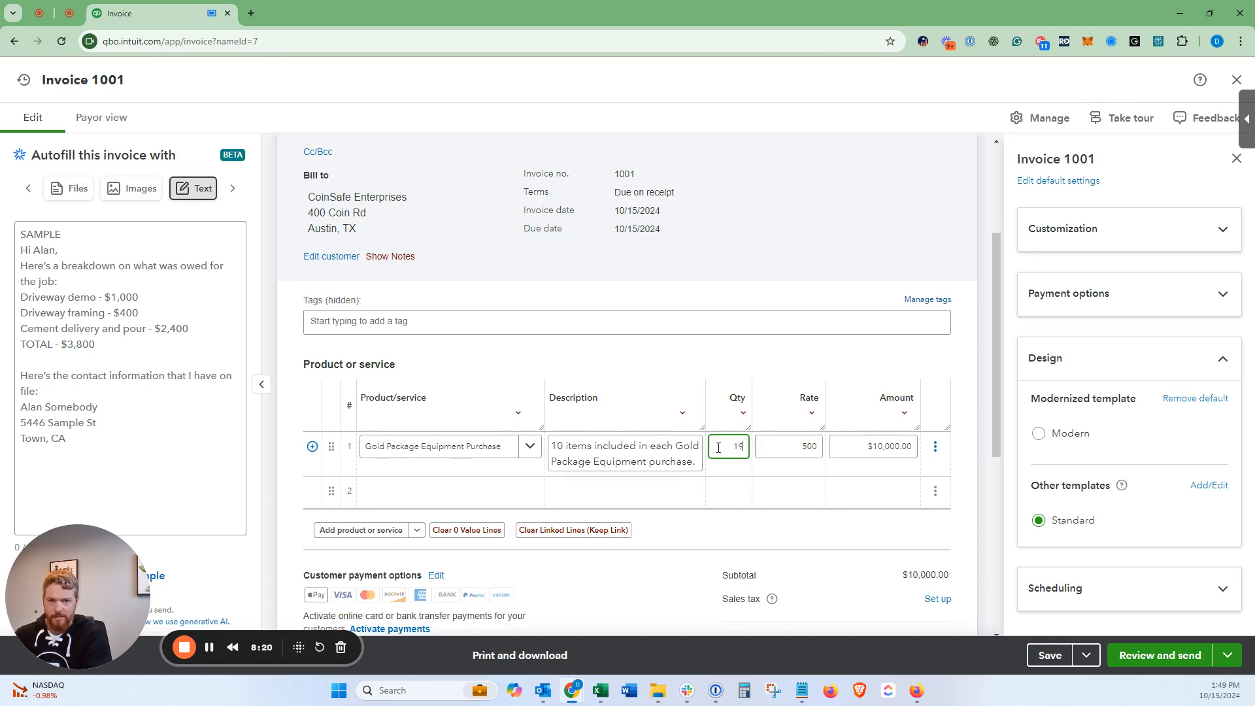
{"action": "left_click", "coordinate": [951, 368]}
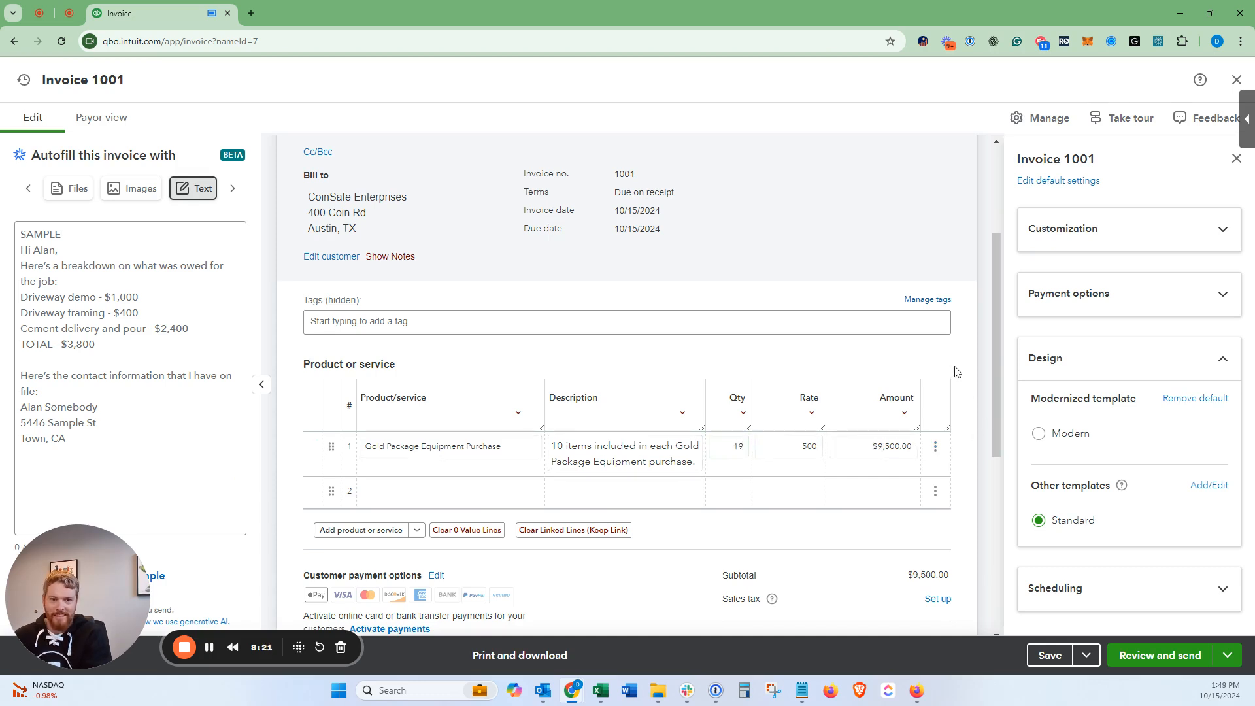
{"action": "left_click", "coordinate": [373, 495]}
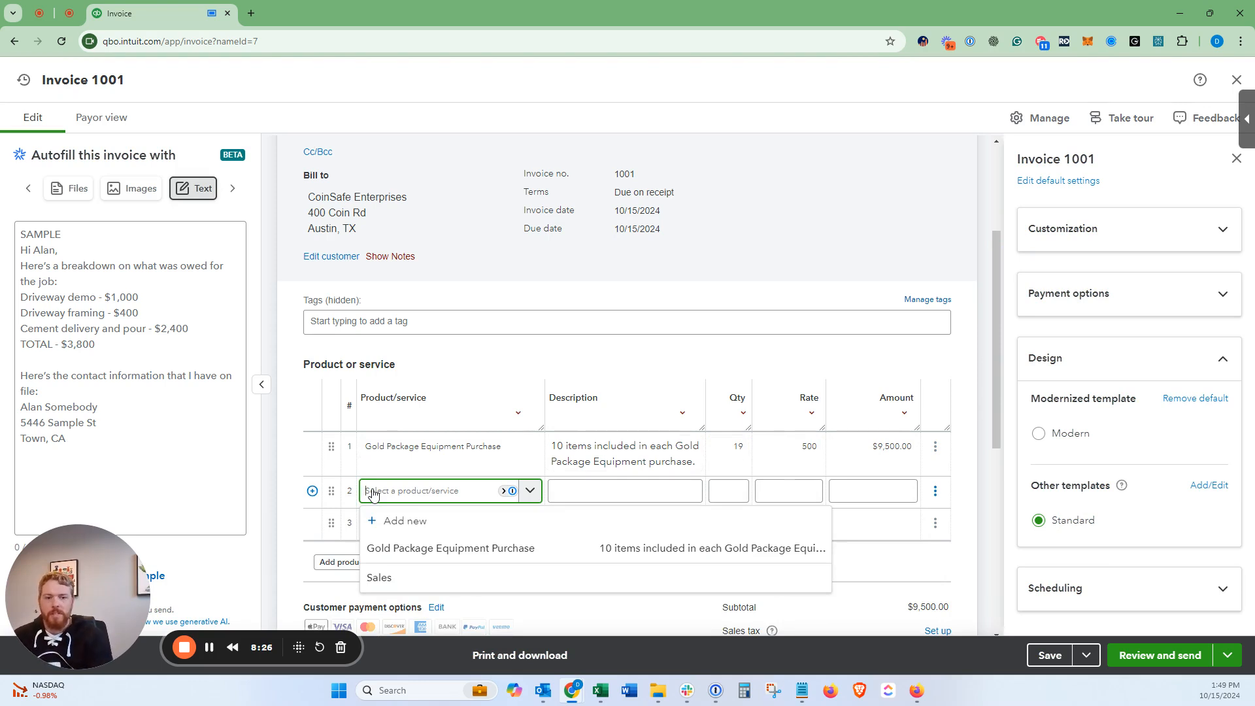
Step: Add a new Shipping item from line 2 with description 'Shipping of Equipment Purchase'
{"action": "scroll", "coordinate": [475, 481], "scroll_direction": "down", "scroll_amount": 2}
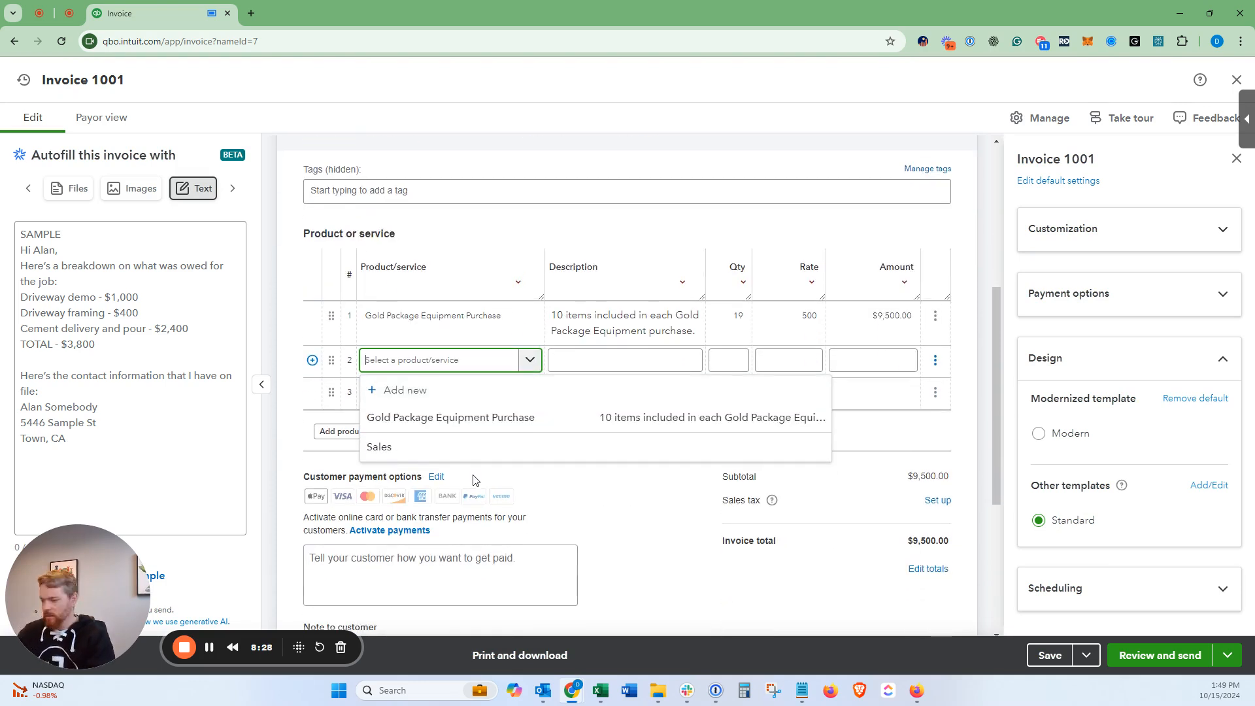
{"action": "type", "text": "Shipping"}
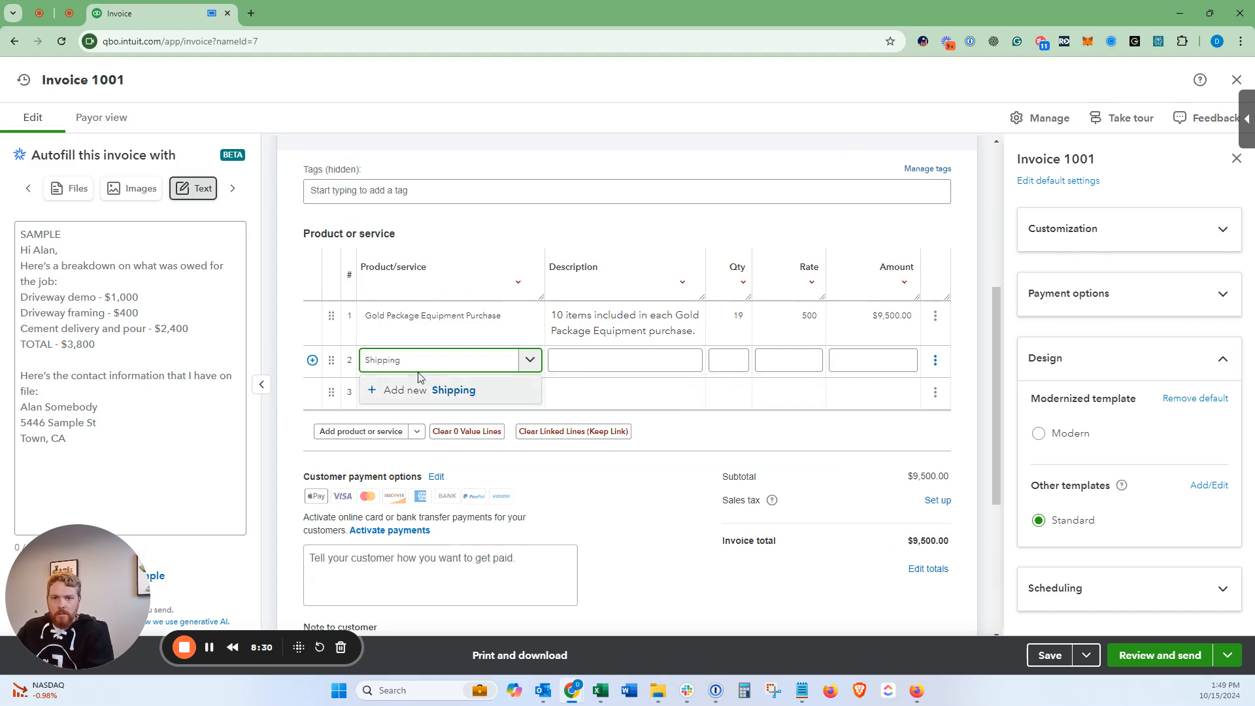
{"action": "double_click", "coordinate": [416, 361]}
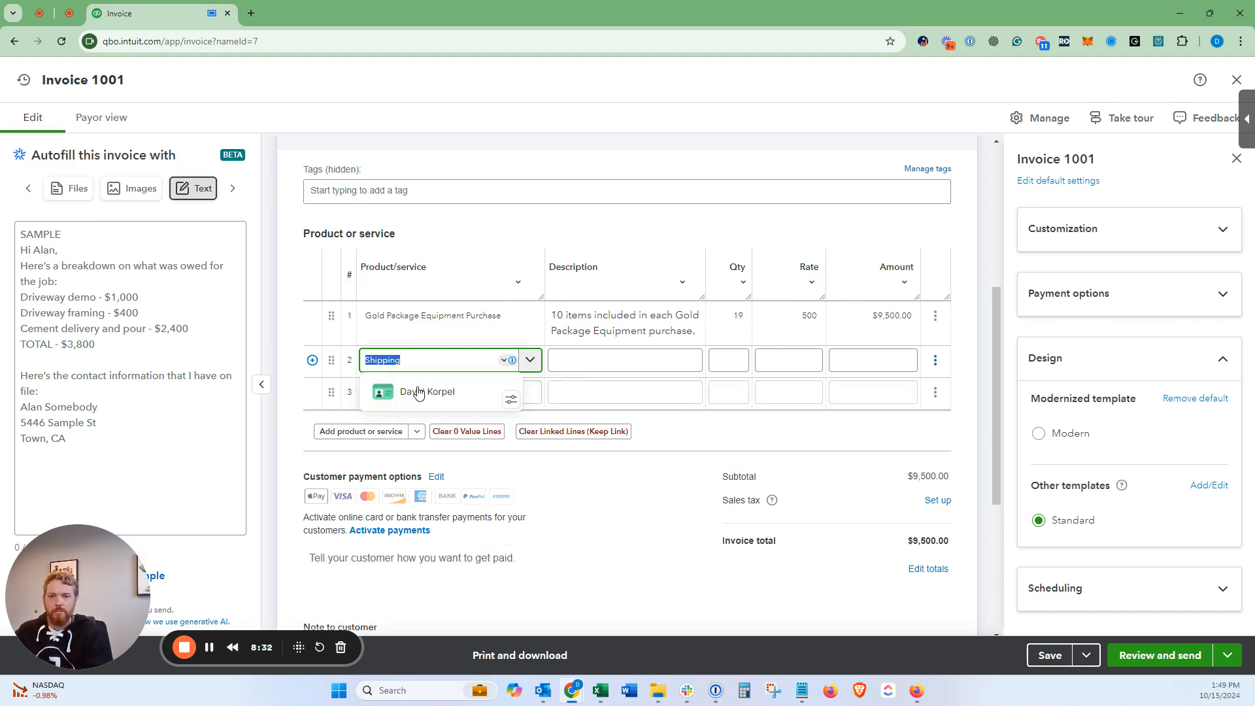
{"action": "left_click", "coordinate": [418, 391]}
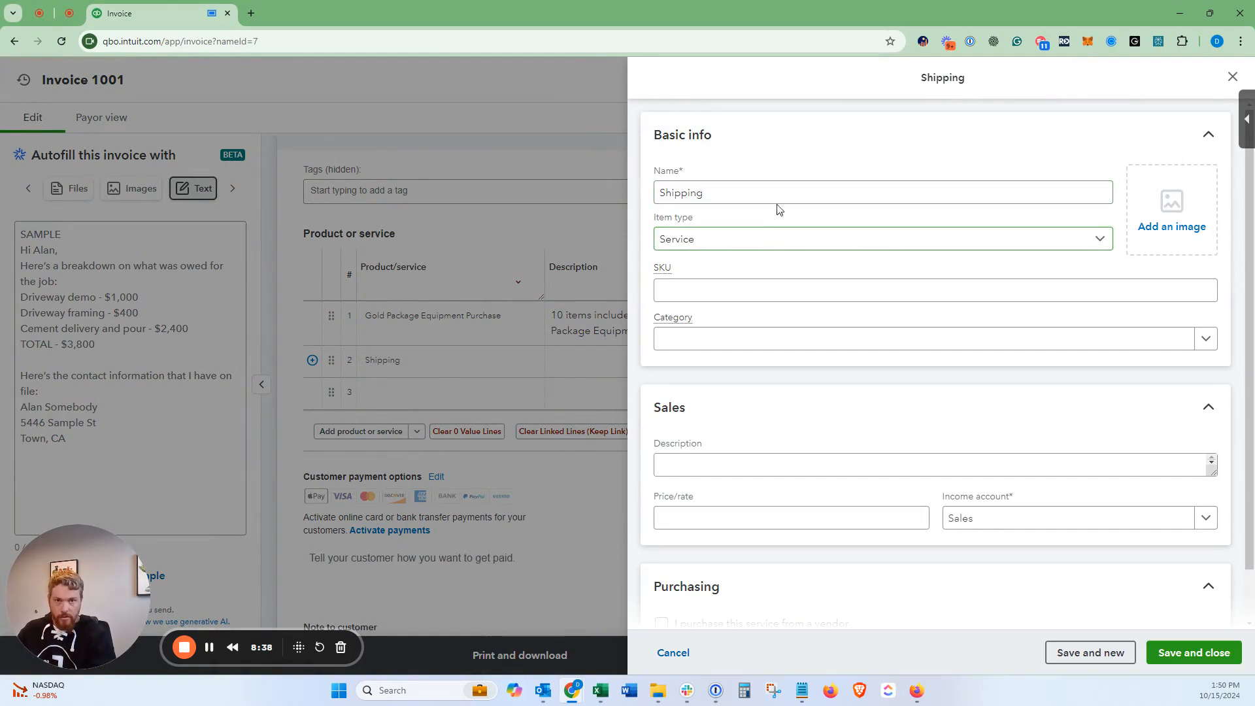
{"action": "left_click", "coordinate": [774, 467]}
{"action": "type", "text": "Shi"}
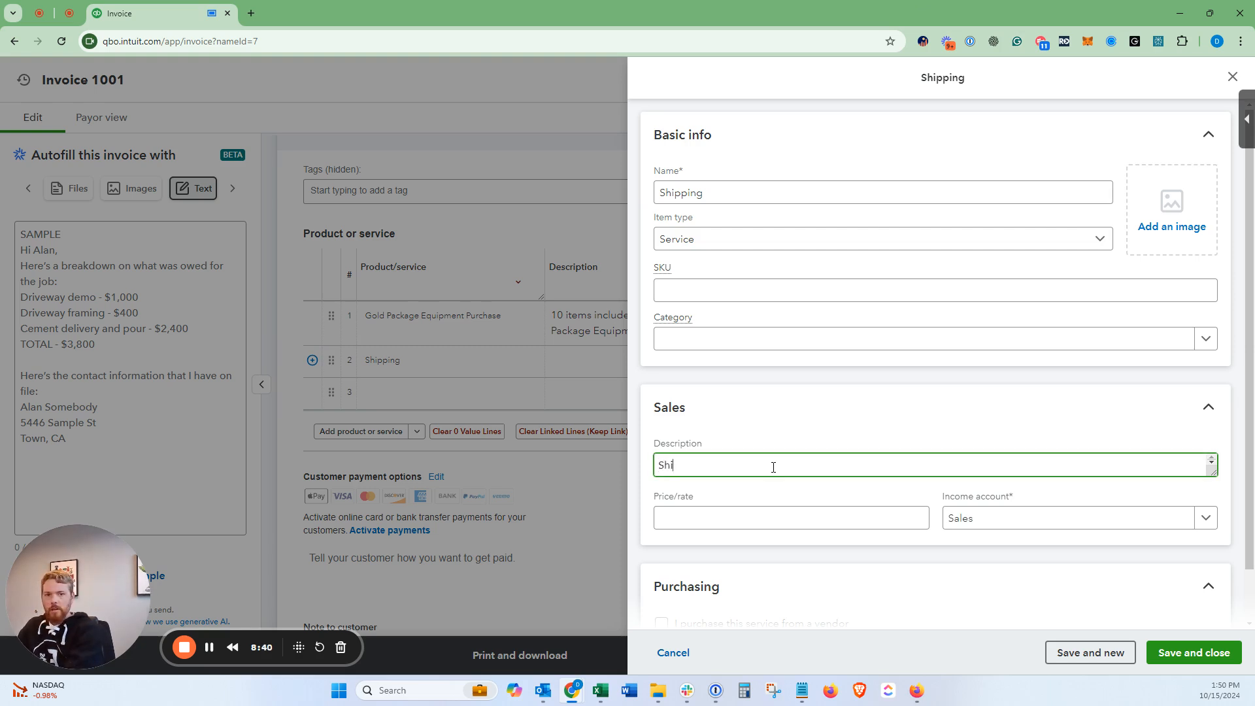
{"action": "type", "text": "pping"}
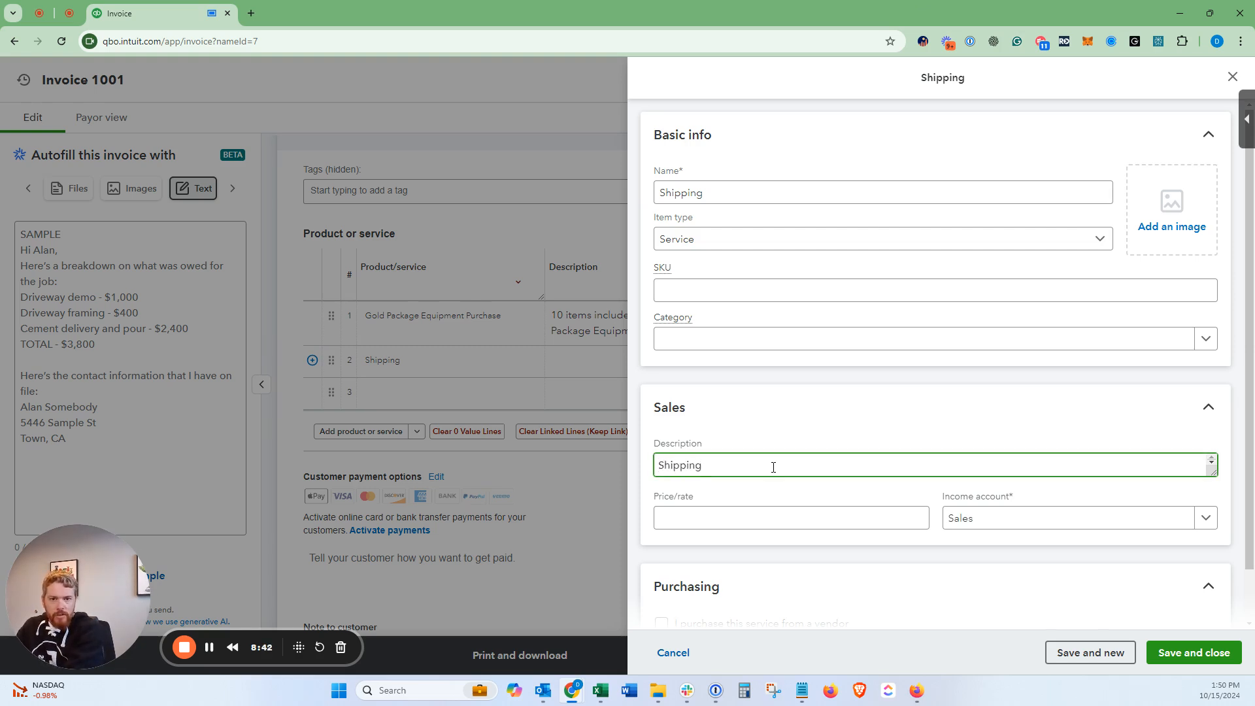
{"action": "type", "text": " of G"}
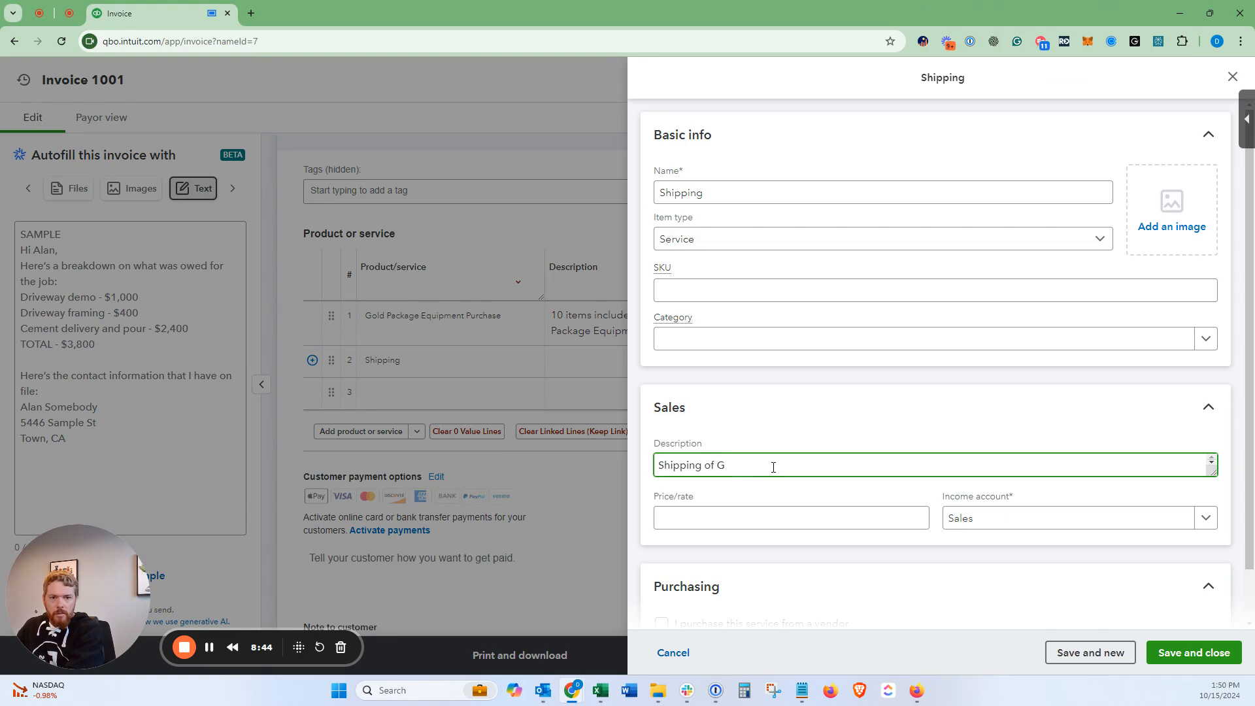
{"action": "key", "text": "BackSpace"}
{"action": "type", "text": "Equimp"}
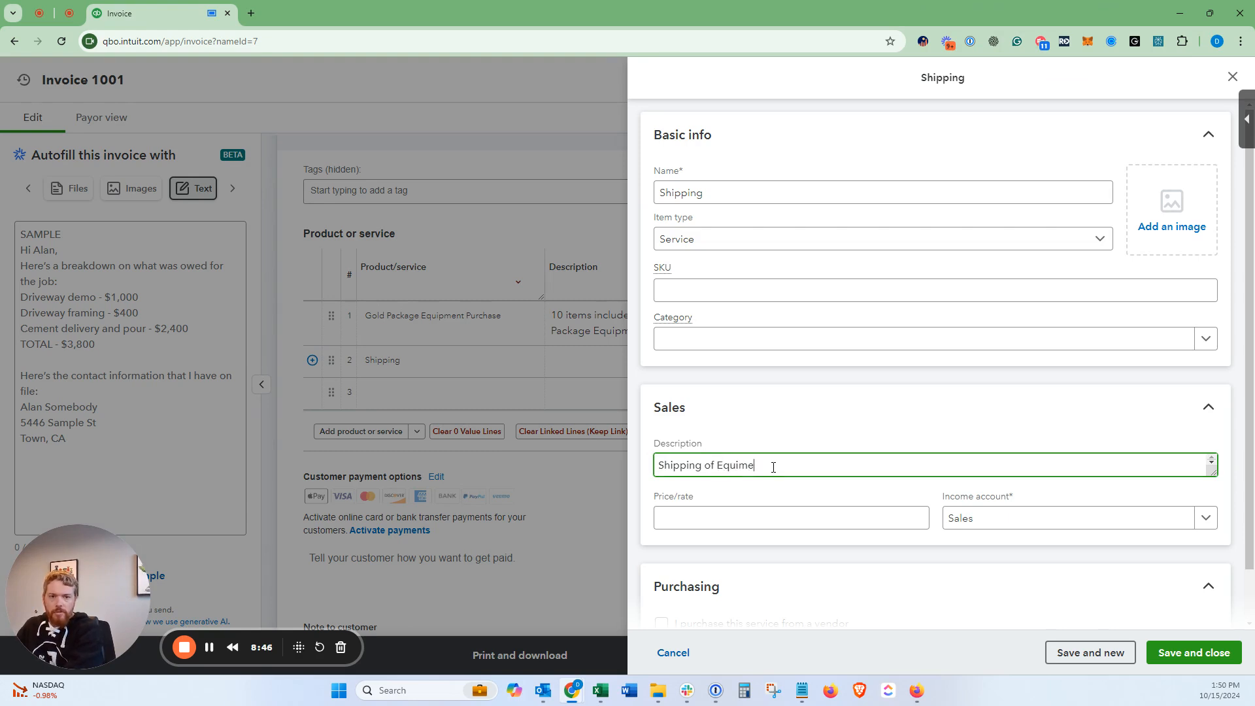
{"action": "key", "text": "BackSpace"}
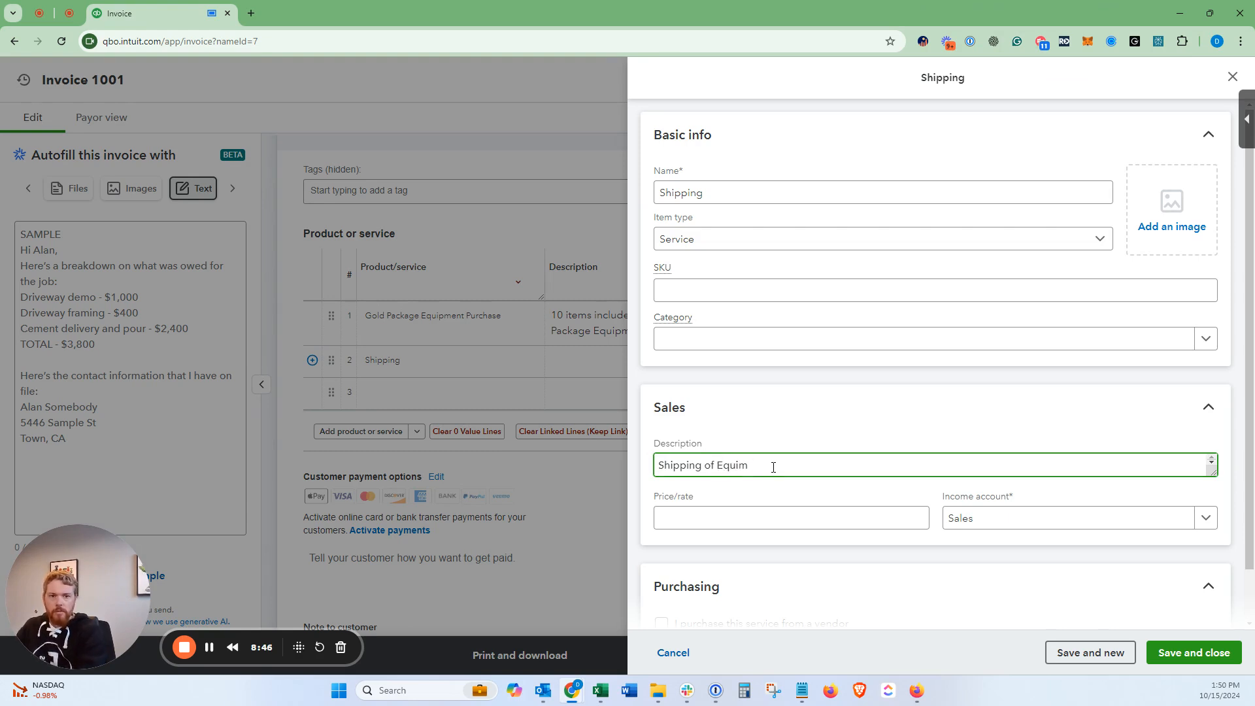
{"action": "key", "text": "BackSpace"}
{"action": "type", "text": "pment Purchase"}
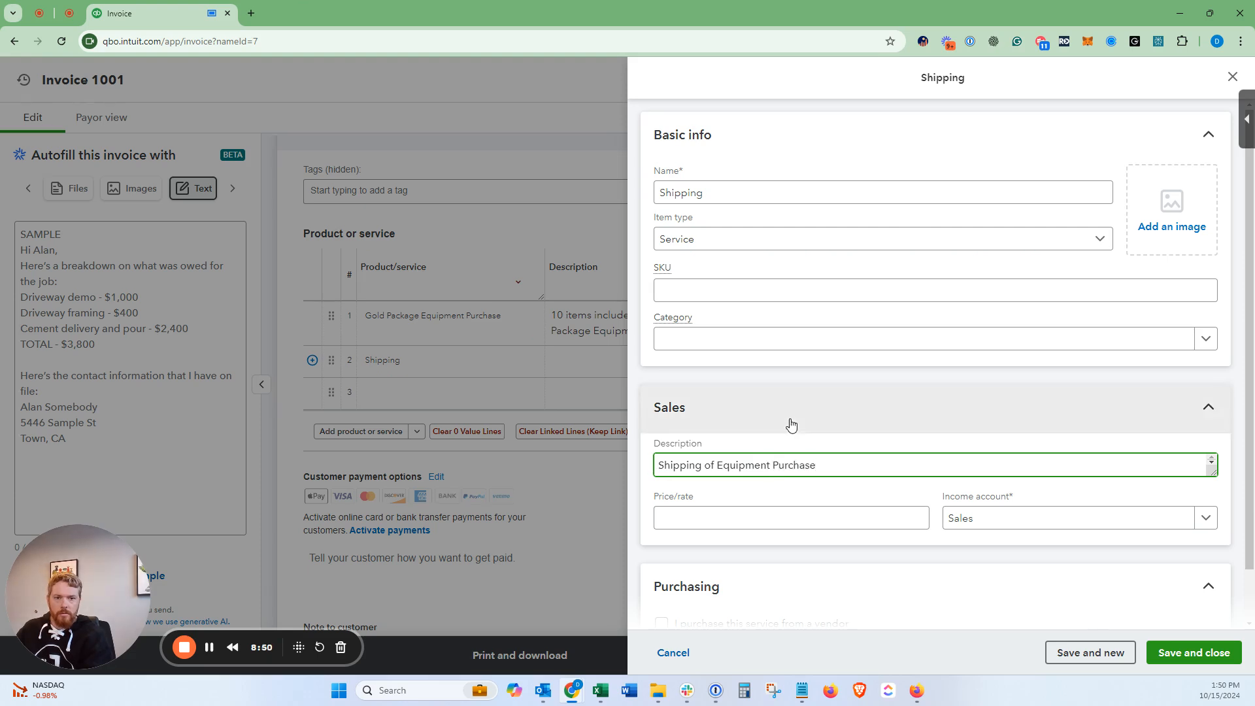
{"action": "scroll", "coordinate": [791, 458], "scroll_direction": "down", "scroll_amount": 1}
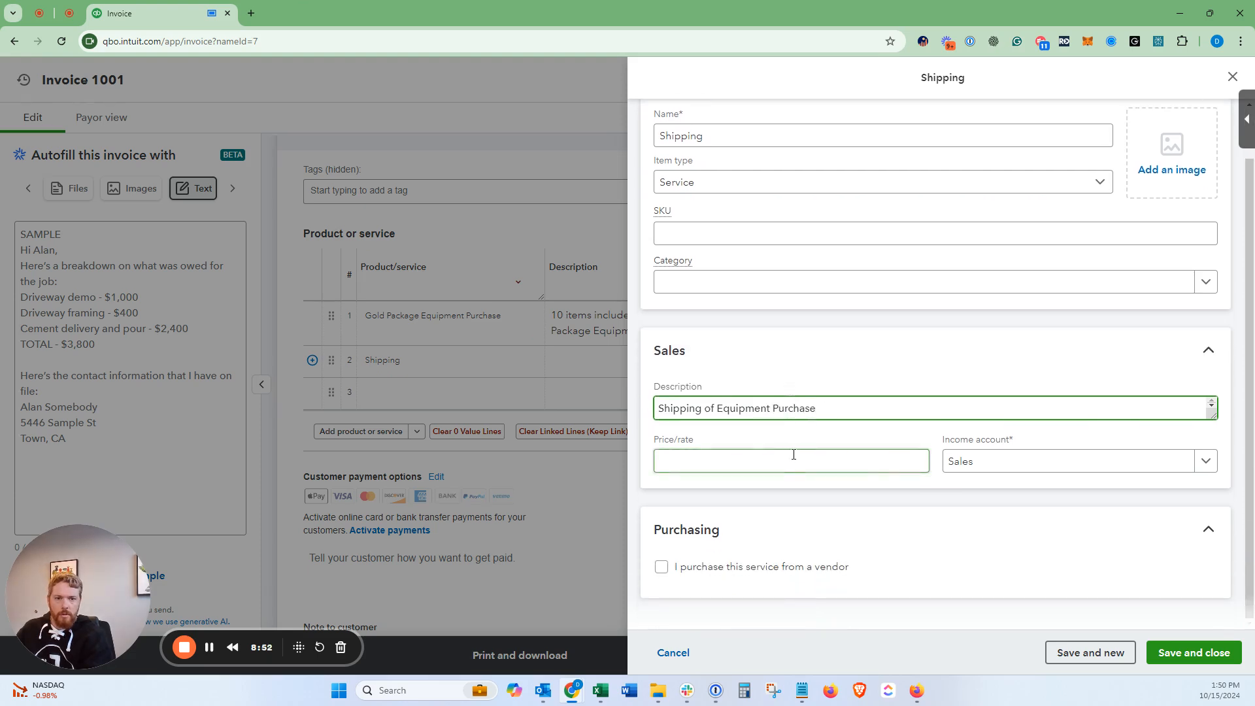
Step: Create a Shipping Income income account for the Shipping service and save the item
{"action": "left_click", "coordinate": [1100, 184]}
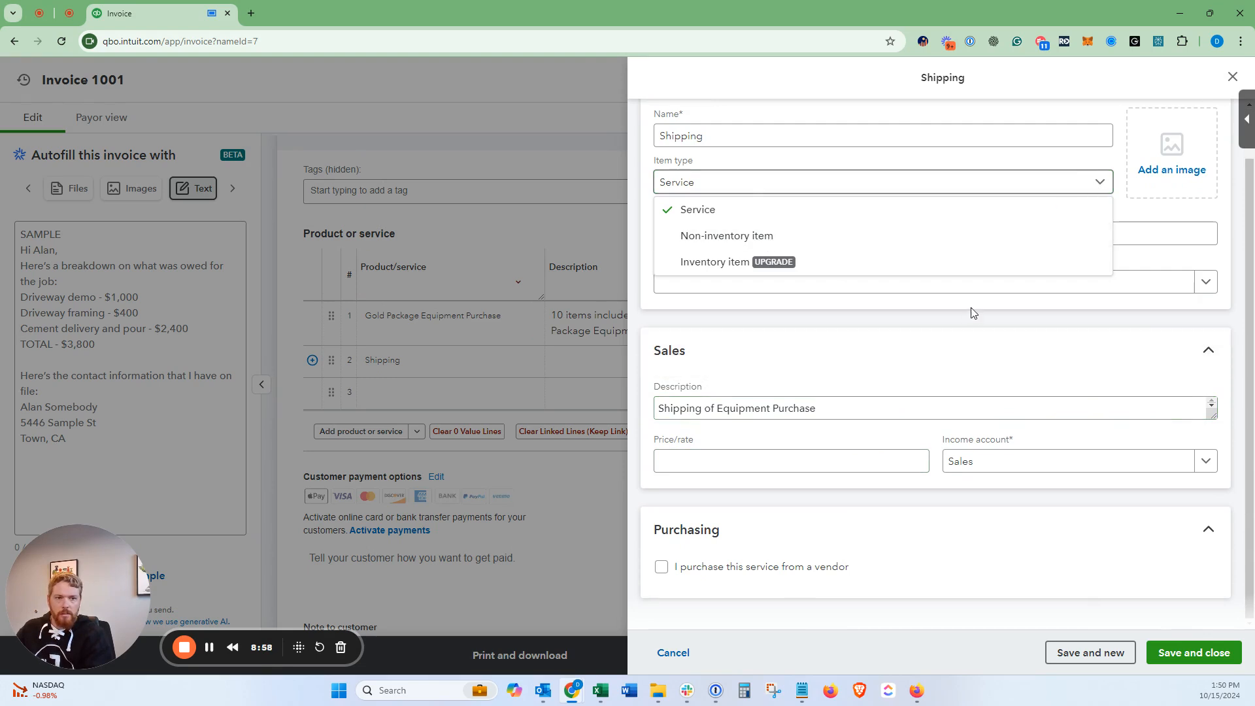
{"action": "left_click", "coordinate": [1016, 467]}
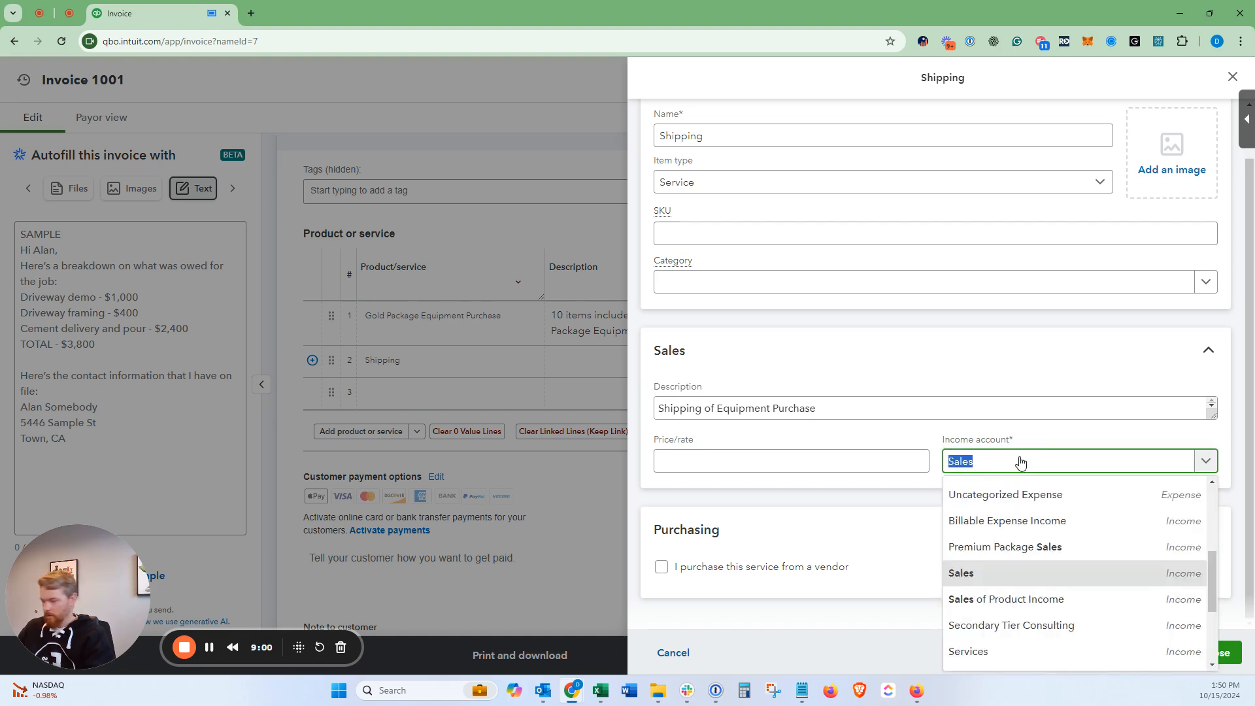
{"action": "type", "text": "Shipping "}
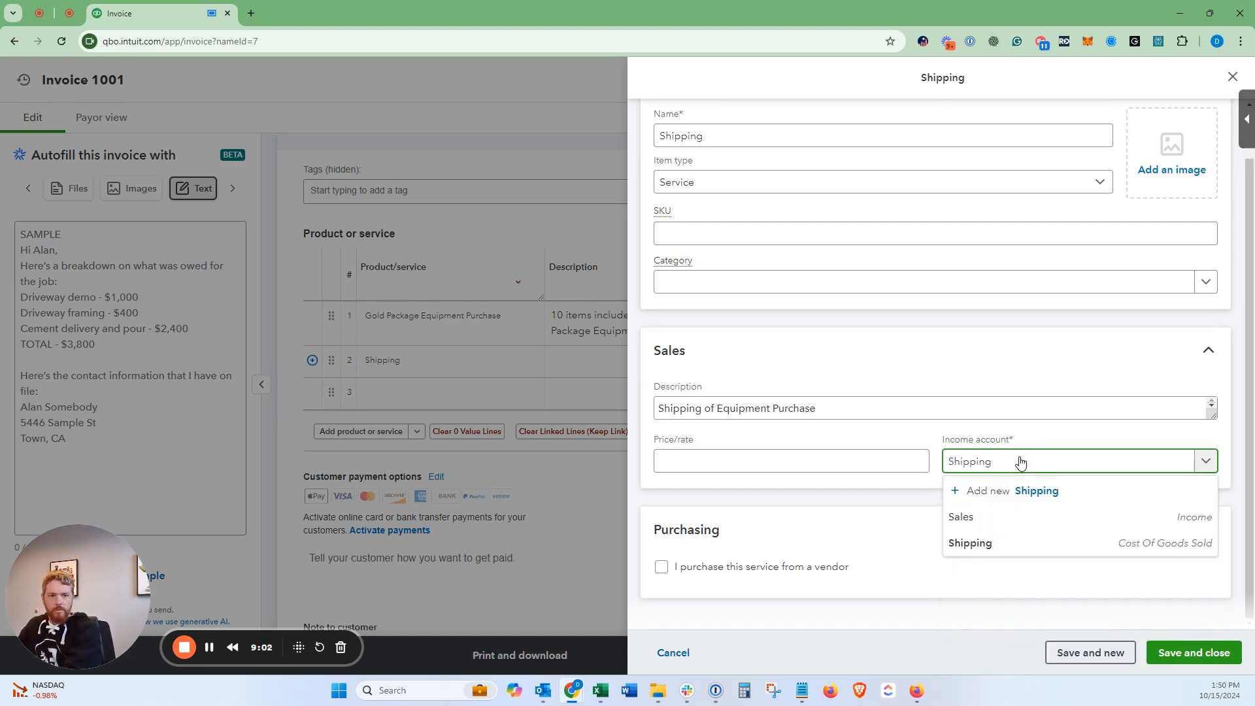
{"action": "type", "text": "Income"}
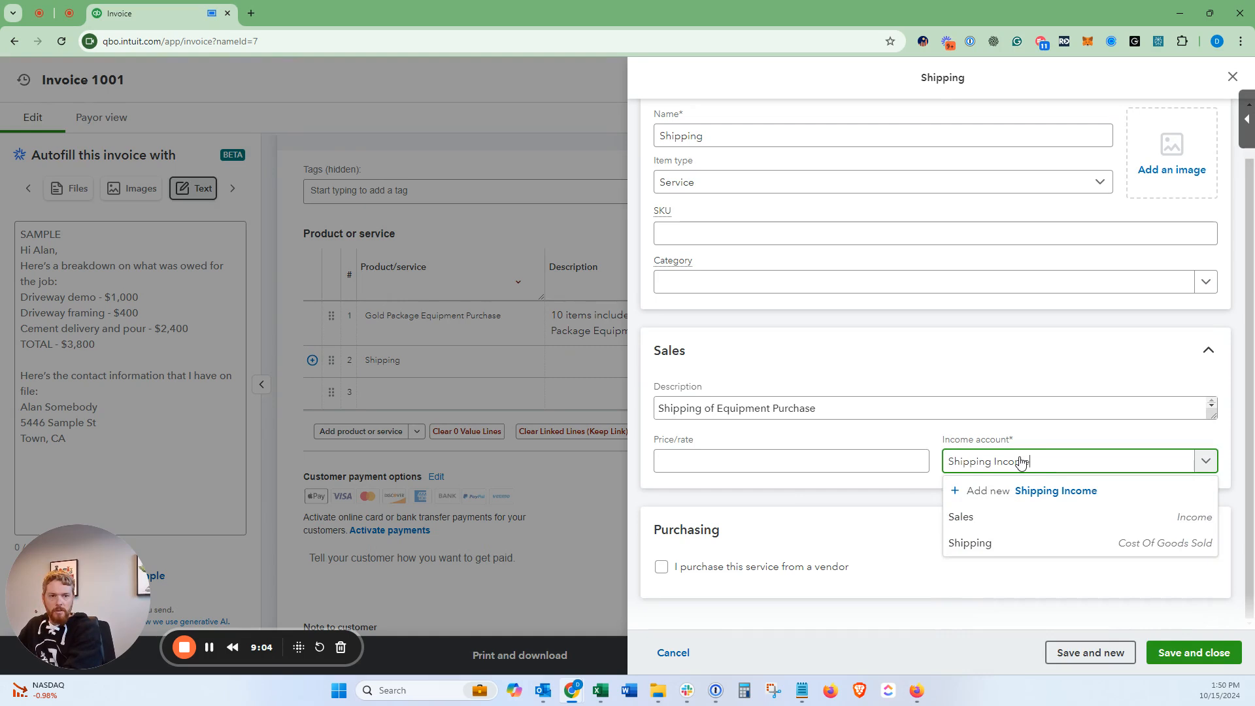
{"action": "key", "text": "ctrl+a"}
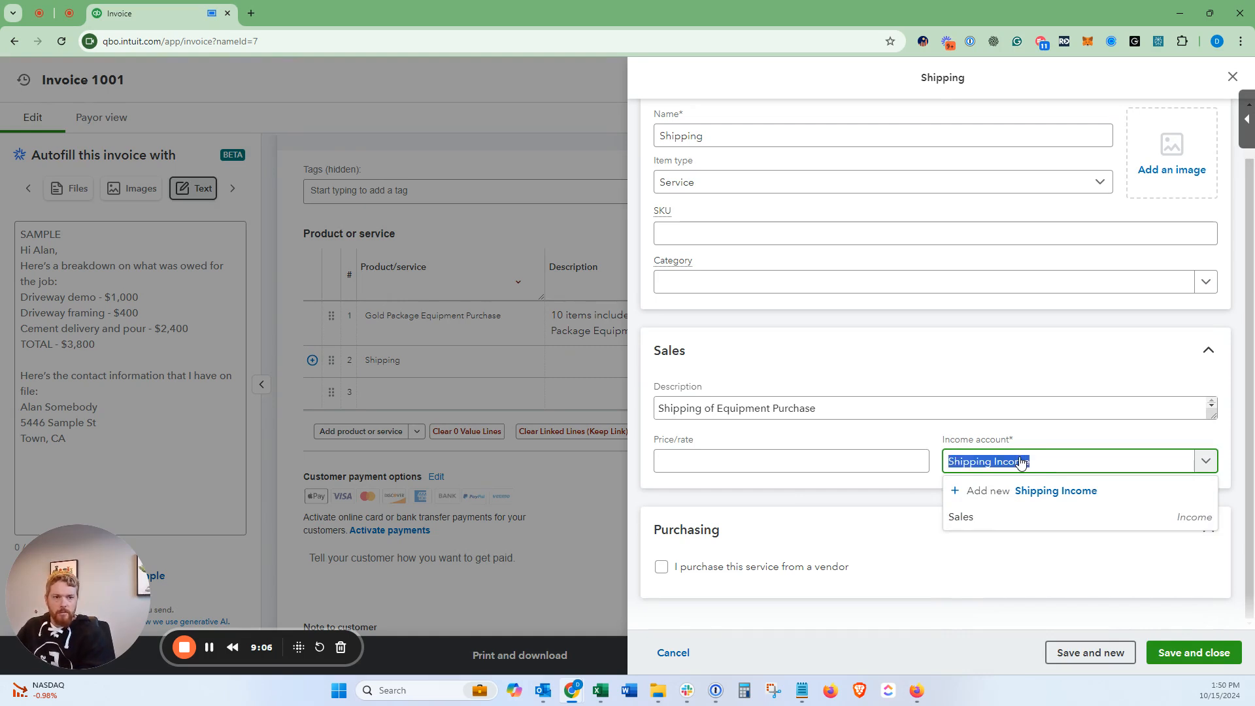
{"action": "key", "text": "Return"}
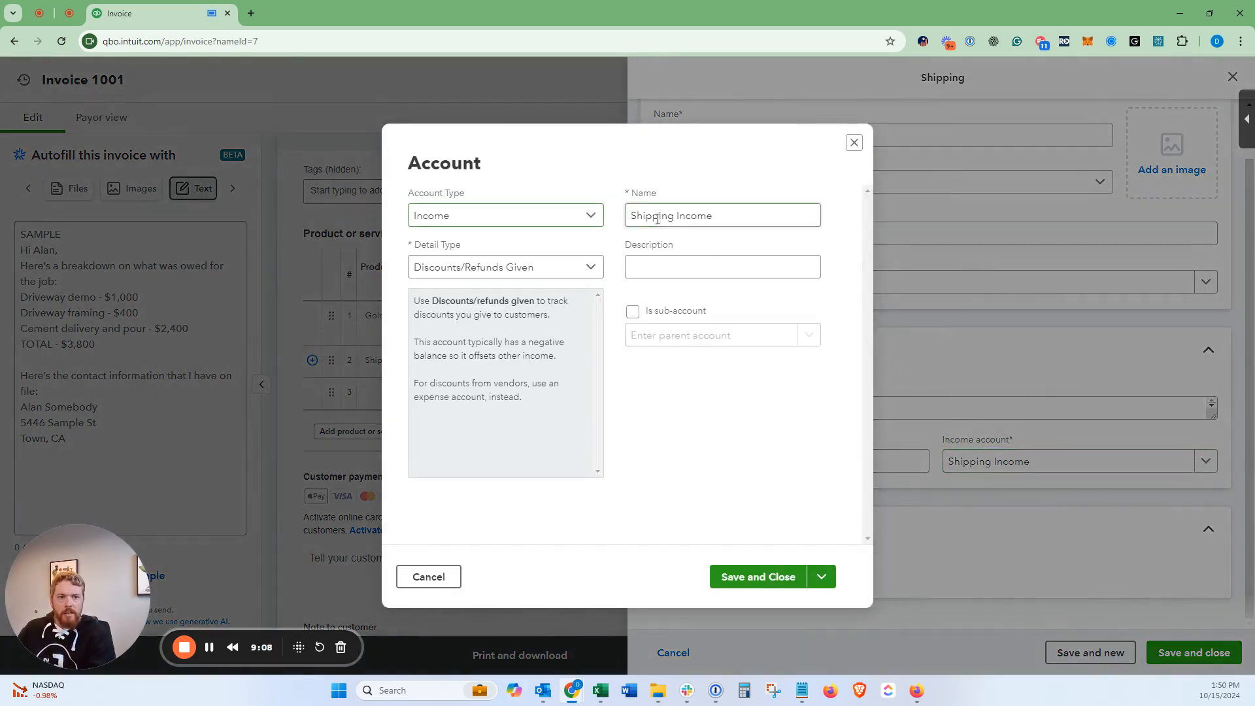
{"action": "left_click", "coordinate": [657, 219]}
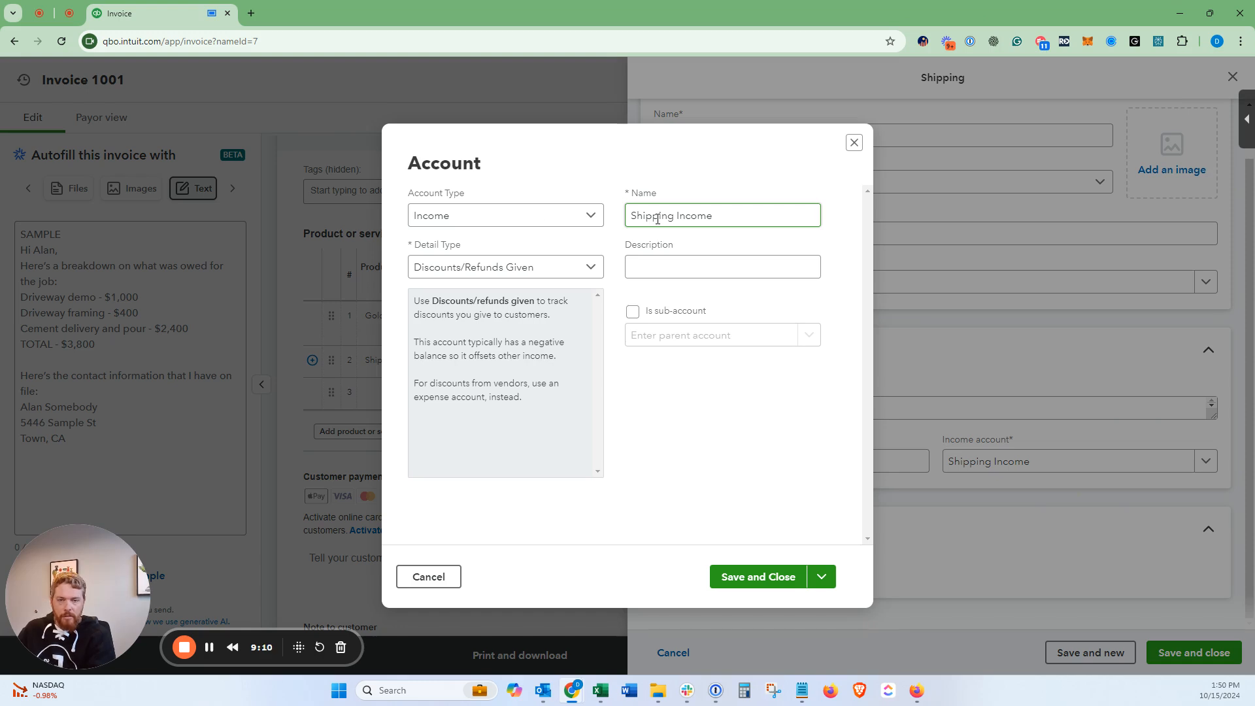
{"action": "left_click", "coordinate": [527, 225]}
{"action": "left_click", "coordinate": [528, 224]}
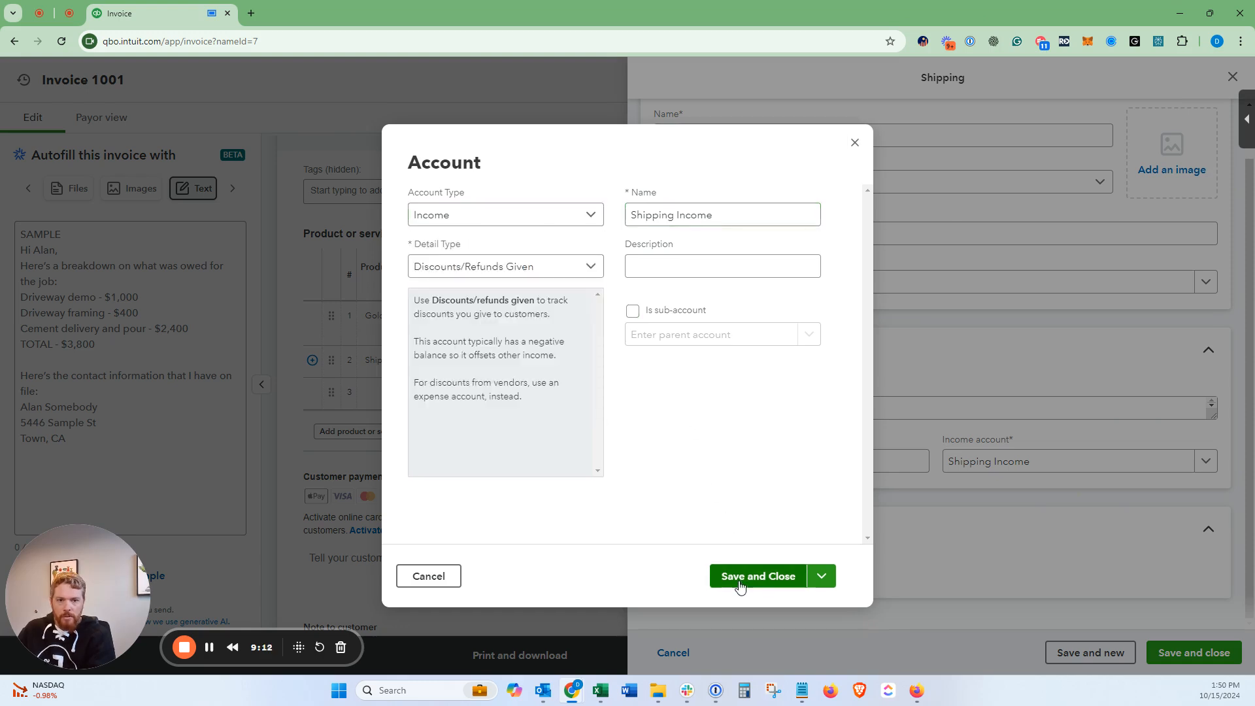
{"action": "left_click", "coordinate": [740, 584]}
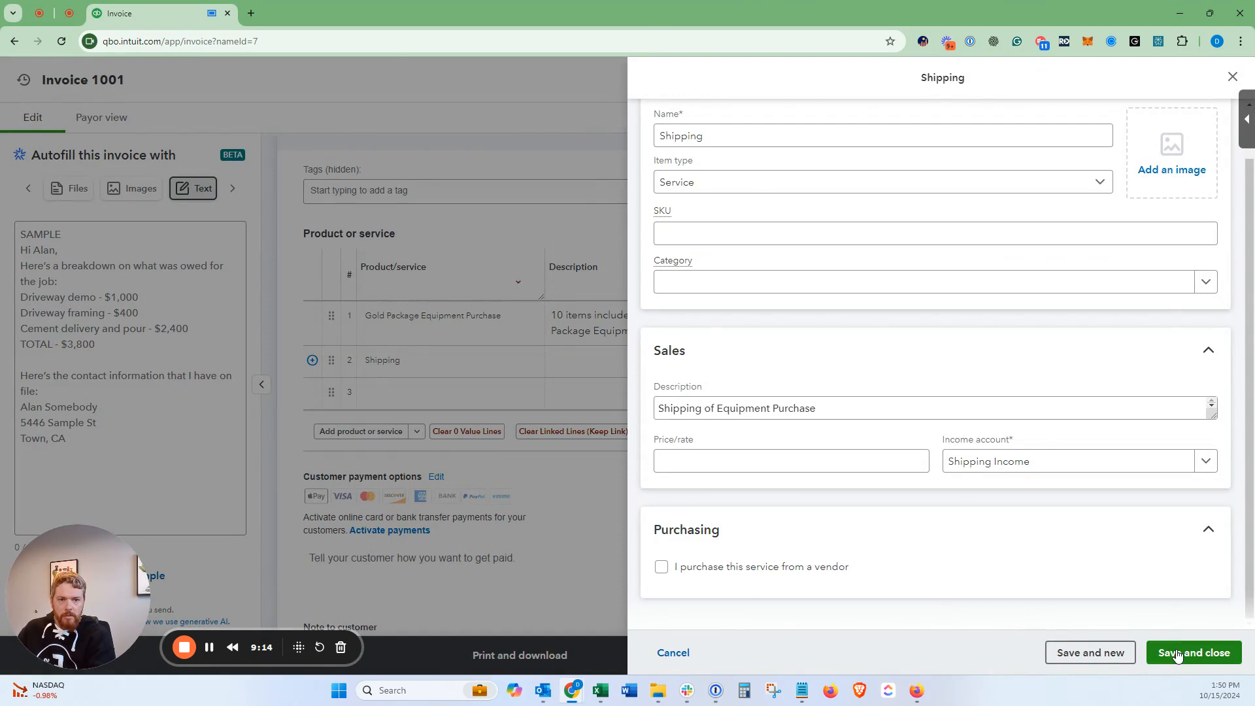
{"action": "left_click", "coordinate": [698, 467]}
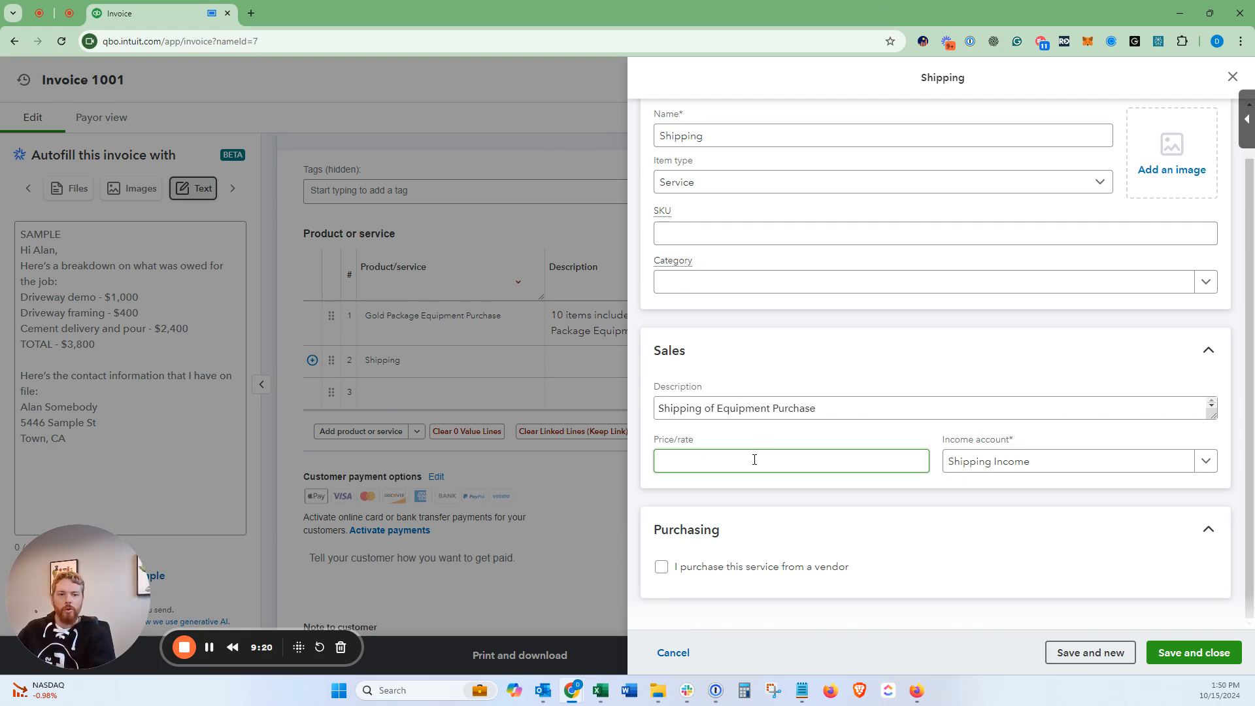
{"action": "scroll", "coordinate": [712, 406], "scroll_direction": "up", "scroll_amount": 1}
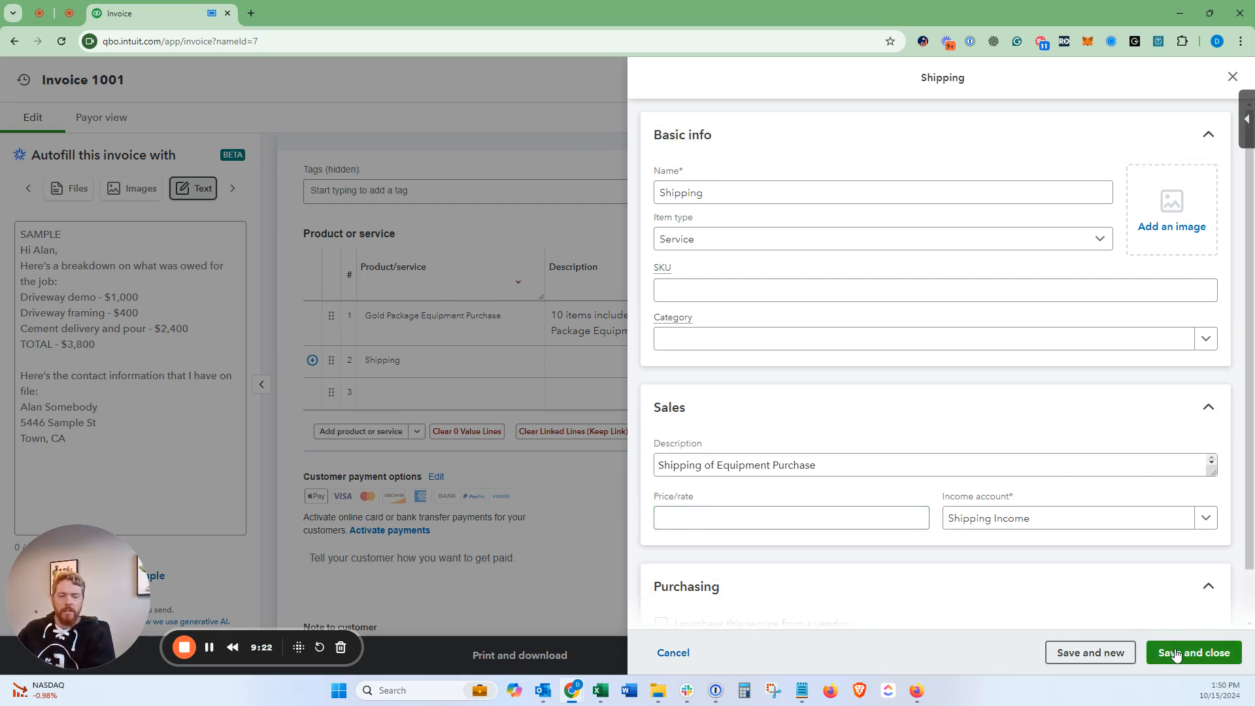
{"action": "left_click", "coordinate": [1177, 650]}
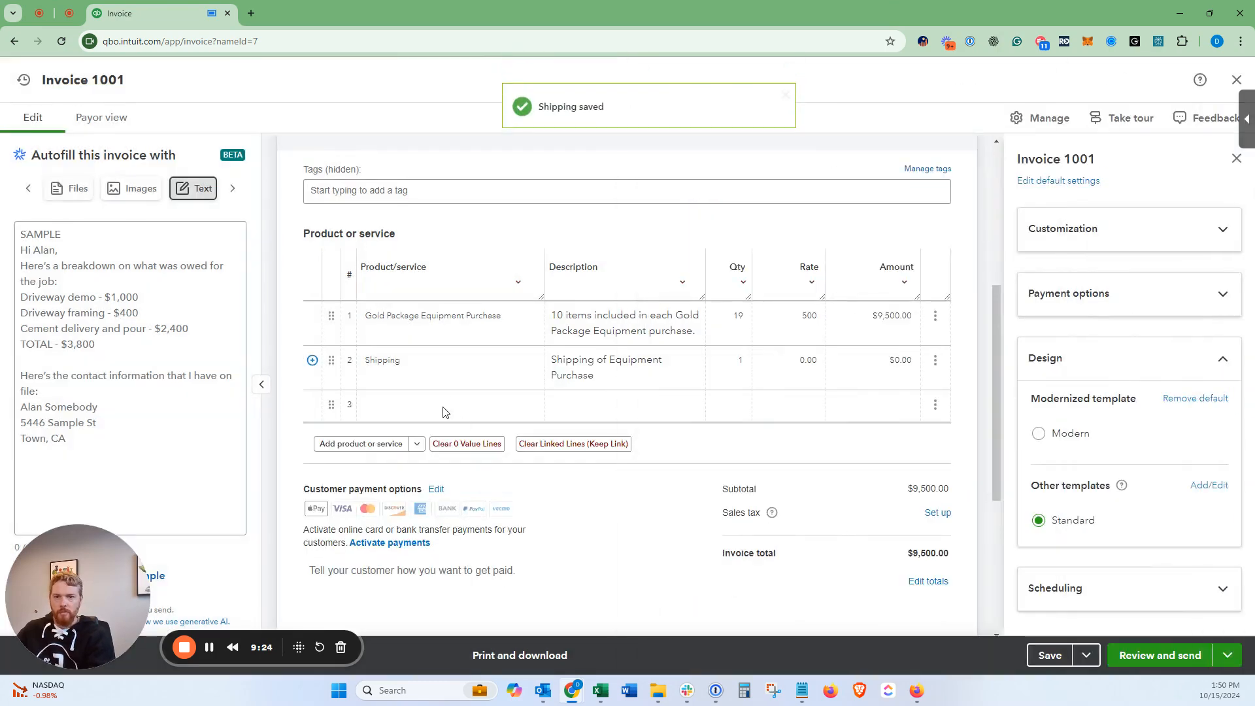
Step: Set the Gold Package line's quantity to 18 and the Shipping amount to 214.77
{"action": "left_click", "coordinate": [451, 368]}
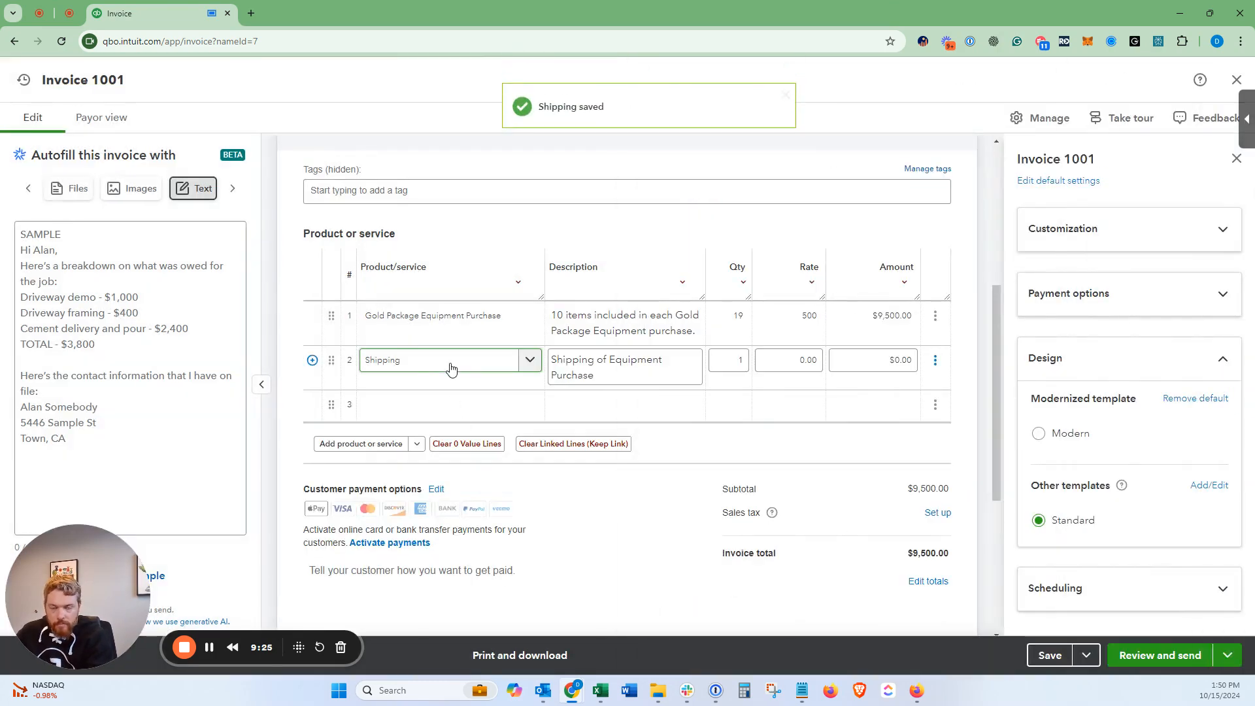
{"action": "left_click", "coordinate": [768, 363]}
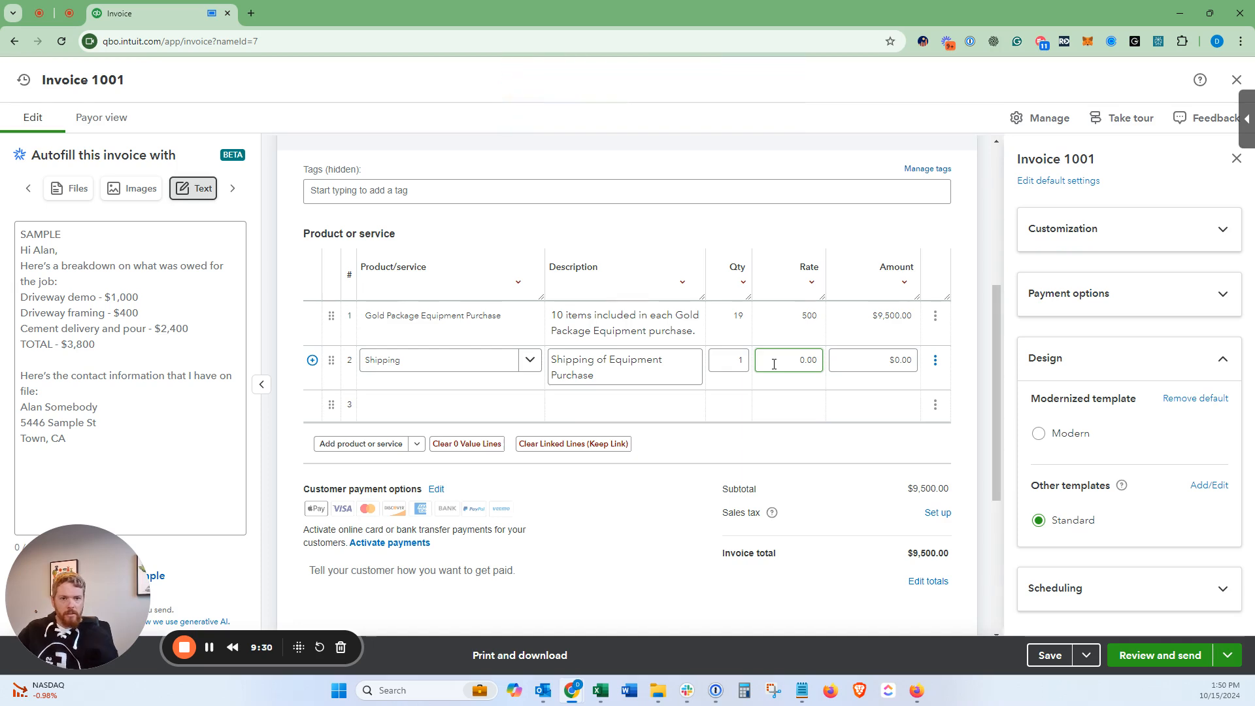
{"action": "left_click", "coordinate": [752, 330]}
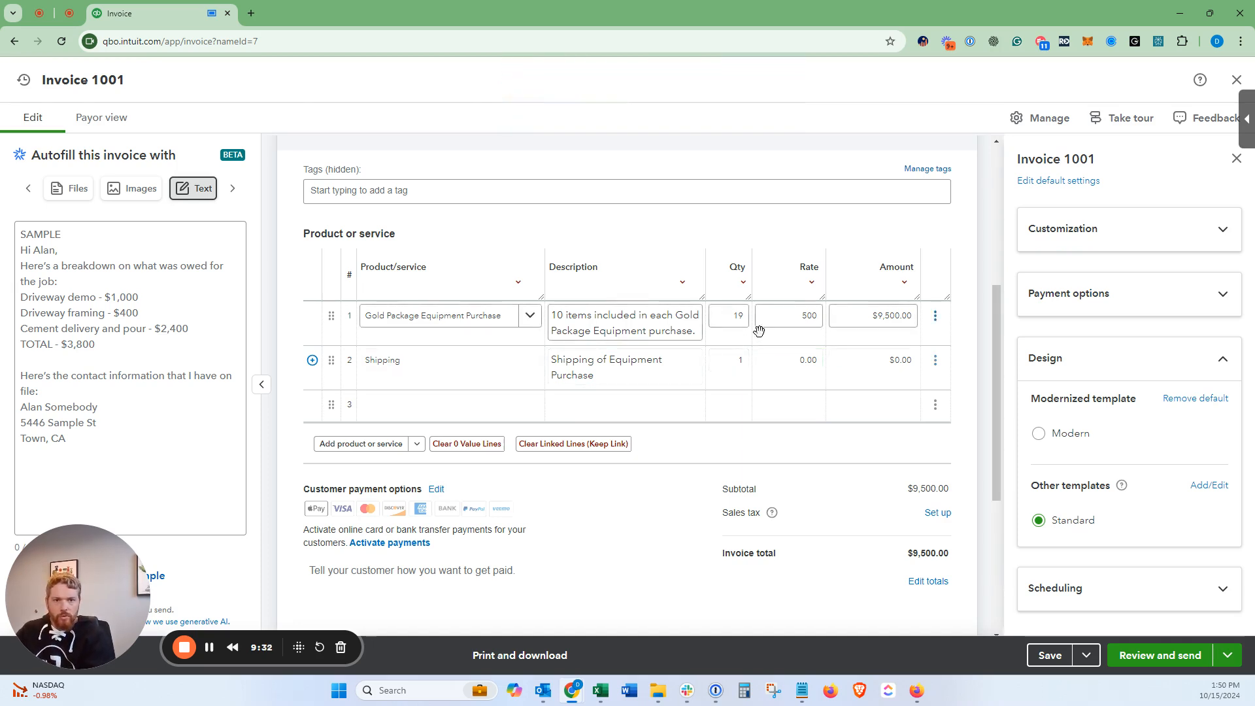
{"action": "type", "text": "1"}
{"action": "key", "text": "Tab"}
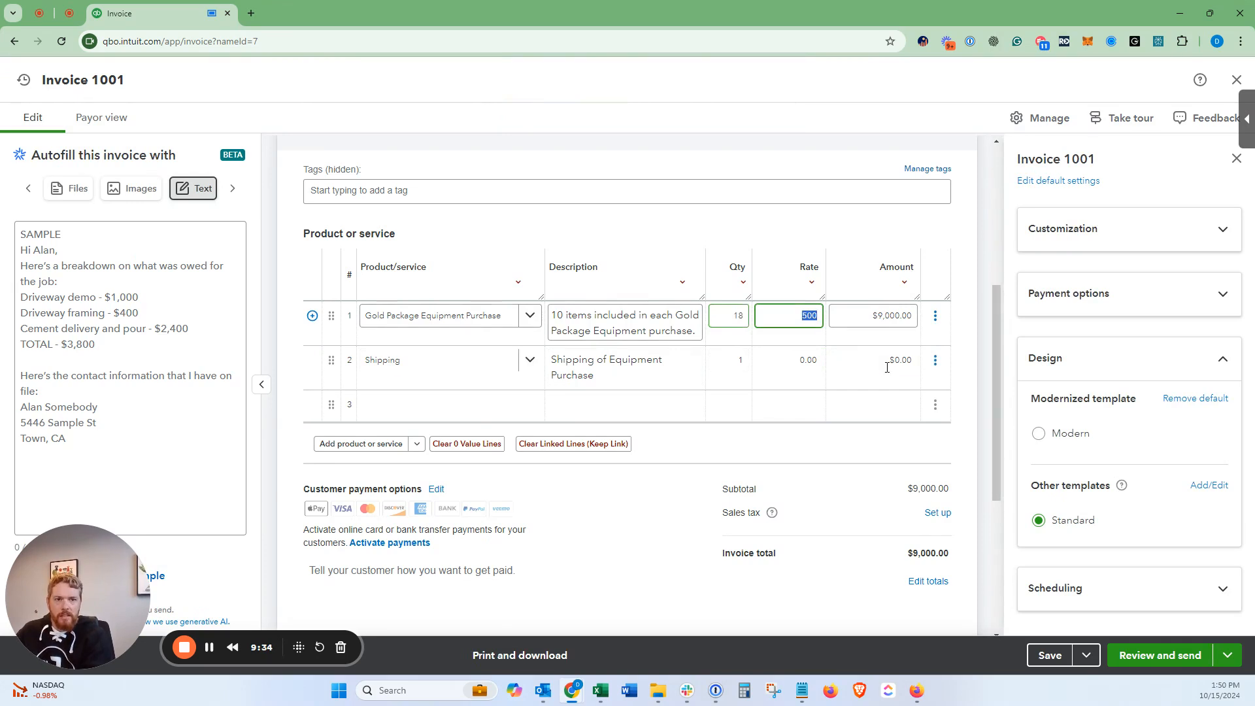
{"action": "left_click", "coordinate": [870, 374]}
{"action": "left_click", "coordinate": [872, 364]}
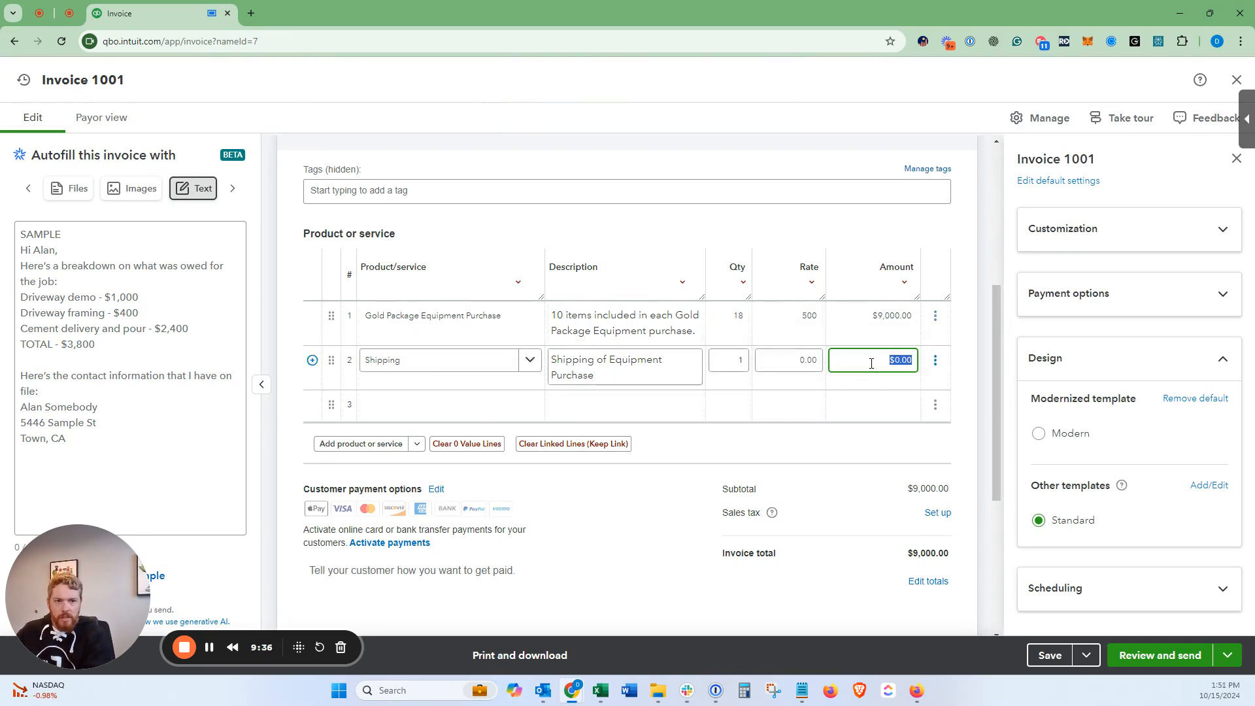
{"action": "type", "text": "214.77"}
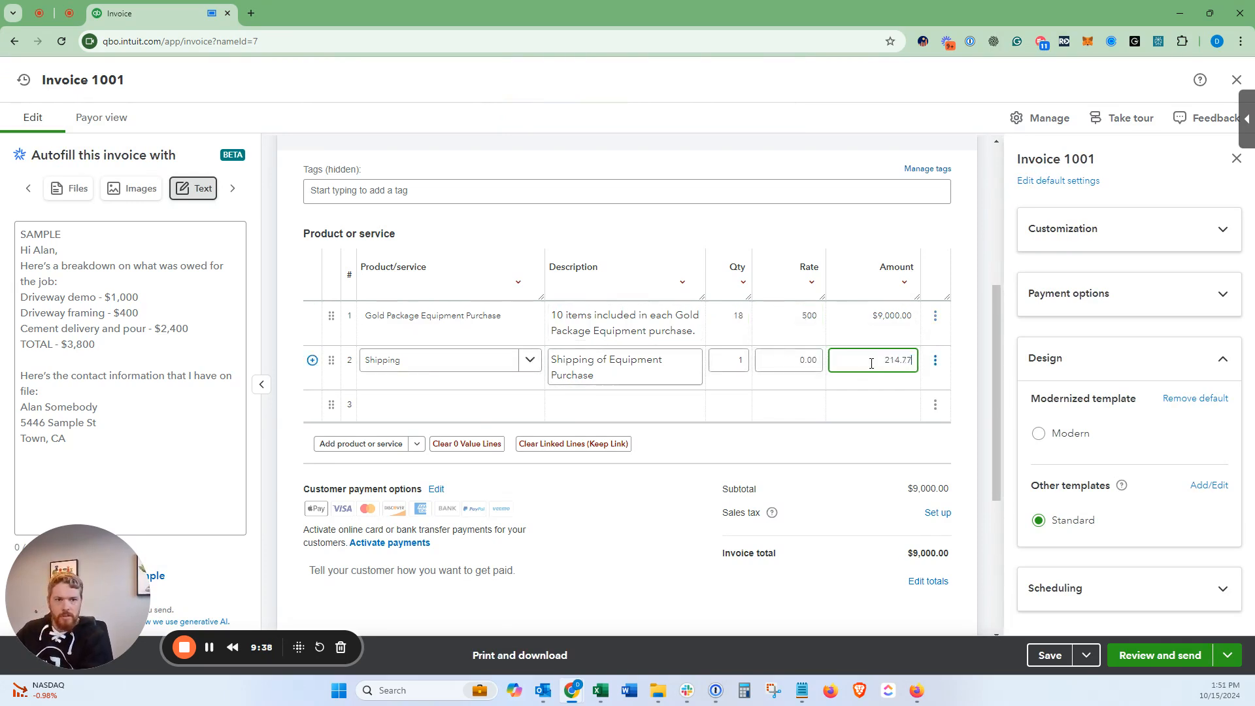
{"action": "key", "text": "Tab"}
{"action": "left_click", "coordinate": [963, 334]}
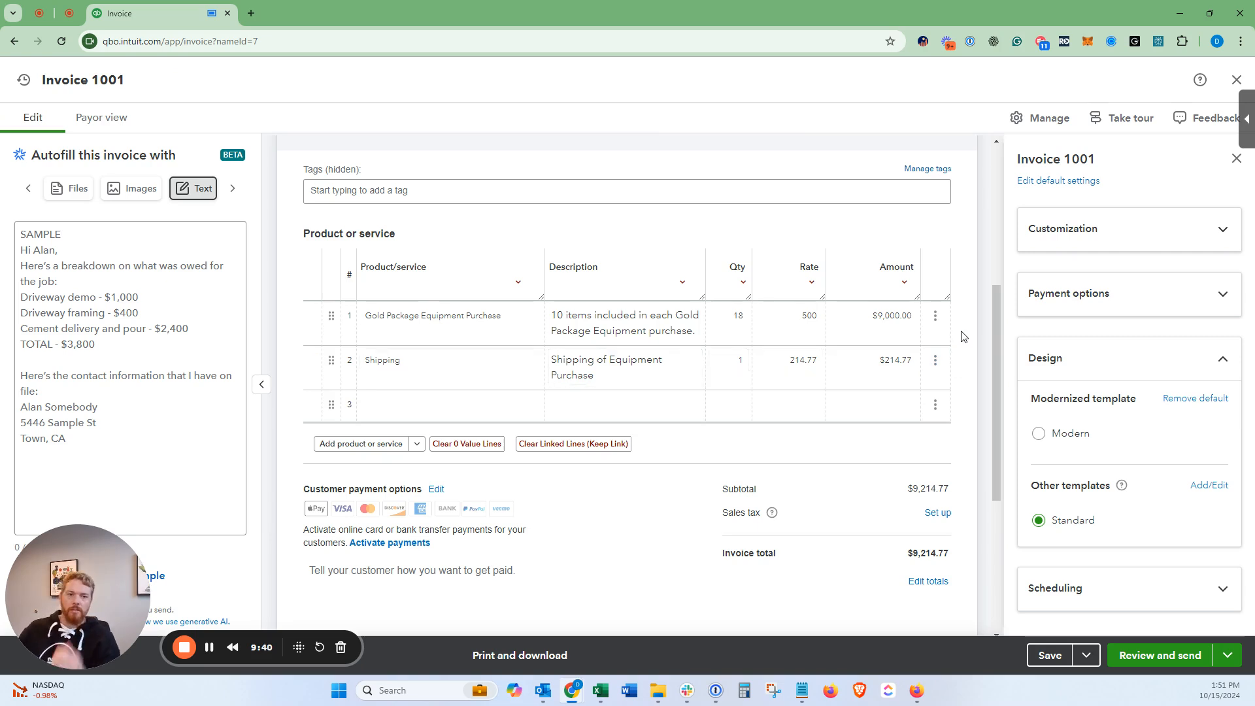
Step: Review the Gold Package and Shipping line fields and confirm the $9,214.77 subtotal
{"action": "left_click", "coordinate": [773, 364]}
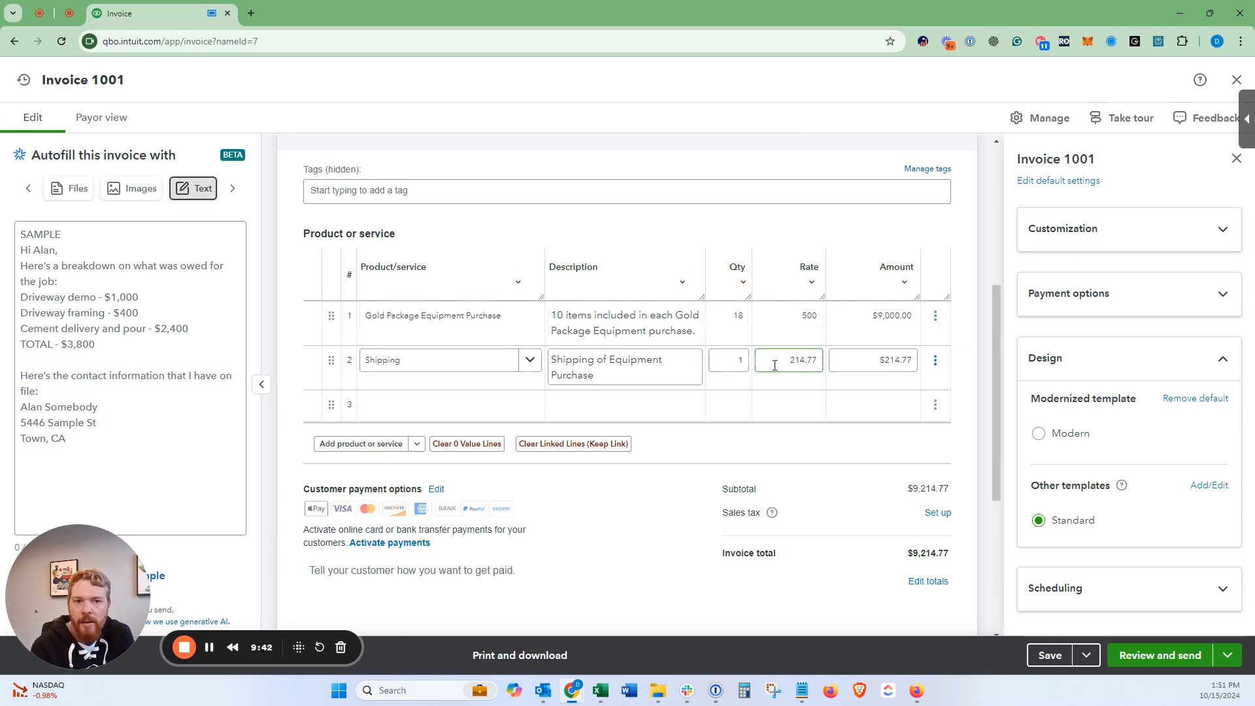
{"action": "left_click", "coordinate": [413, 327]}
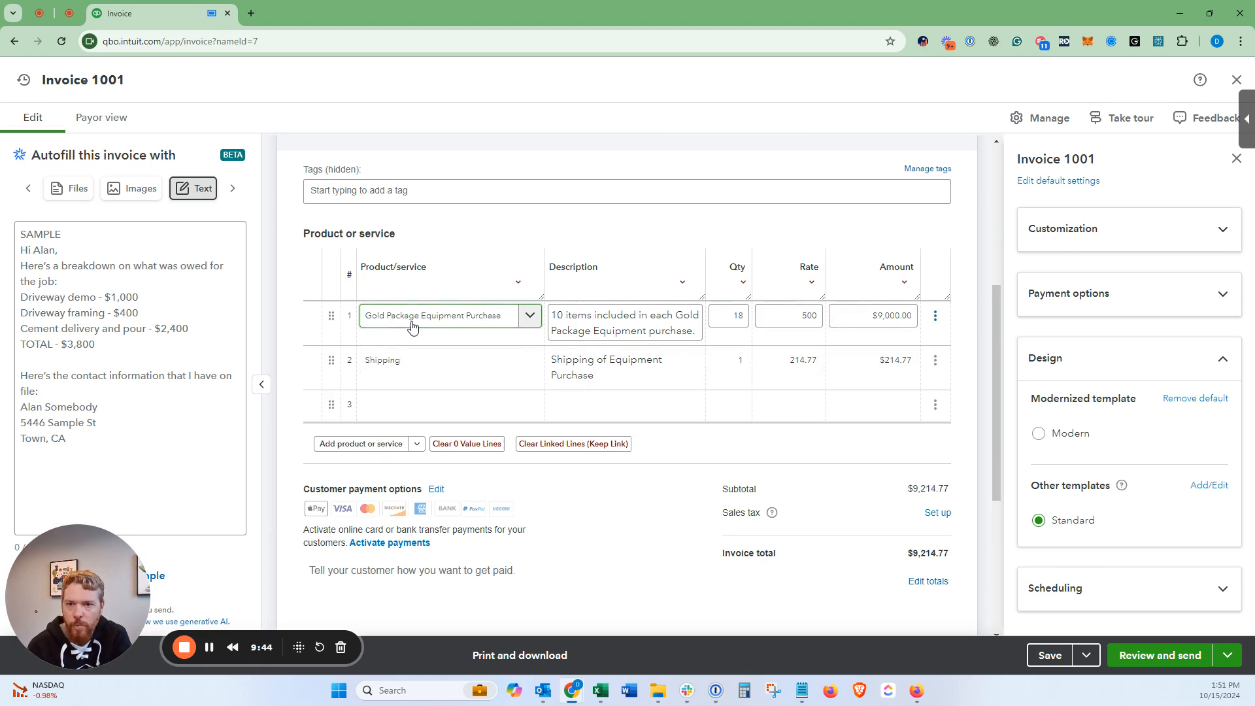
{"action": "left_click", "coordinate": [566, 318]}
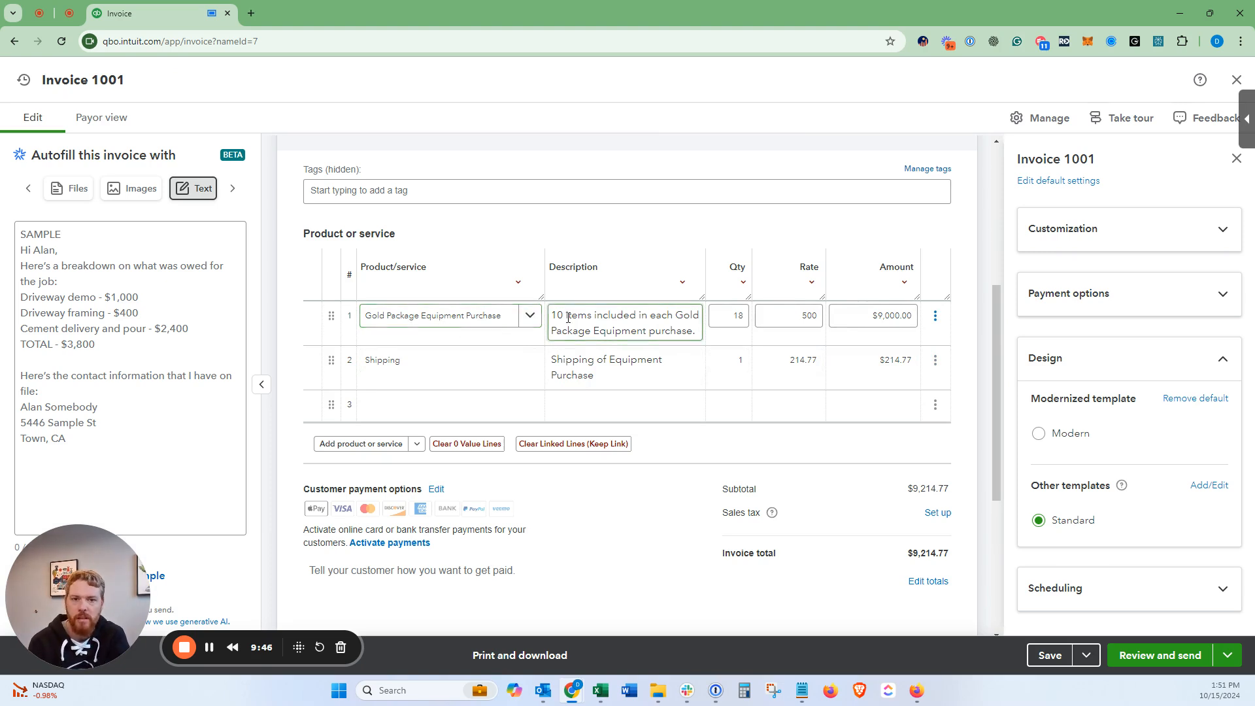
{"action": "left_click", "coordinate": [725, 320]}
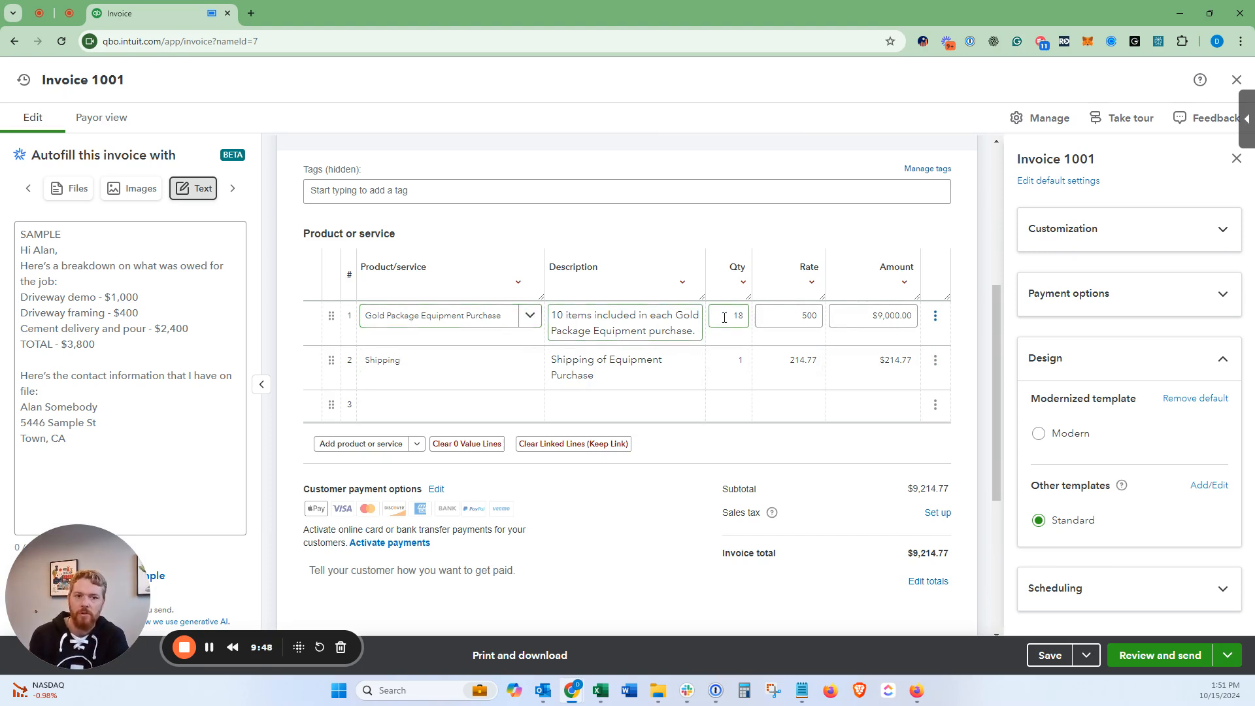
{"action": "left_click", "coordinate": [781, 316]}
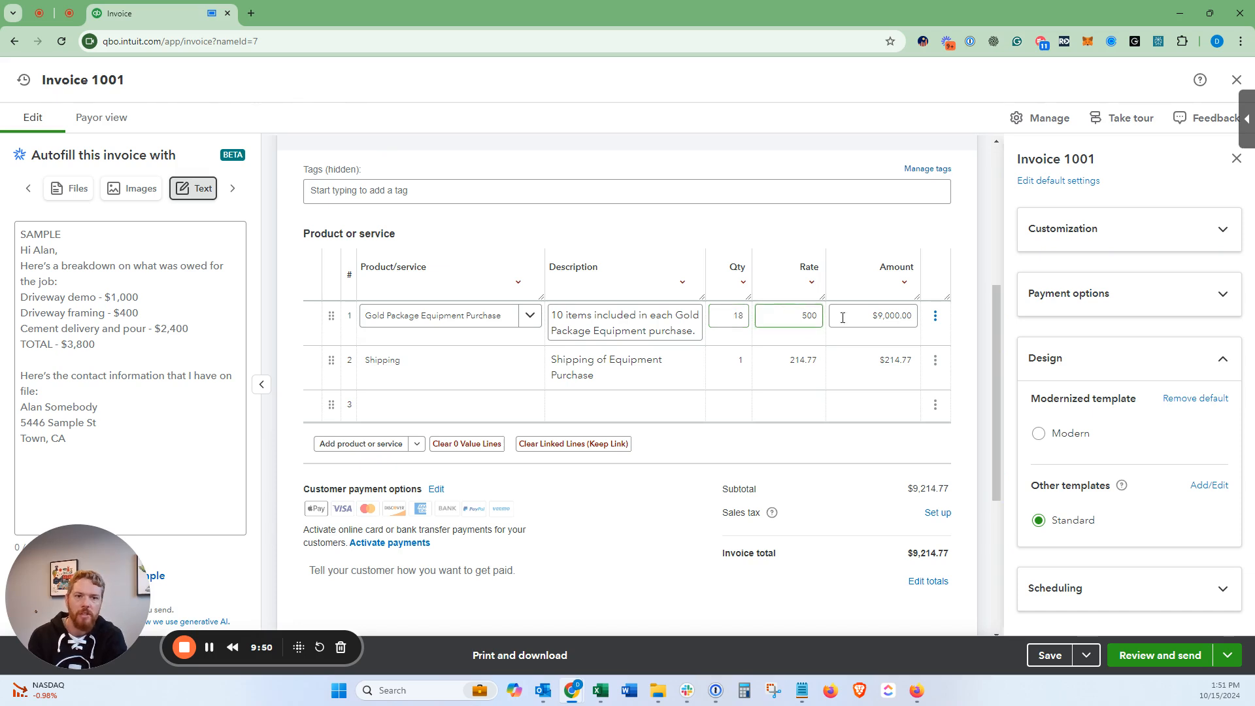
{"action": "left_click", "coordinate": [864, 316]}
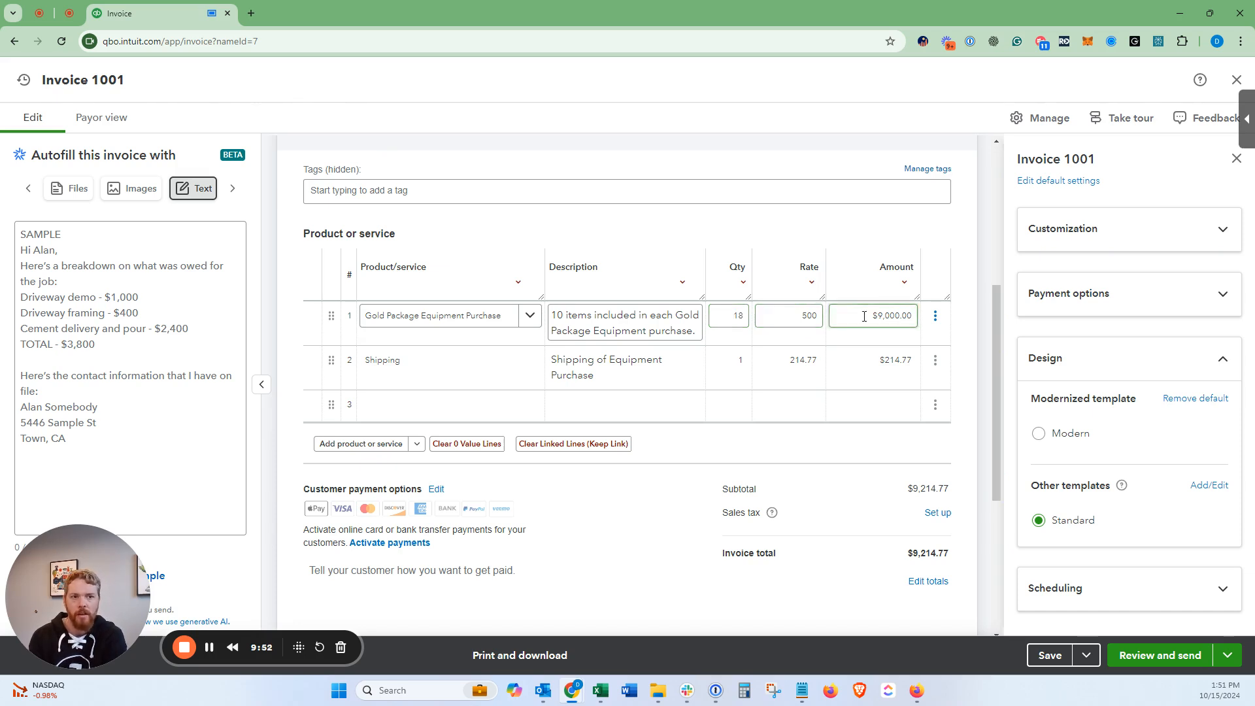
{"action": "left_click", "coordinate": [457, 365]}
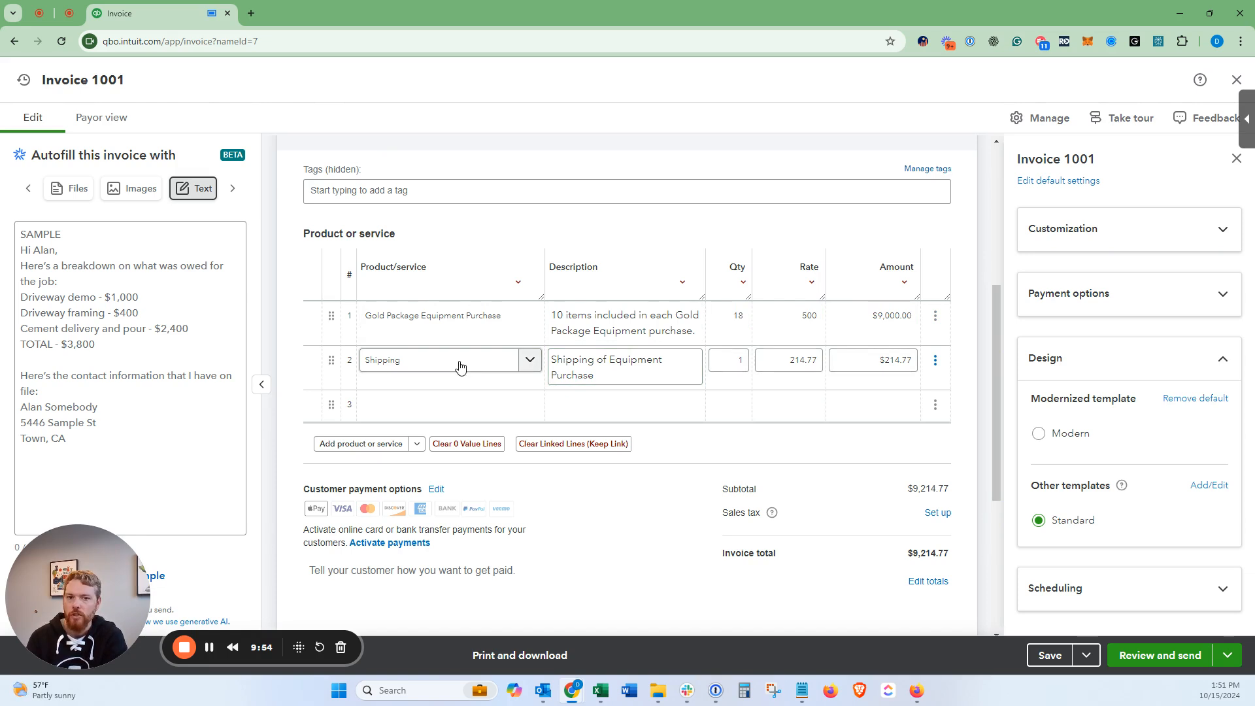
{"action": "left_click", "coordinate": [771, 363]}
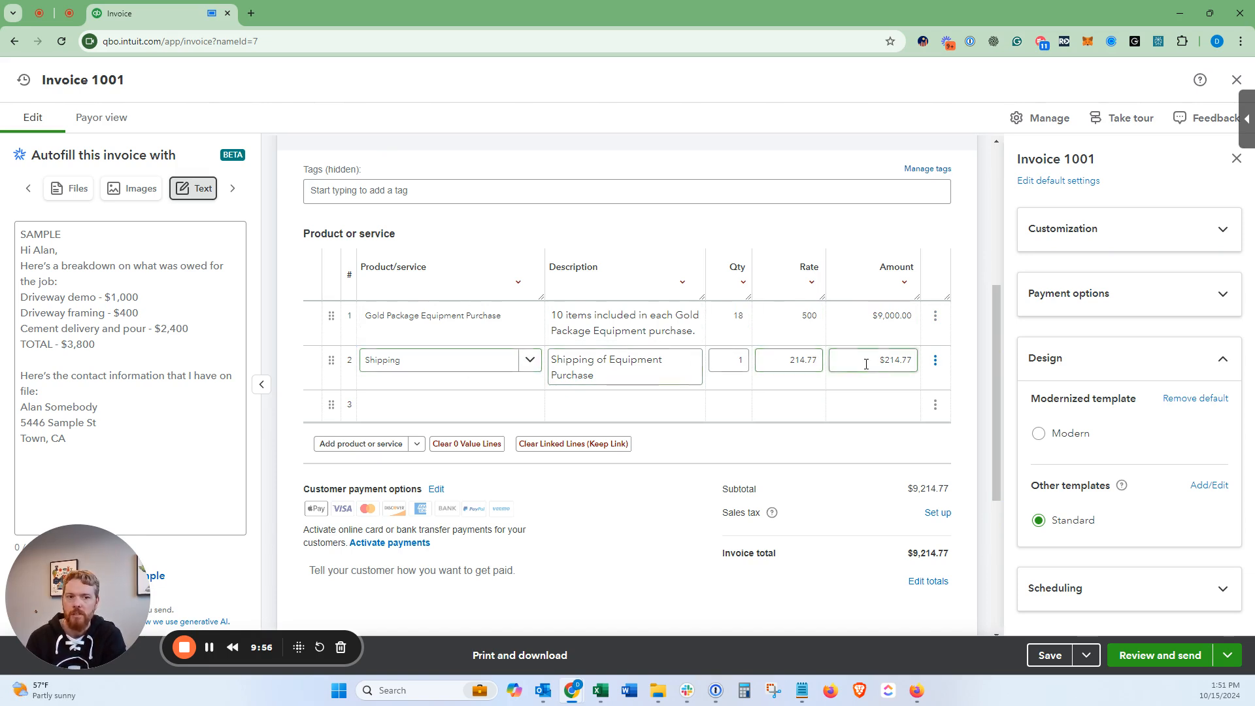
{"action": "left_click", "coordinate": [835, 437]}
{"action": "scroll", "coordinate": [850, 431], "scroll_direction": "down", "scroll_amount": 2}
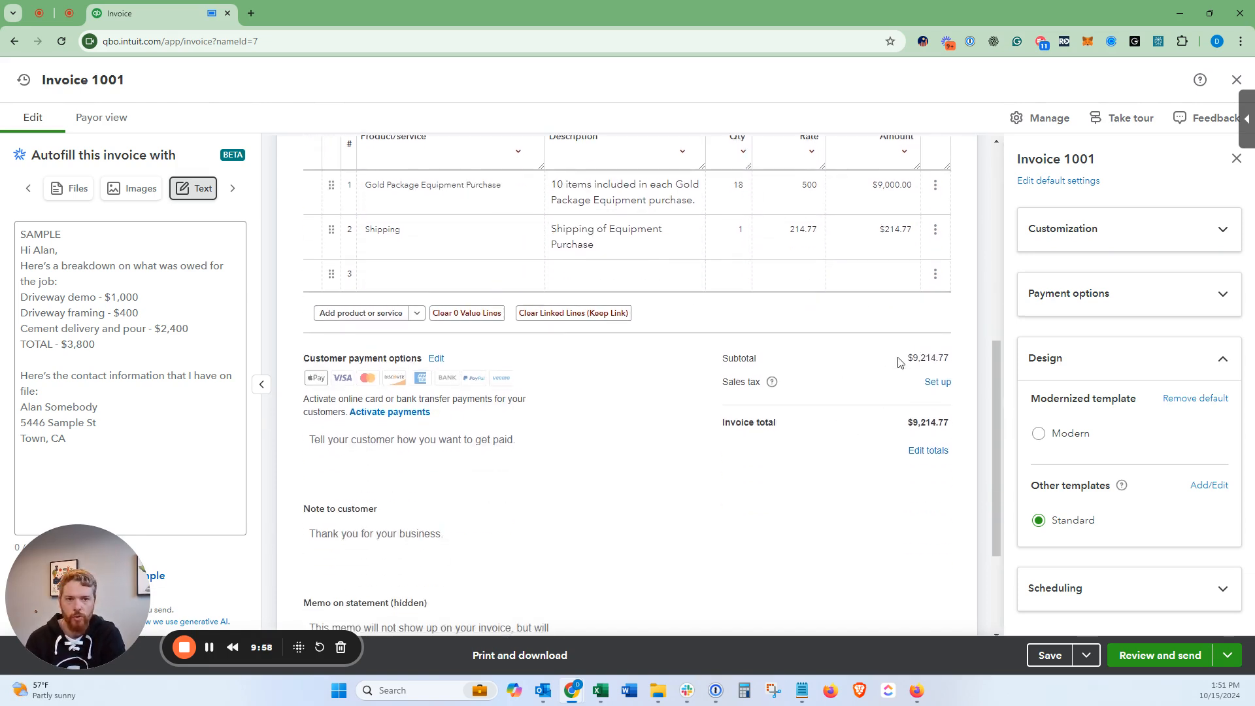
{"action": "left_click_drag", "start_coordinate": [900, 359], "coordinate": [956, 364]}
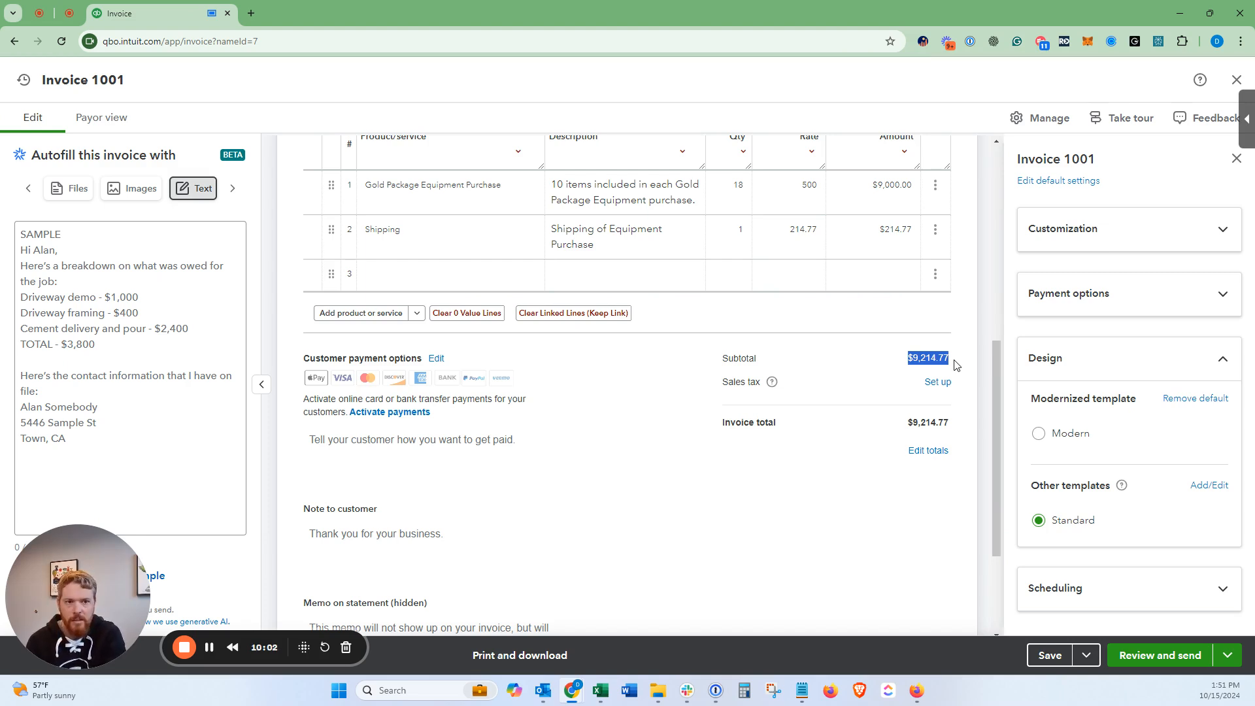
{"action": "left_click", "coordinate": [956, 364]}
{"action": "scroll", "coordinate": [955, 364], "scroll_direction": "down", "scroll_amount": 1}
Step: Change the invoice date's month to 09, making it 09/15/2024
{"action": "scroll", "coordinate": [951, 364], "scroll_direction": "up", "scroll_amount": 6}
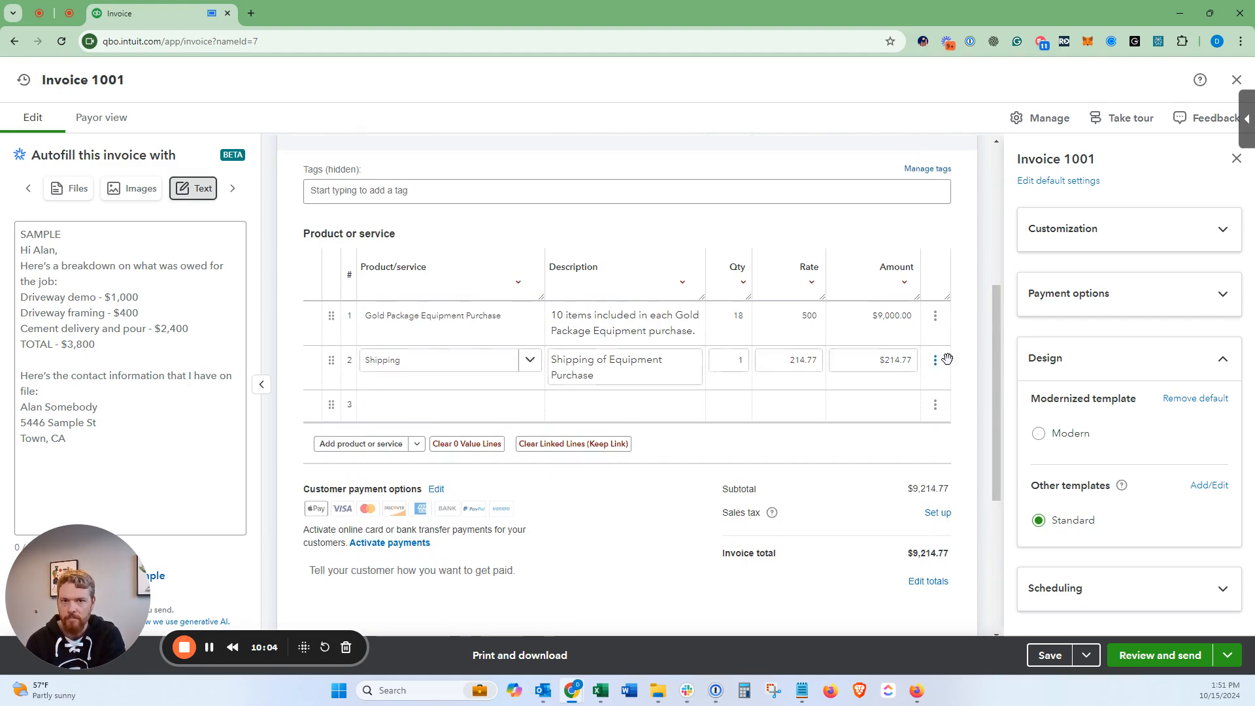
{"action": "left_click", "coordinate": [631, 341]}
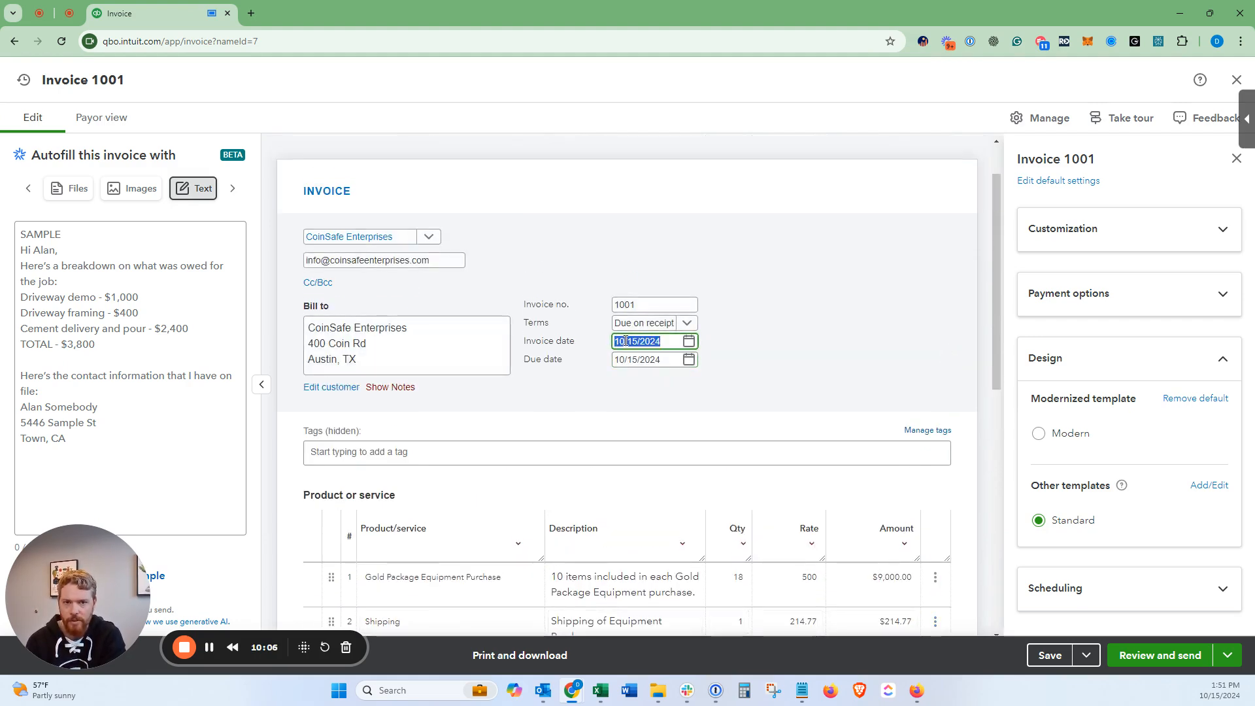
{"action": "left_click", "coordinate": [630, 341]}
{"action": "key", "text": "BackSpace"}
{"action": "key", "text": "BackSpace"}
{"action": "type", "text": "09"}
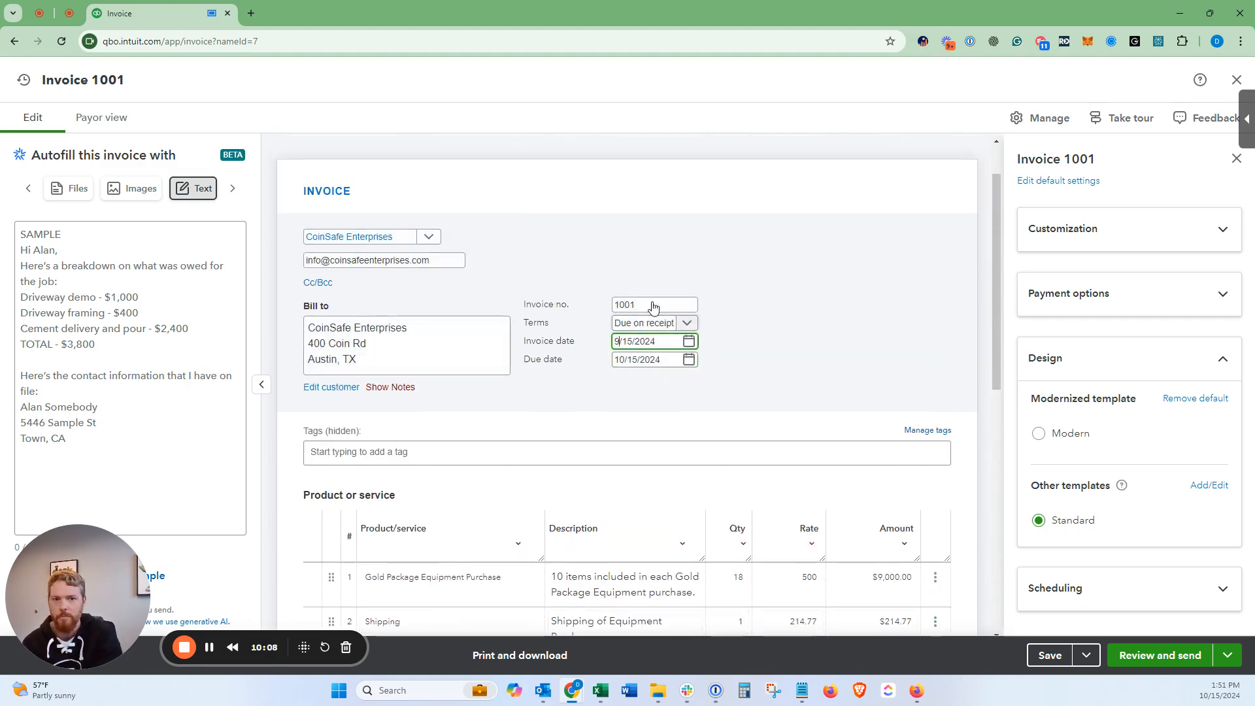
{"action": "left_click", "coordinate": [782, 275]}
Step: Save invoice 1001 with the new date
{"action": "scroll", "coordinate": [776, 290], "scroll_direction": "down", "scroll_amount": 2}
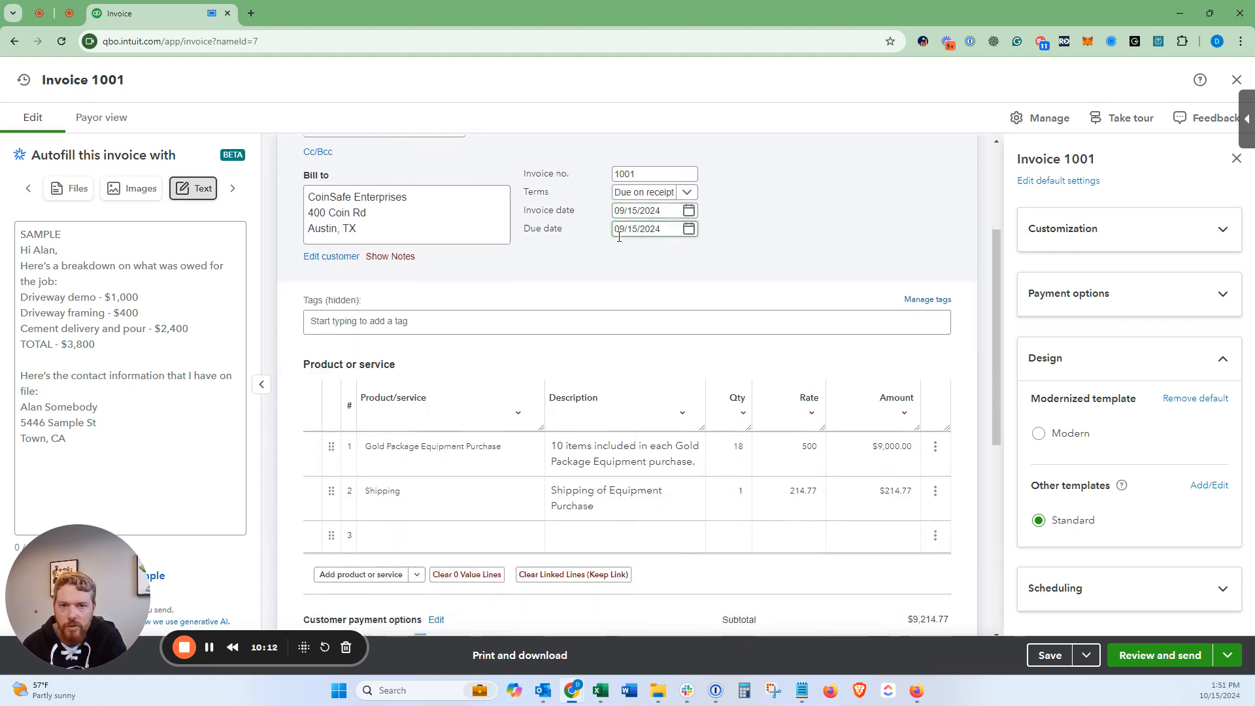
{"action": "scroll", "coordinate": [644, 281], "scroll_direction": "down", "scroll_amount": 4}
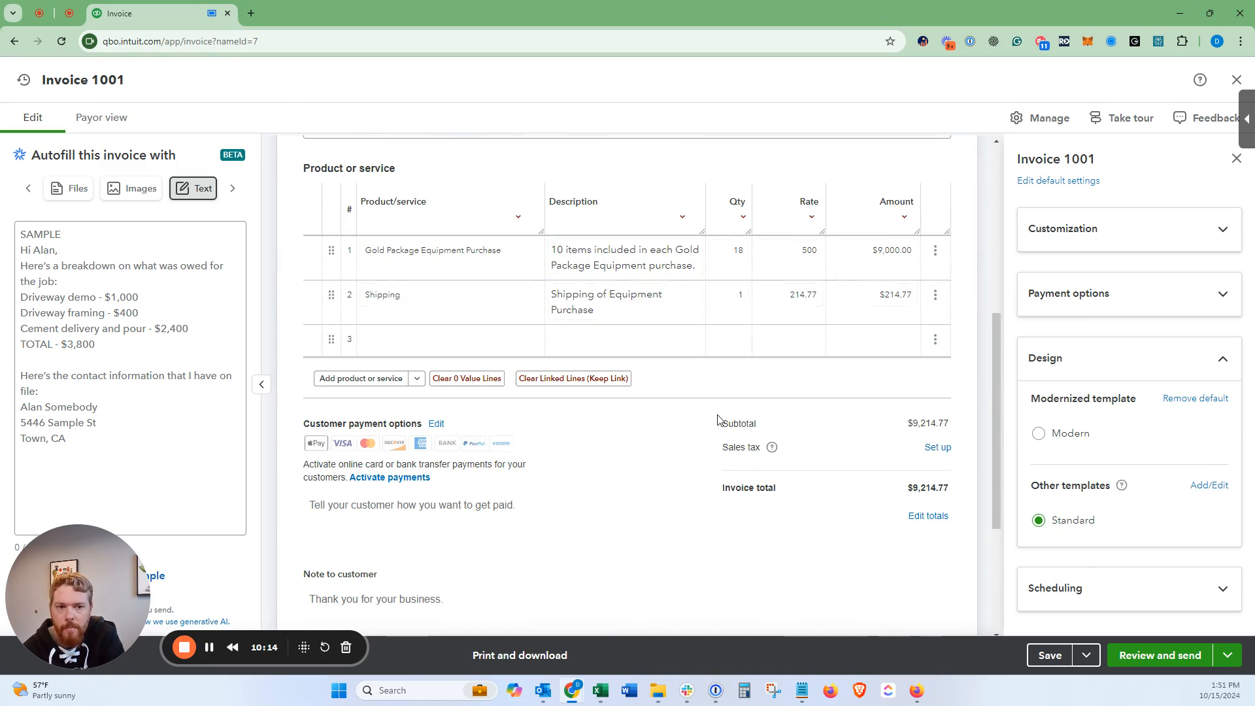
{"action": "left_click", "coordinate": [1049, 655]}
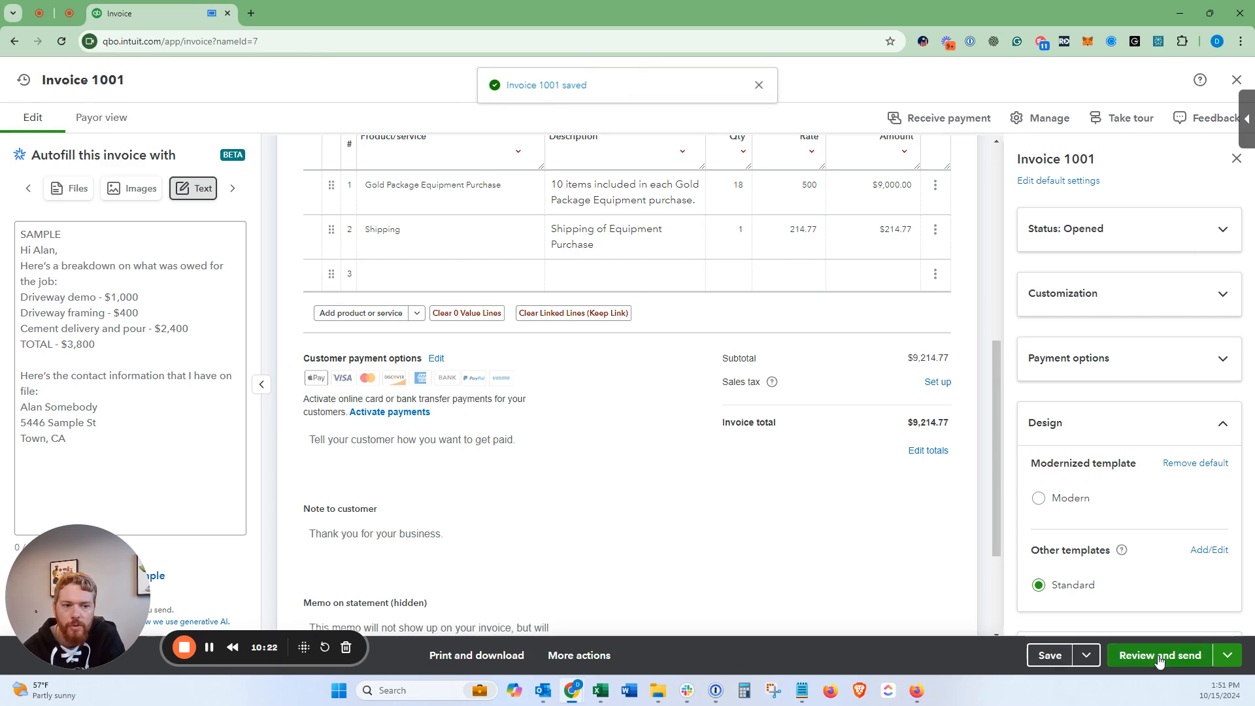
Step: Preview invoice 1001 for sending and look over the email subject and body
{"action": "left_click", "coordinate": [1160, 656]}
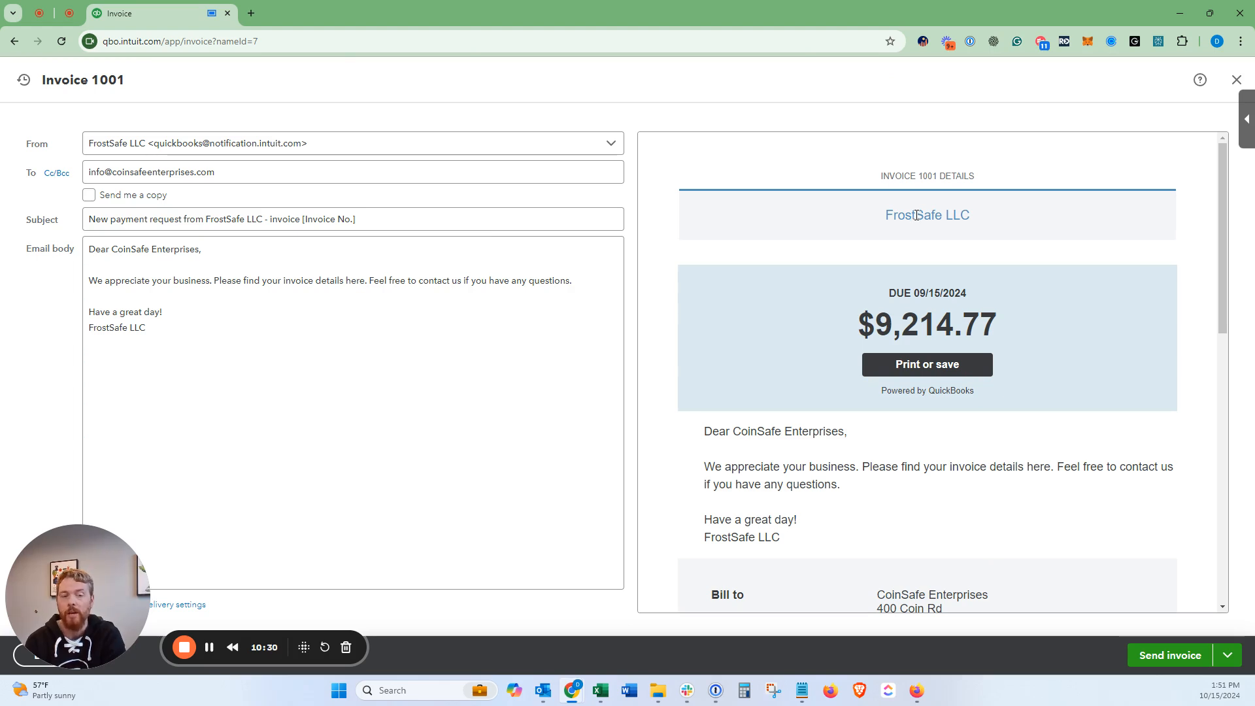
{"action": "scroll", "coordinate": [851, 271], "scroll_direction": "down", "scroll_amount": 1}
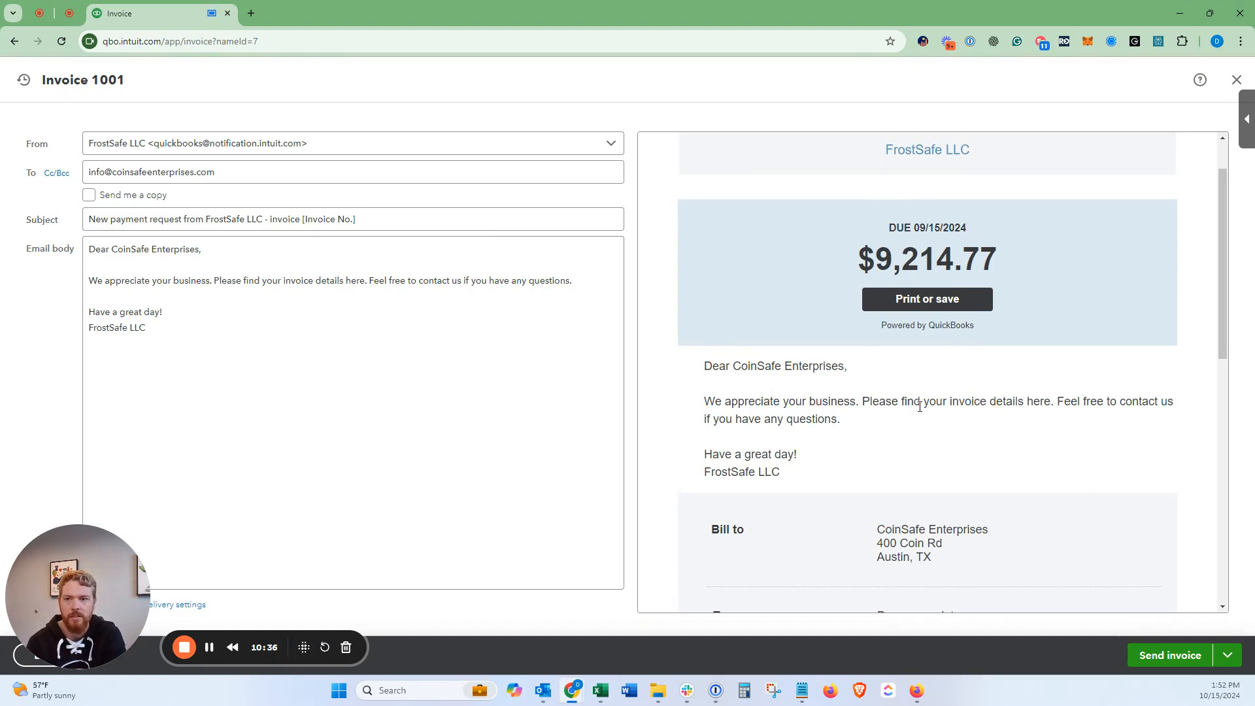
{"action": "left_click", "coordinate": [264, 268]}
{"action": "left_click_drag", "start_coordinate": [103, 282], "coordinate": [560, 281]}
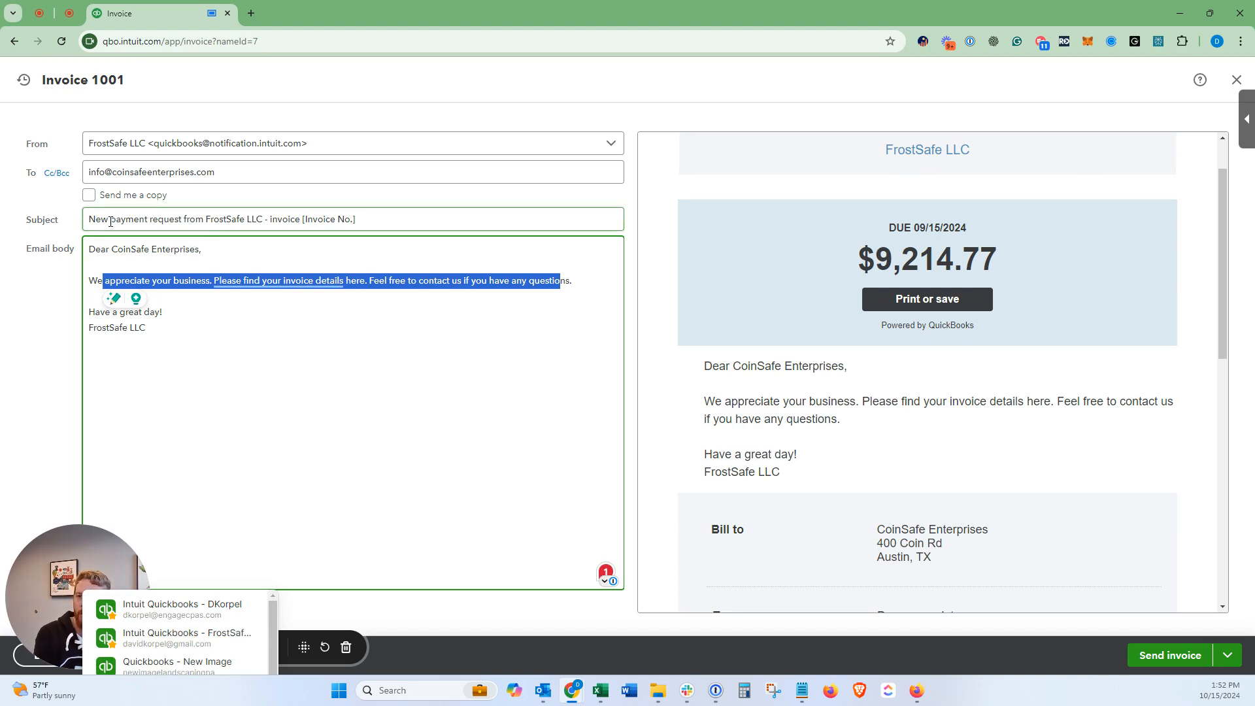
{"action": "left_click_drag", "start_coordinate": [110, 219], "coordinate": [203, 221]}
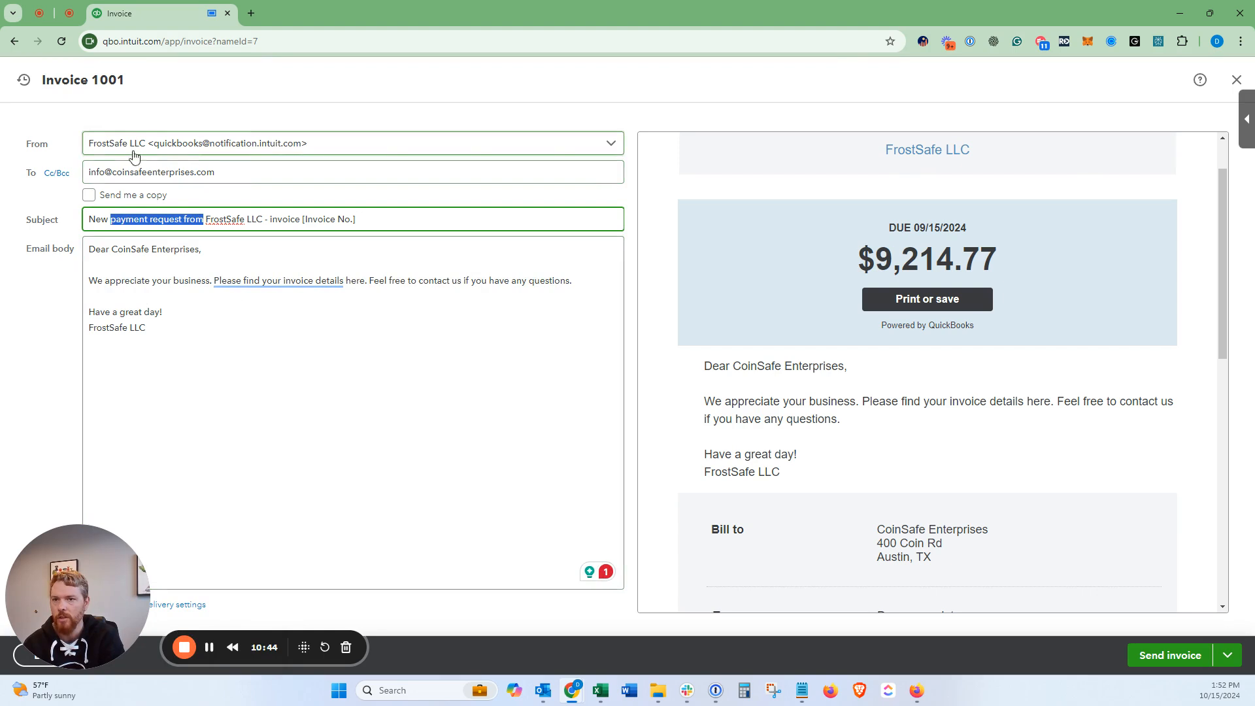
Step: Show the Cc/Bcc fields, keep the current sender address, and view other send options
{"action": "left_click", "coordinate": [56, 172]}
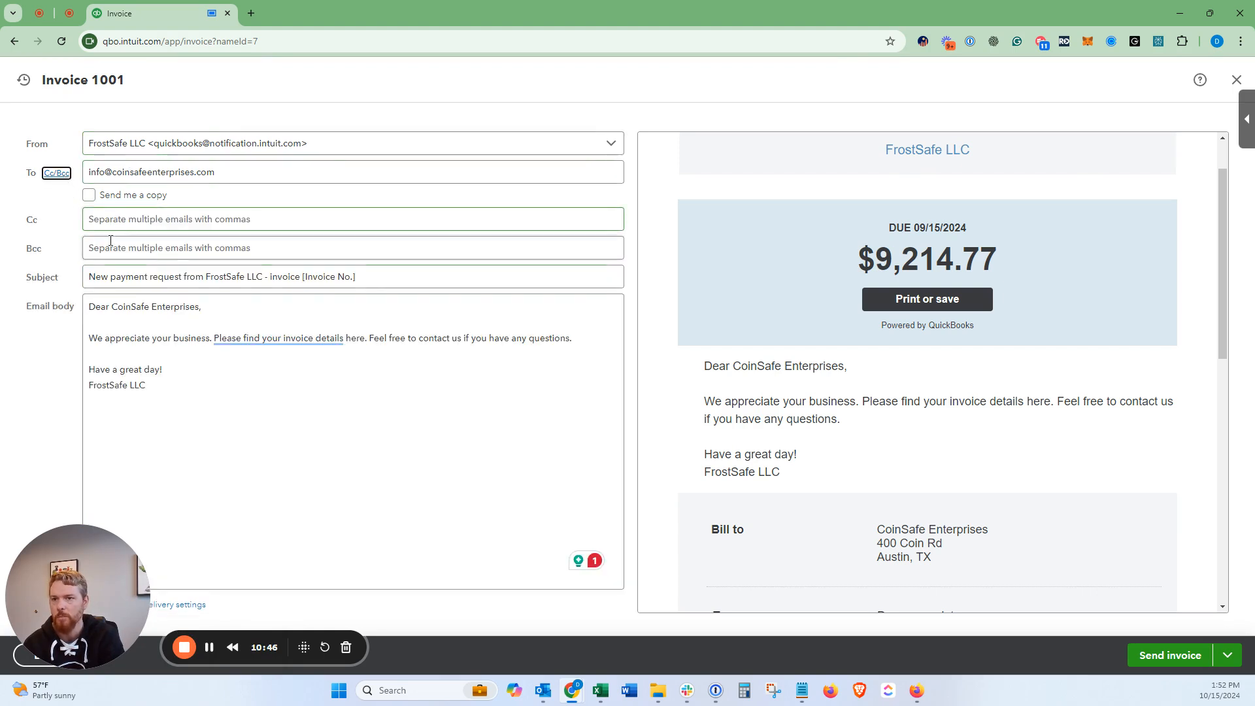
{"action": "left_click", "coordinate": [142, 143]}
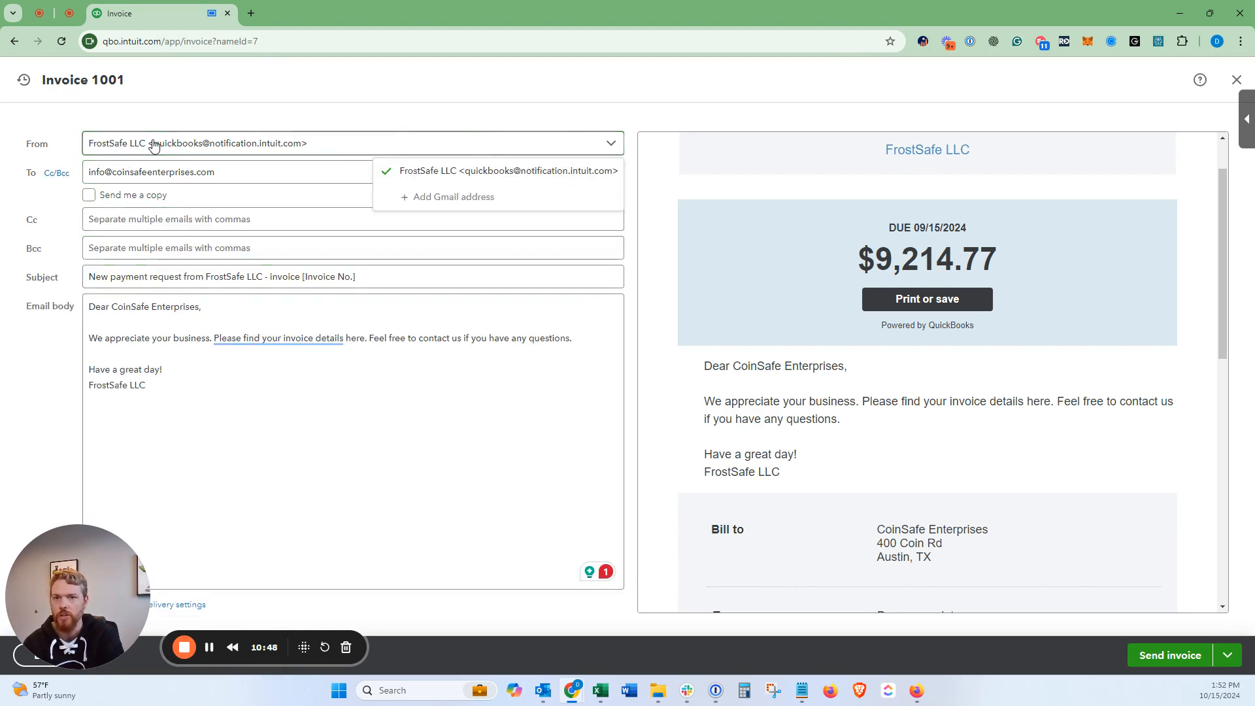
{"action": "left_click", "coordinate": [514, 125]}
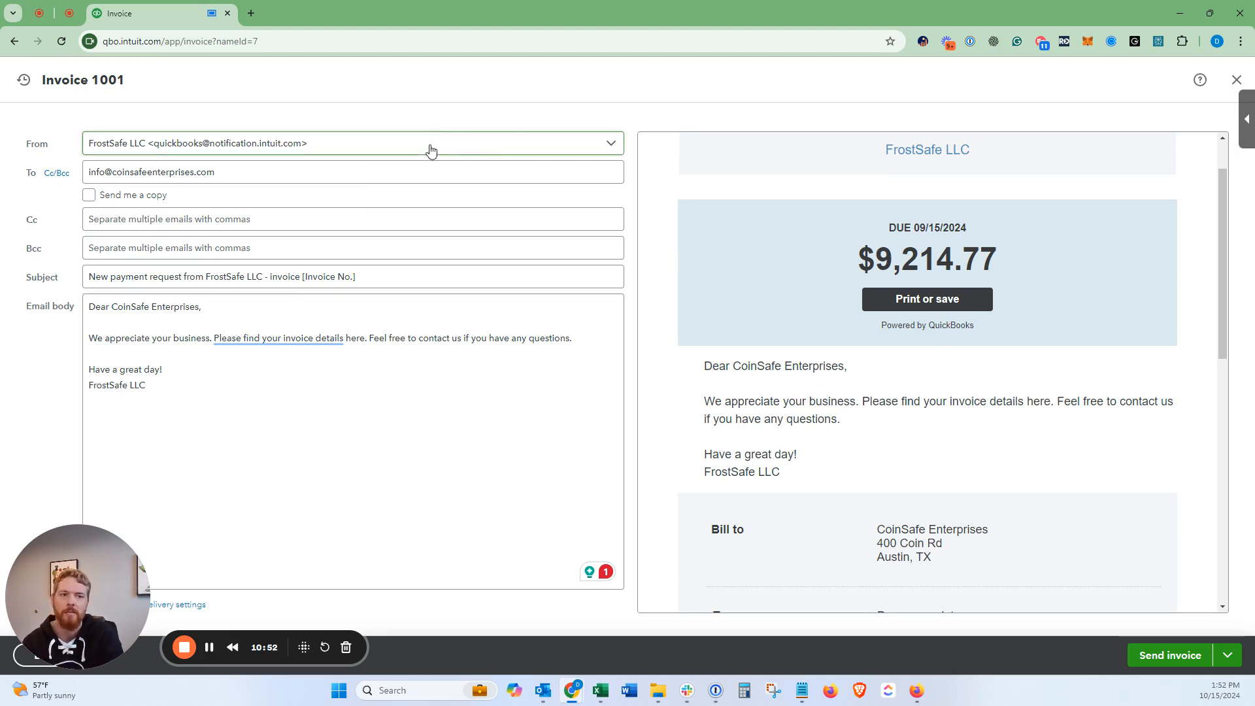
{"action": "scroll", "coordinate": [905, 229], "scroll_direction": "up", "scroll_amount": 1}
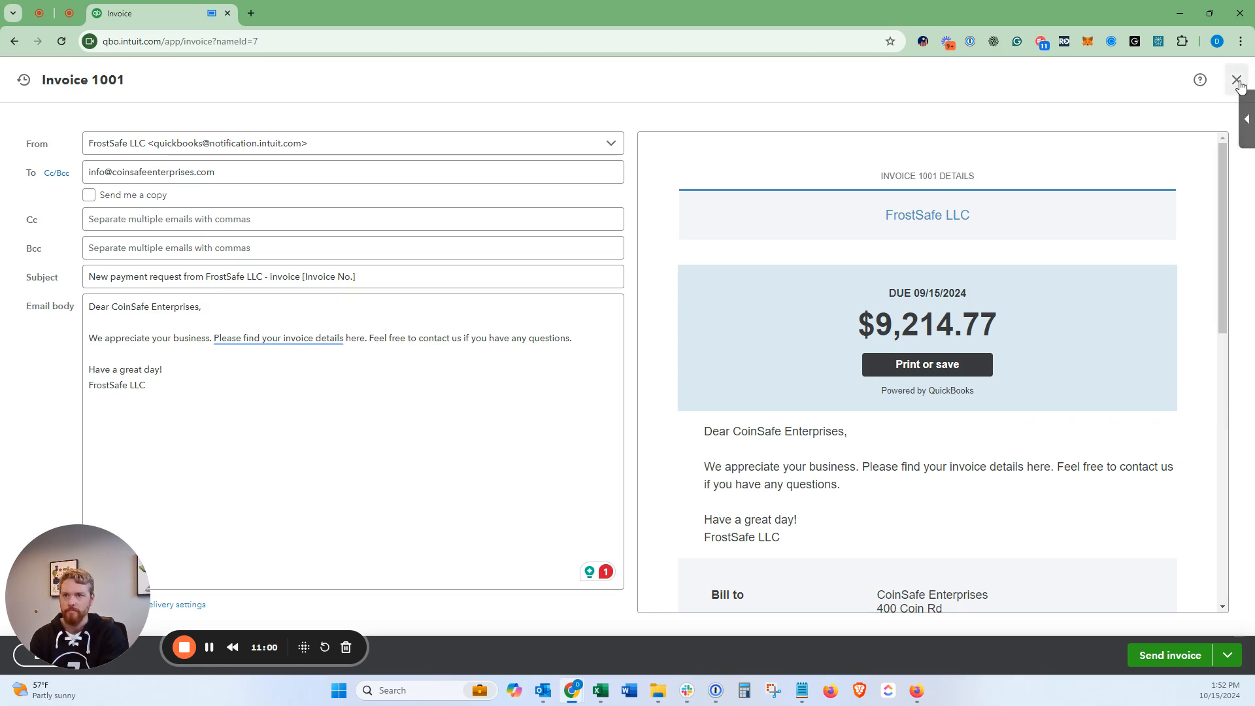
{"action": "left_click_drag", "start_coordinate": [61, 658], "coordinate": [152, 656]}
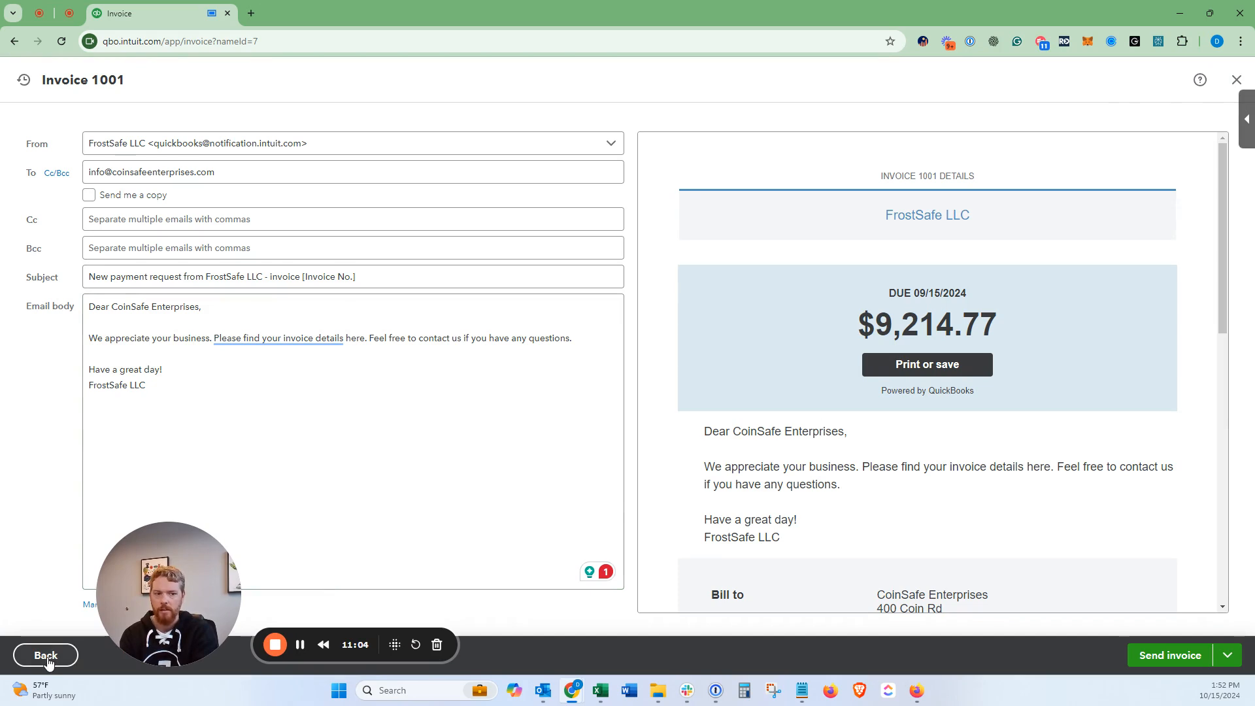
{"action": "left_click", "coordinate": [1229, 660]}
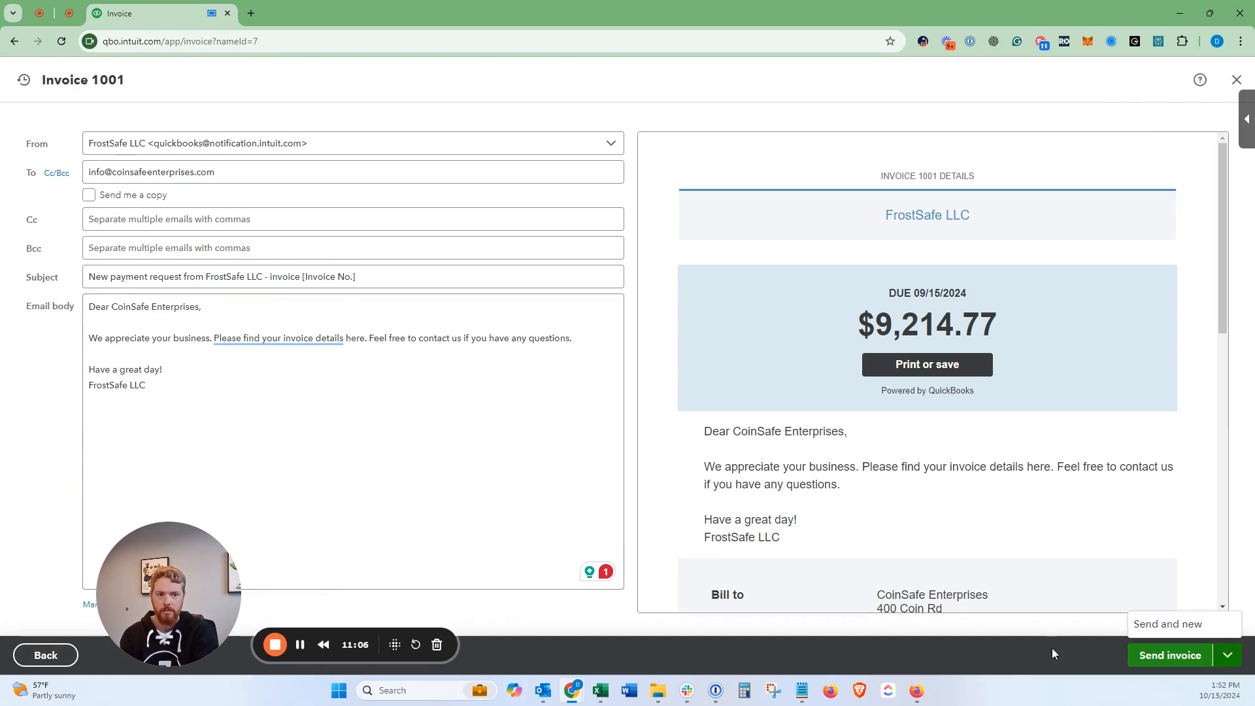
Step: Back out of sending, save invoice 1001 again, and close it to the home dashboard
{"action": "left_click", "coordinate": [59, 653]}
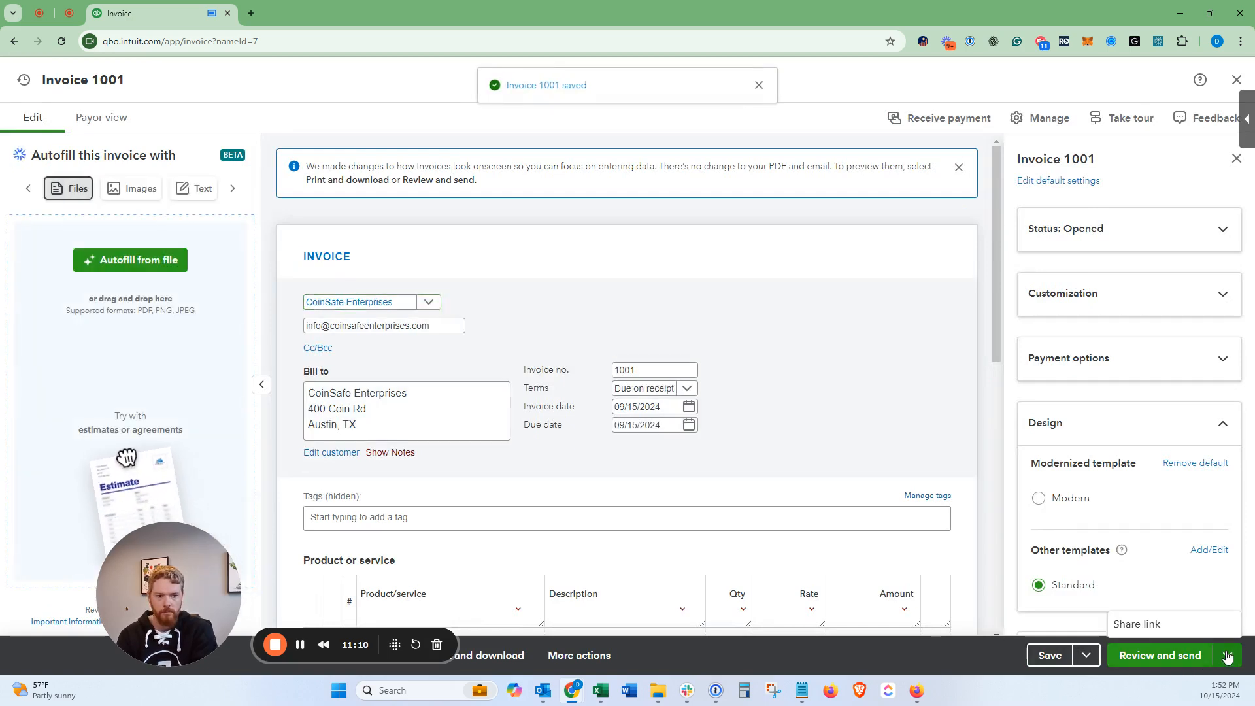
{"action": "left_click", "coordinate": [1050, 656]}
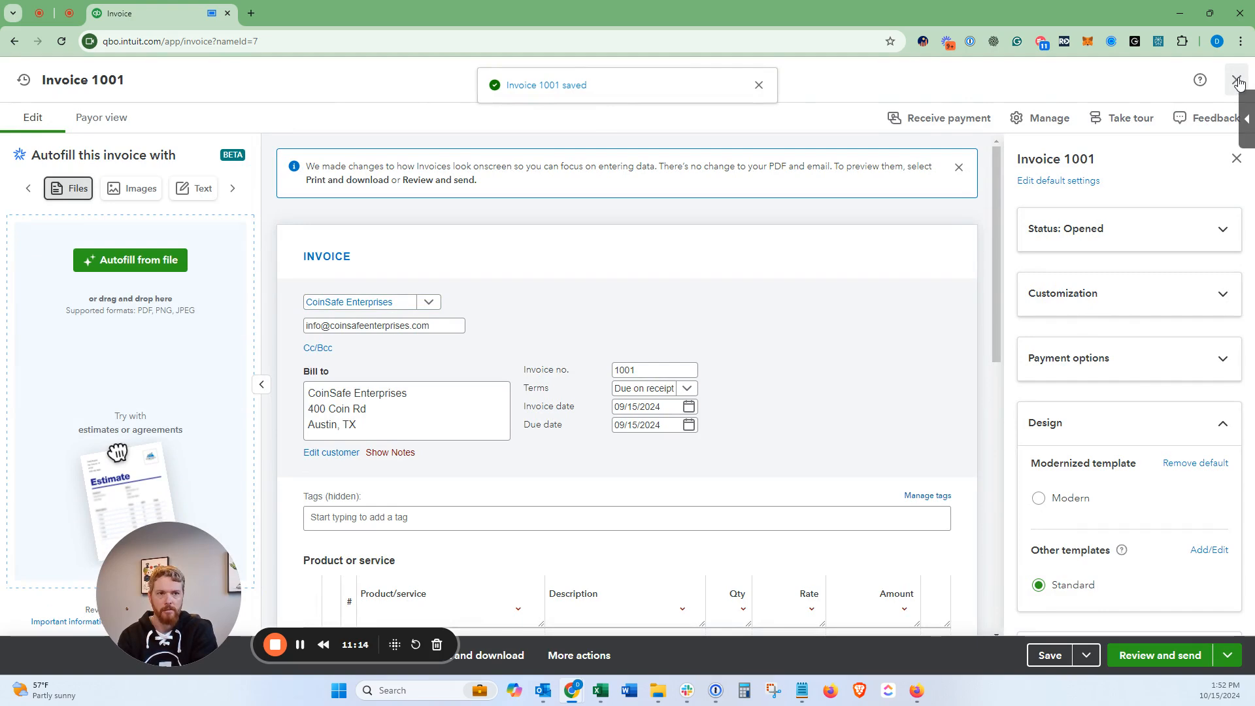
{"action": "left_click", "coordinate": [1238, 82]}
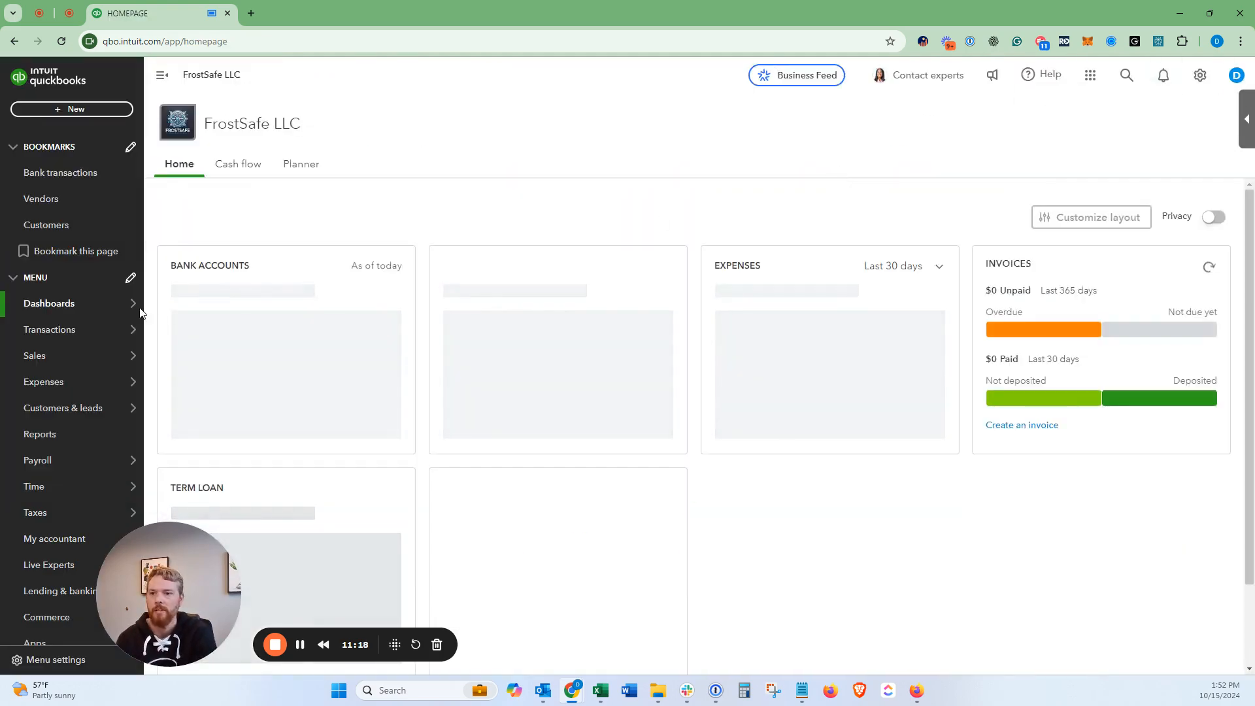
Step: Find CoinSafe Enterprises' $9,214.77 open balance in the Customers list and open its record
{"action": "mouse_move", "coordinate": [72, 353]}
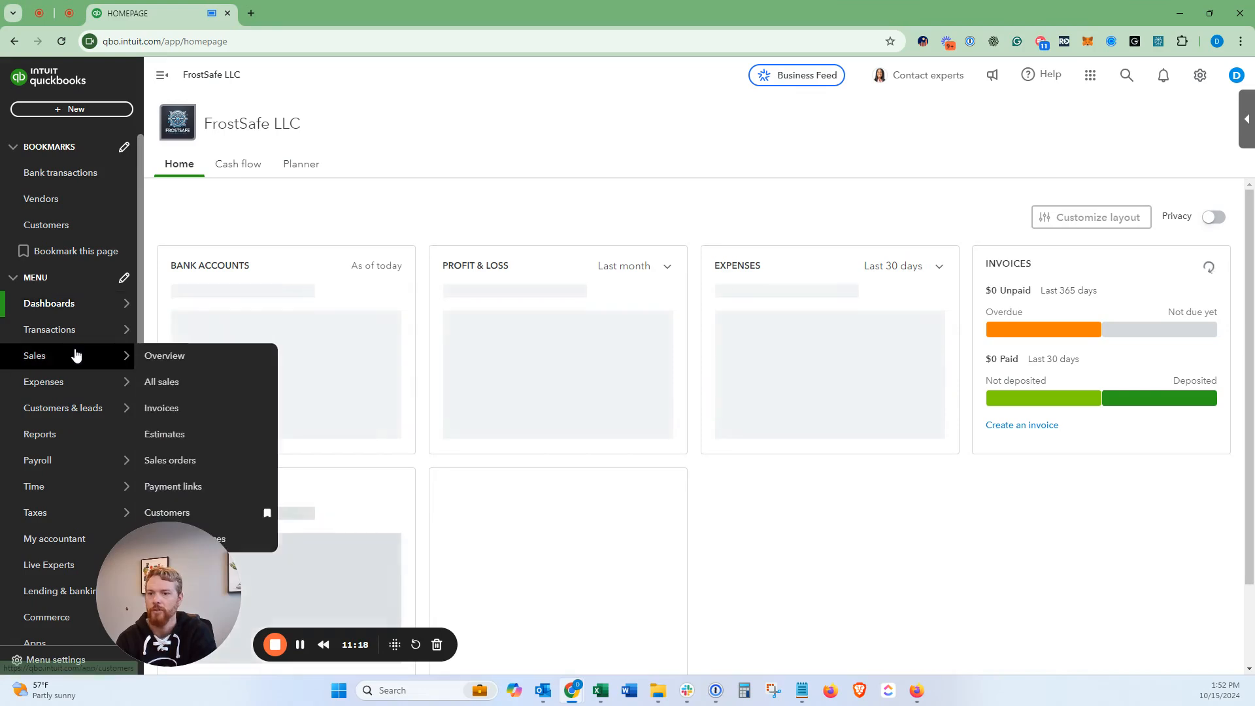
{"action": "left_click", "coordinate": [216, 514]}
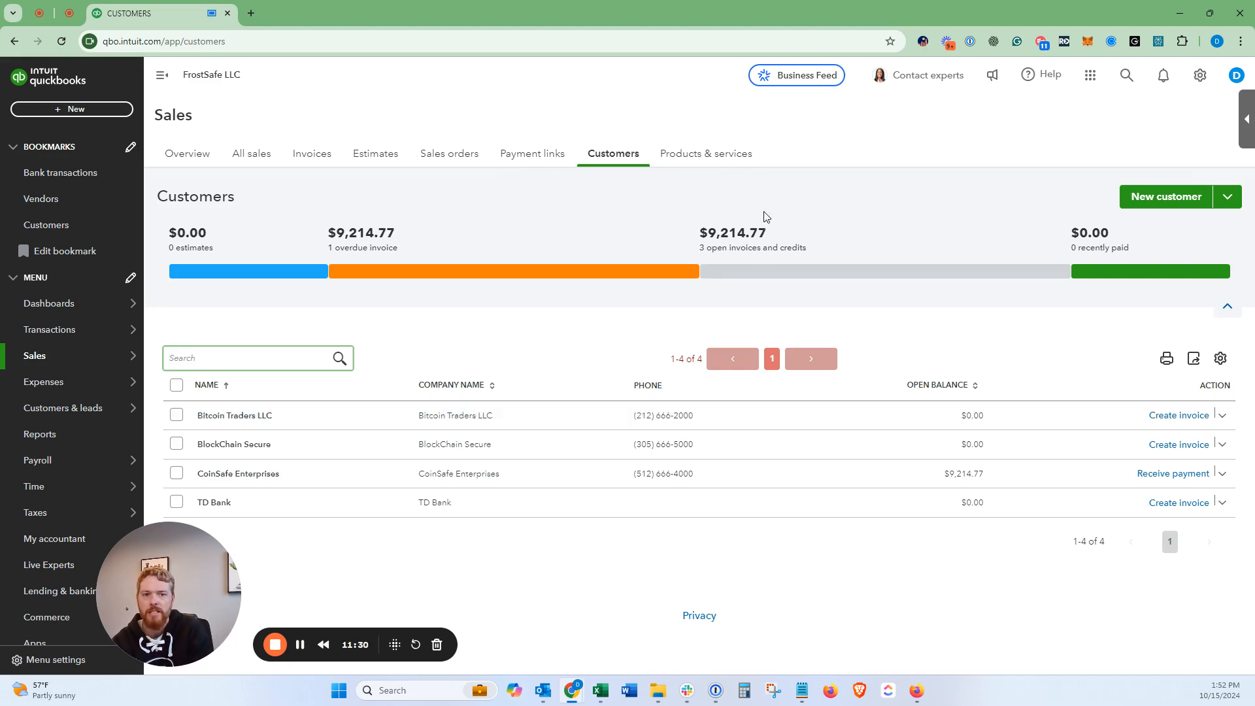
{"action": "left_click", "coordinate": [717, 234]}
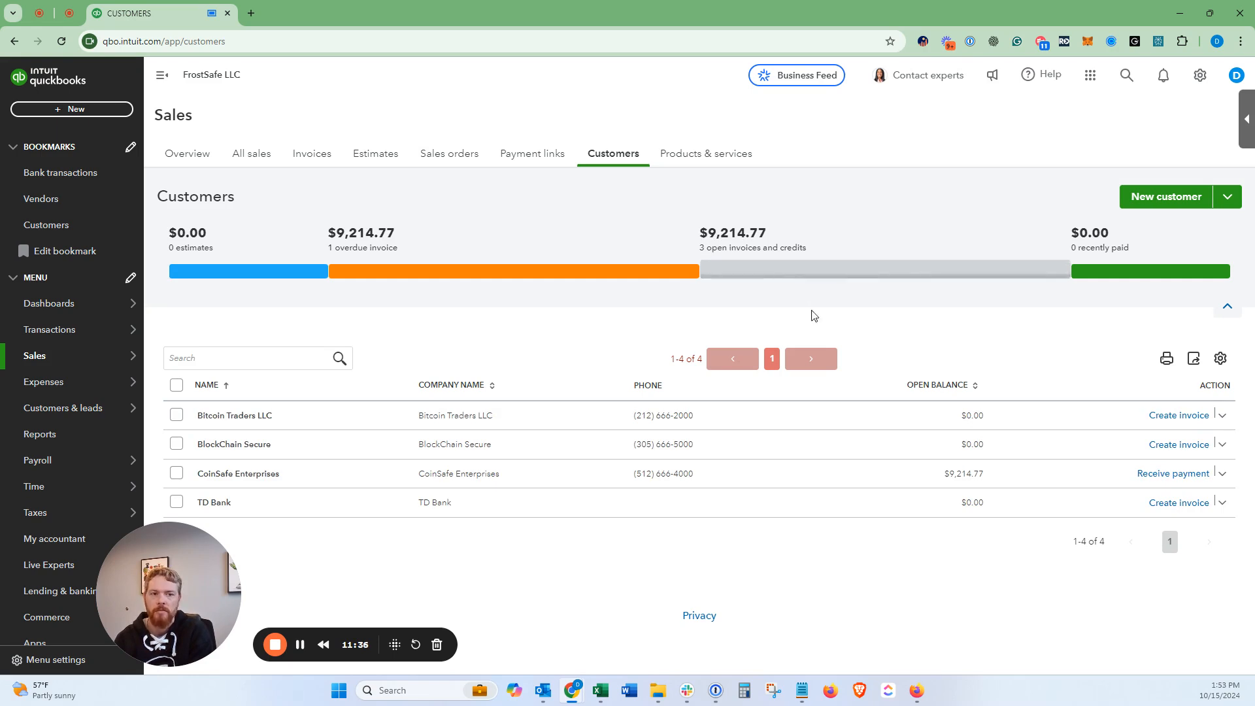
{"action": "left_click_drag", "start_coordinate": [943, 473], "coordinate": [985, 475]}
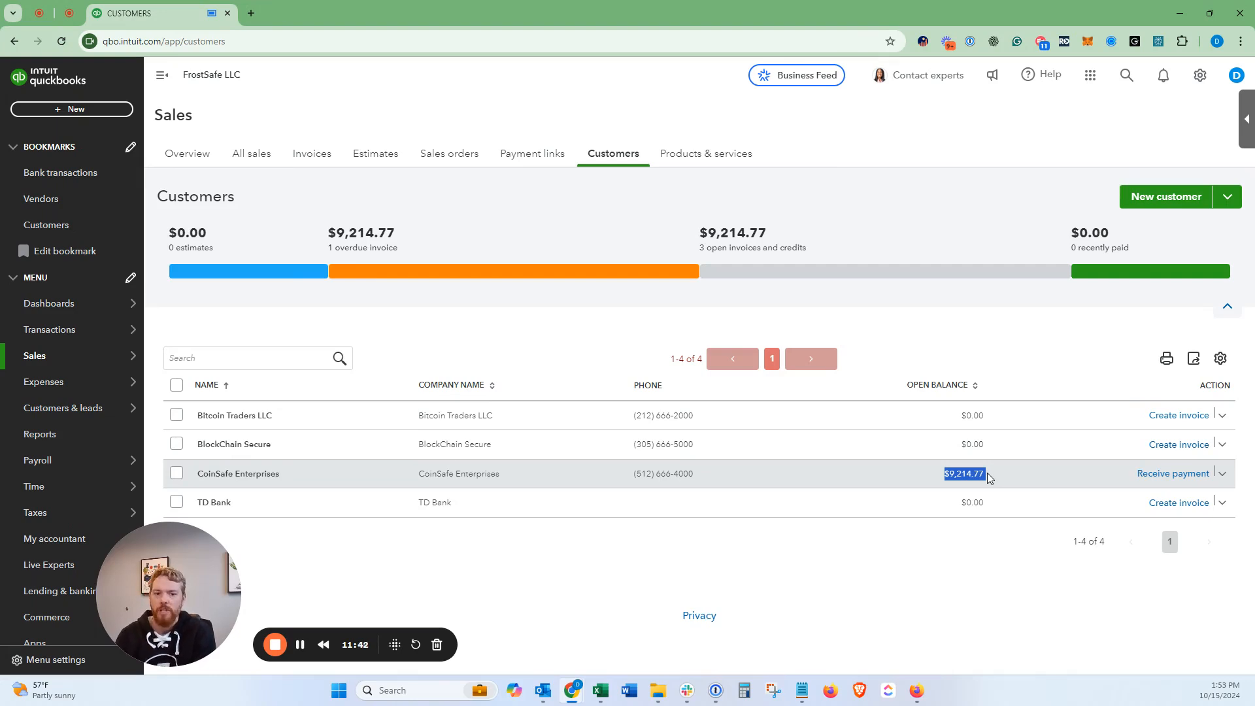
{"action": "left_click", "coordinate": [357, 470]}
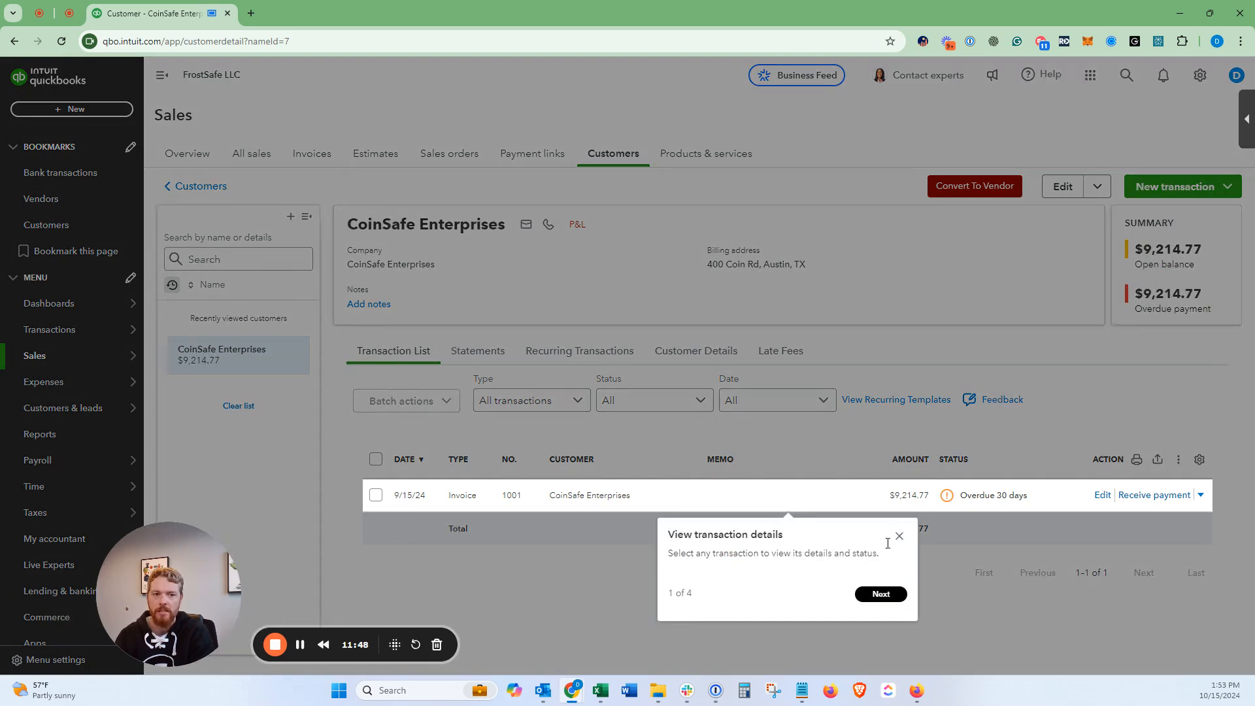
Step: Dismiss the tour tip, view invoice 1001's details and actions, then close its panel
{"action": "left_click", "coordinate": [900, 536]}
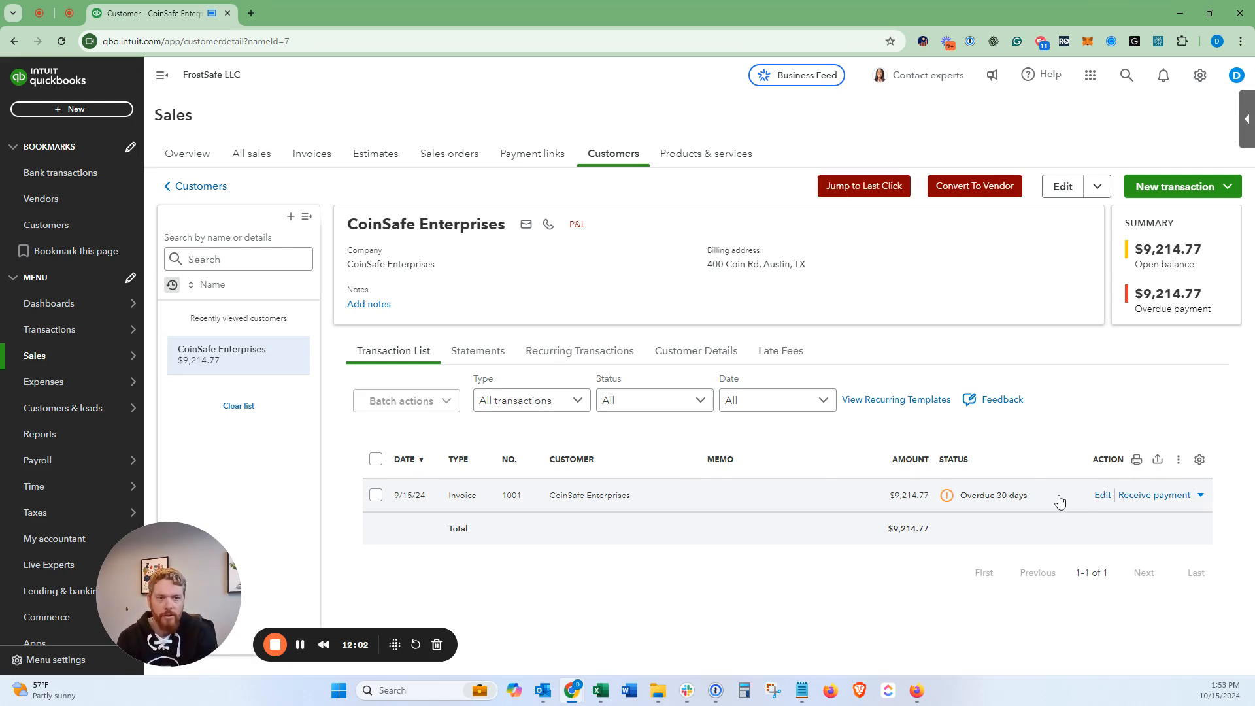
{"action": "left_click", "coordinate": [1012, 498]}
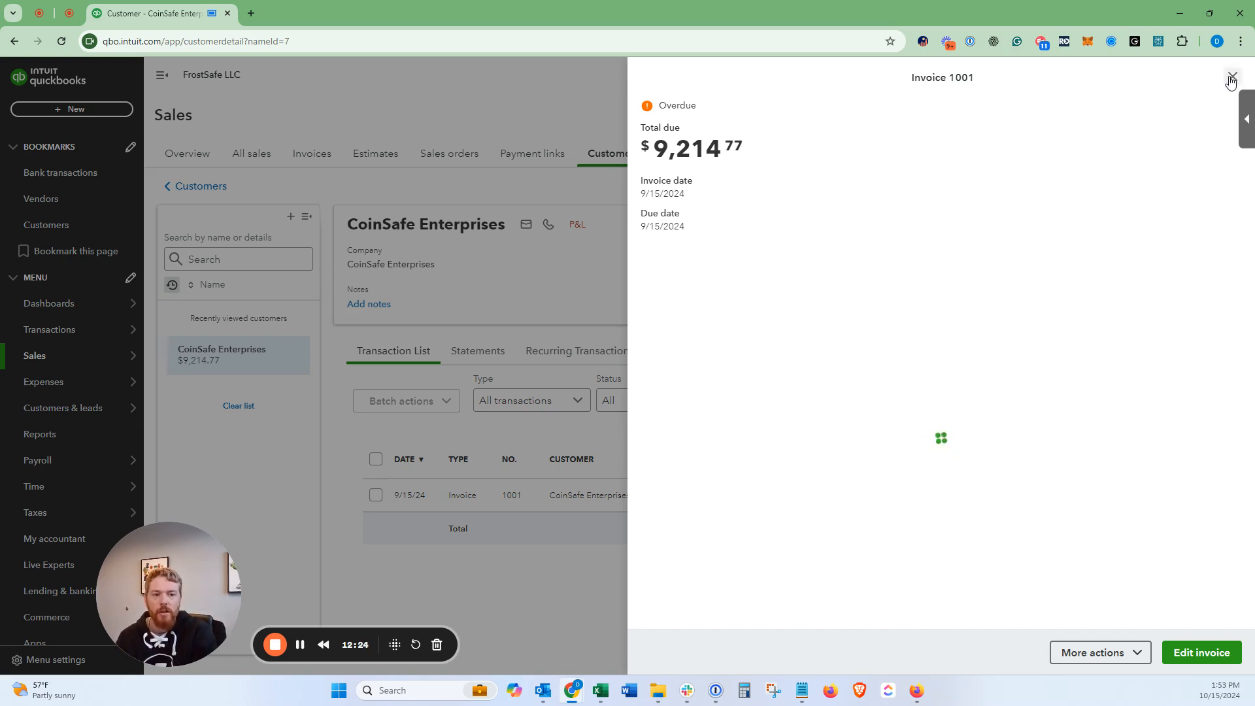
{"action": "left_click", "coordinate": [1115, 649]}
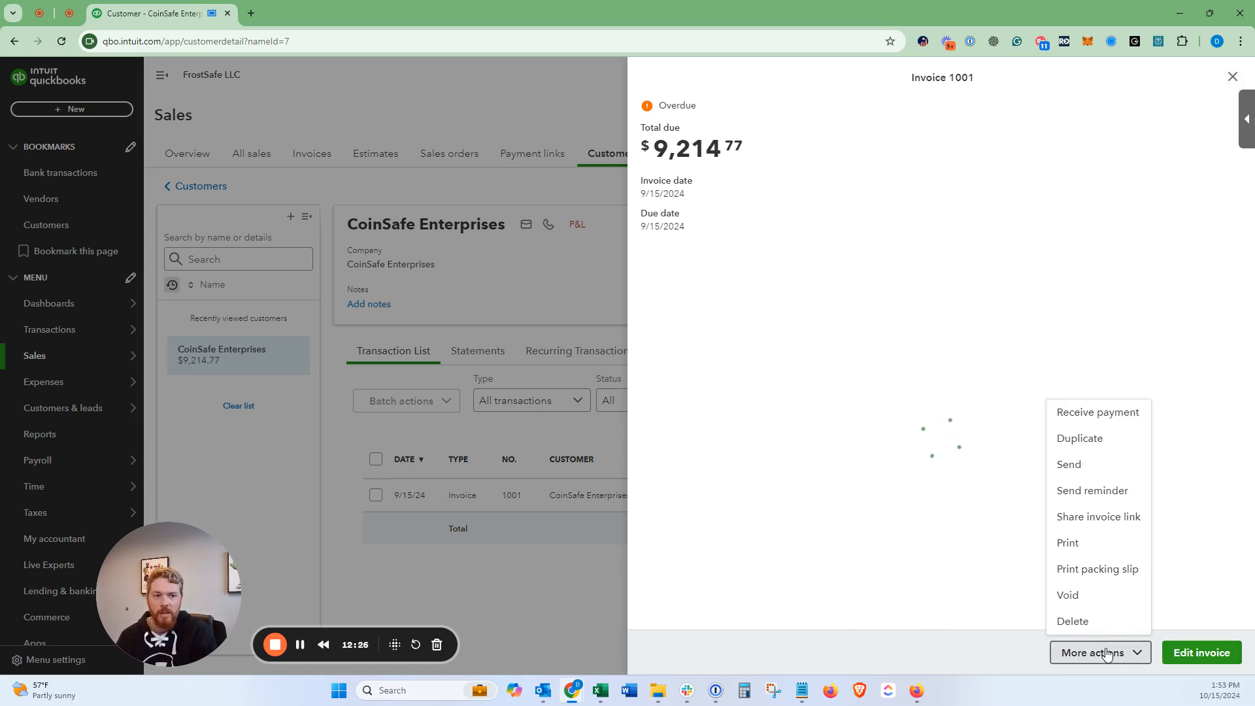
{"action": "left_click", "coordinate": [970, 640]}
{"action": "left_click", "coordinate": [1233, 77]}
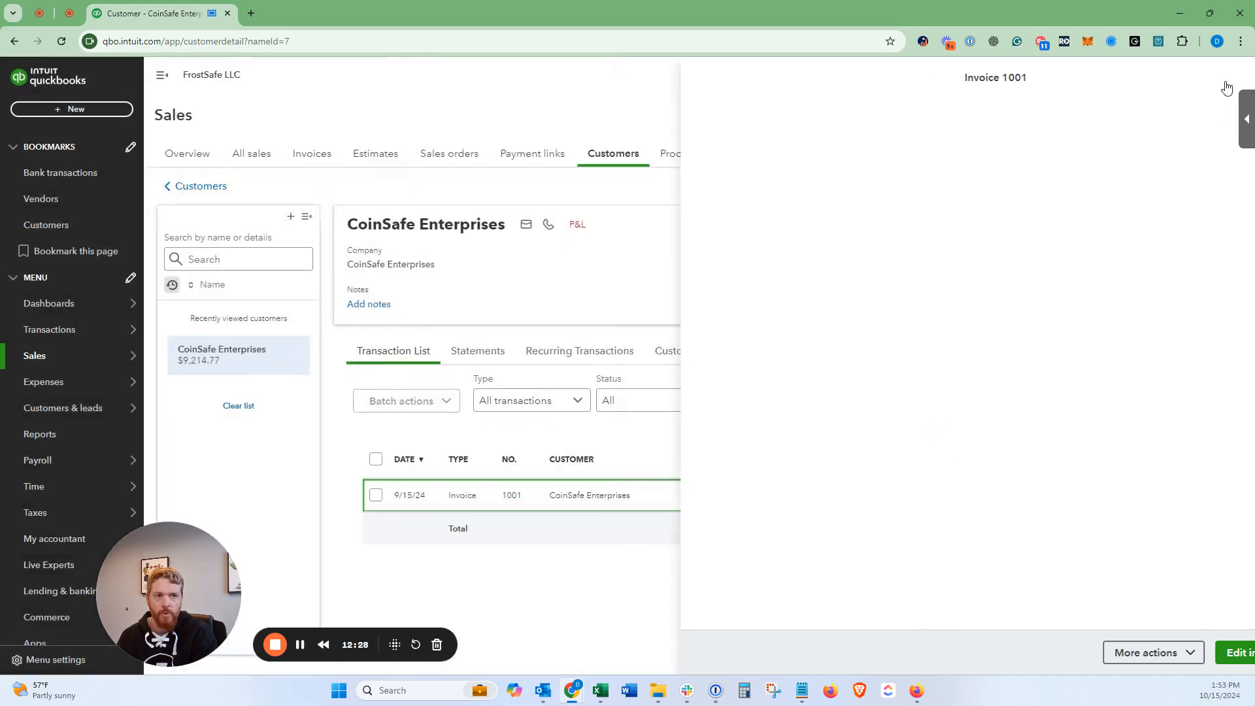
{"action": "mouse_move", "coordinate": [74, 331]}
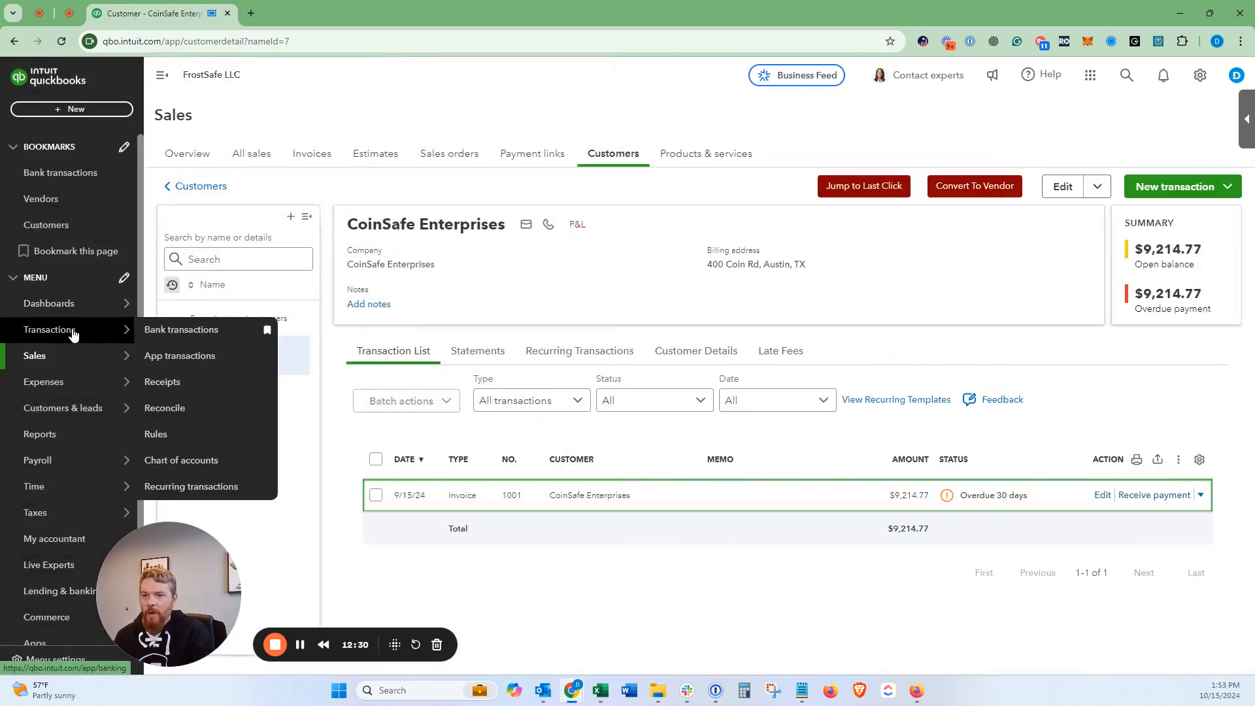
Step: Open Bank transactions and expand the 09/16/2024 CoinSafe Enterprises deposit to see the Invoice 1001 match
{"action": "left_click", "coordinate": [73, 330]}
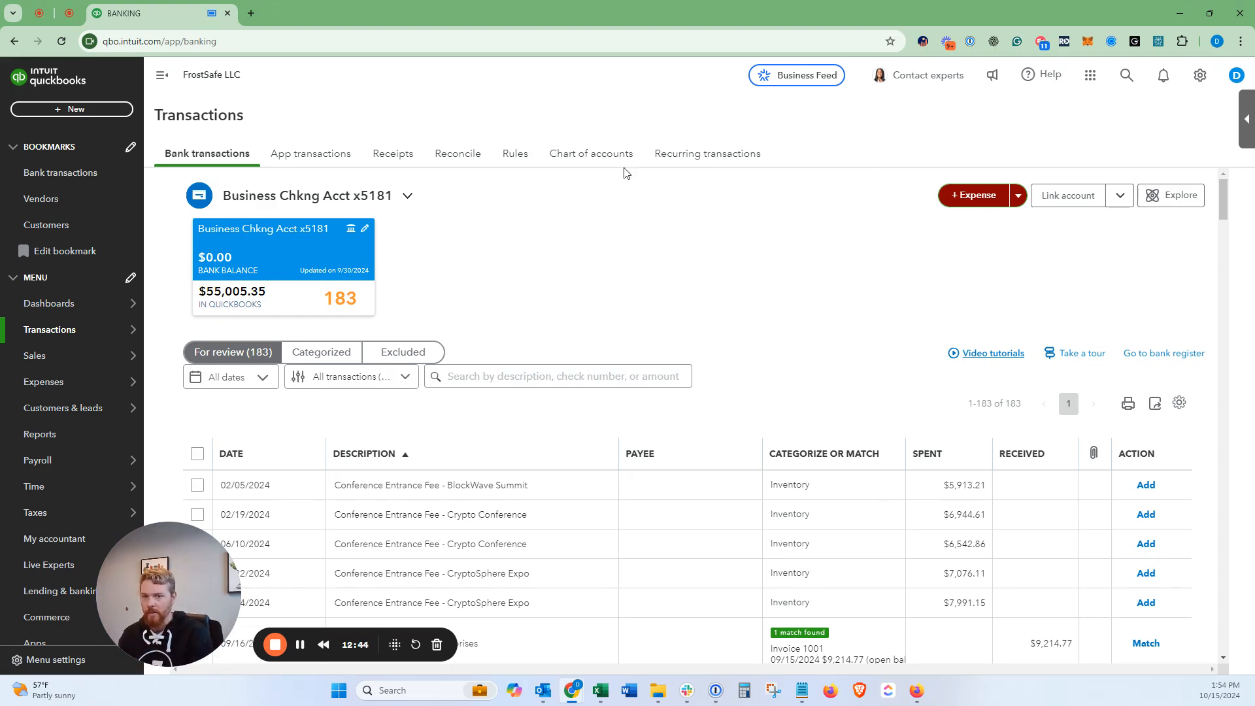
{"action": "scroll", "coordinate": [687, 269], "scroll_direction": "down", "scroll_amount": 3}
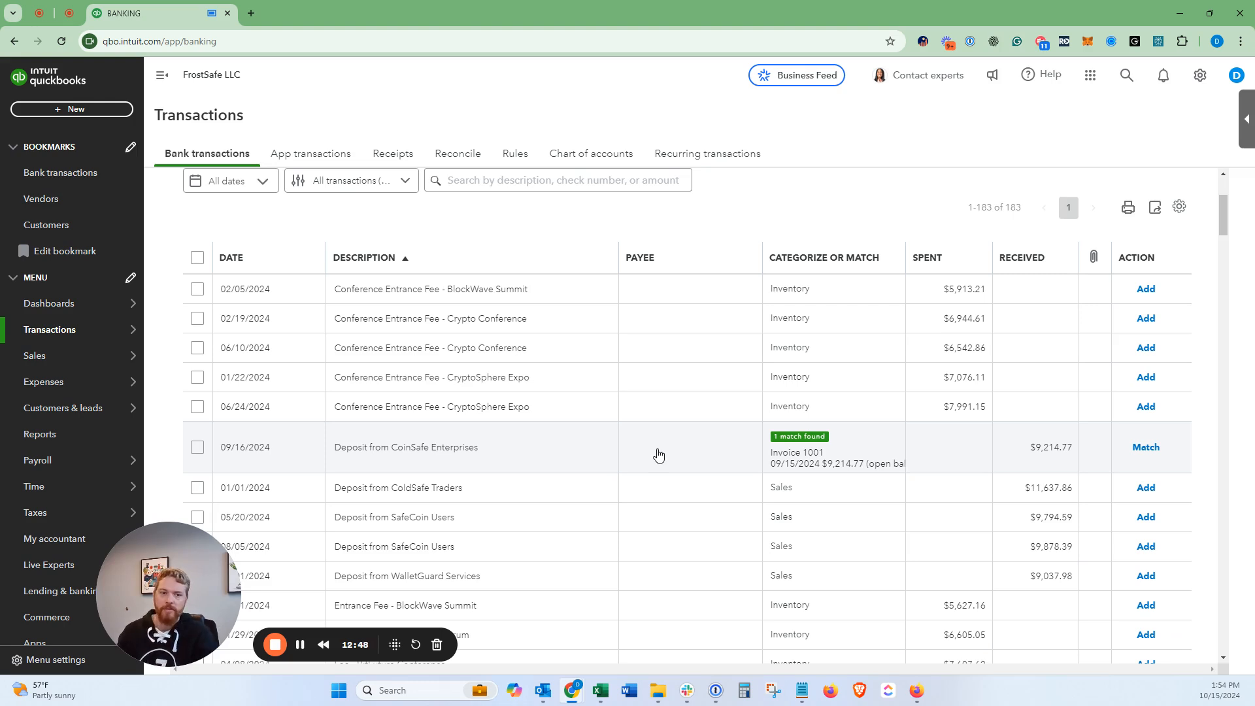
{"action": "left_click", "coordinate": [970, 461]}
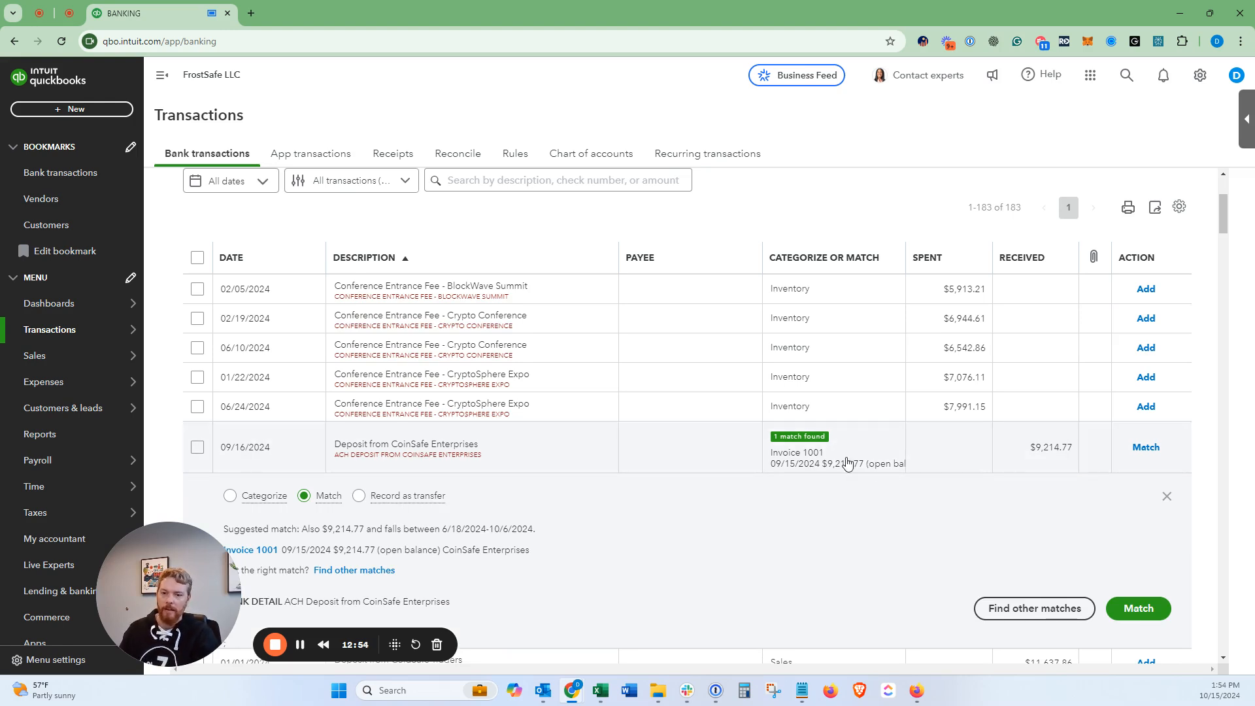
{"action": "scroll", "coordinate": [814, 500], "scroll_direction": "down", "scroll_amount": 2}
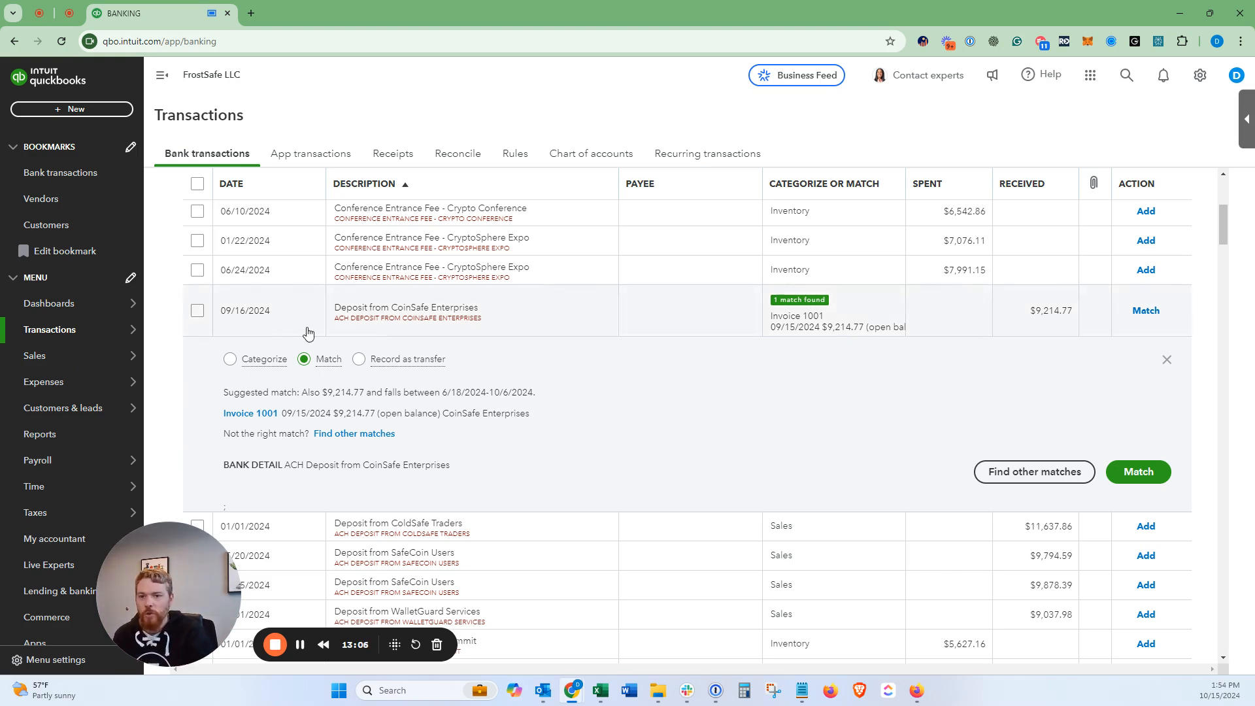
{"action": "left_click", "coordinate": [230, 361]}
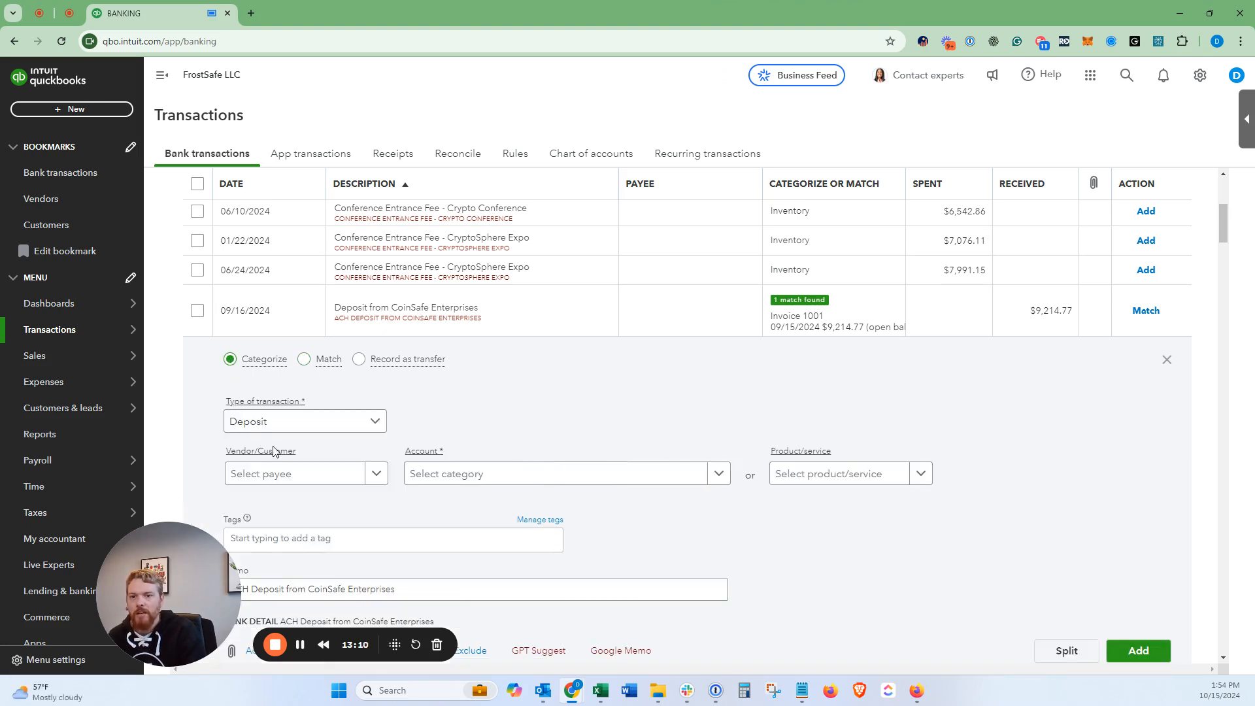
{"action": "left_click", "coordinate": [448, 485]}
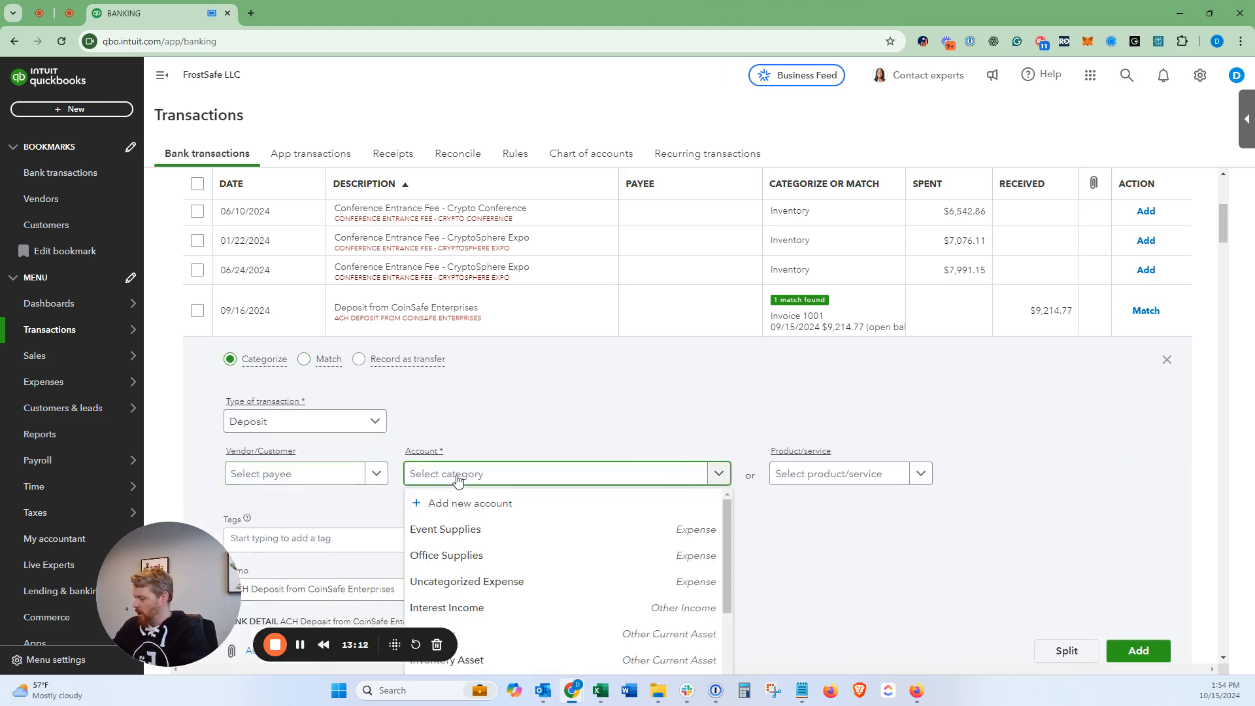
{"action": "type", "text": "pre"}
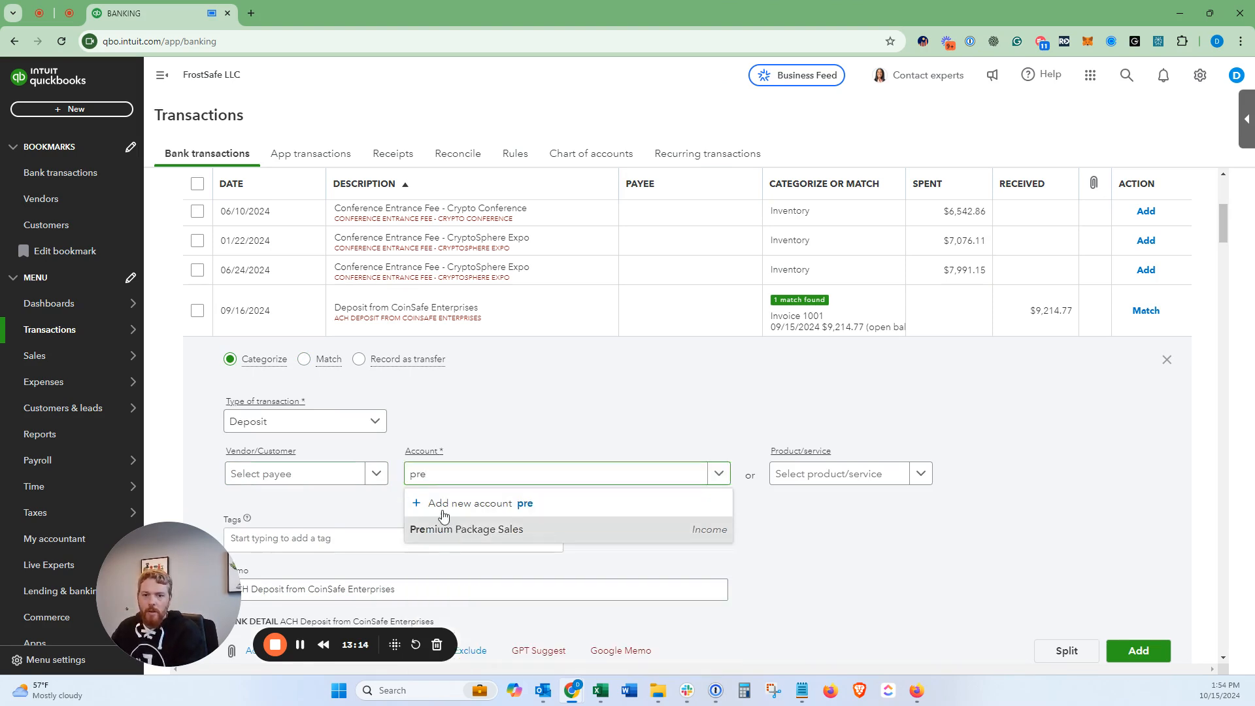
{"action": "key", "text": "Return"}
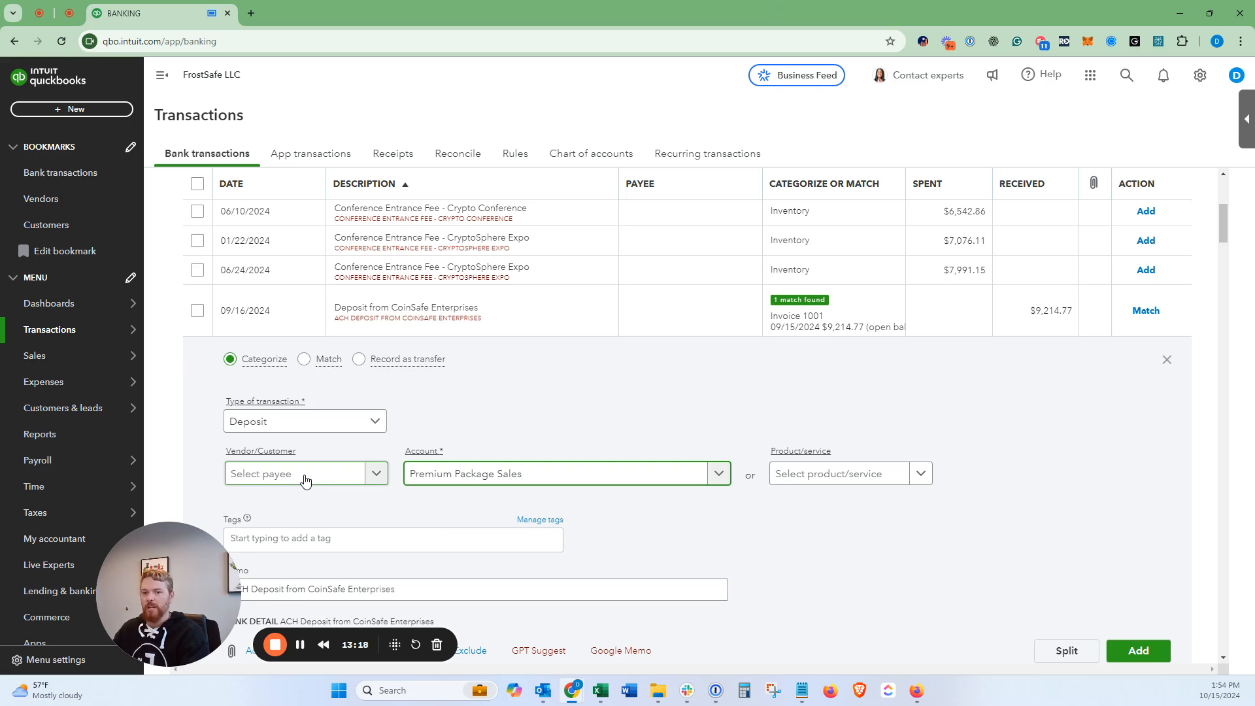
{"action": "left_click", "coordinate": [305, 481]}
{"action": "type", "text": "coin"}
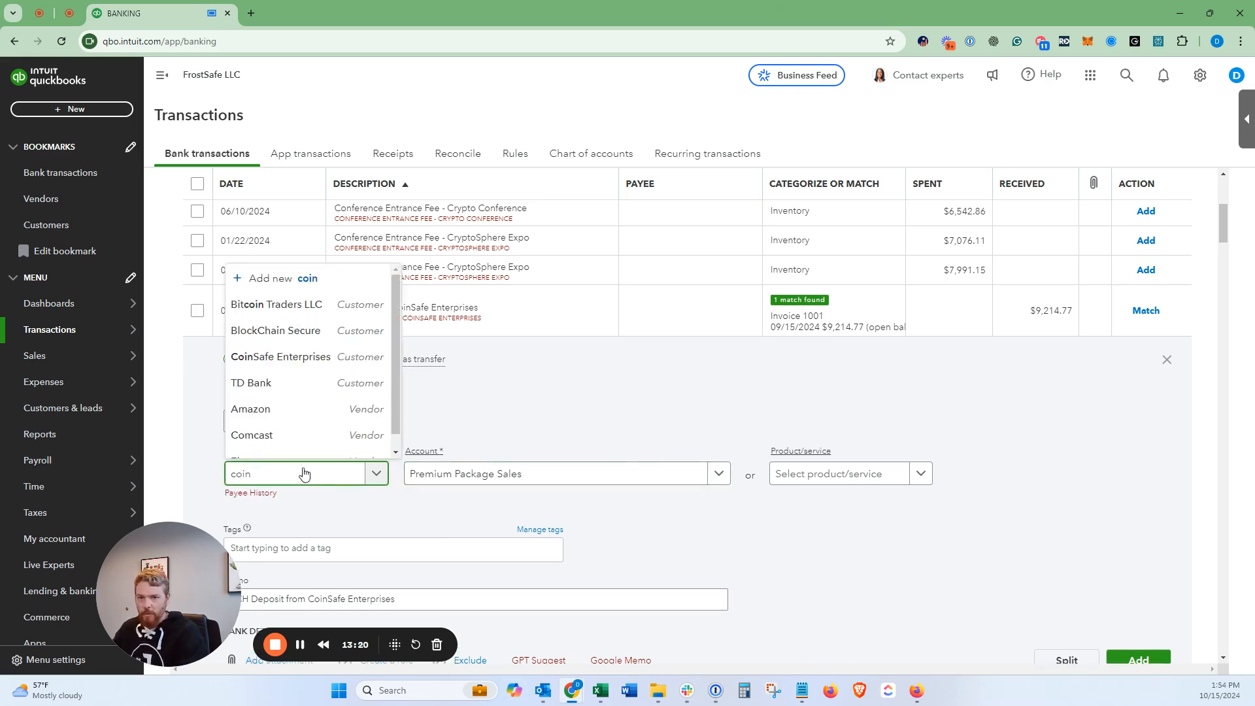
{"action": "left_click", "coordinate": [337, 450]}
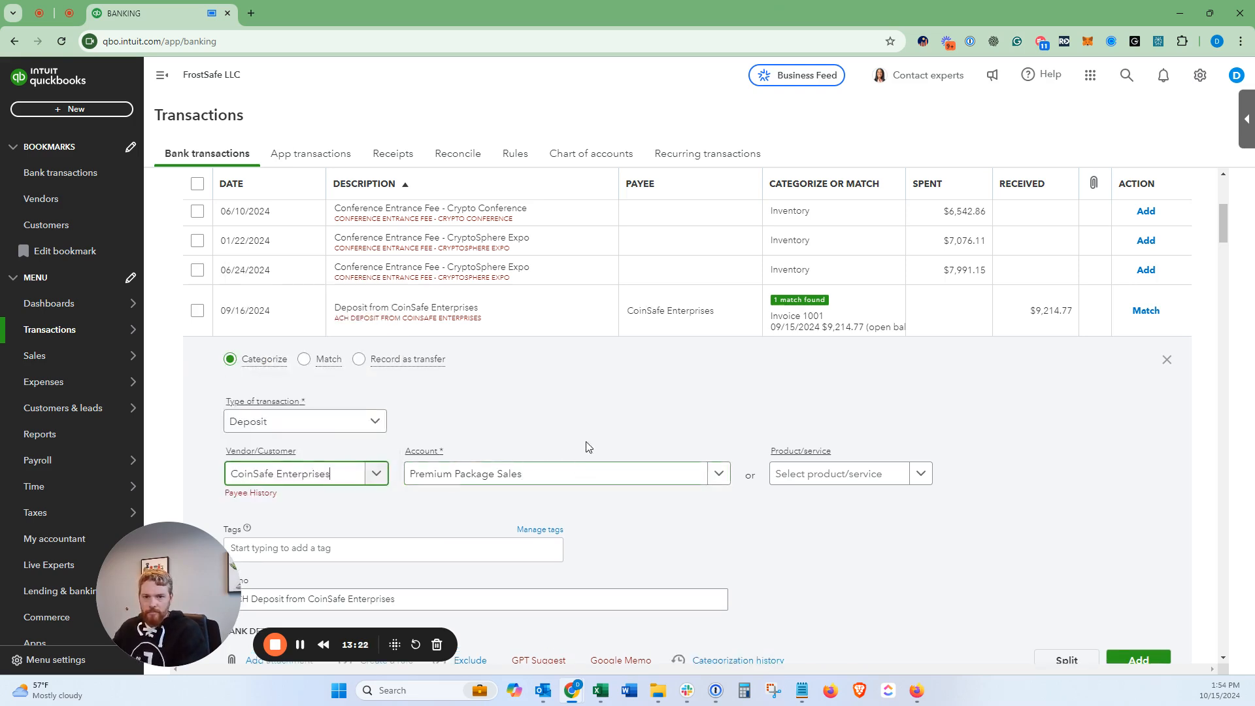
{"action": "scroll", "coordinate": [589, 443], "scroll_direction": "down", "scroll_amount": 2}
{"action": "scroll", "coordinate": [1123, 530], "scroll_direction": "up", "scroll_amount": 2}
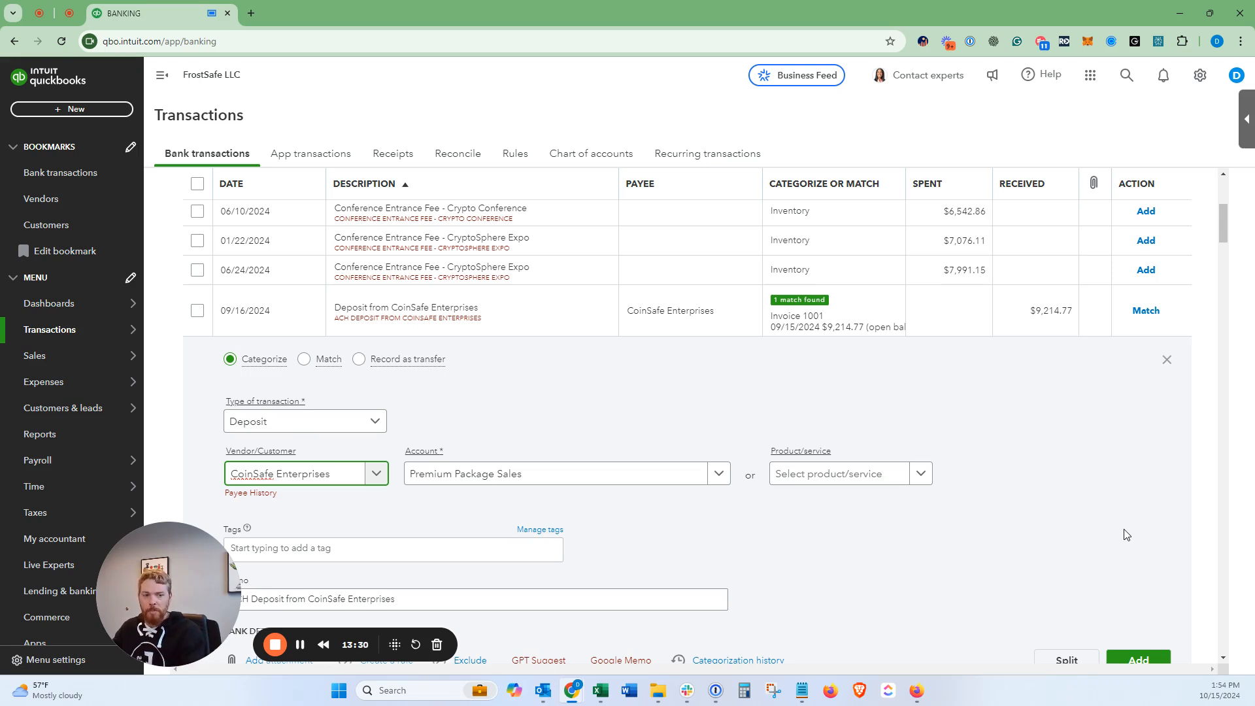
{"action": "scroll", "coordinate": [1126, 535], "scroll_direction": "down", "scroll_amount": 1}
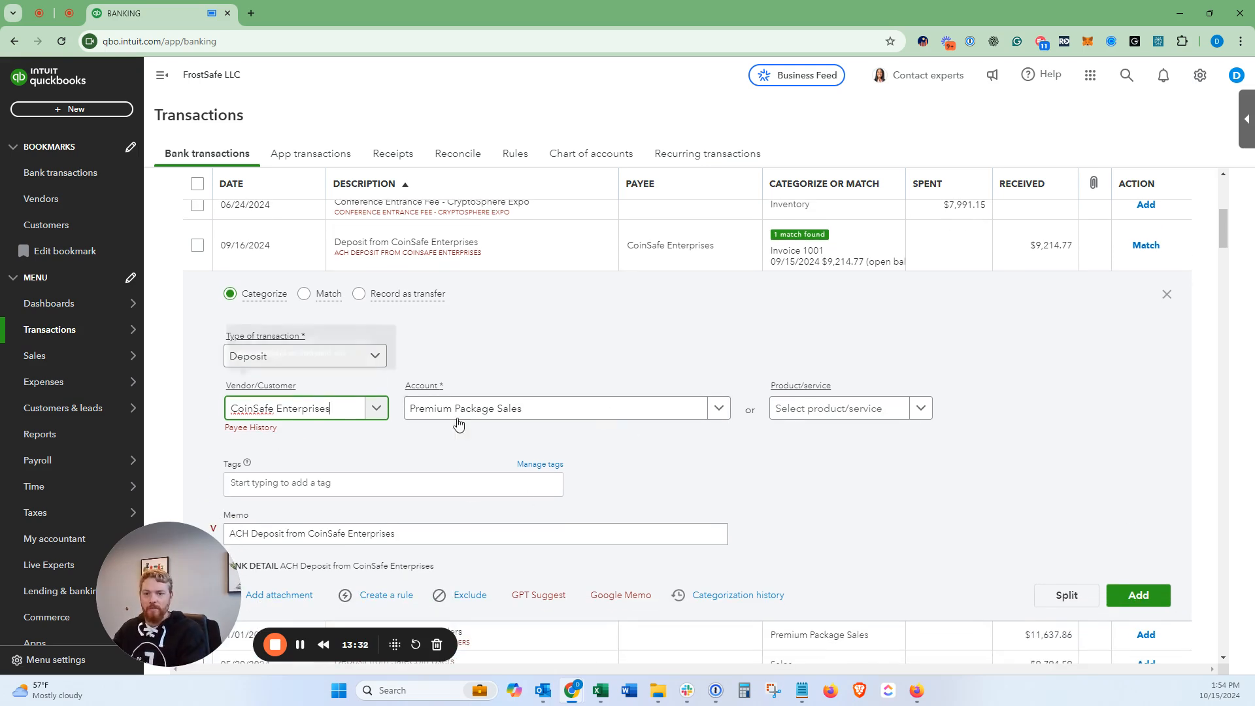
{"action": "left_click", "coordinate": [305, 295]}
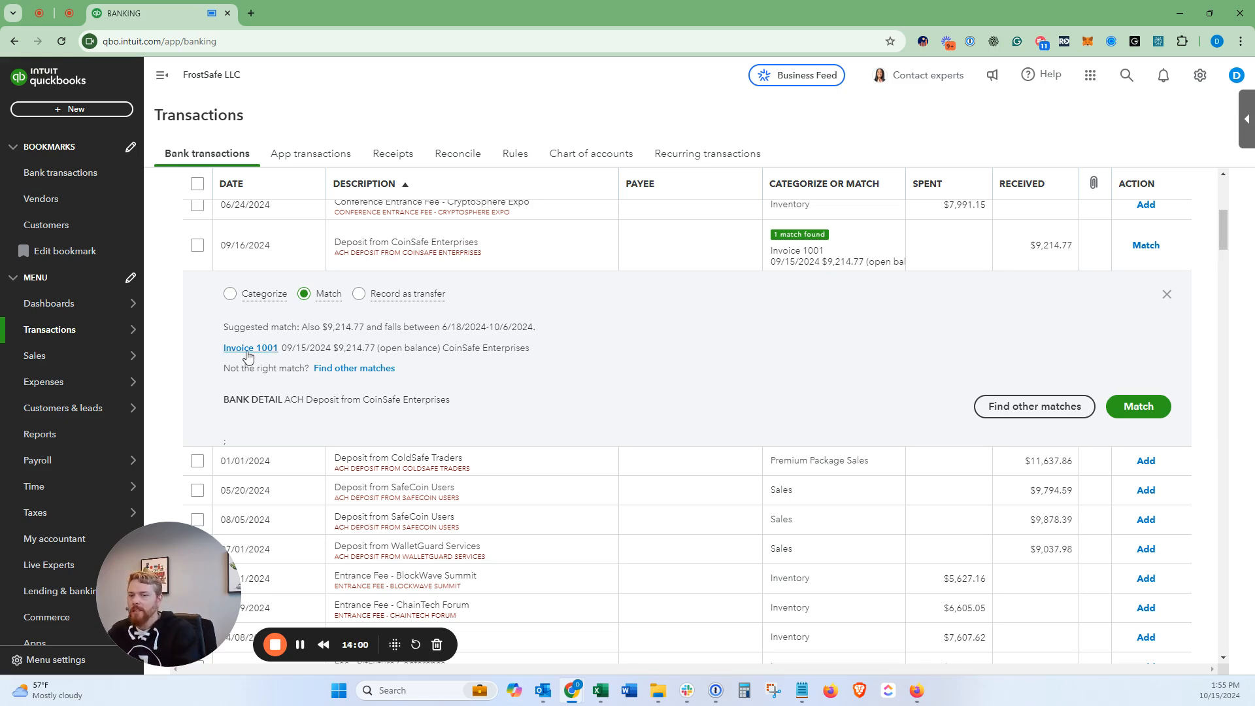
Step: Match the CoinSafe deposit to invoice 1001, confirm it's paid on the customer record, then go to Reports
{"action": "left_click", "coordinate": [1131, 408]}
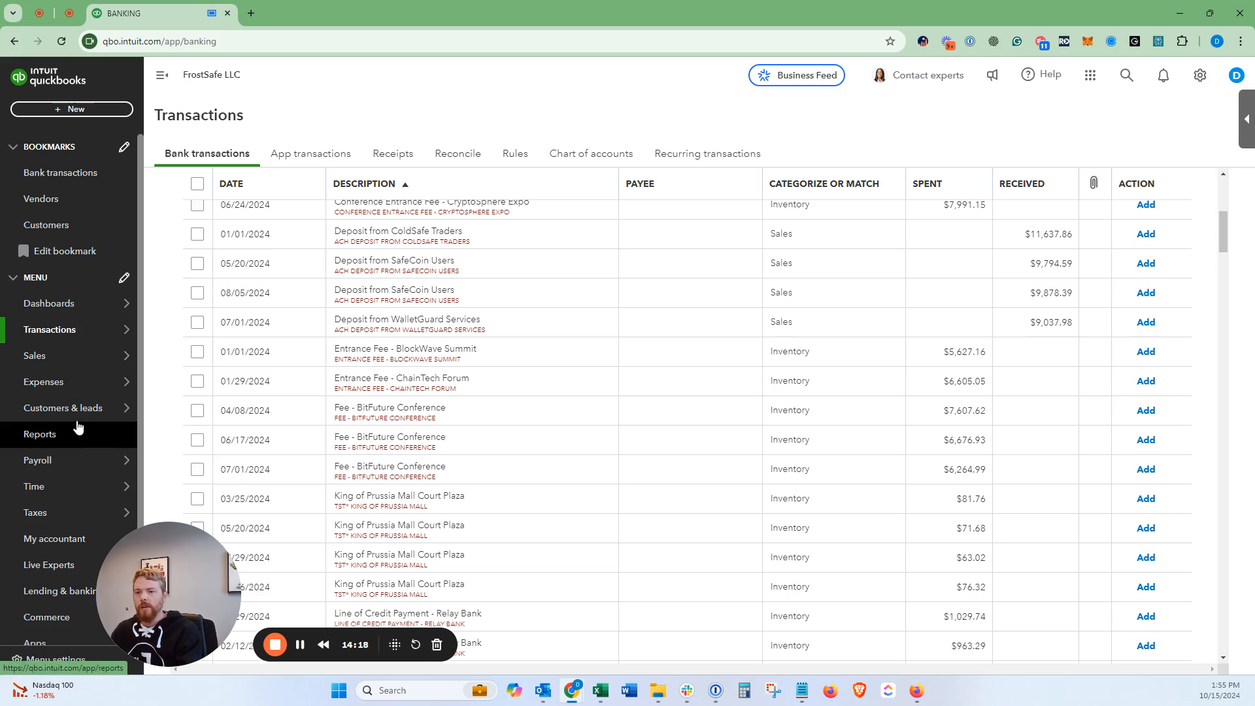
{"action": "mouse_move", "coordinate": [80, 414]}
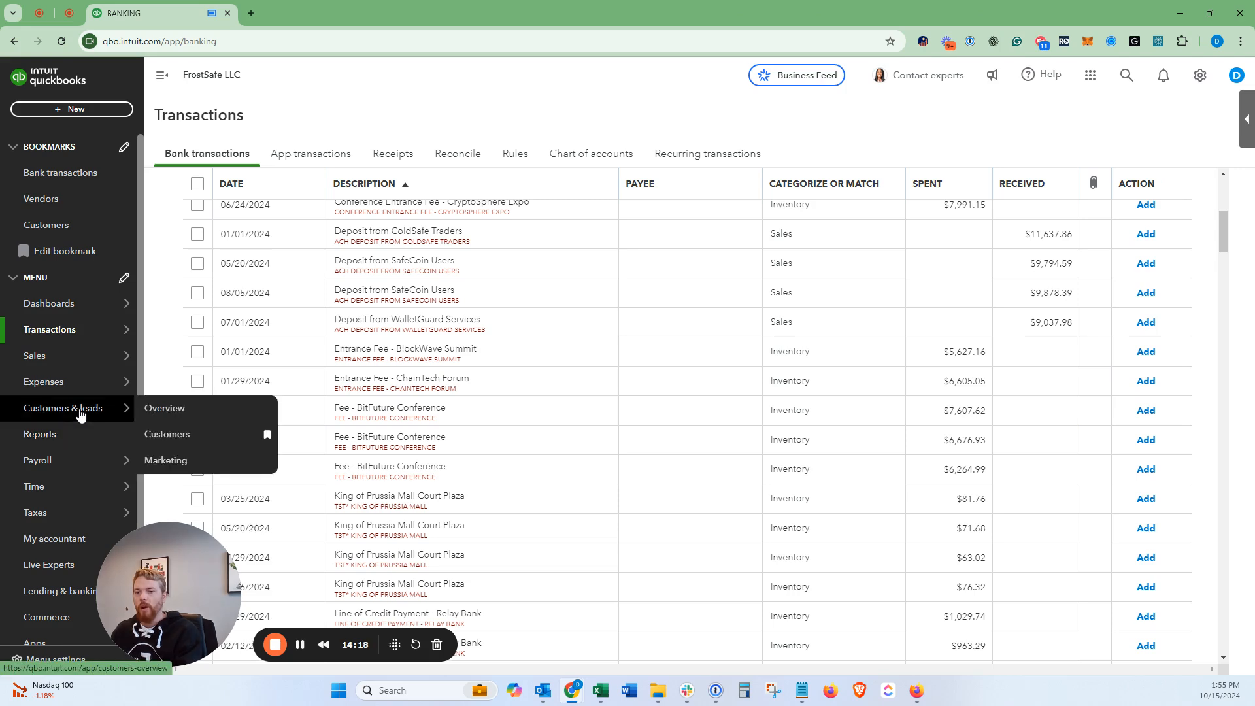
{"action": "left_click", "coordinate": [172, 436]}
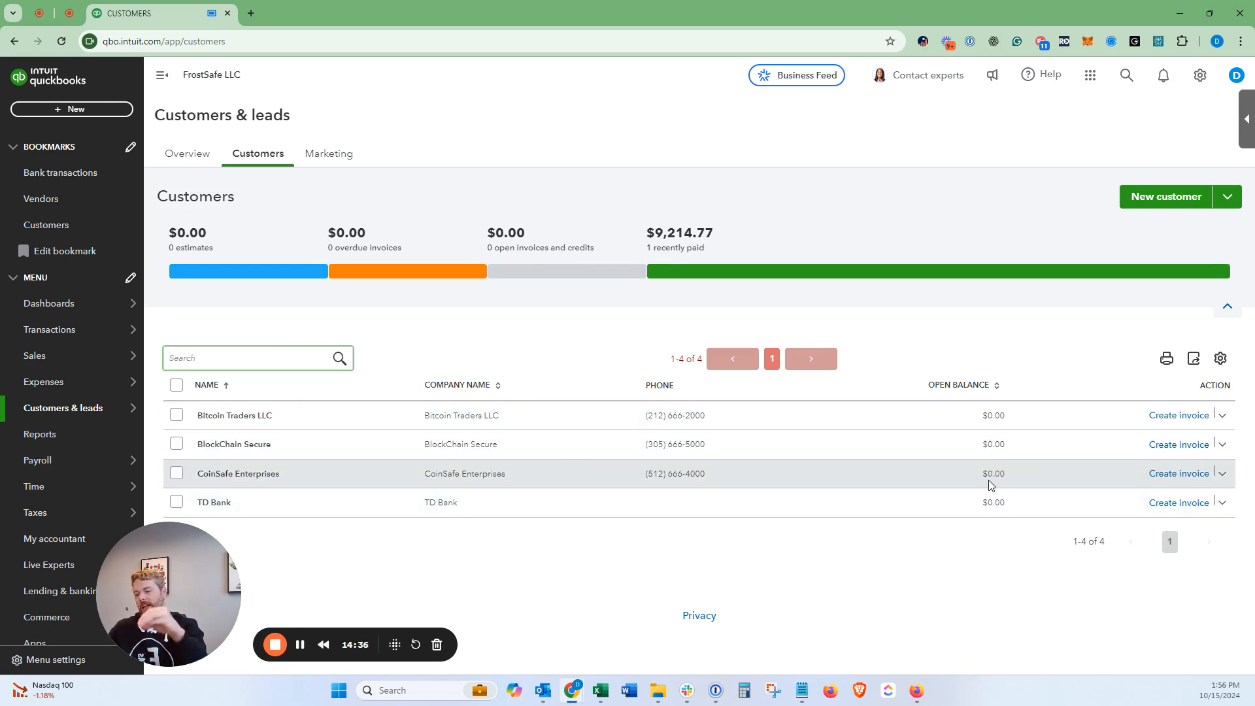
{"action": "left_click", "coordinate": [810, 477]}
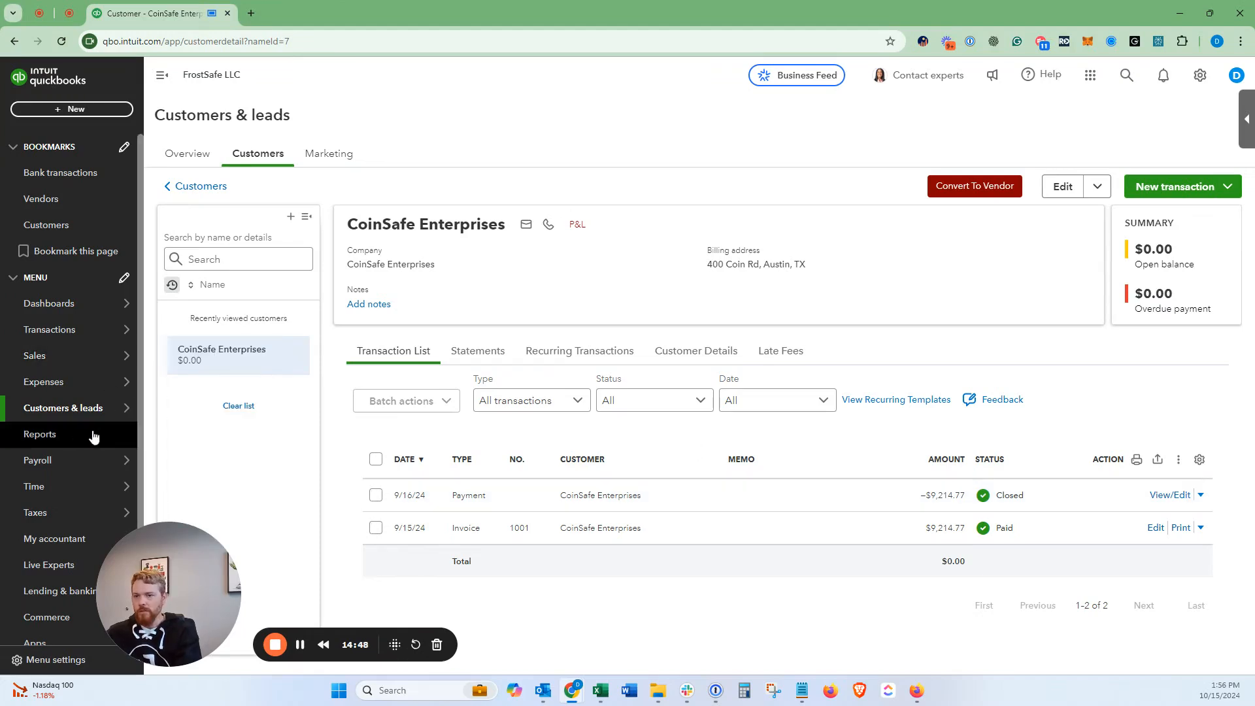
{"action": "left_click", "coordinate": [71, 436]}
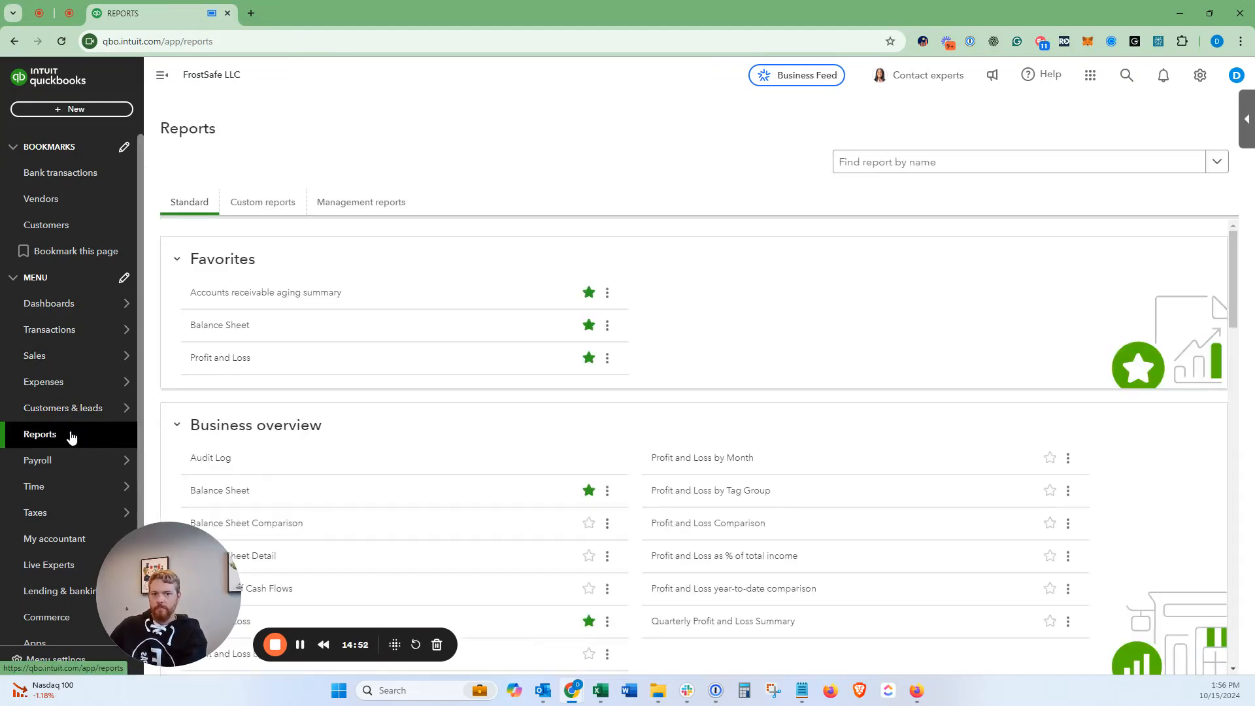
Step: Open Profit and Loss and drill into the $41,381.16 Premium Package Sales amount
{"action": "left_click", "coordinate": [221, 365]}
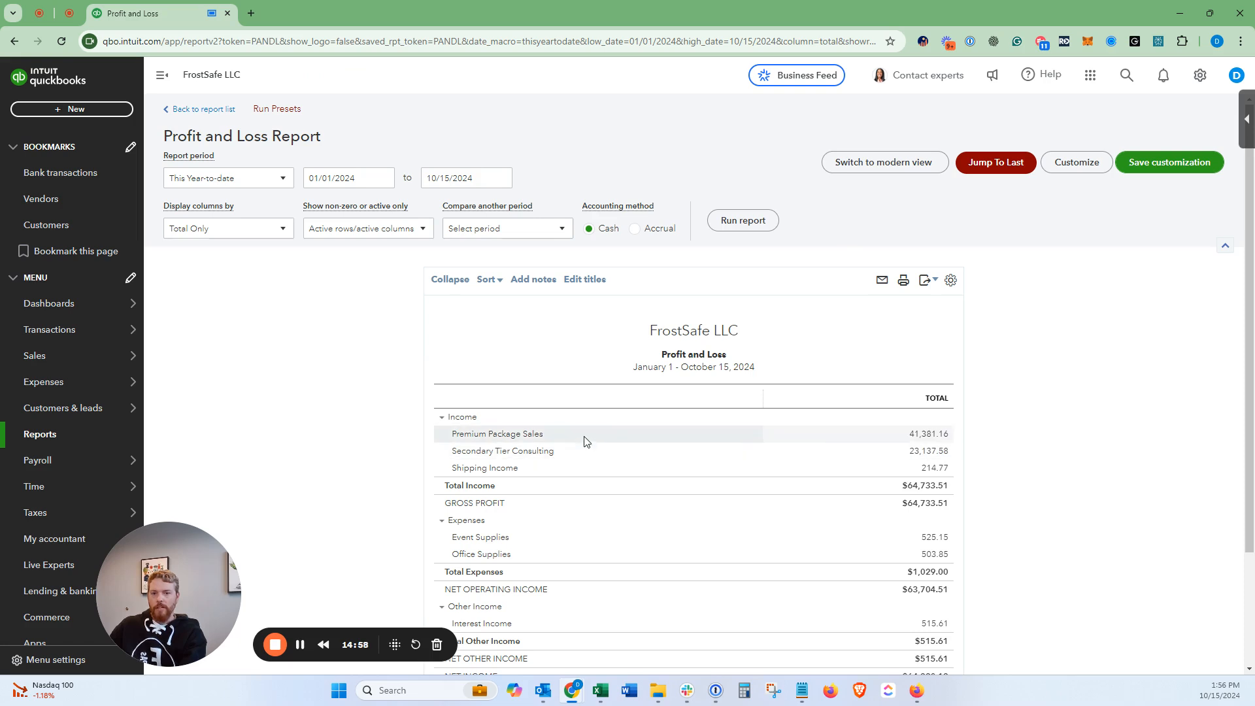
{"action": "left_click", "coordinate": [927, 438]}
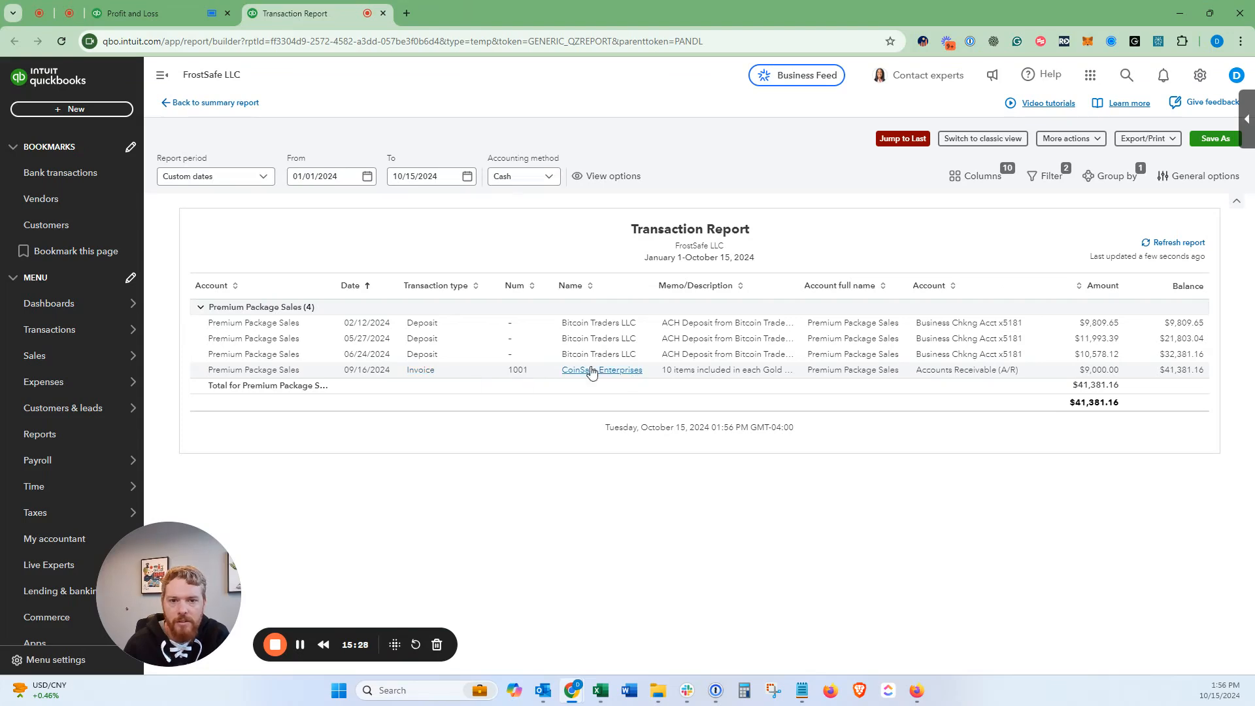
Step: Open invoice 1001 from the report, then its 09/16/2024 $9,214.77 payment record
{"action": "left_click", "coordinate": [516, 371]}
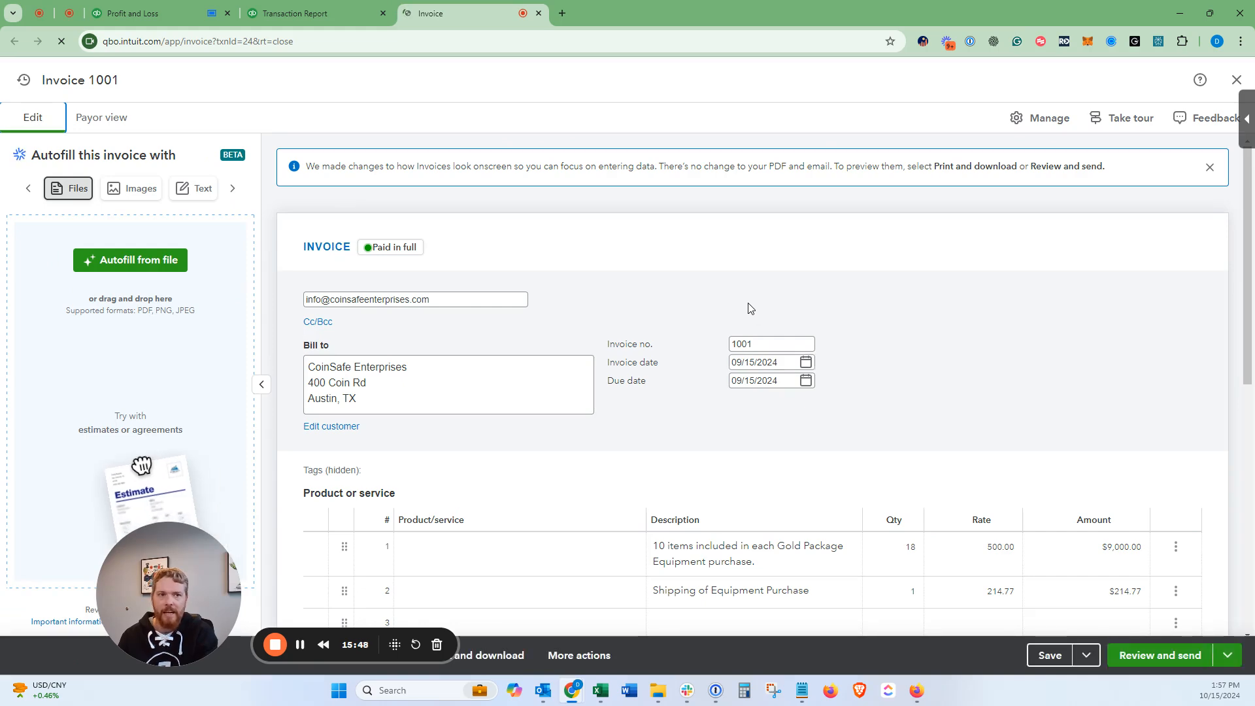
{"action": "scroll", "coordinate": [914, 321], "scroll_direction": "down", "scroll_amount": 4}
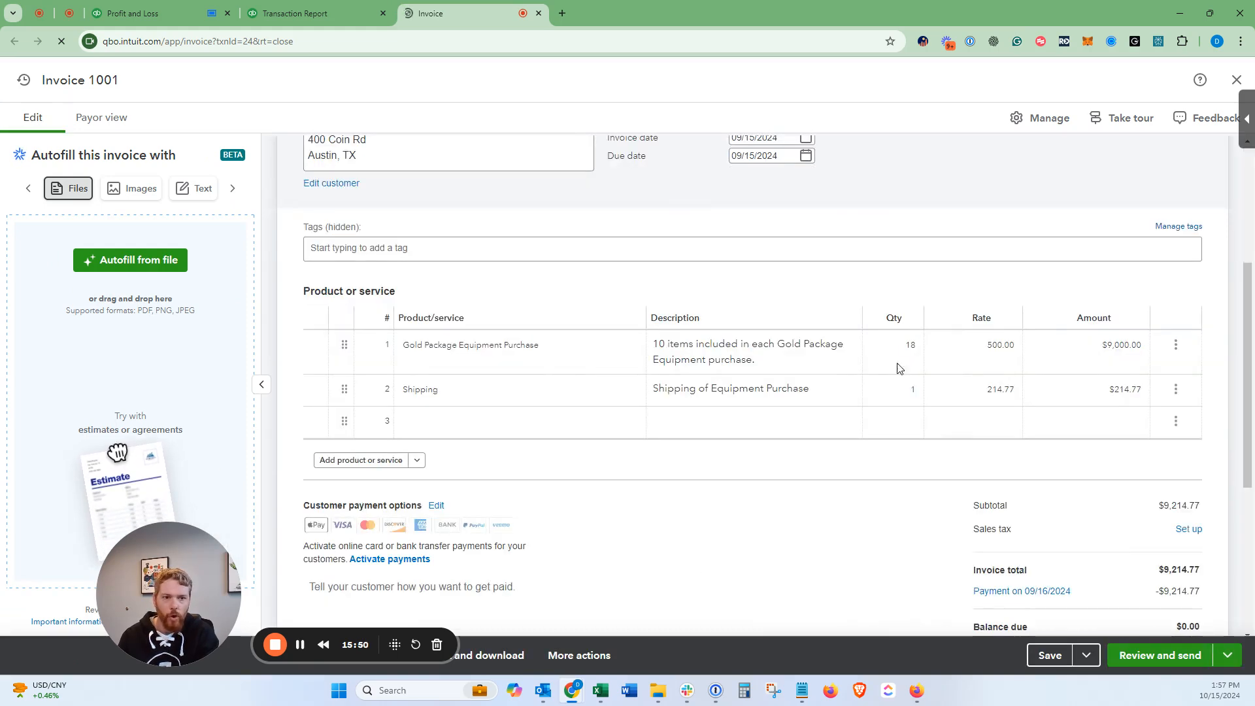
{"action": "scroll", "coordinate": [893, 417], "scroll_direction": "down", "scroll_amount": 3}
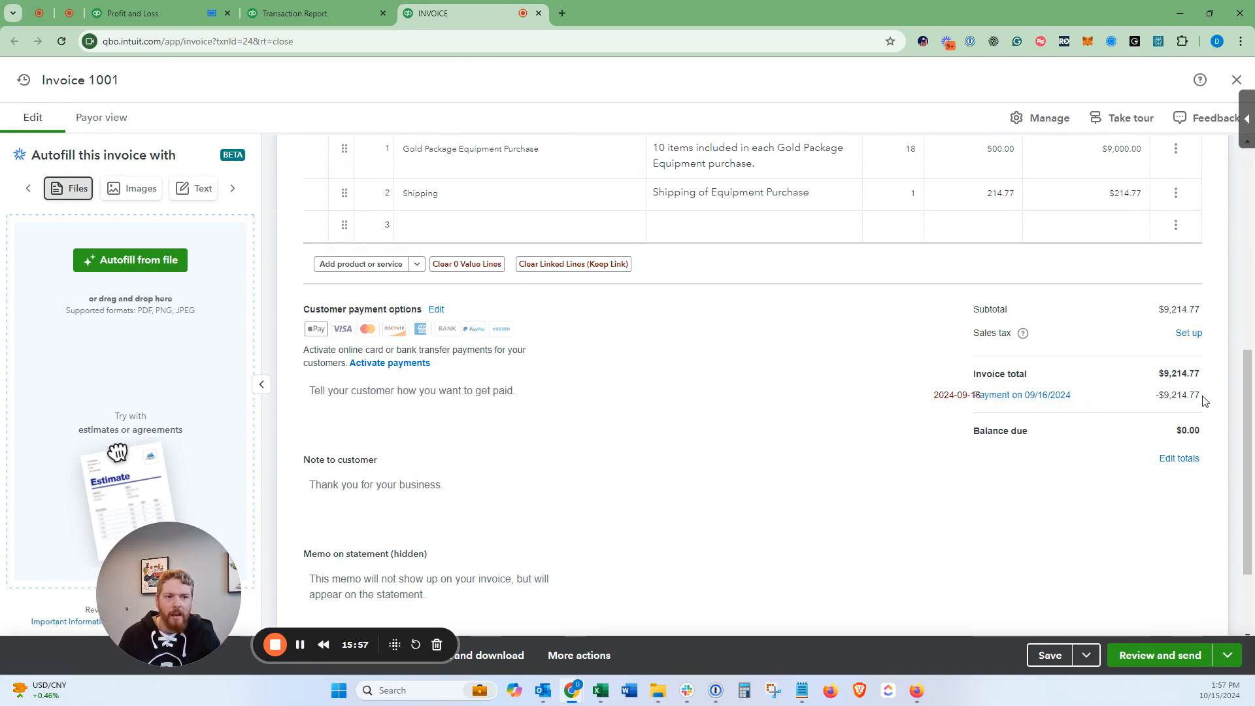
{"action": "left_click", "coordinate": [1026, 395]}
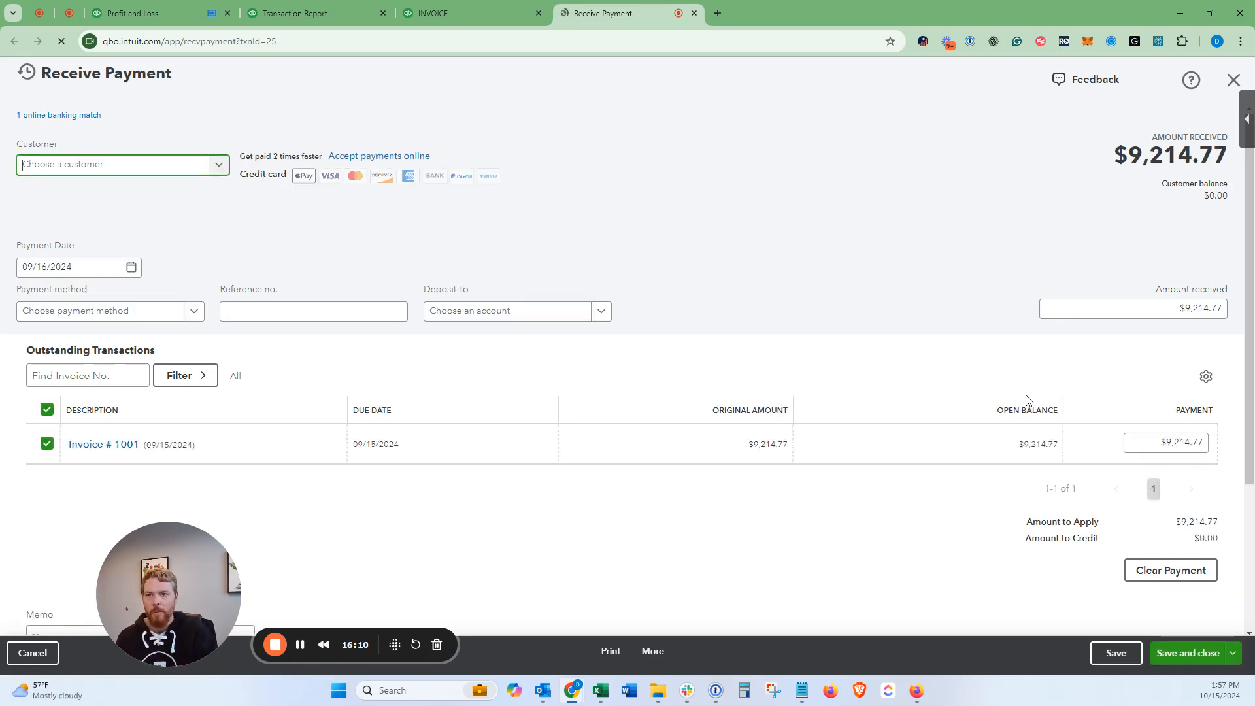
Step: Inspect the matched 09/16/2024 $9,214.77 ACH deposit from CoinSafe Enterprises, then close the payment
{"action": "left_click", "coordinate": [92, 116]}
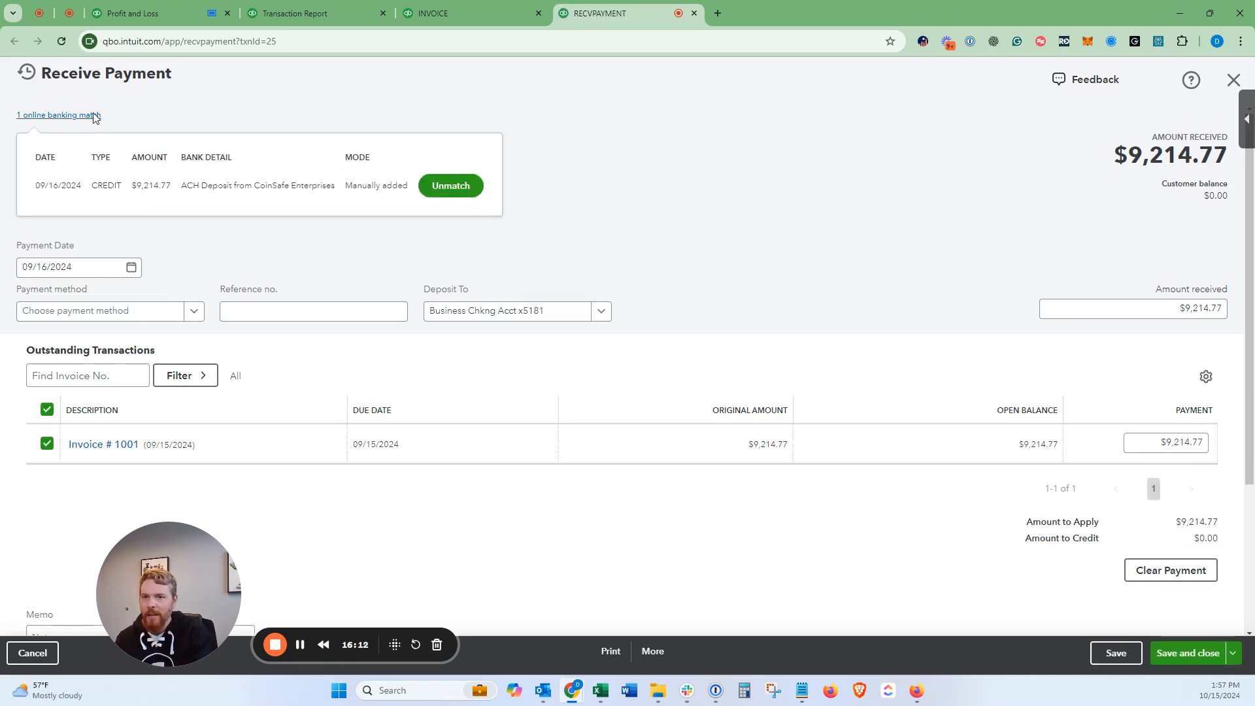
{"action": "left_click_drag", "start_coordinate": [183, 181], "coordinate": [326, 188]}
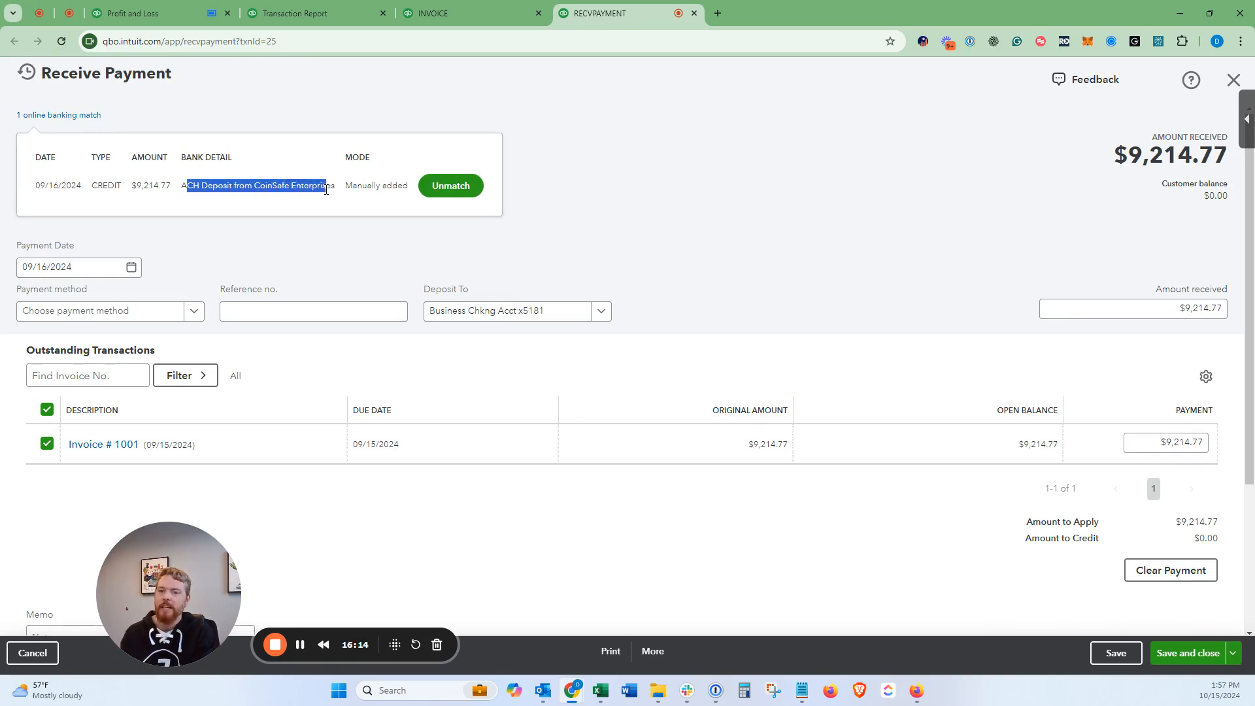
{"action": "left_click_drag", "start_coordinate": [131, 186], "coordinate": [177, 189]}
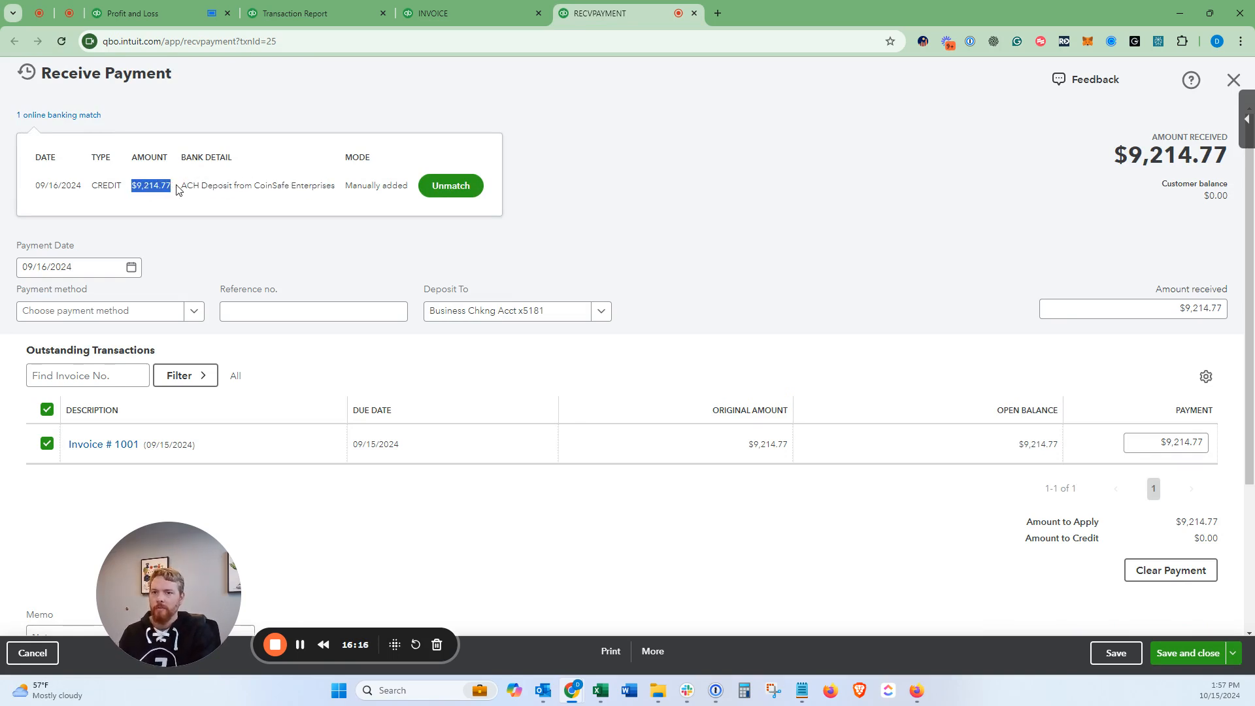
{"action": "left_click", "coordinate": [760, 157]}
{"action": "left_click", "coordinate": [53, 117]}
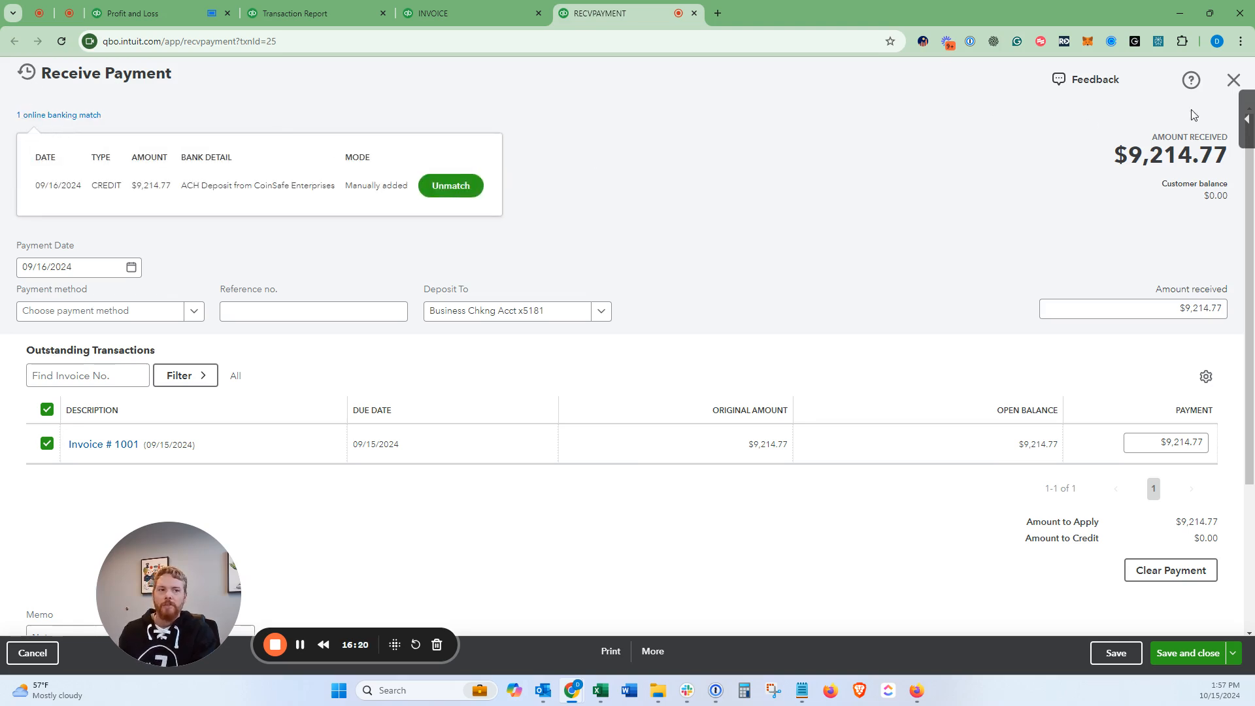
{"action": "left_click", "coordinate": [1234, 79]}
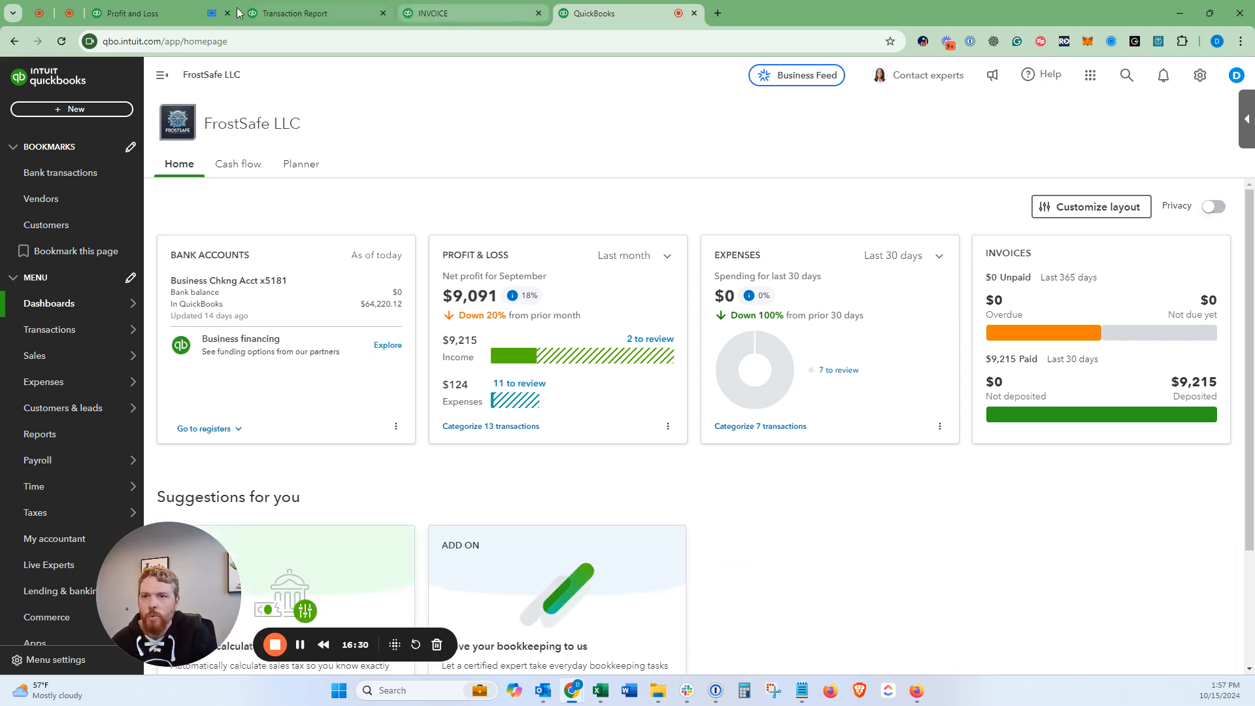
Step: Go to the Customers list and start a new customer
{"action": "left_click", "coordinate": [164, 13]}
{"action": "mouse_move", "coordinate": [52, 418]}
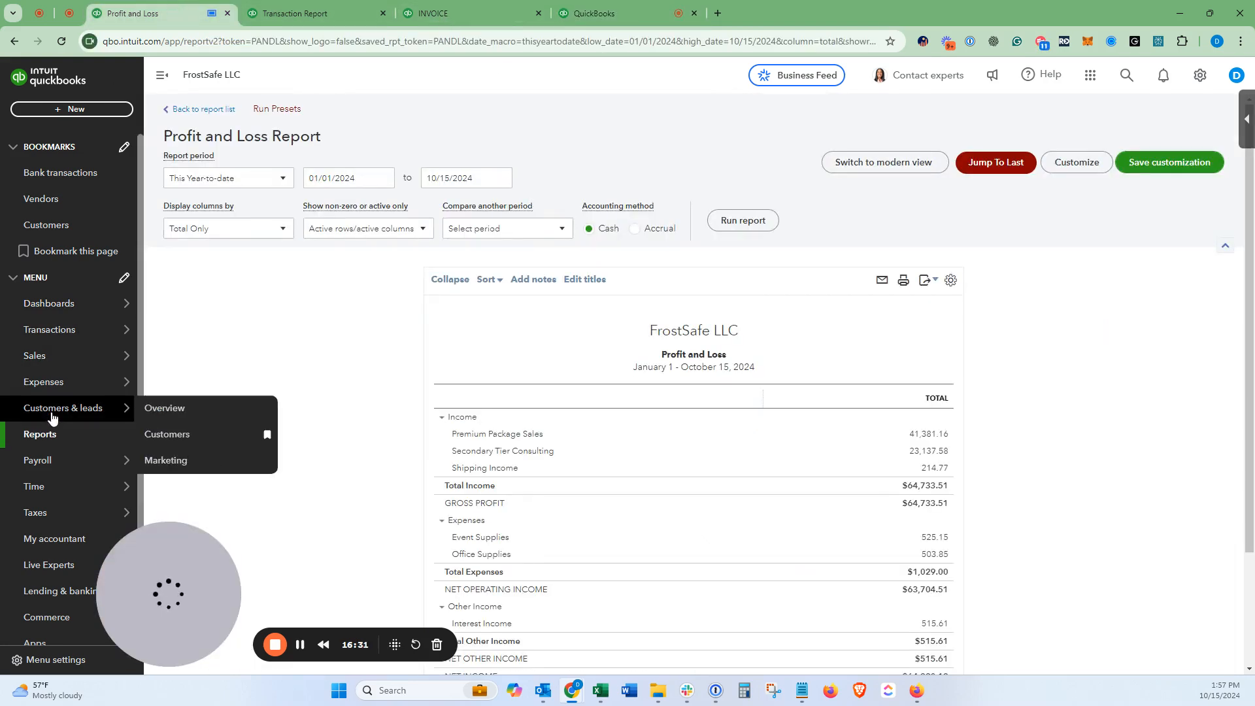
{"action": "left_click", "coordinate": [212, 434]}
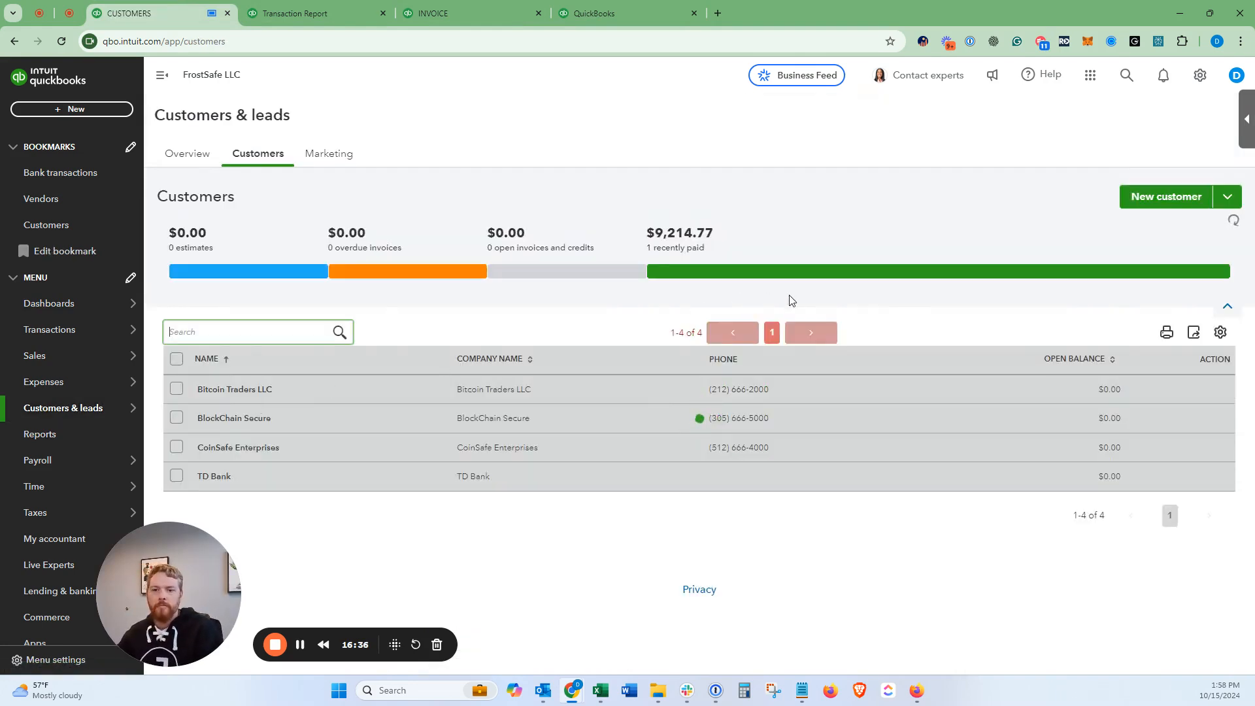
{"action": "left_click", "coordinate": [1157, 199]}
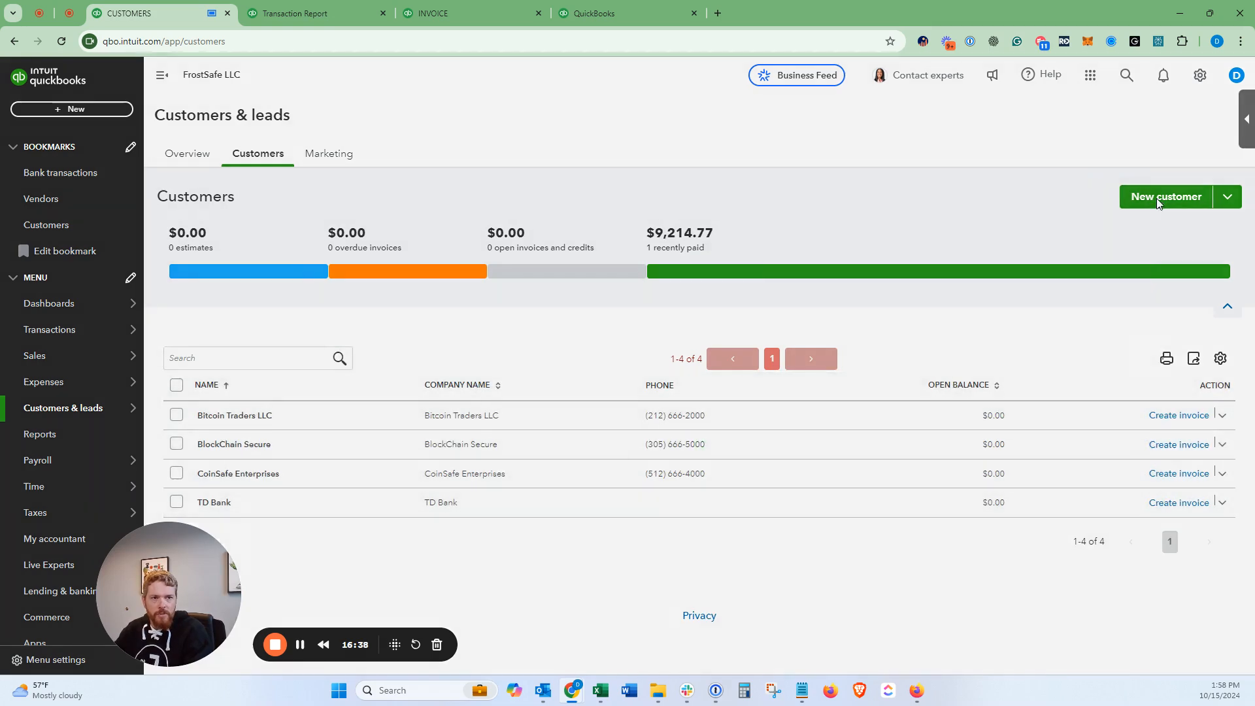
Step: Paste the company name SafeCoin Users, the customer's e-mail and phone number from the spreadsheet
{"action": "key", "text": "alt+Tab"}
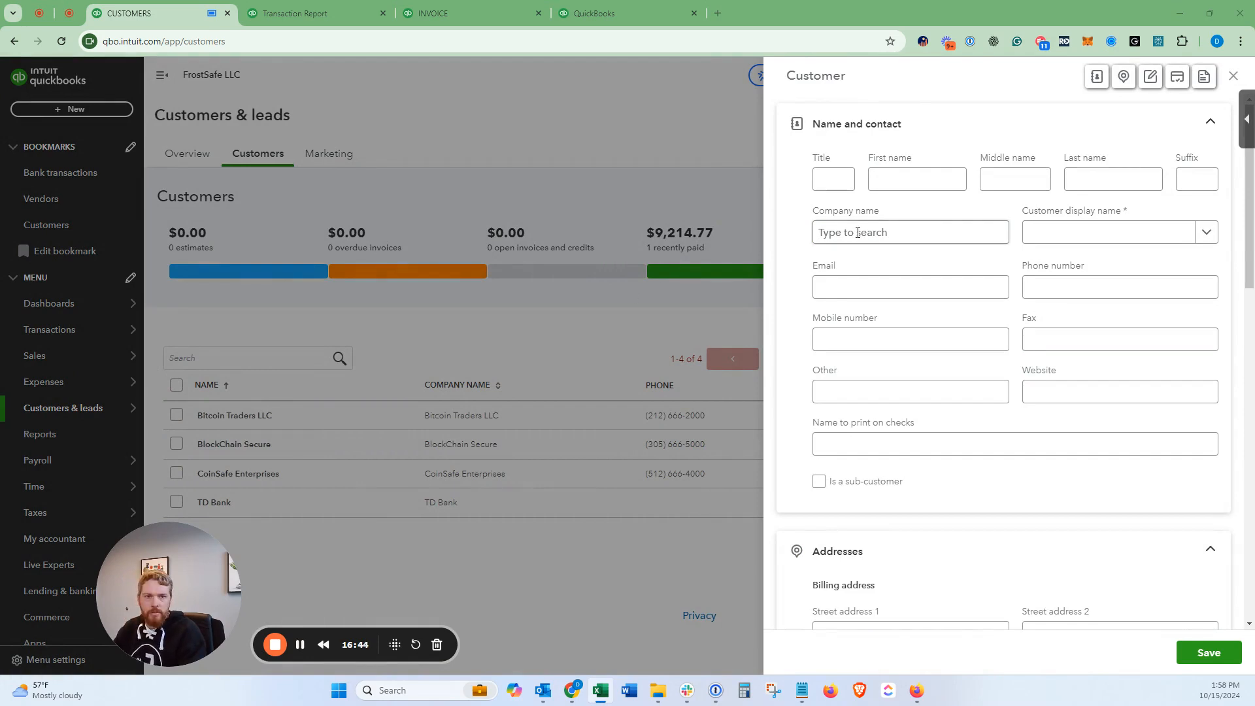
{"action": "key", "text": "alt+Tab"}
{"action": "type", "text": "SafeCoin Users"}
{"action": "key", "text": "Tab"}
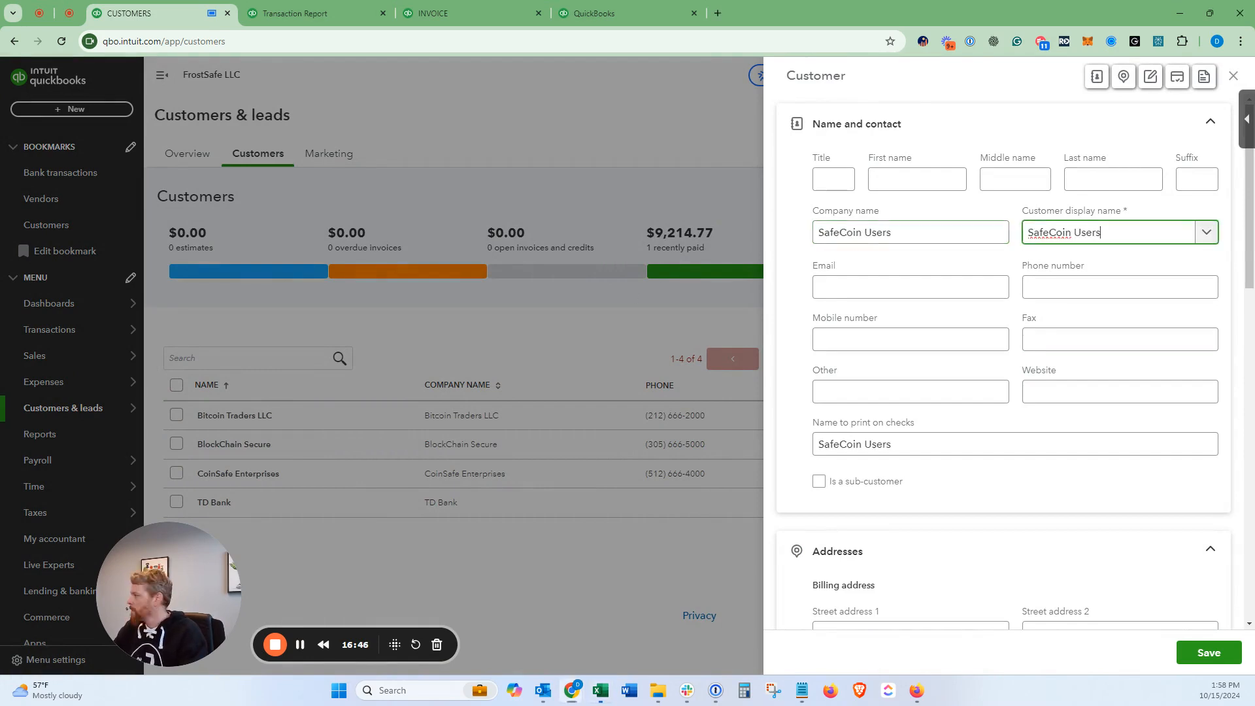
{"action": "key", "text": "alt+Tab"}
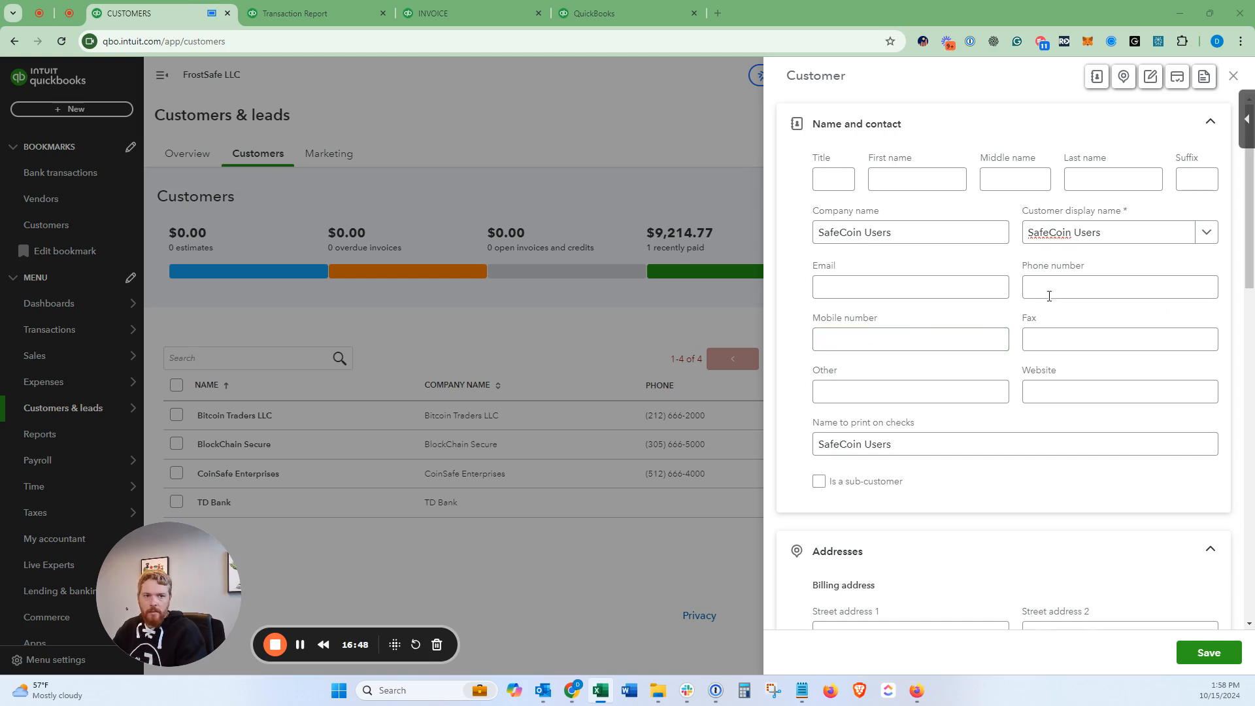
{"action": "key", "text": "alt+Tab"}
{"action": "left_click", "coordinate": [1064, 286]}
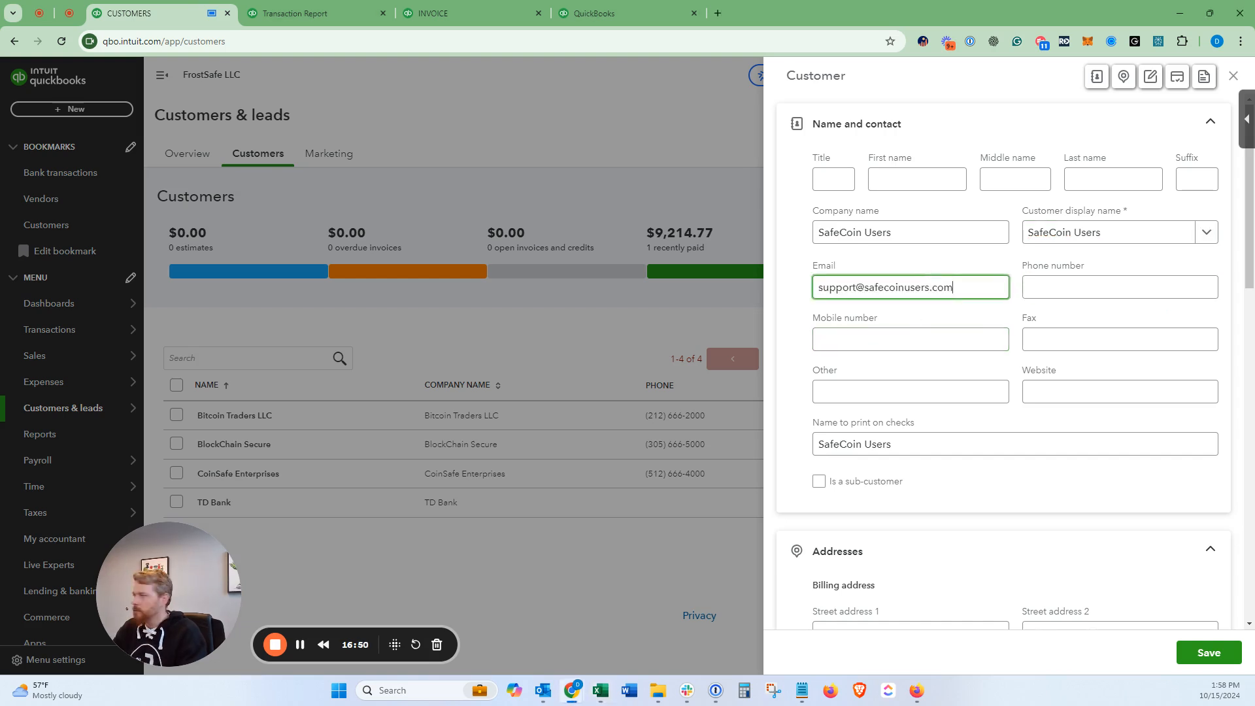
{"action": "key", "text": "alt+Tab"}
{"action": "key", "text": "alt+Tab"}
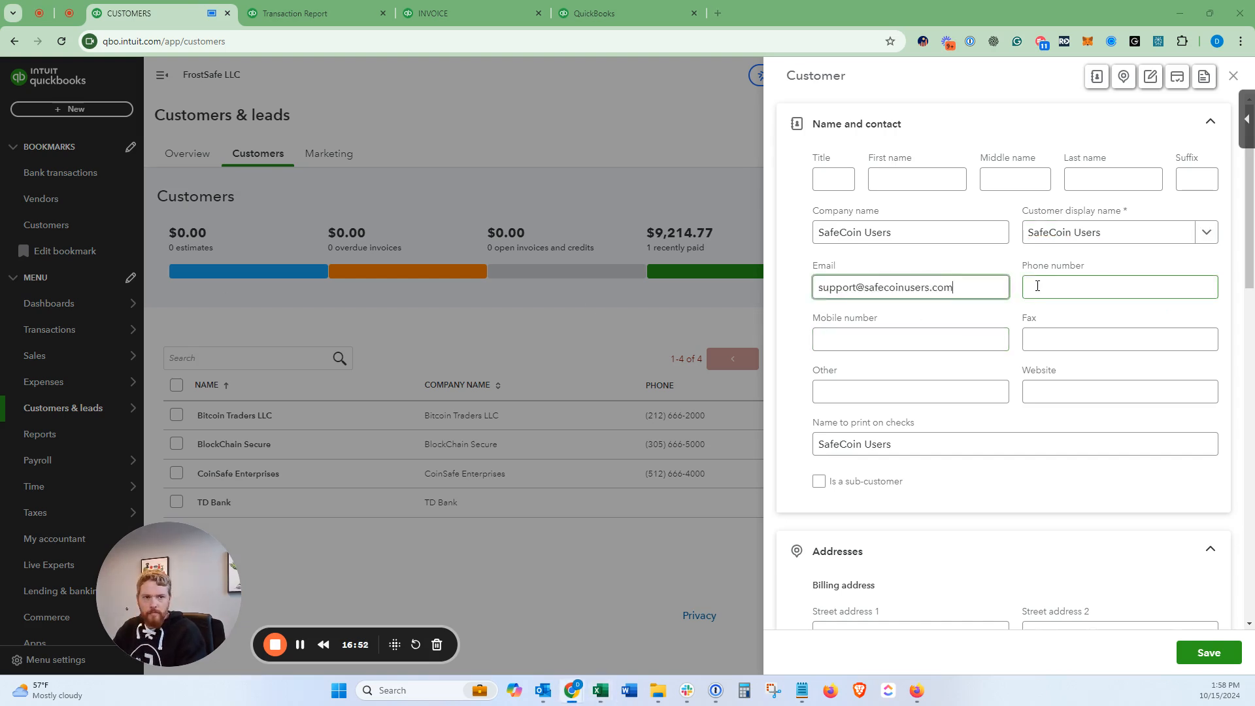
{"action": "left_click", "coordinate": [1031, 283]}
{"action": "key", "text": "alt+Tab"}
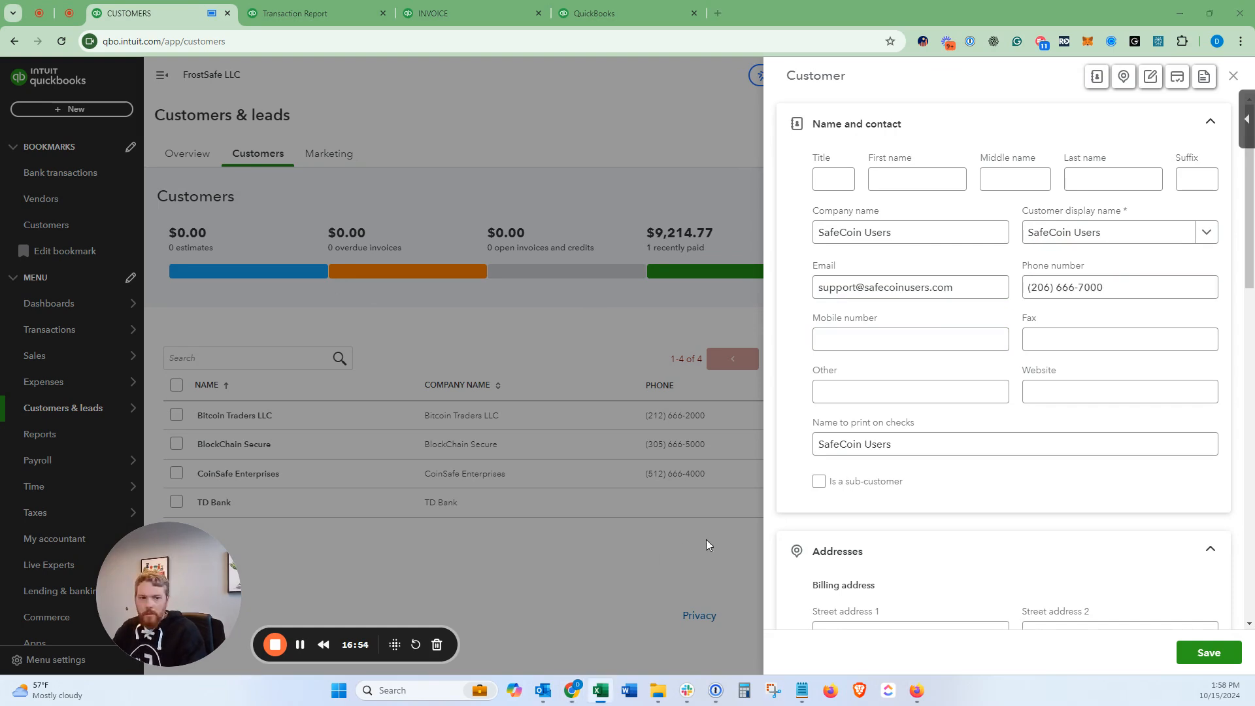
Step: Split the pasted address into street, city and state WA, then save the customer
{"action": "scroll", "coordinate": [827, 462], "scroll_direction": "down", "scroll_amount": 2}
{"action": "key", "text": "alt+Tab"}
{"action": "left_click", "coordinate": [843, 502]}
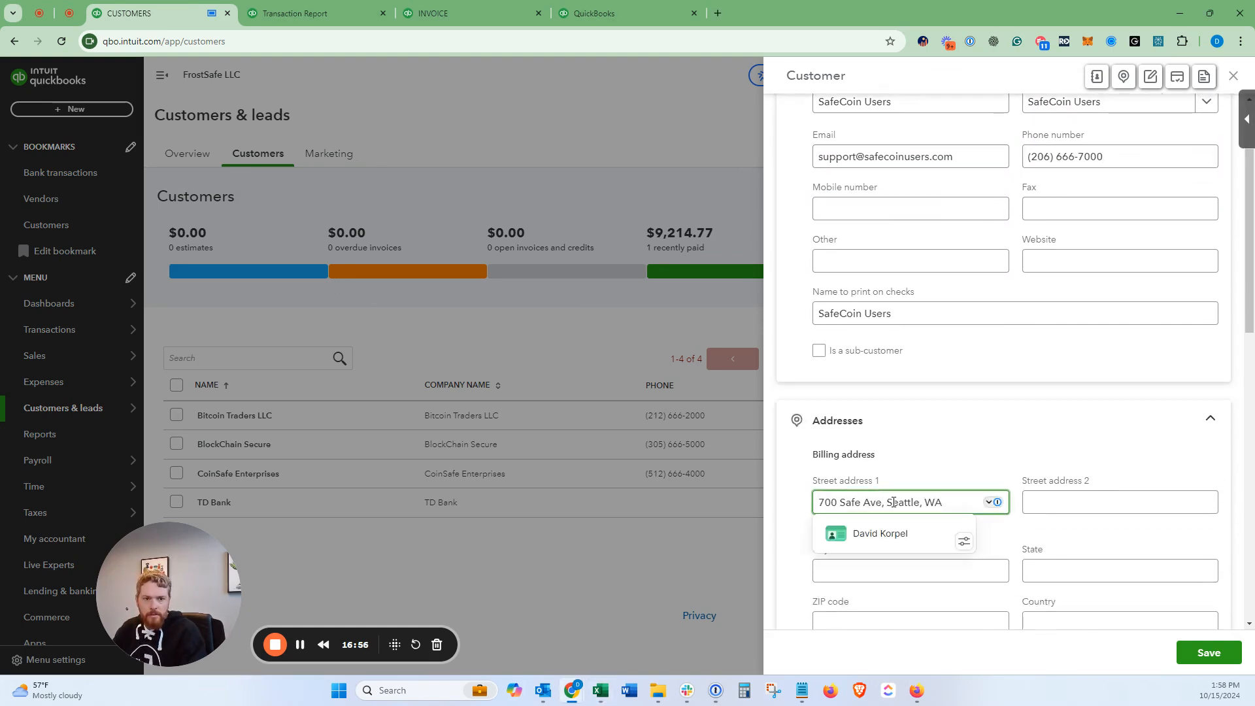
{"action": "double_click", "coordinate": [893, 503]}
{"action": "key", "text": "ctrl+x"}
{"action": "left_click", "coordinate": [875, 574]}
{"action": "key", "text": "ctrl+v"}
{"action": "key", "text": "Tab"}
{"action": "type", "text": "WA"}
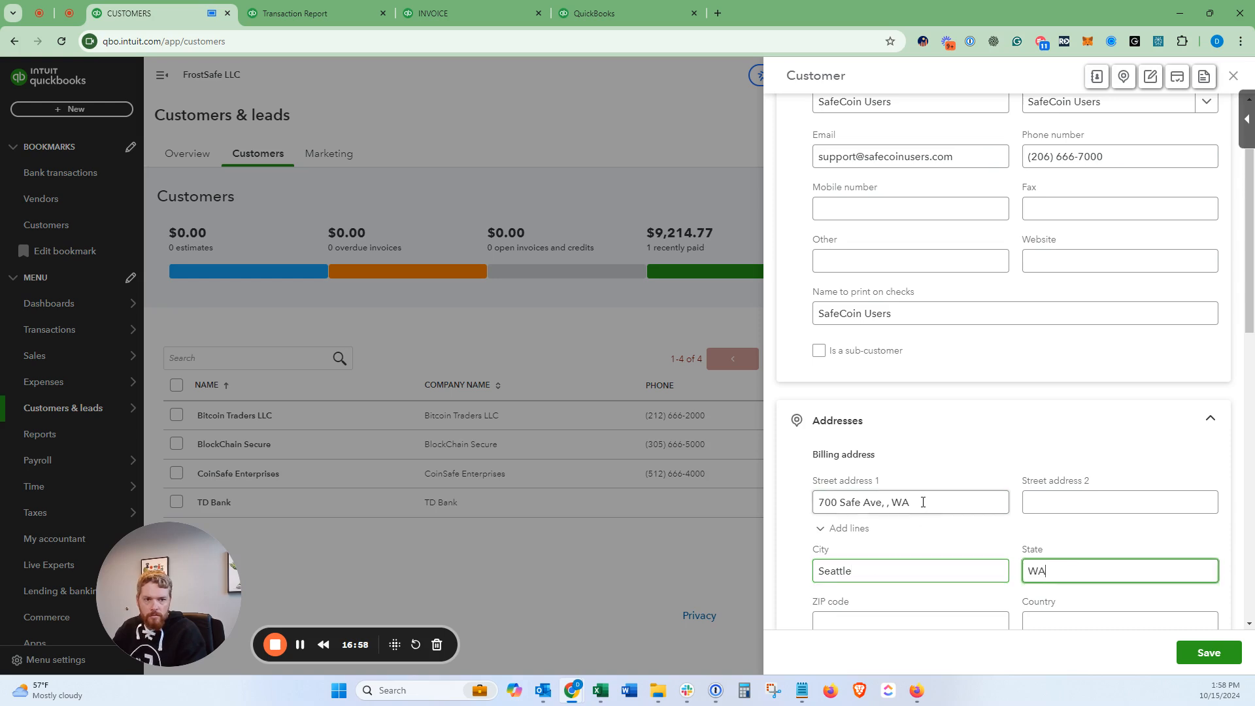
{"action": "left_click_drag", "start_coordinate": [922, 502], "coordinate": [884, 502]}
{"action": "key", "text": "BackSpace"}
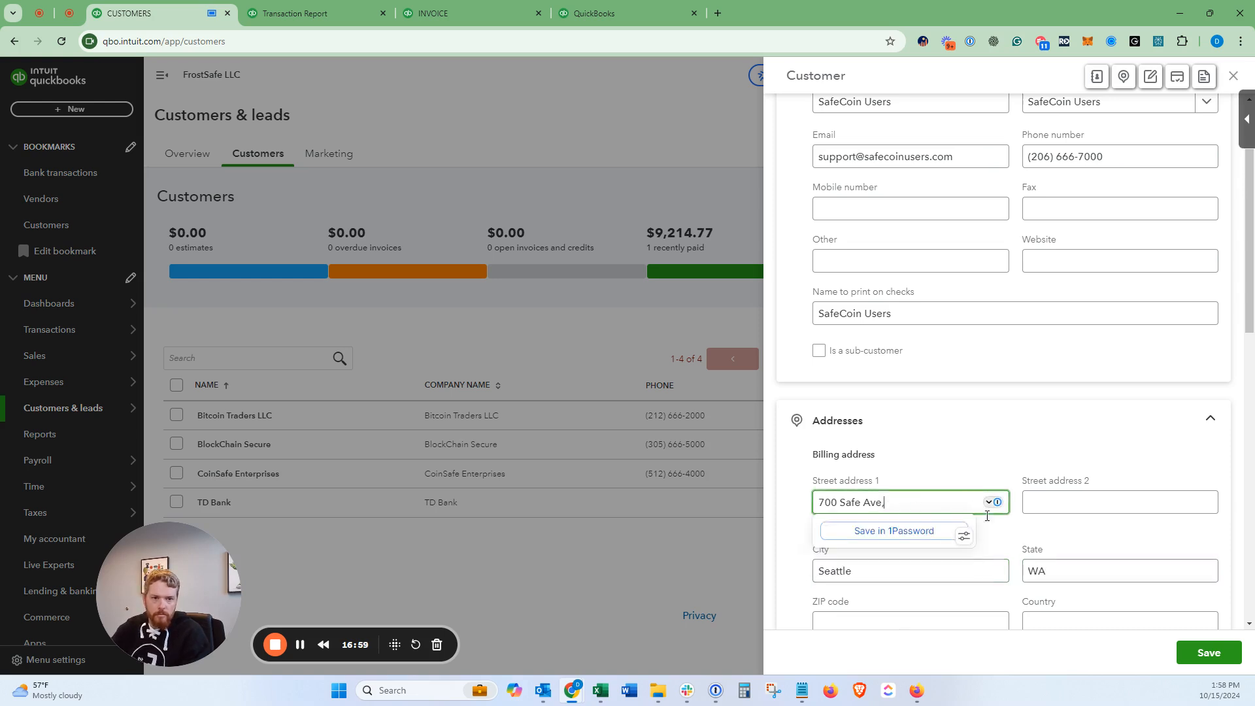
{"action": "left_click", "coordinate": [1194, 653]}
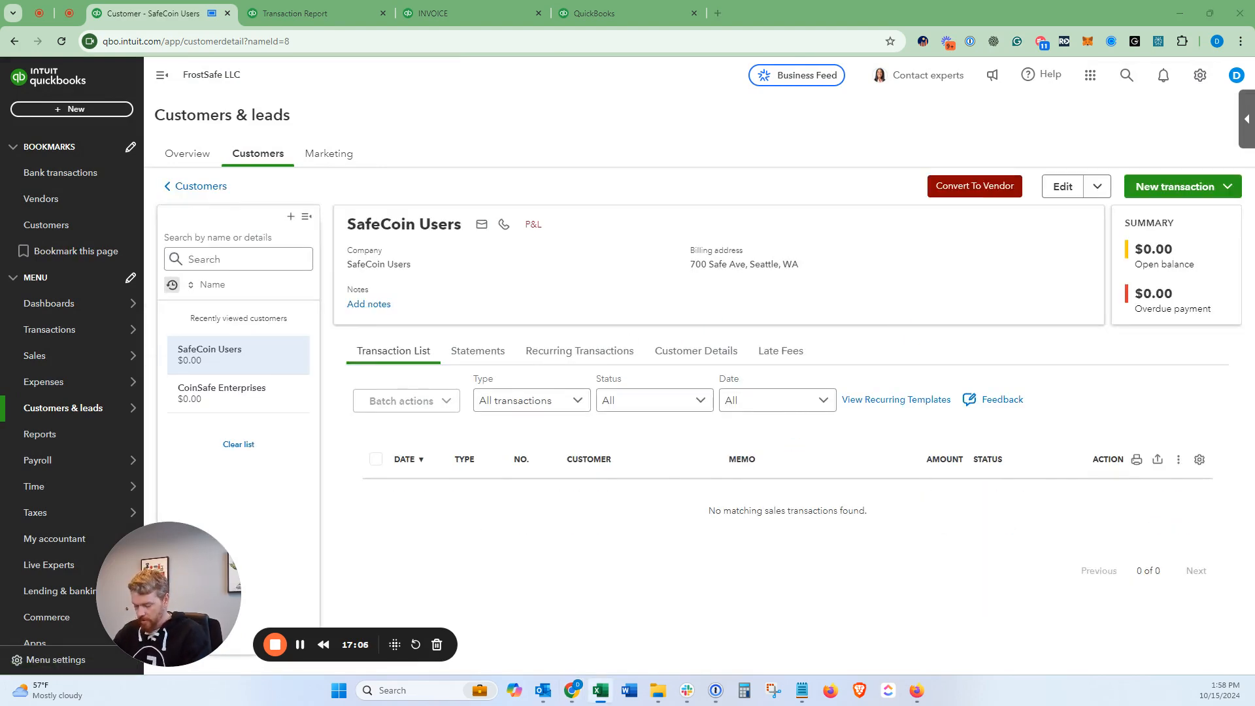
Step: Create an invoice for SafeCoin Users dated 4/01/2024, giving a 05/01/2024 Net 30 due date
{"action": "left_click", "coordinate": [1175, 196]}
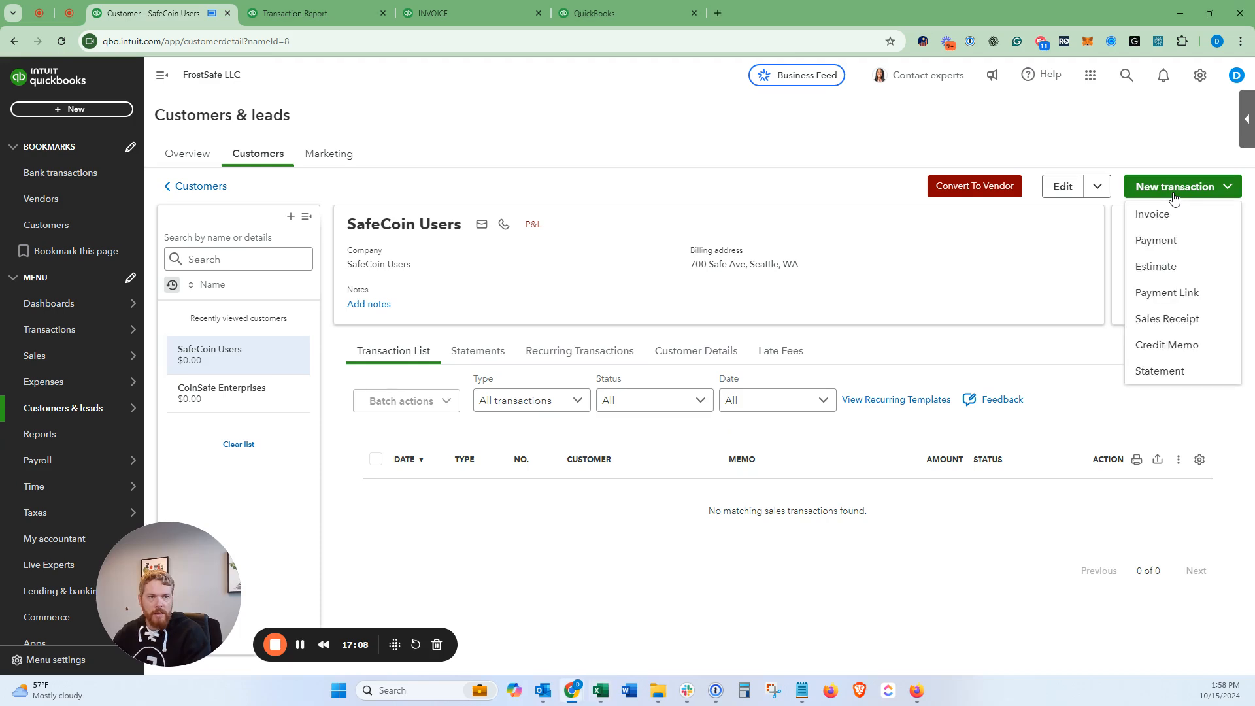
{"action": "left_click", "coordinate": [1170, 218]}
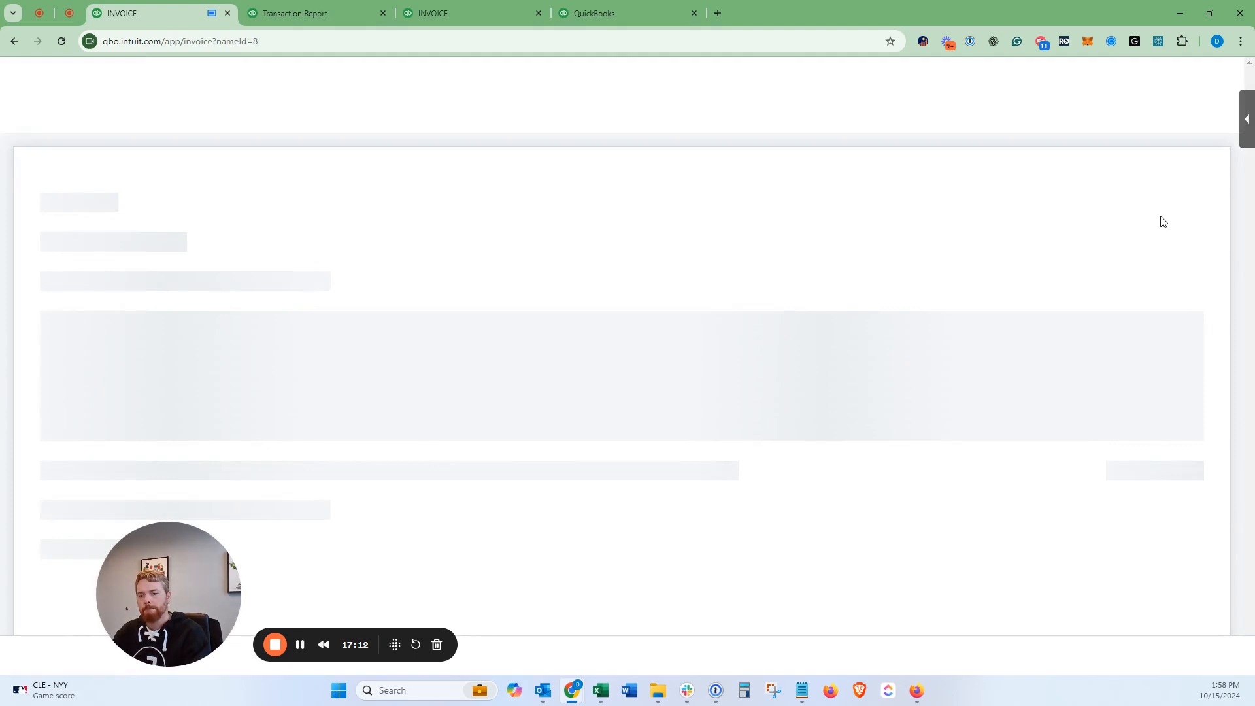
{"action": "left_click", "coordinate": [752, 432]}
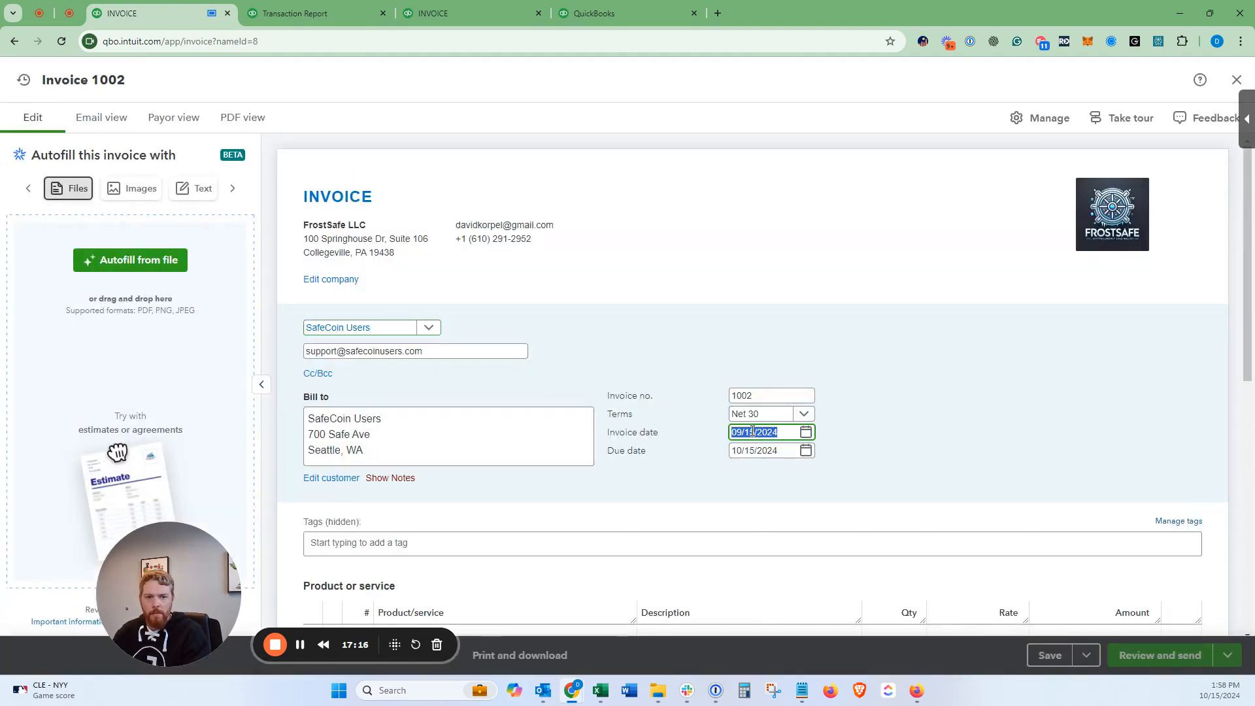
{"action": "type", "text": "4"}
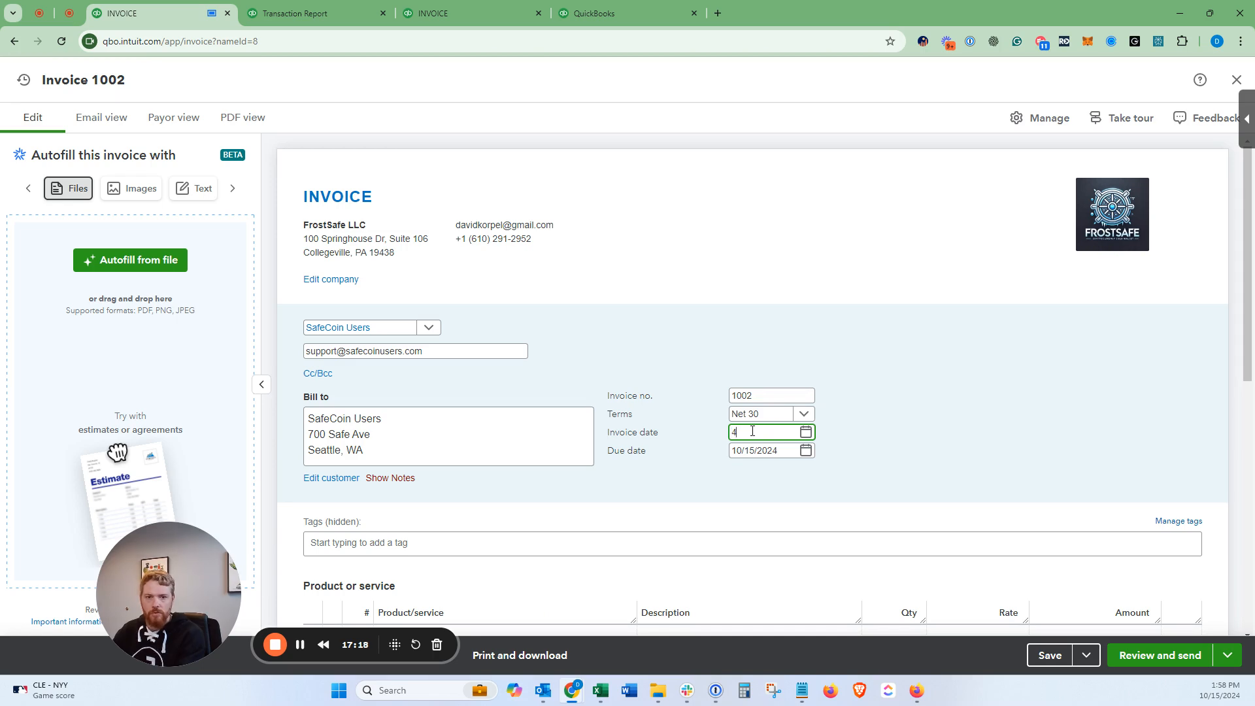
{"action": "type", "text": "/01/2024"}
{"action": "key", "text": "Tab"}
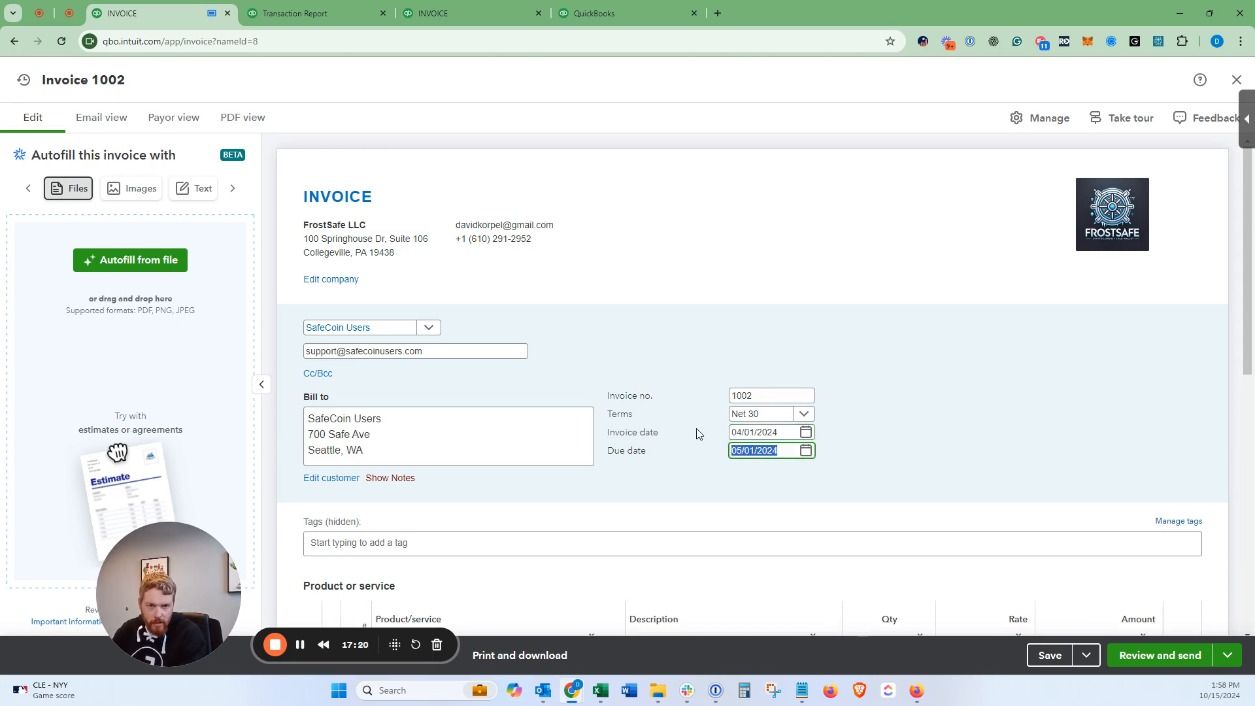
{"action": "key", "text": "shift+Tab"}
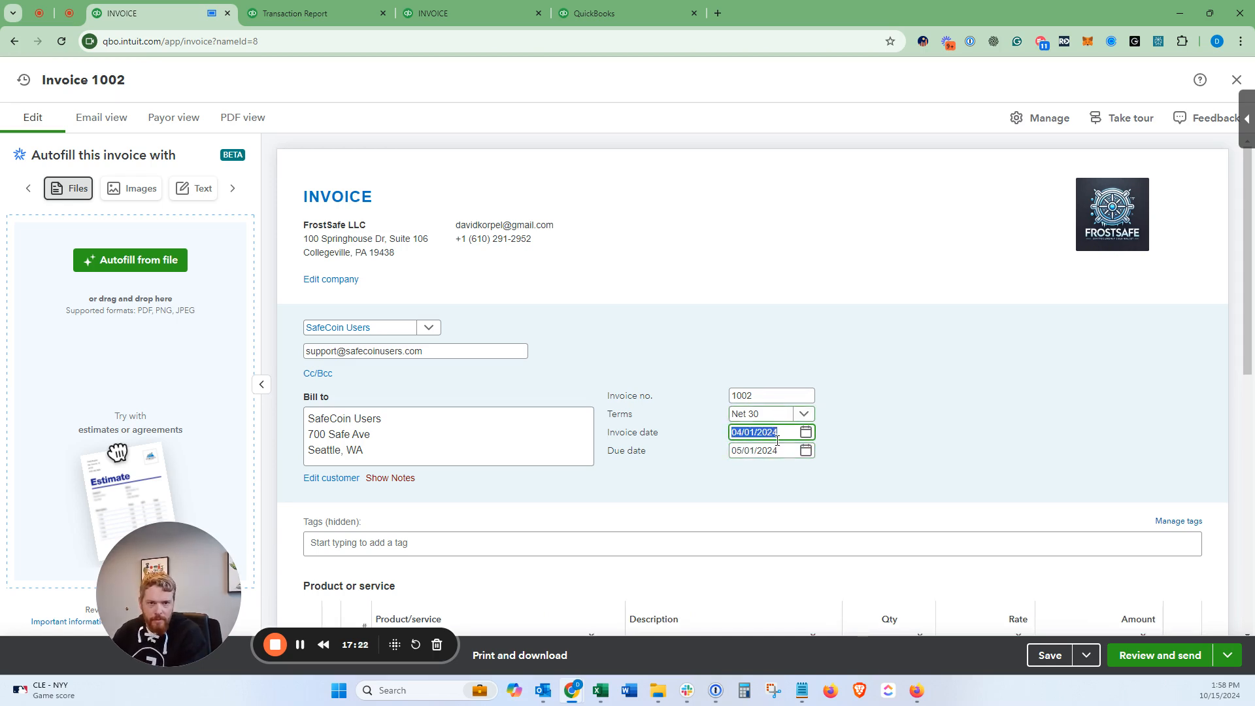
Step: Add Gold Package Equipment Purchase as line 1 with quantity 19
{"action": "key", "text": "Tab"}
{"action": "key", "text": "shift+Tab"}
{"action": "scroll", "coordinate": [850, 418], "scroll_direction": "down", "scroll_amount": 2}
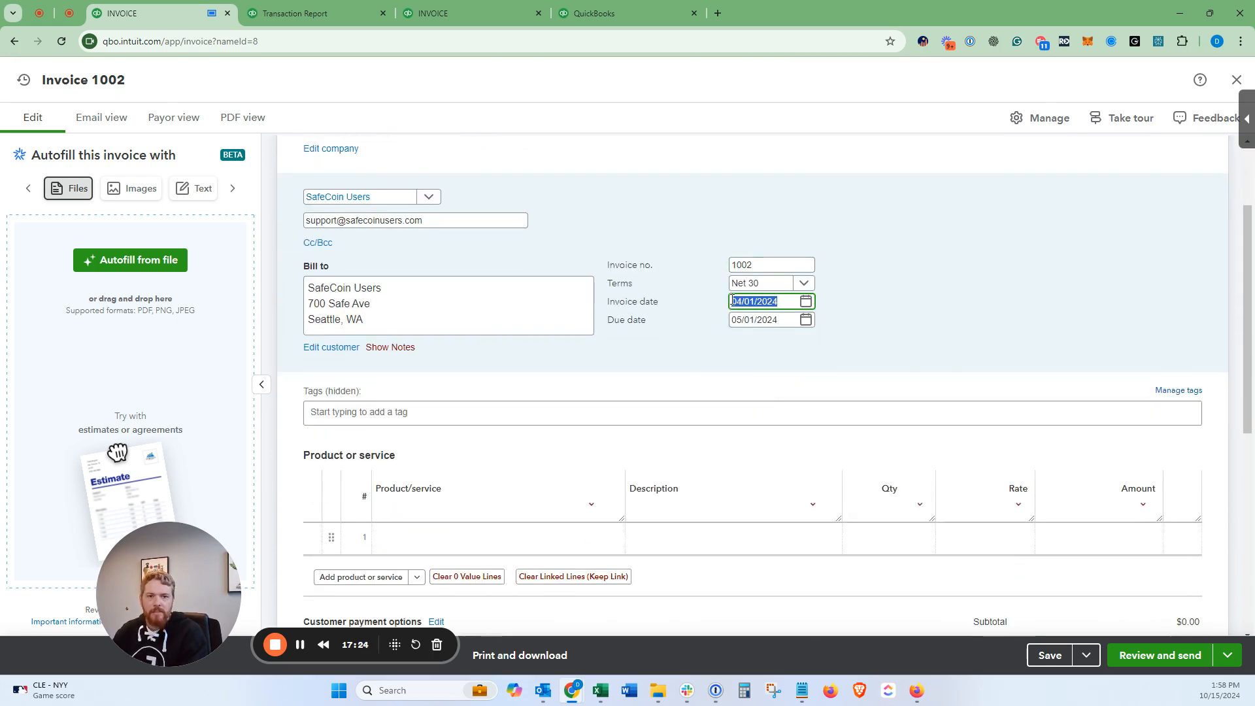
{"action": "left_click", "coordinate": [474, 542]}
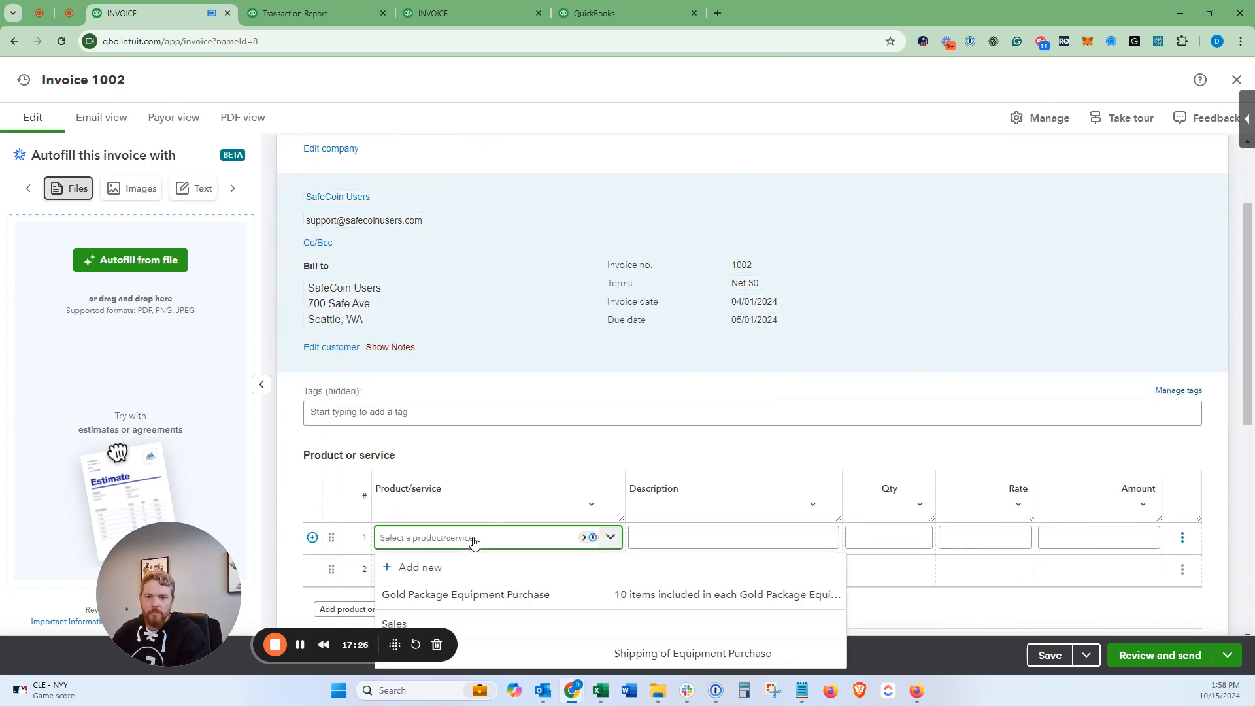
{"action": "left_click", "coordinate": [486, 597]}
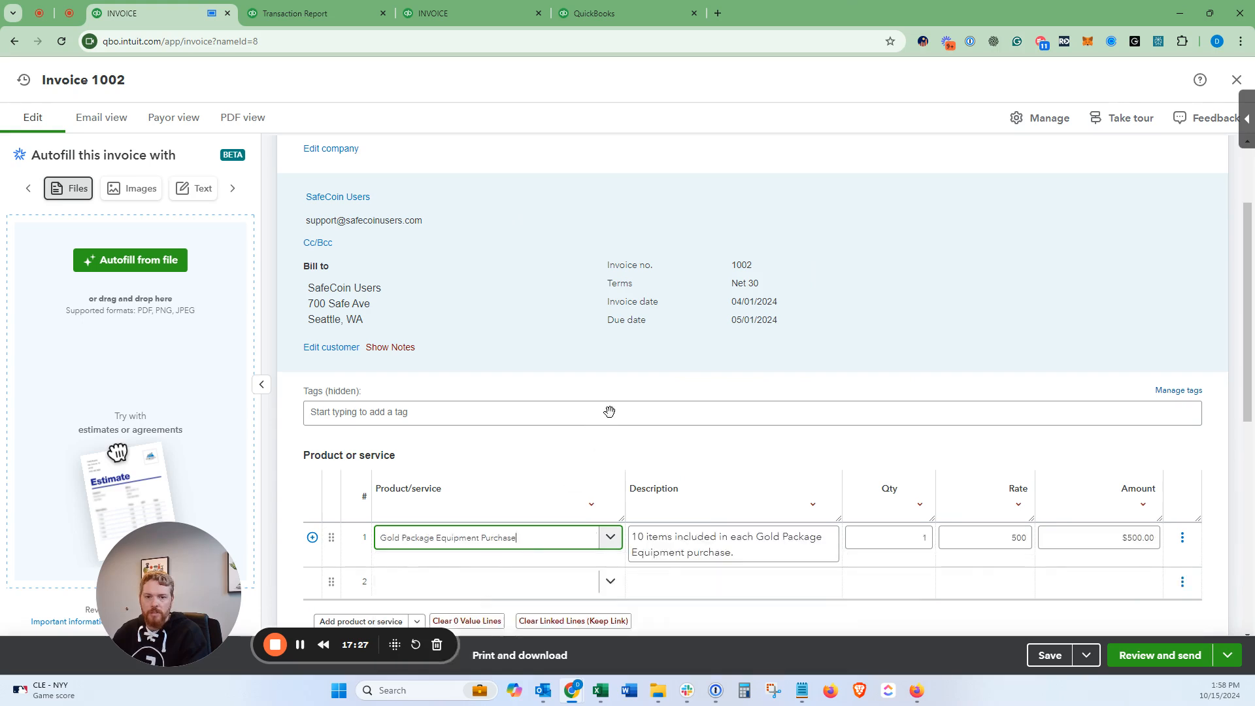
{"action": "scroll", "coordinate": [640, 394], "scroll_direction": "down", "scroll_amount": 1}
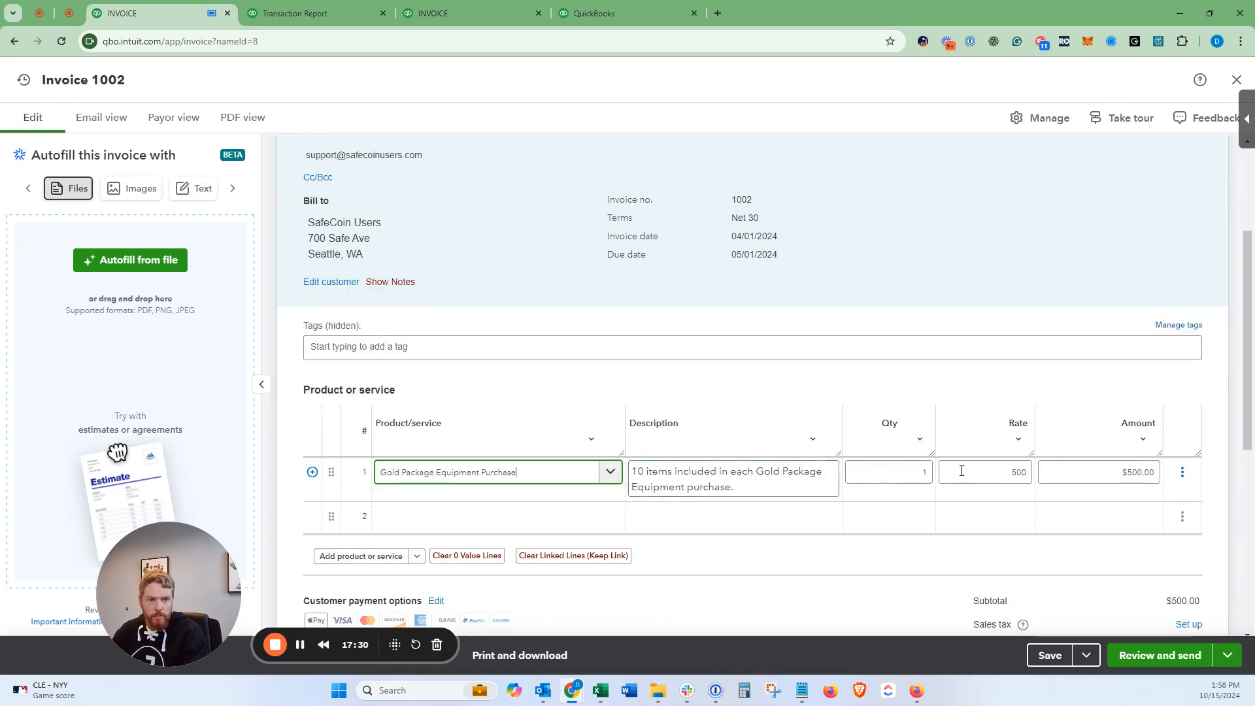
{"action": "left_click", "coordinate": [896, 473]}
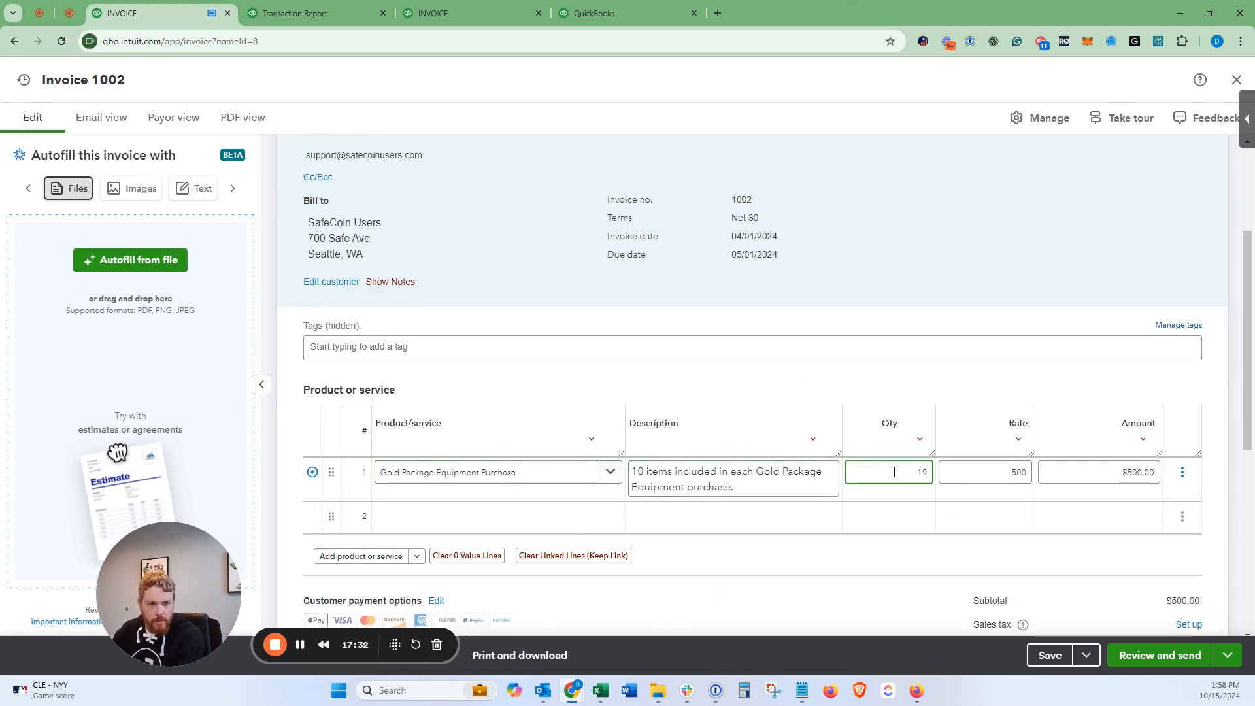
{"action": "key", "text": "Tab"}
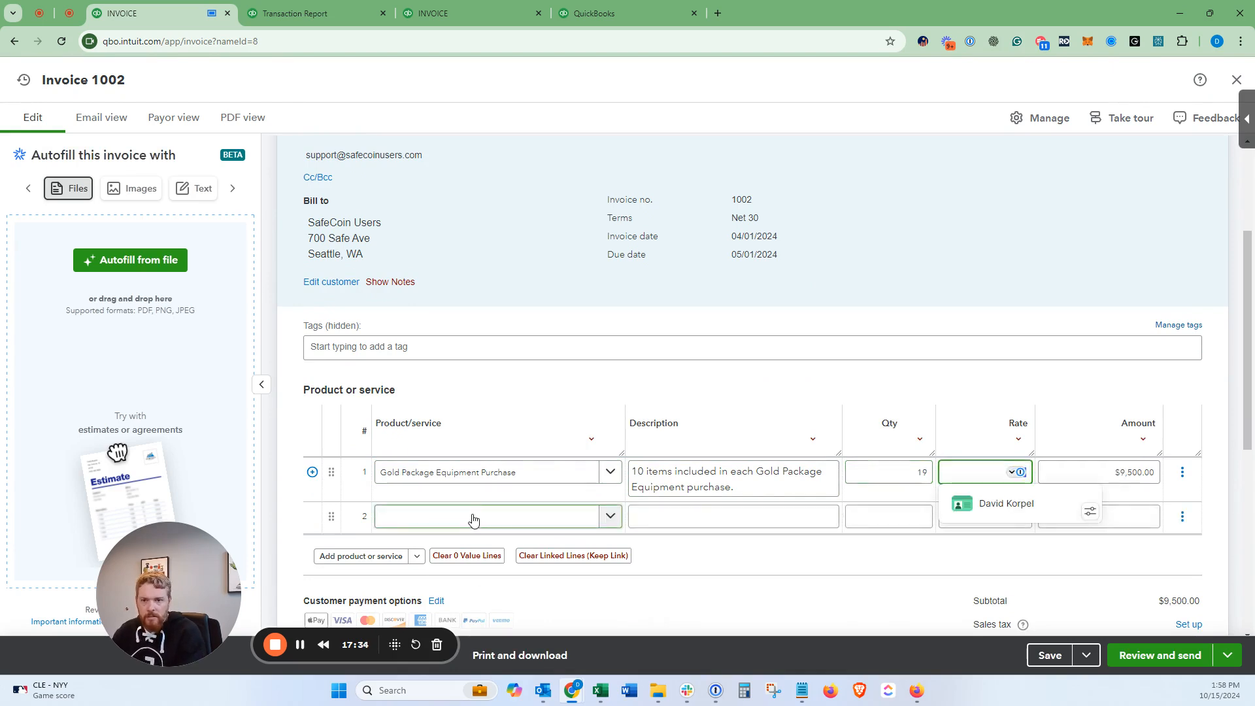
Step: Add a Shipping line at 294.59 and save invoice 1002
{"action": "left_click", "coordinate": [474, 520]}
{"action": "type", "text": "shi"}
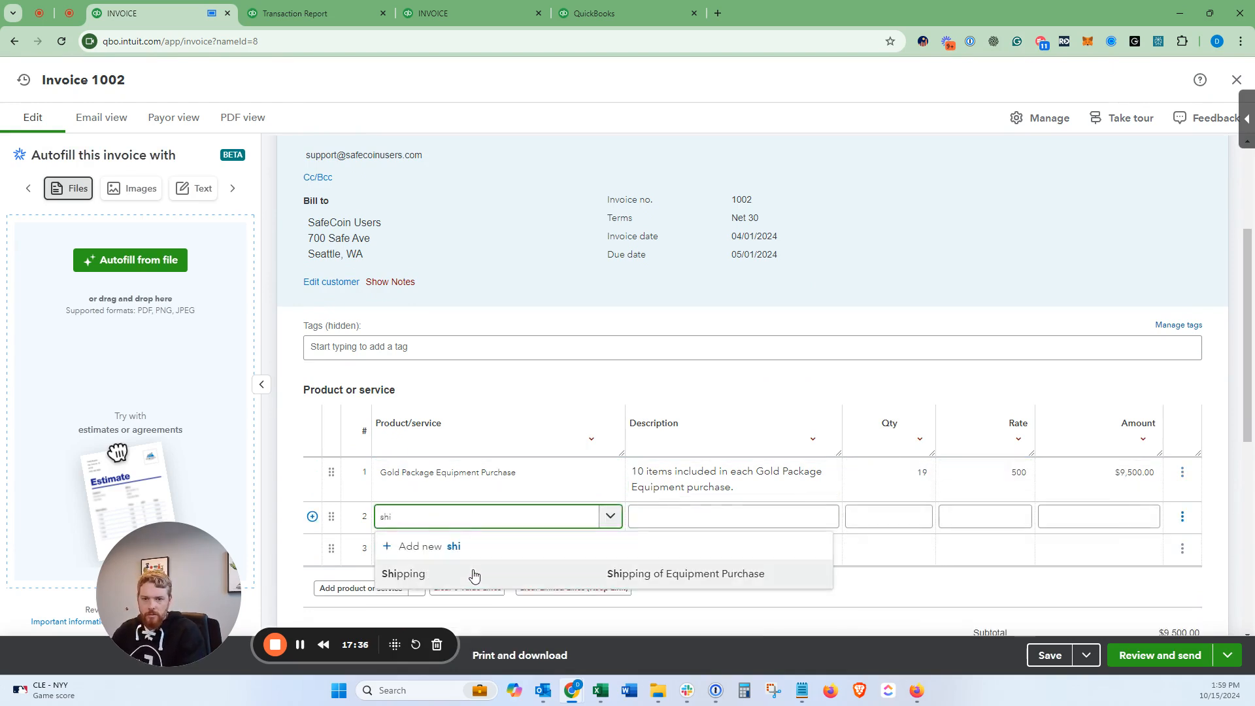
{"action": "left_click", "coordinate": [470, 574]}
{"action": "left_click", "coordinate": [972, 516]}
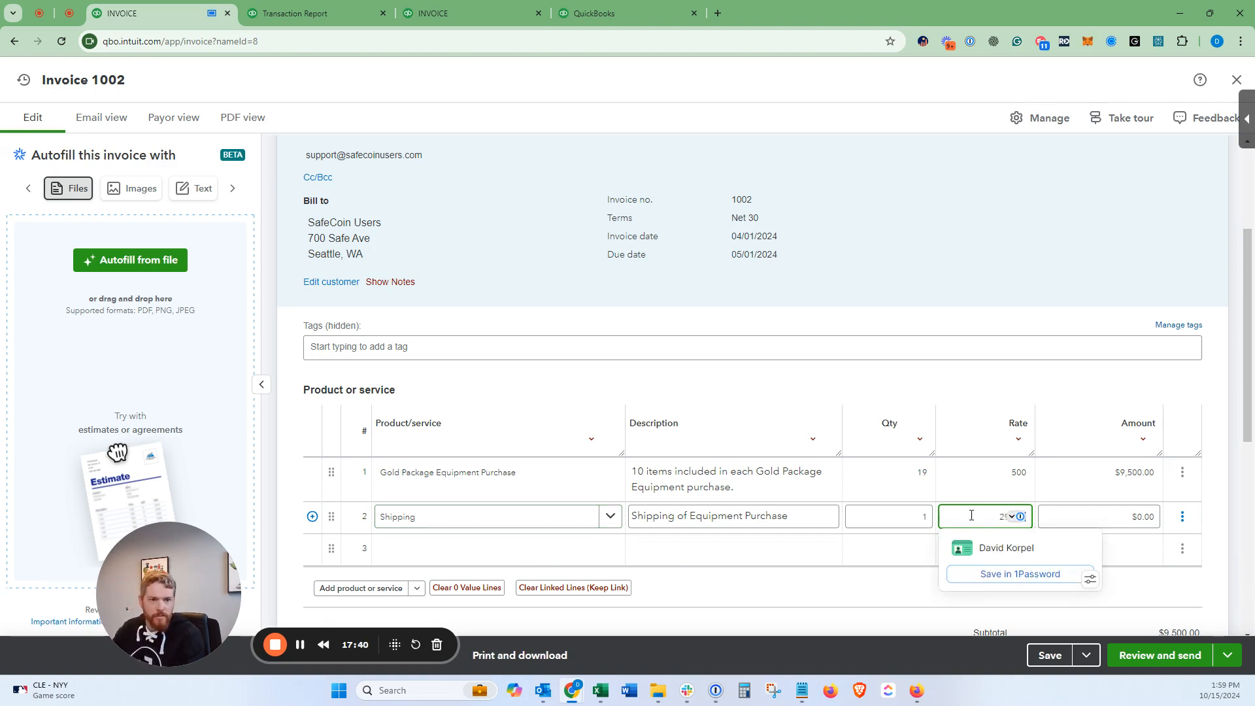
{"action": "type", "text": "294.59"}
{"action": "key", "text": "Tab"}
{"action": "left_click", "coordinate": [989, 269]}
{"action": "scroll", "coordinate": [990, 271], "scroll_direction": "down", "scroll_amount": 3}
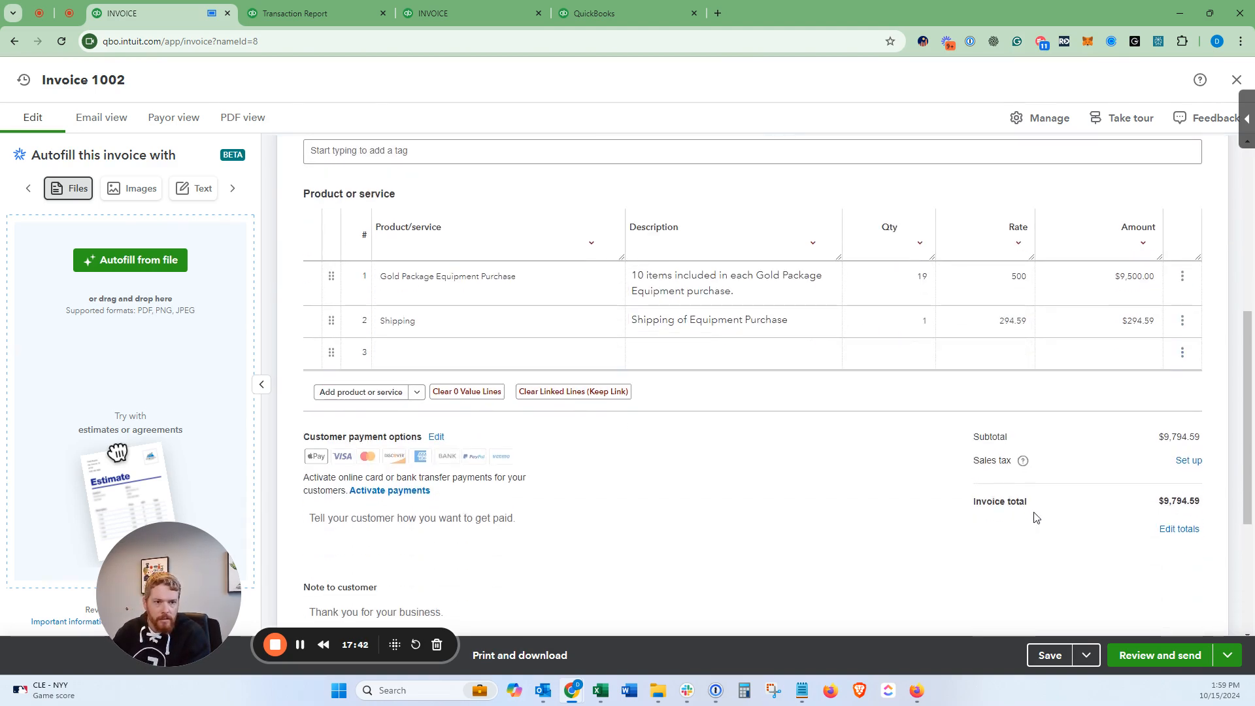
{"action": "left_click", "coordinate": [1048, 658]}
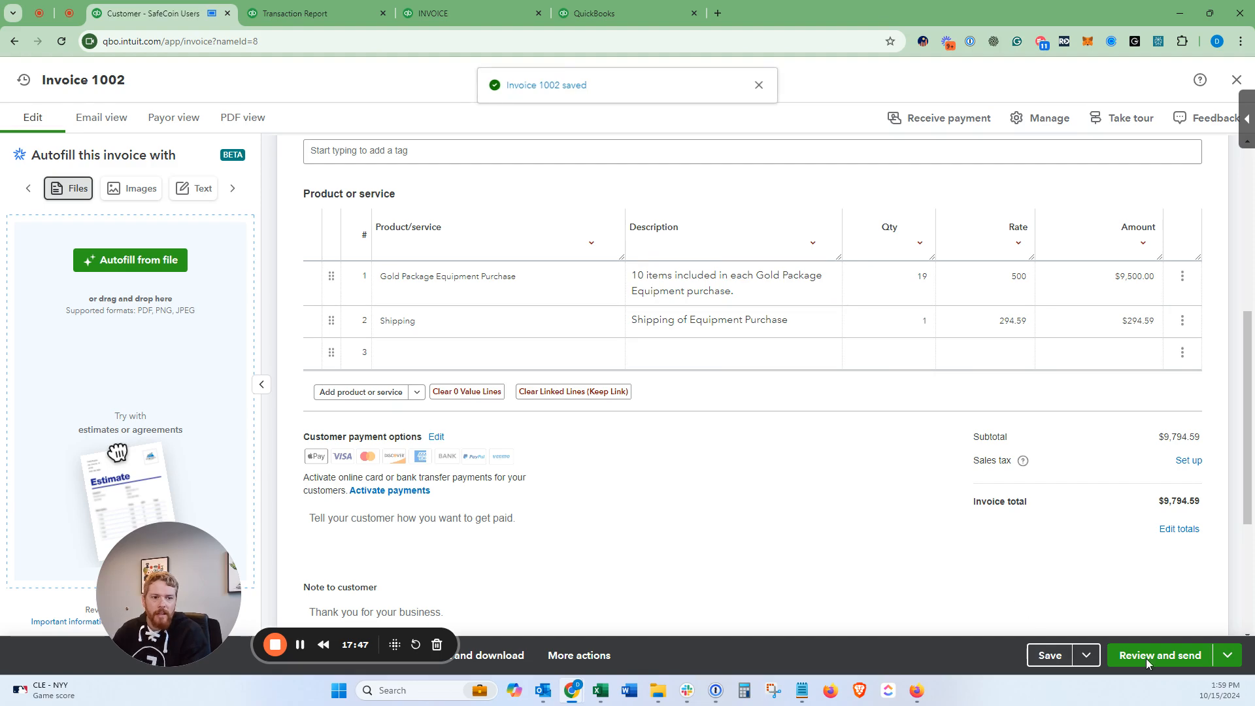
Step: Close invoice 1002 back to SafeCoin Users, now owing $9,794.59, and open New transaction
{"action": "scroll", "coordinate": [1115, 608], "scroll_direction": "down", "scroll_amount": 4}
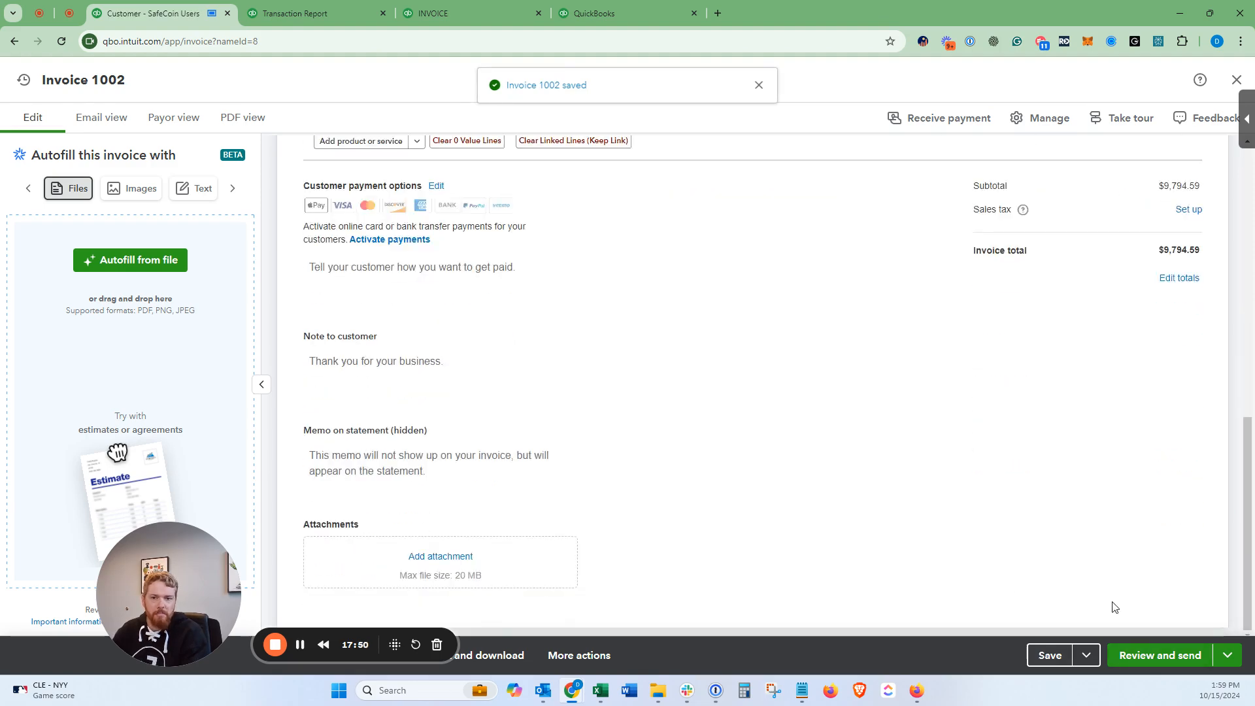
{"action": "scroll", "coordinate": [1115, 607], "scroll_direction": "up", "scroll_amount": 12}
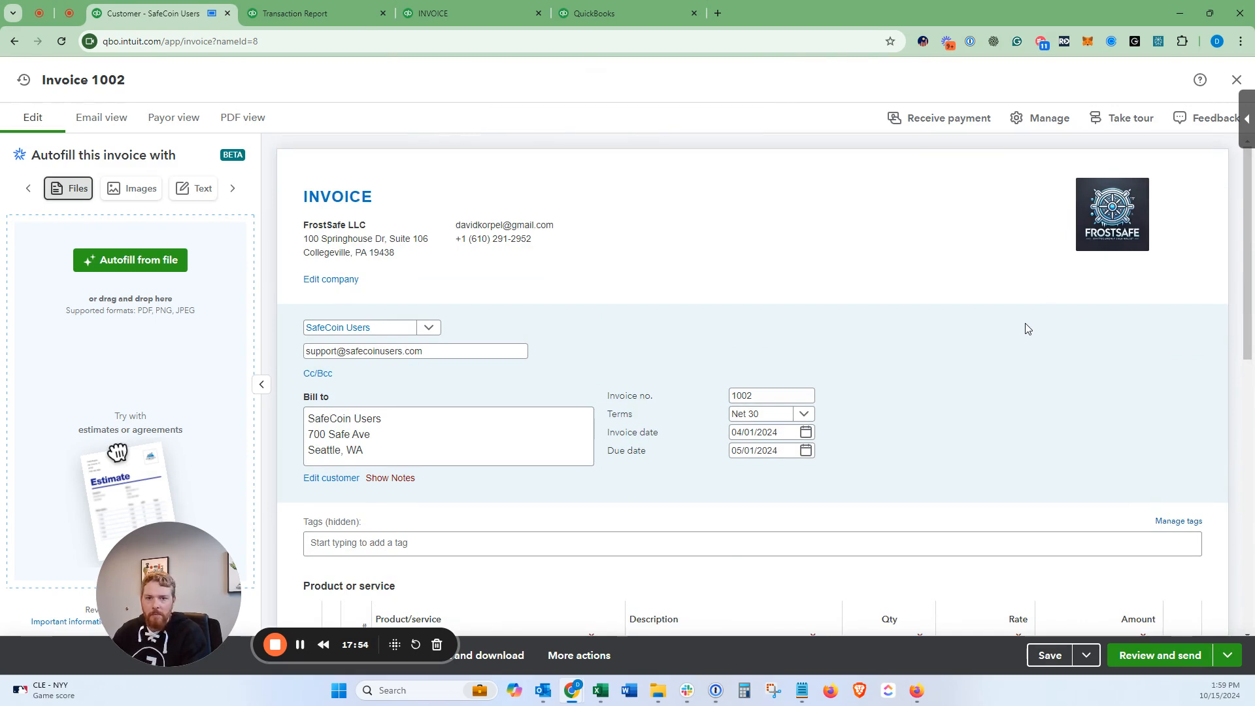
{"action": "mouse_move", "coordinate": [1117, 178]}
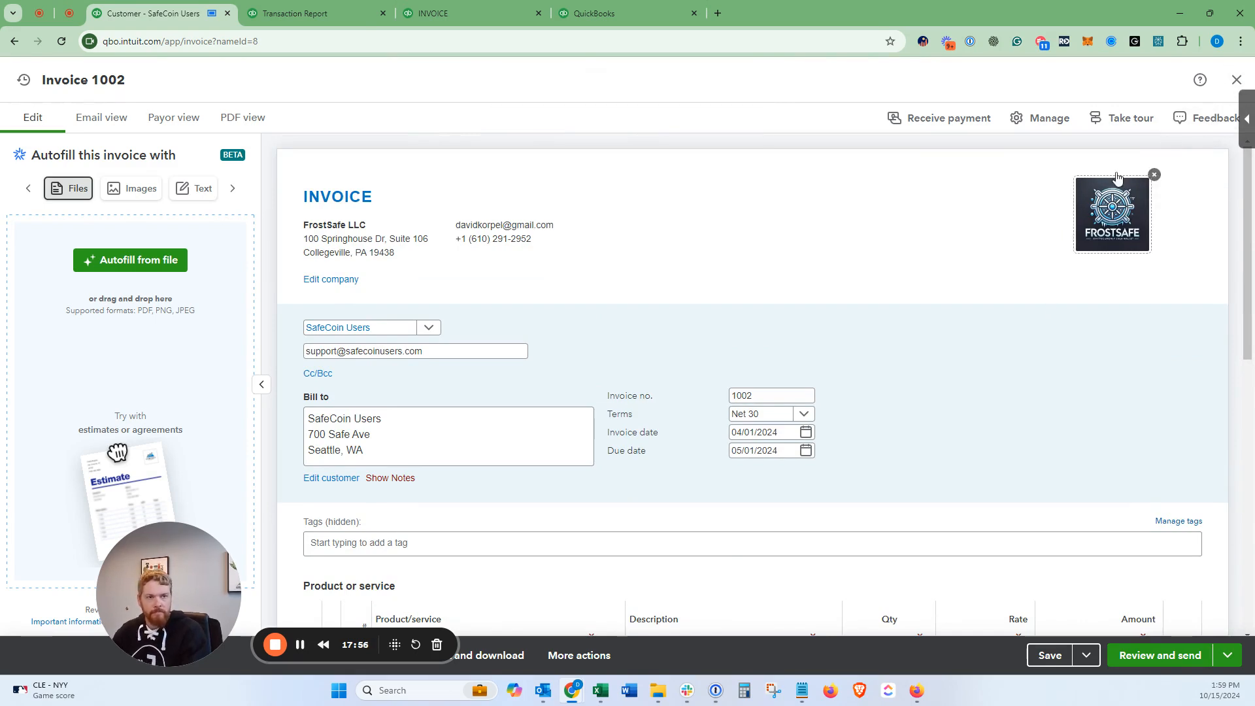
{"action": "left_click", "coordinate": [1234, 84]}
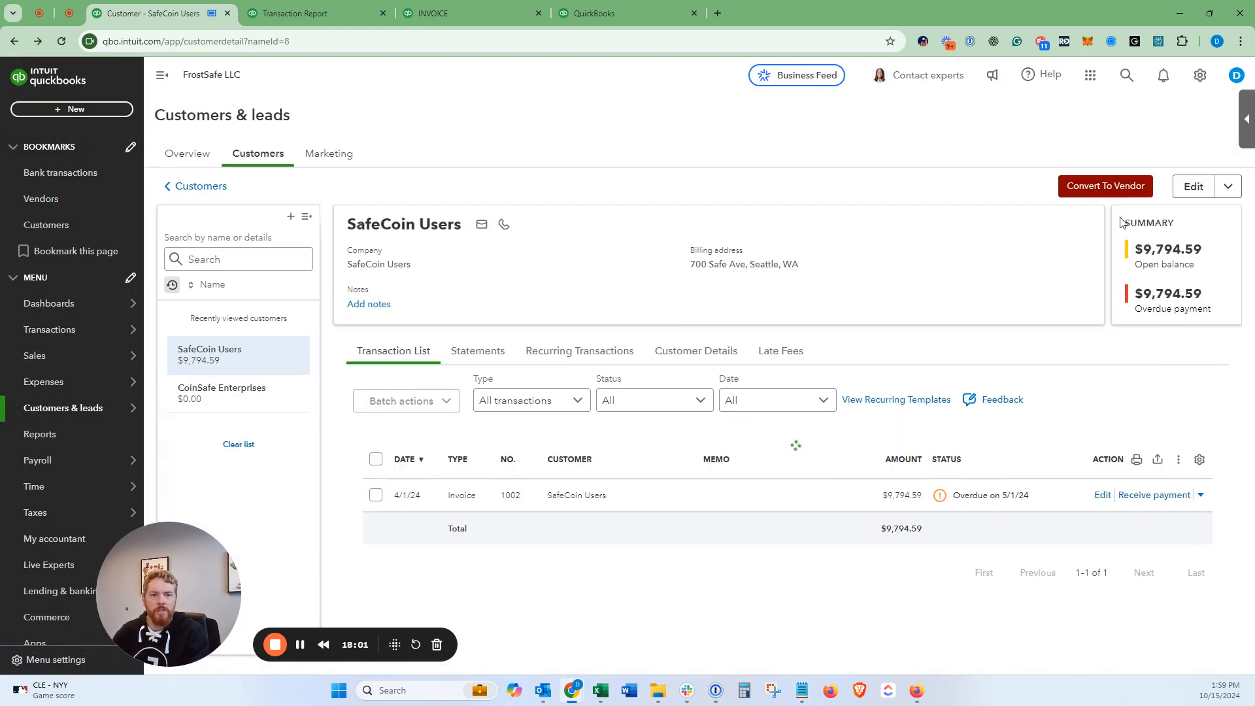
{"action": "left_click", "coordinate": [1154, 189]}
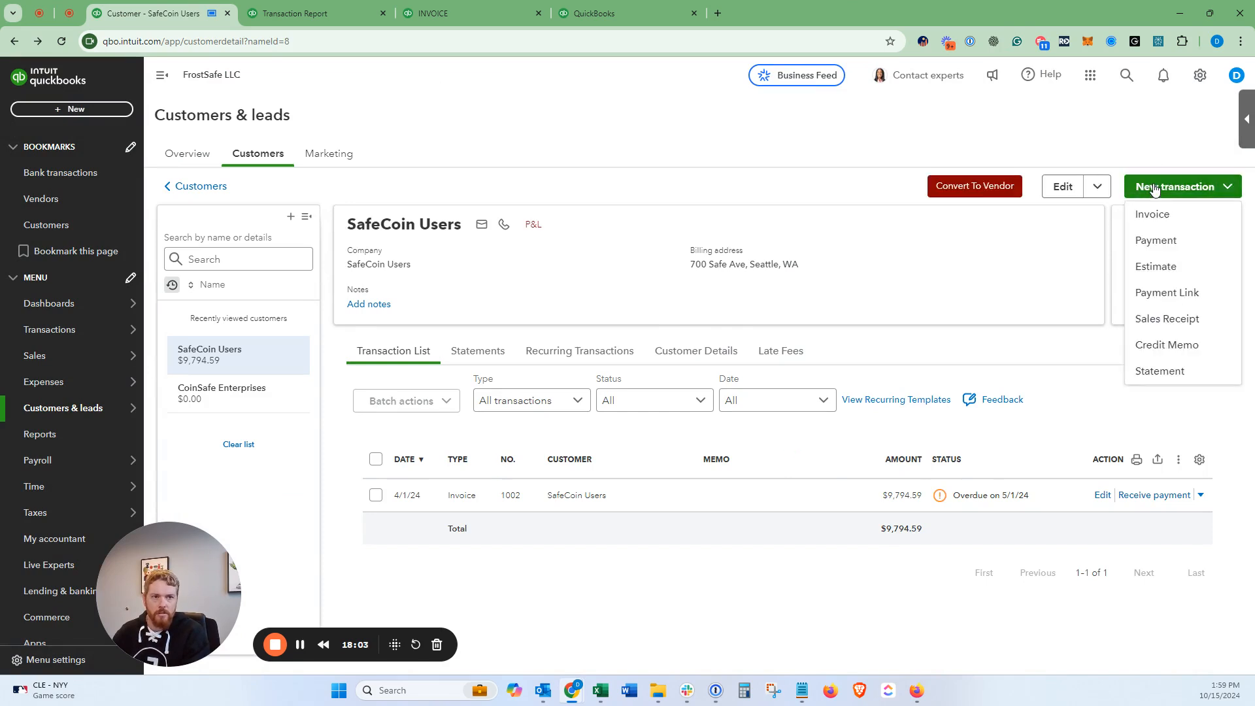
Step: Start a new invoice for SafeCoin Users dated 8/05/2024
{"action": "left_click", "coordinate": [1154, 220]}
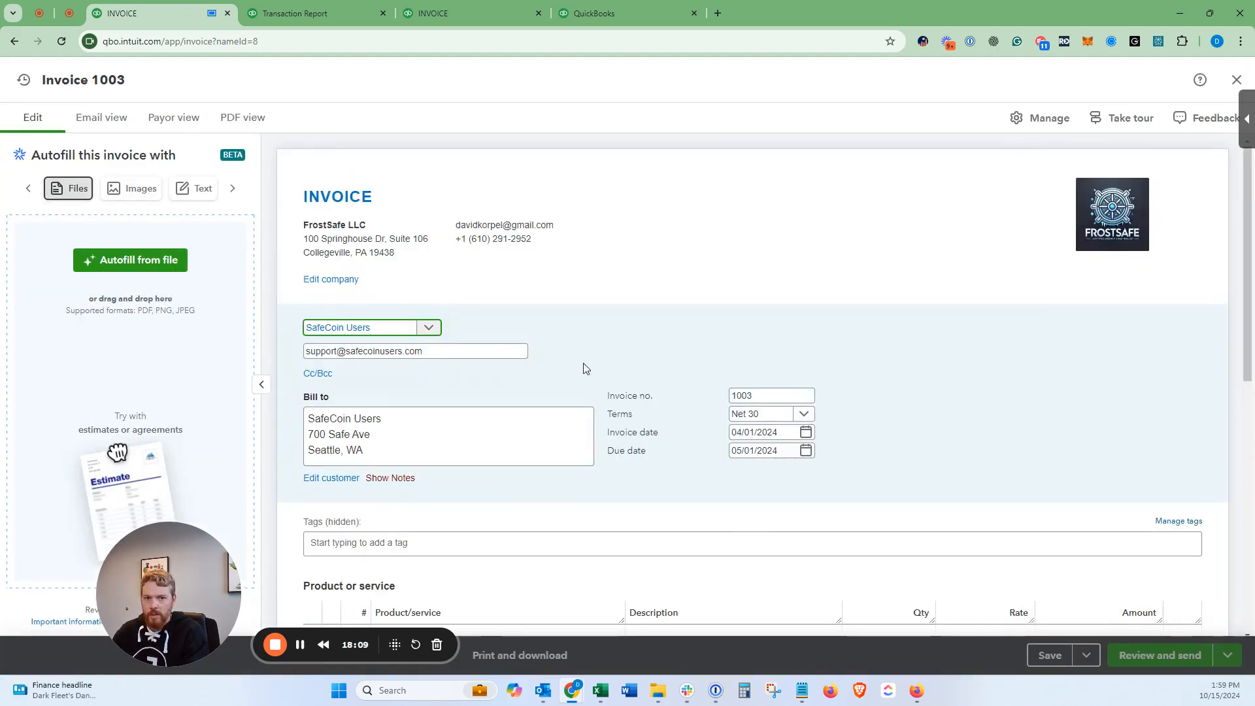
{"action": "left_click", "coordinate": [753, 431]}
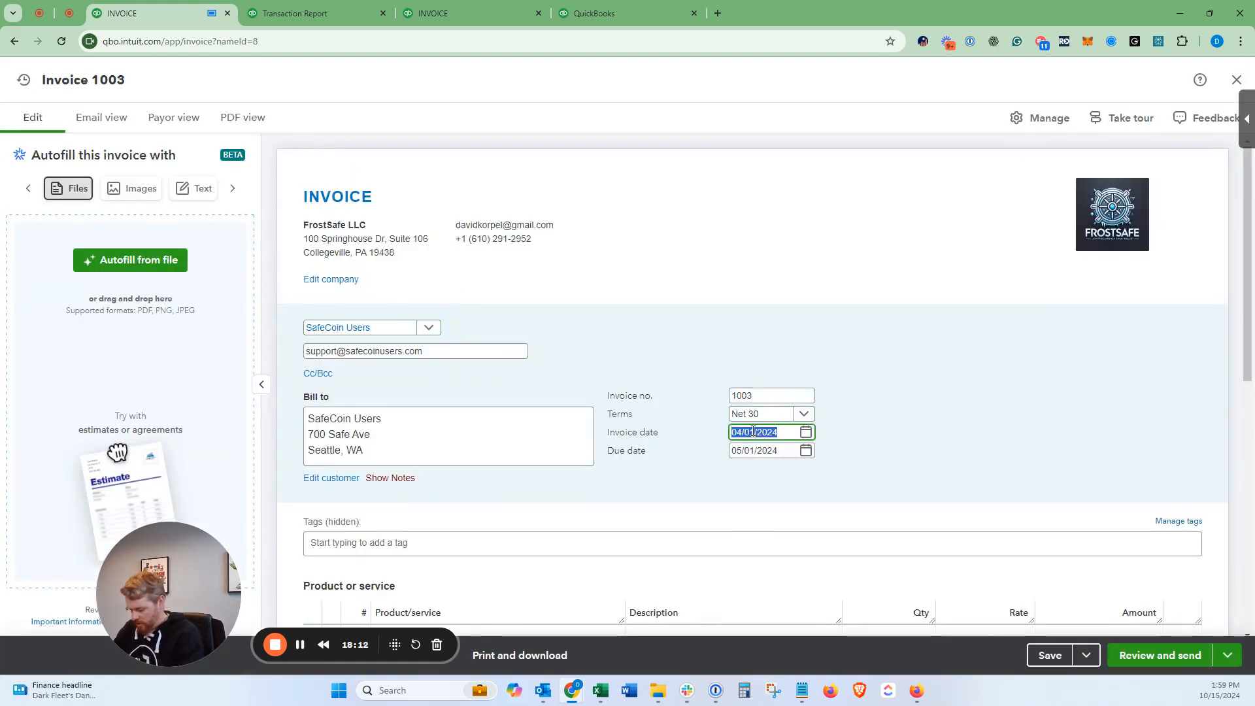
{"action": "type", "text": "8/05/2024"}
{"action": "key", "text": "Tab"}
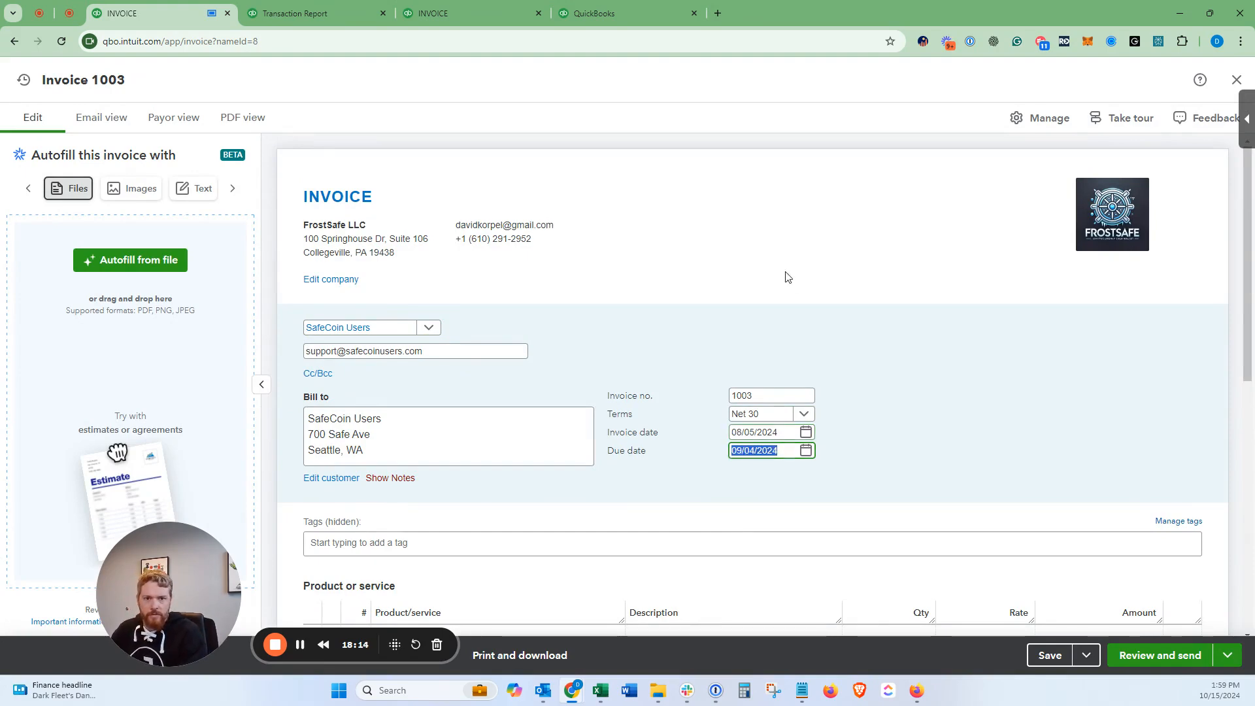
Step: Add line 1: Gold Package Equipment Purchase, quantity 19 at rate 500
{"action": "scroll", "coordinate": [572, 407], "scroll_direction": "down", "scroll_amount": 5}
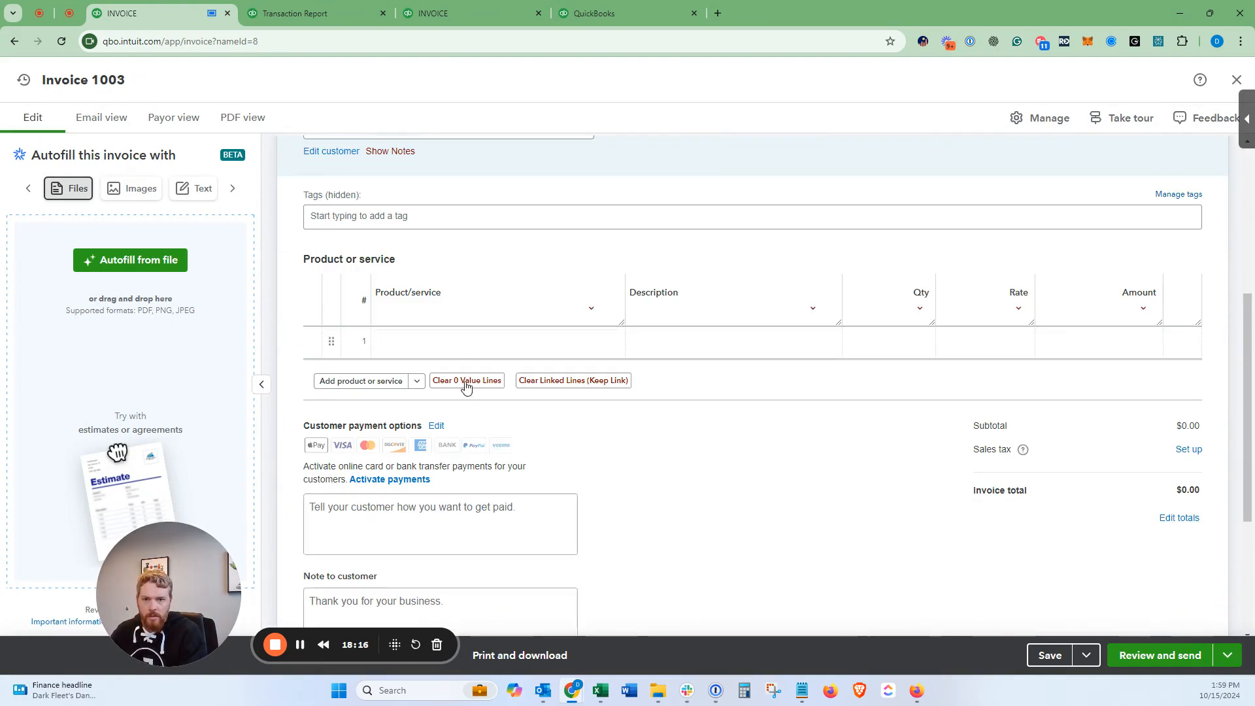
{"action": "left_click", "coordinate": [469, 341]}
{"action": "type", "text": "prem"}
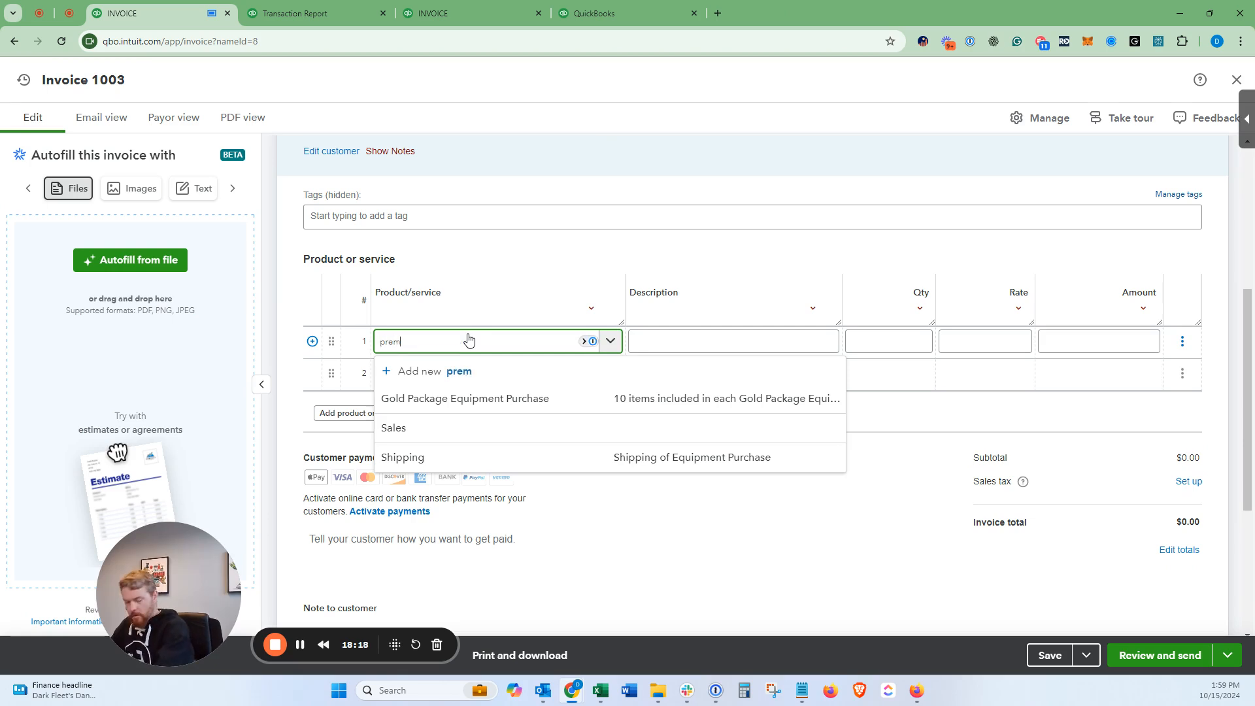
{"action": "key", "text": "BackSpace"}
{"action": "key", "text": "BackSpace"}
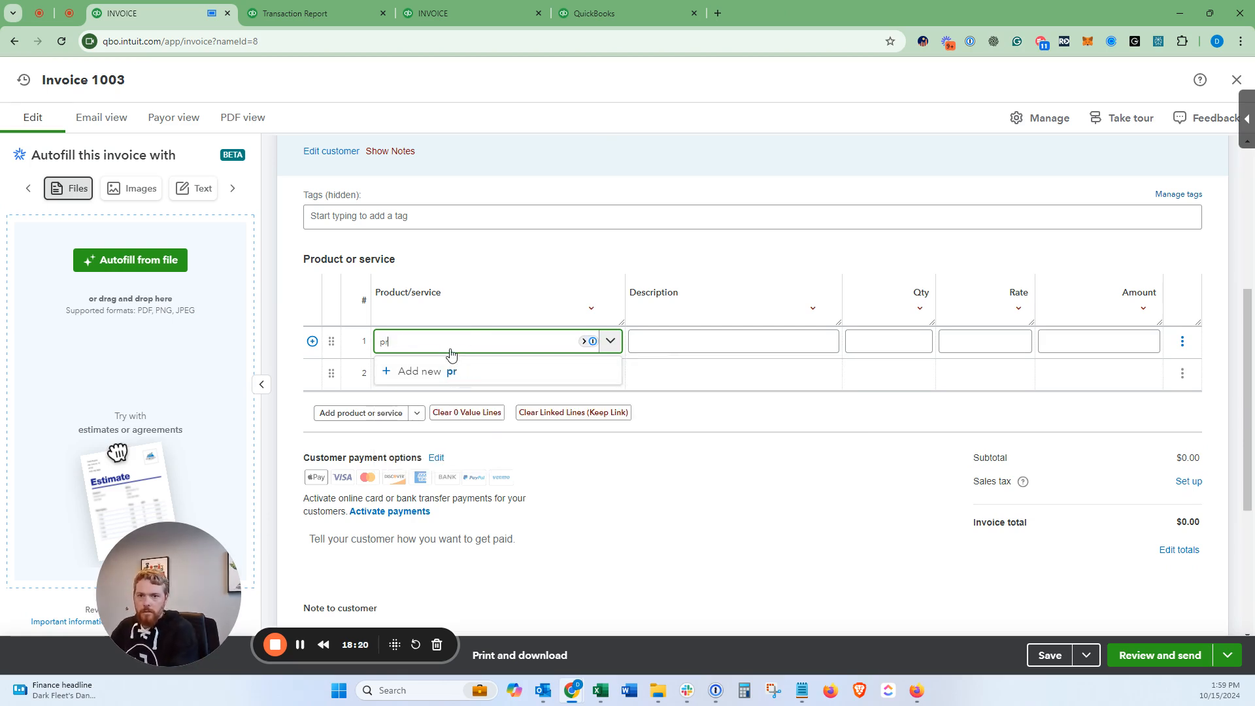
{"action": "key", "text": "BackSpace"}
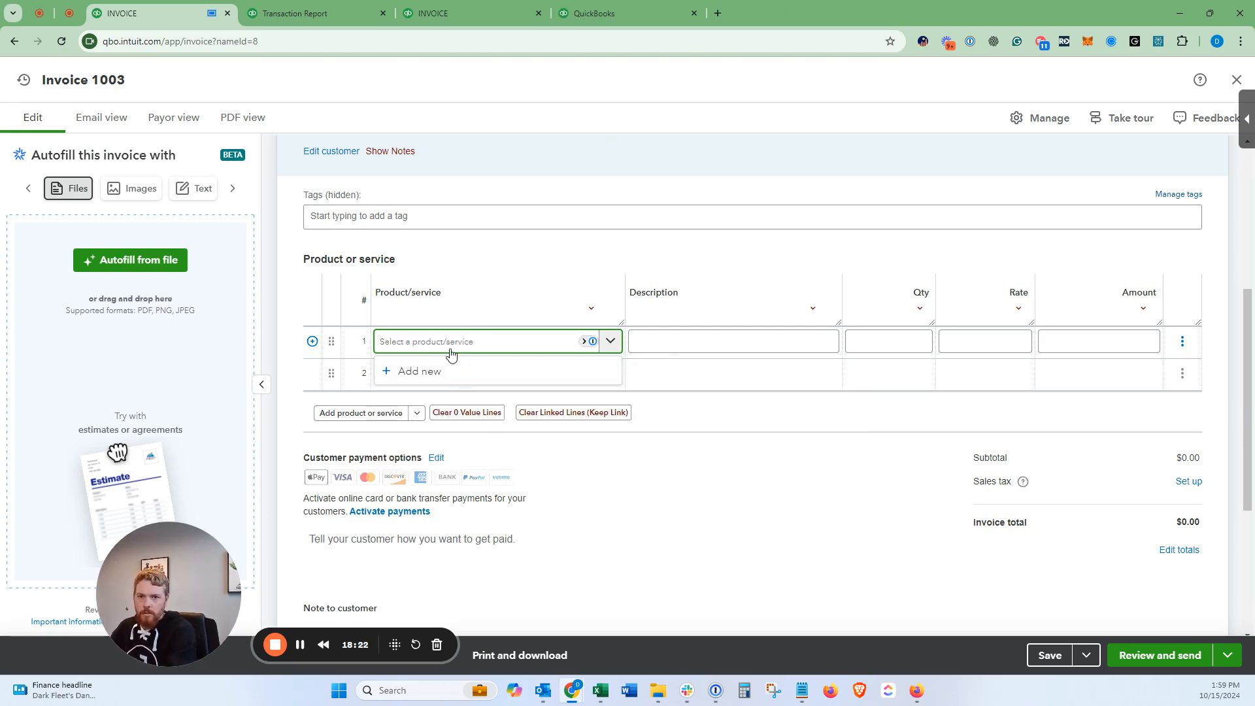
{"action": "left_click", "coordinate": [462, 400]}
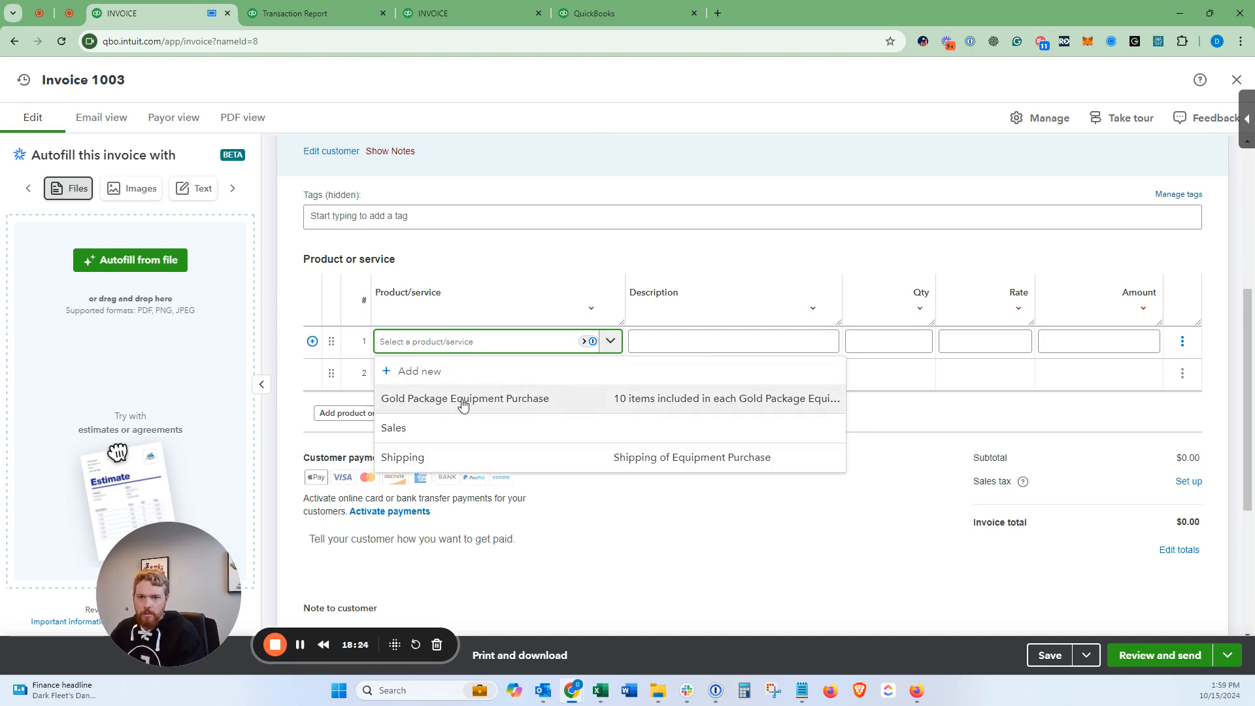
{"action": "left_click", "coordinate": [968, 343]}
{"action": "left_click", "coordinate": [917, 340]}
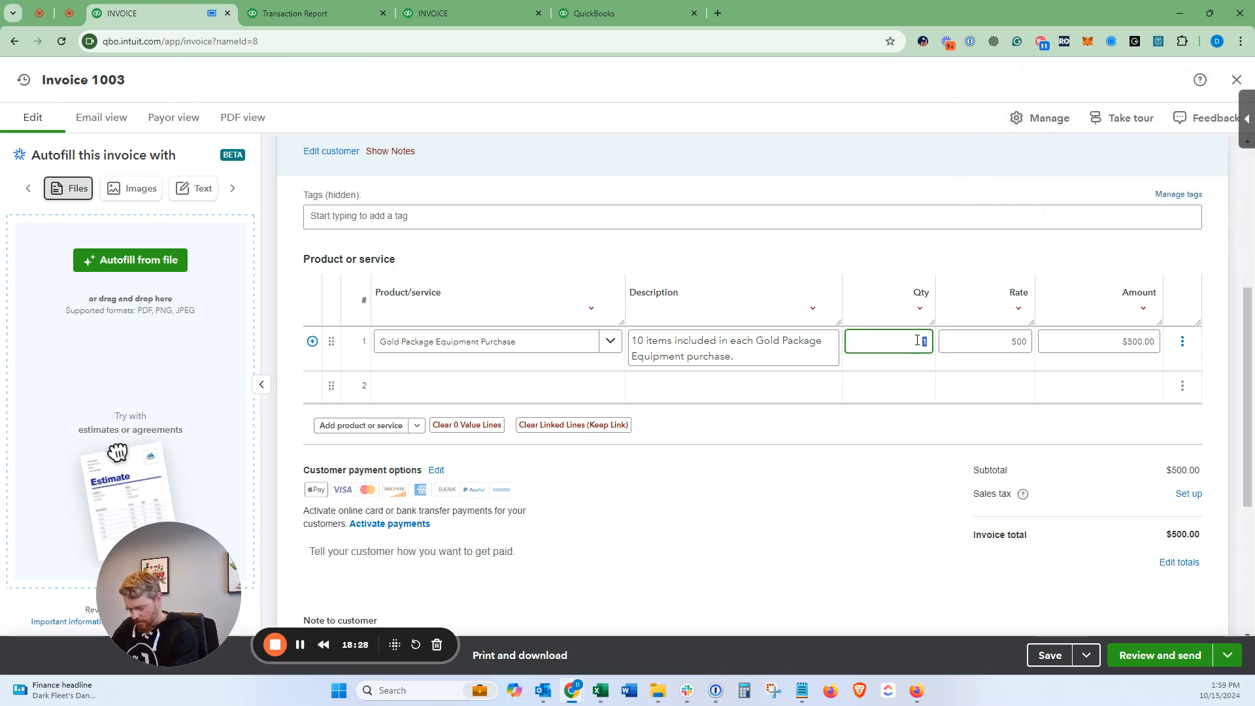
{"action": "key", "text": "Tab"}
{"action": "left_click", "coordinate": [918, 340]}
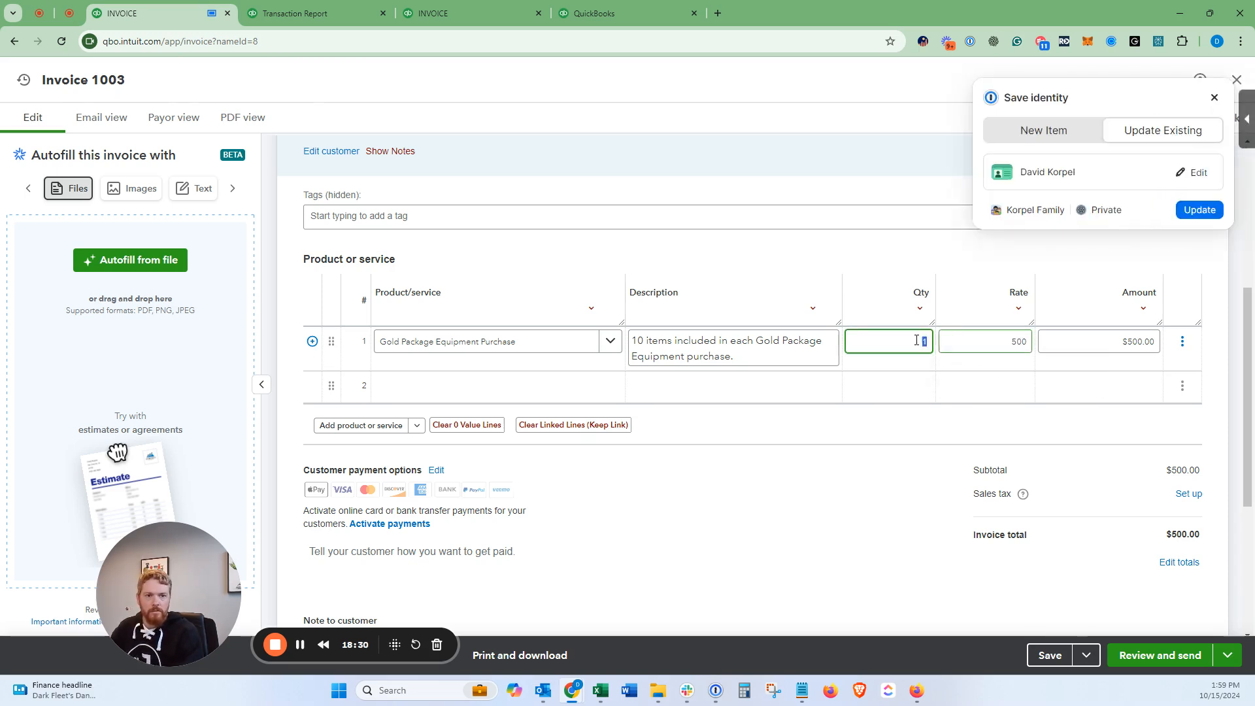
{"action": "key", "text": "Tab"}
{"action": "type", "text": "19"}
{"action": "left_click", "coordinate": [900, 343]}
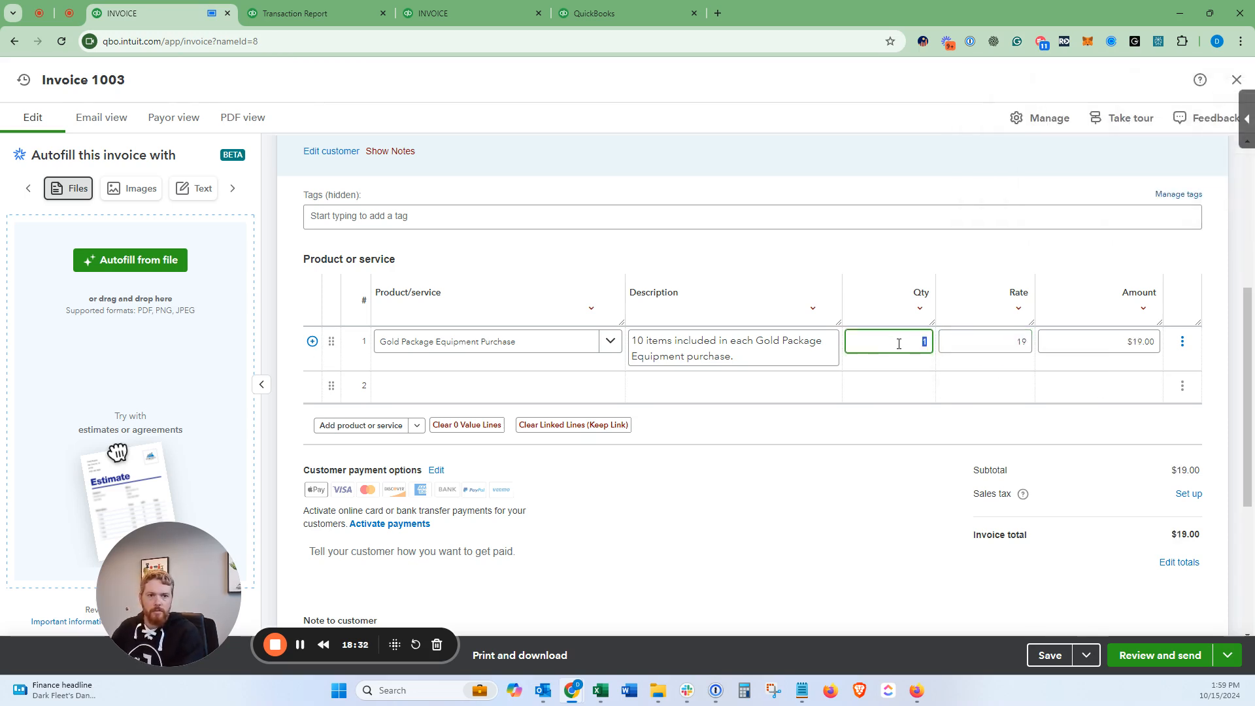
{"action": "type", "text": "19"}
{"action": "key", "text": "Tab"}
{"action": "key", "text": "Tab"}
{"action": "key", "text": "Tab"}
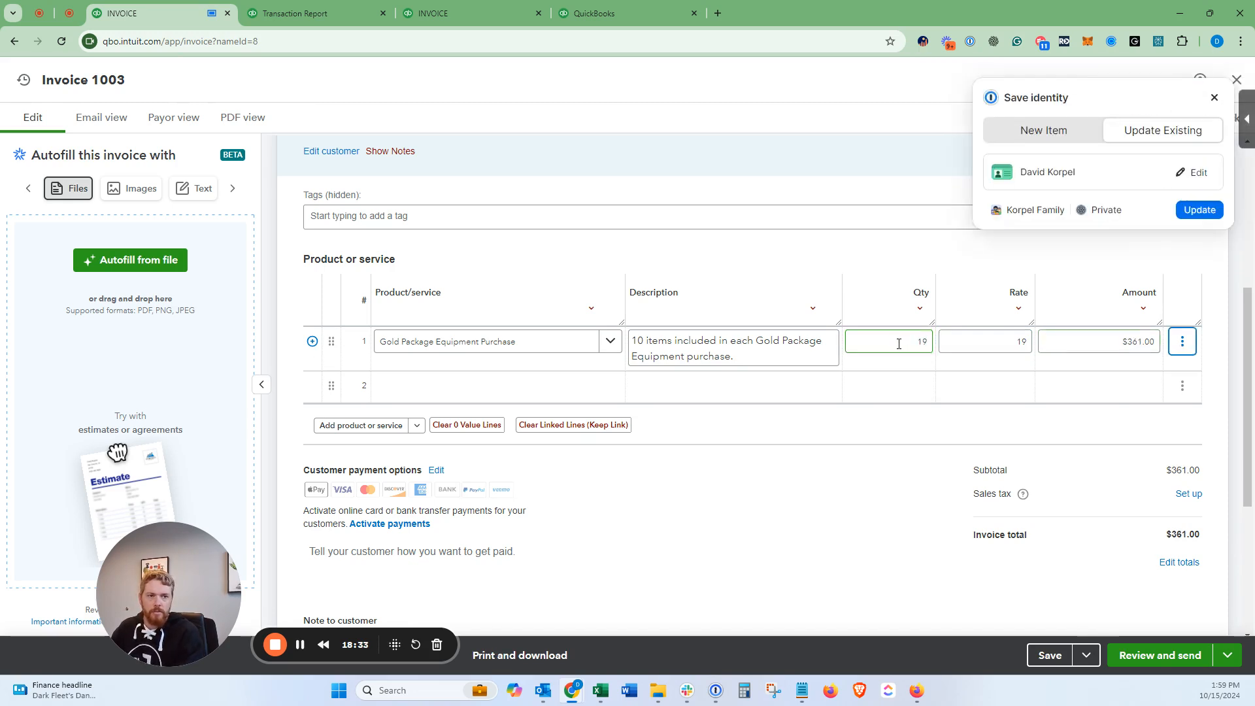
{"action": "left_click", "coordinate": [942, 336]}
{"action": "type", "text": "500"}
{"action": "key", "text": "Tab"}
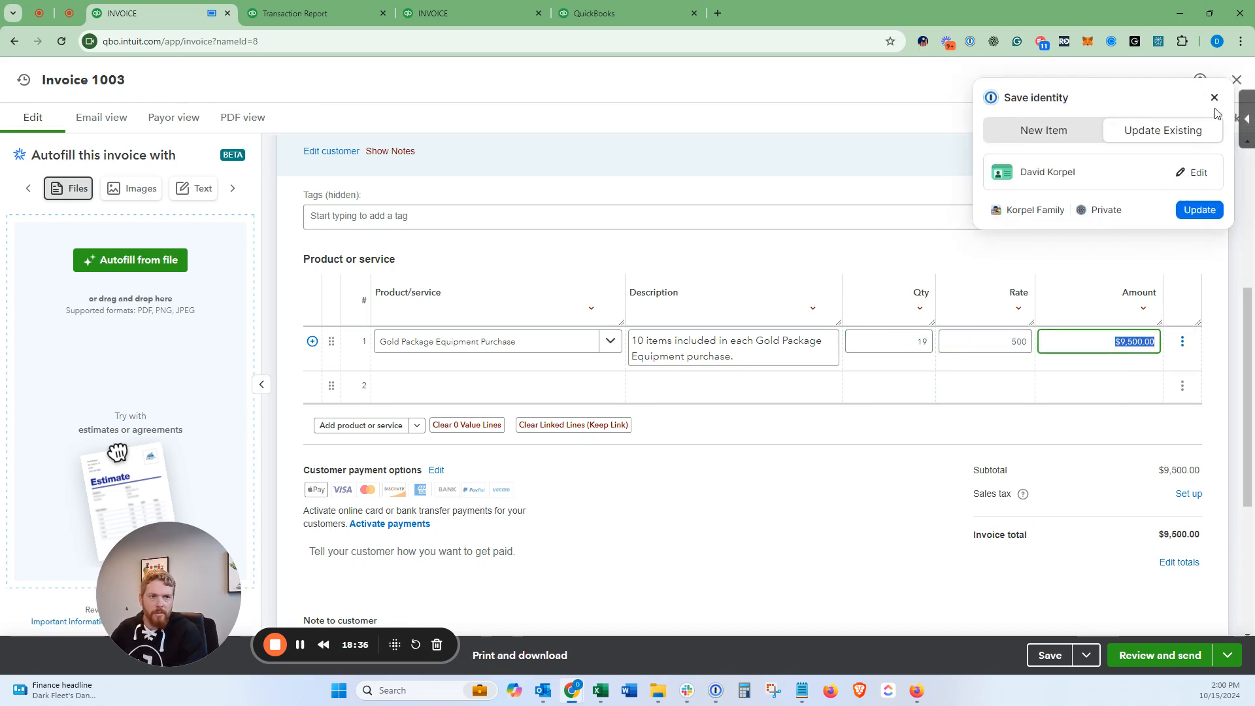
Step: Add a Shipping line at 378.39 and save invoice 1003 for $9,878.39
{"action": "left_click", "coordinate": [557, 387]}
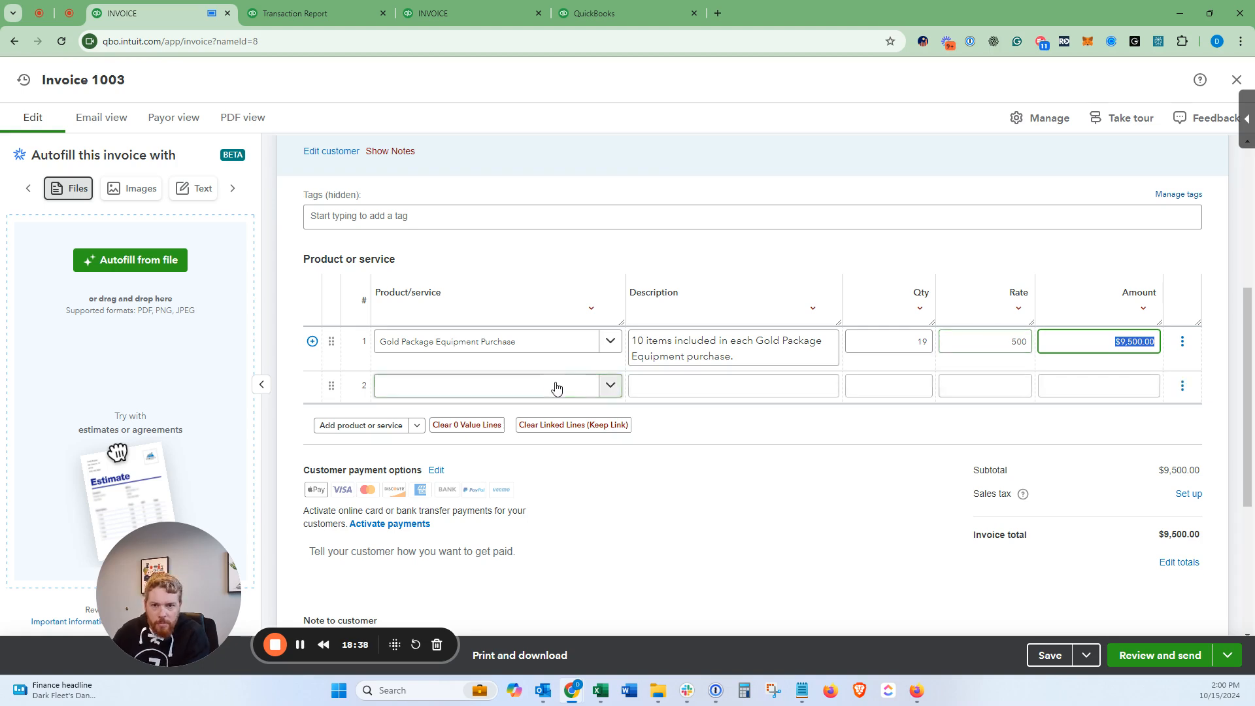
{"action": "type", "text": "ship"}
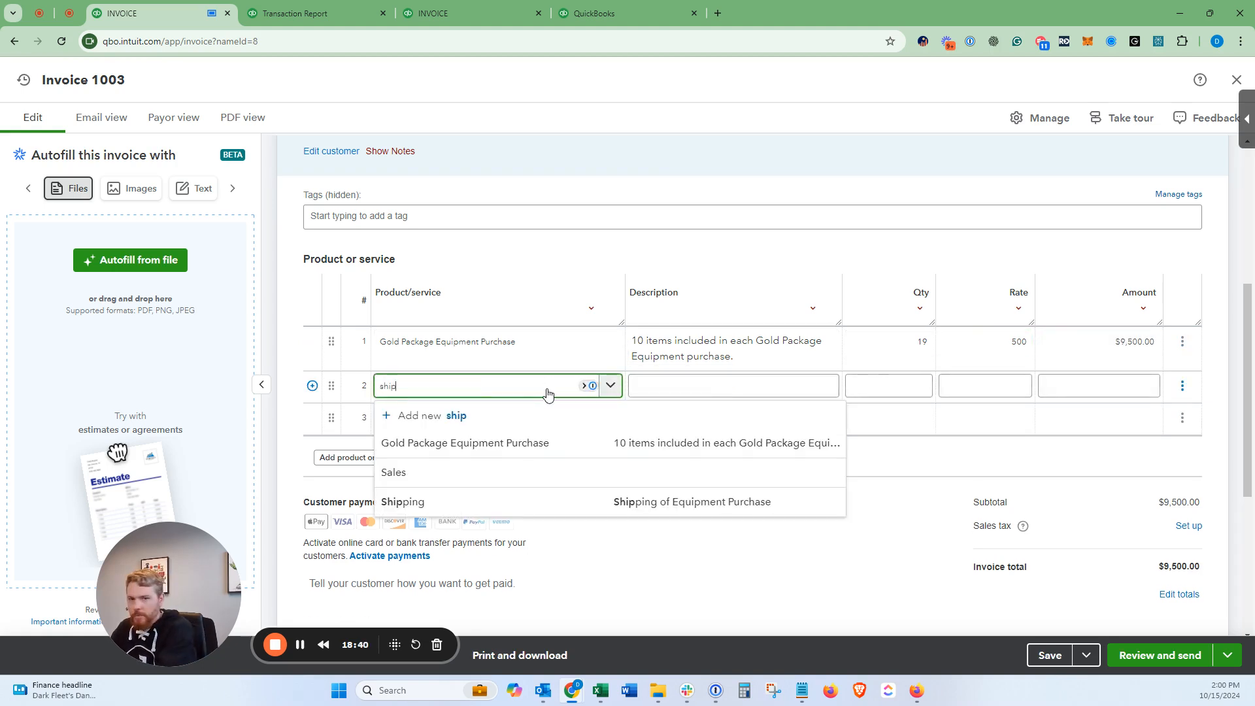
{"action": "left_click", "coordinate": [513, 442]}
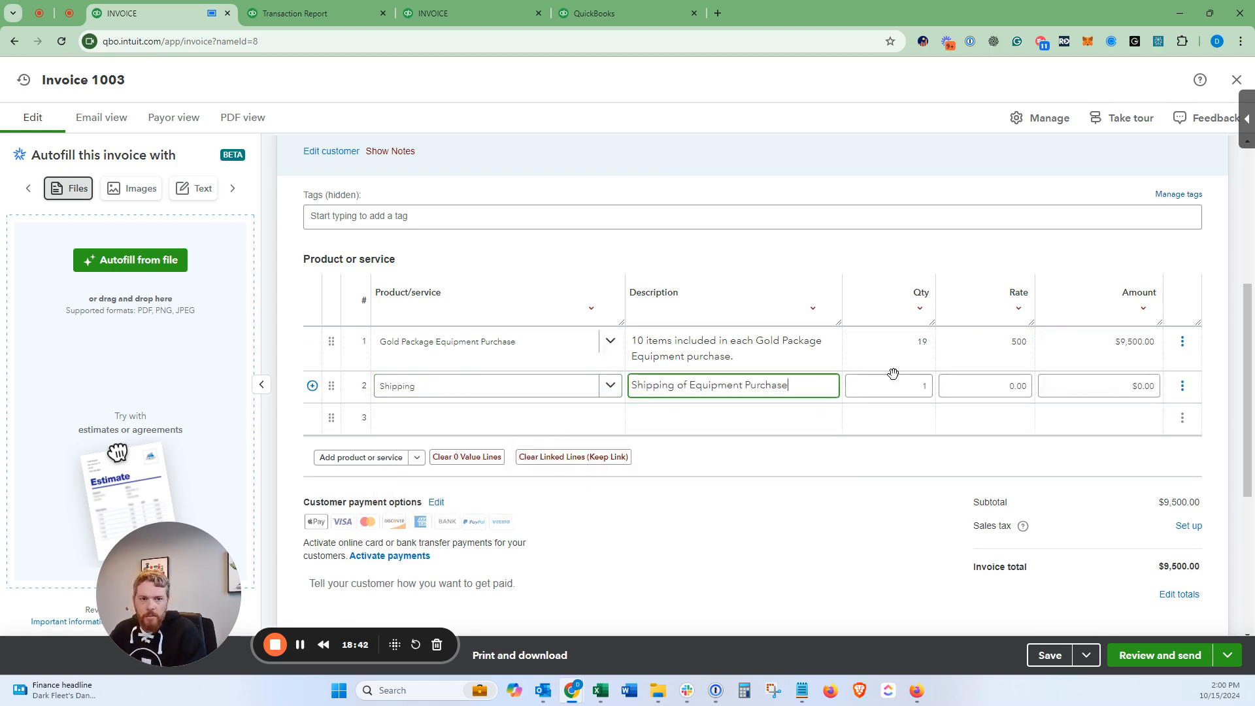
{"action": "left_click", "coordinate": [958, 388]}
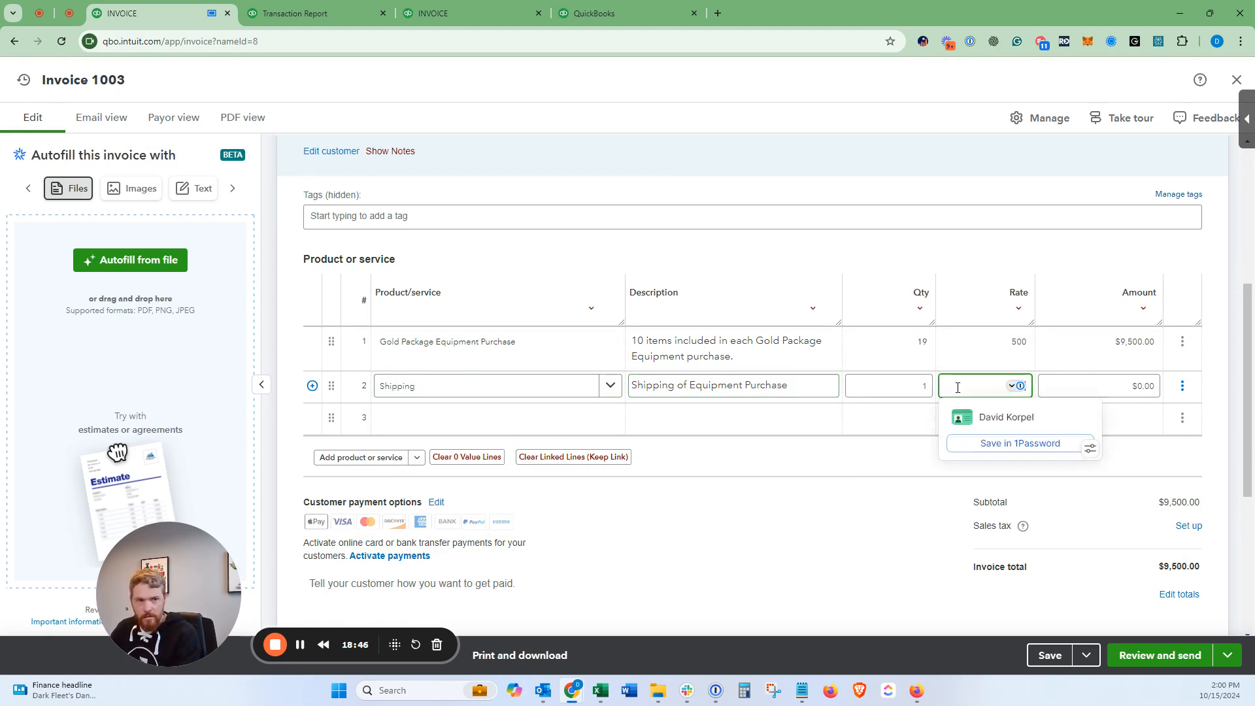
{"action": "key", "text": "Tab"}
{"action": "left_click", "coordinate": [888, 528]}
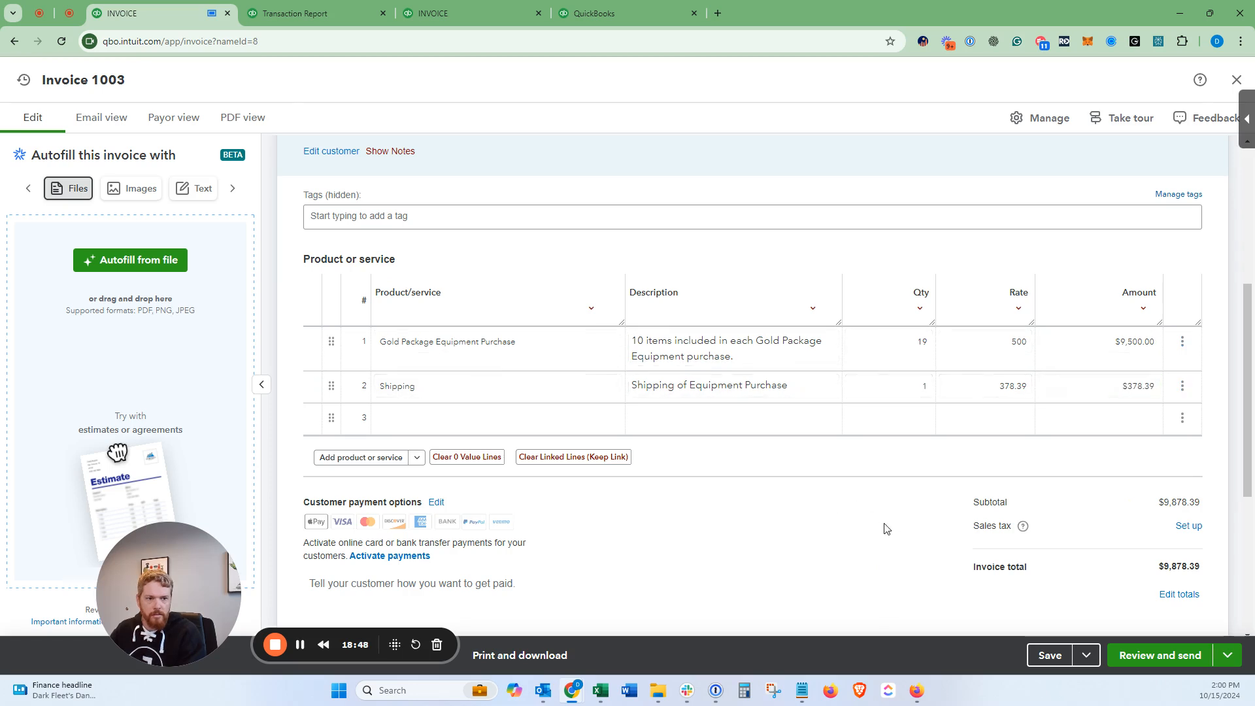
{"action": "left_click", "coordinate": [1046, 656]}
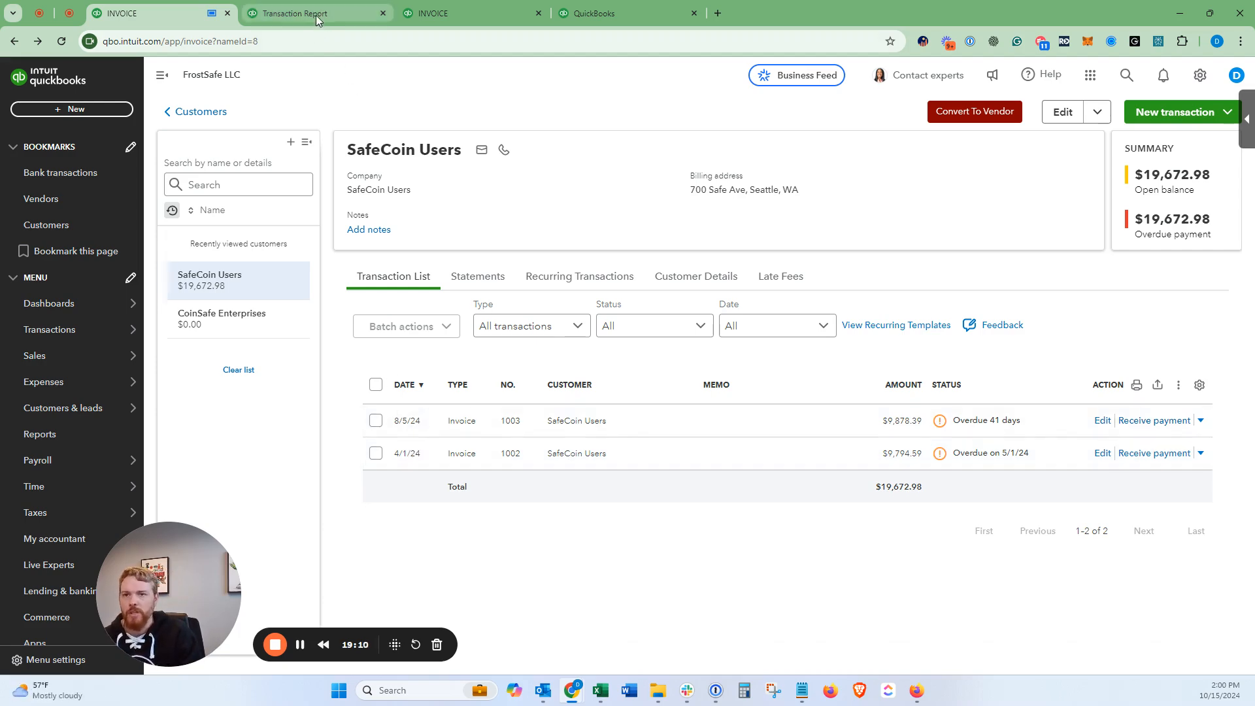
Step: Look over the bank transactions awaiting review, then return to the SafeCoin Users customer page
{"action": "mouse_move", "coordinate": [316, 15]}
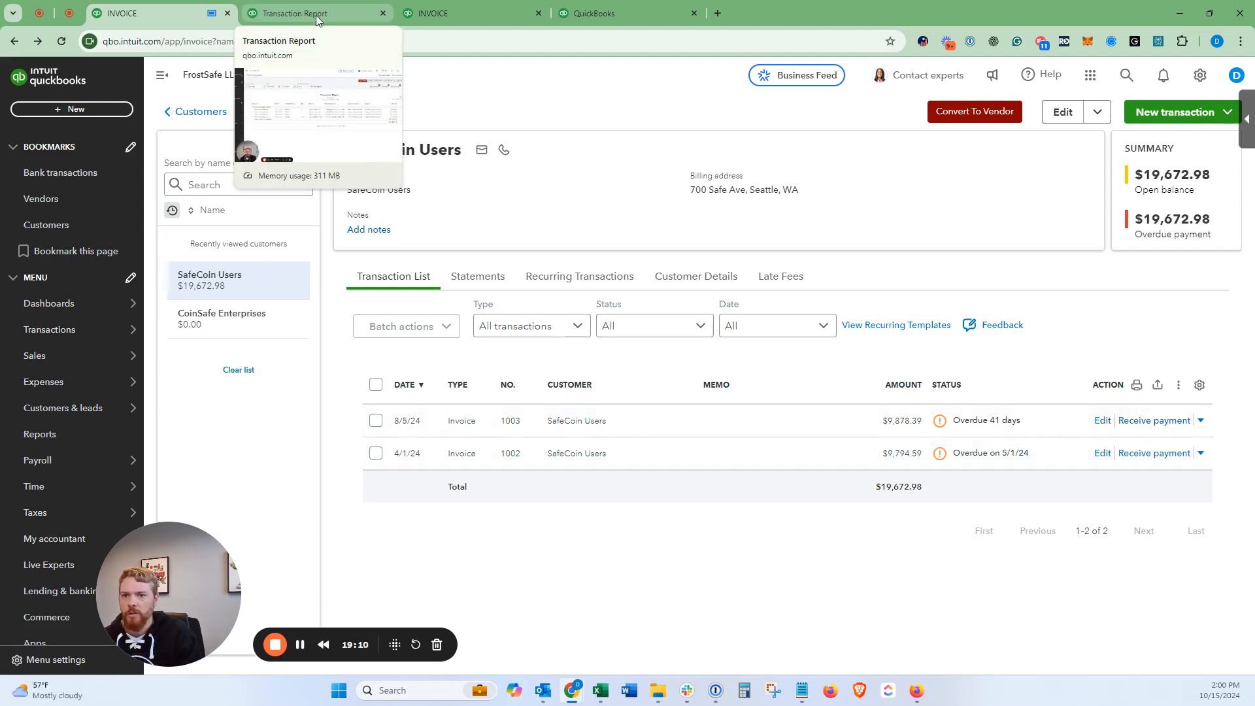
{"action": "left_click", "coordinate": [278, 14]}
{"action": "left_click", "coordinate": [57, 333]}
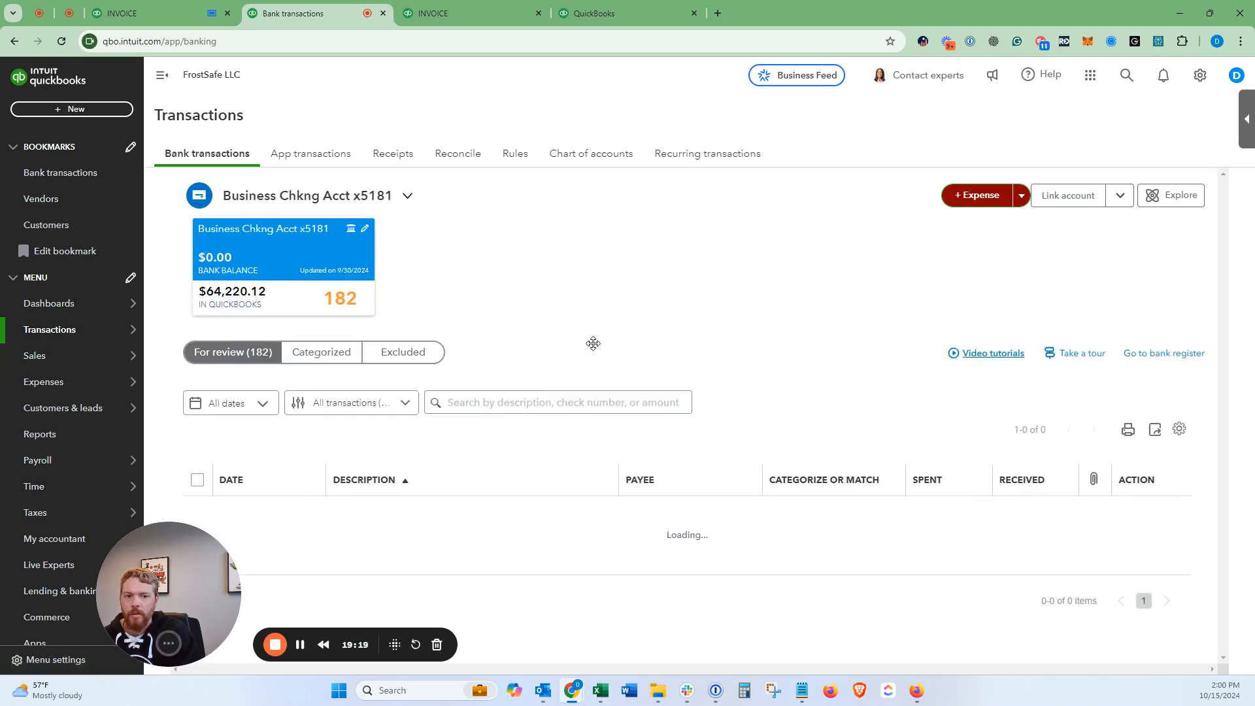
{"action": "scroll", "coordinate": [648, 435], "scroll_direction": "down", "scroll_amount": 3}
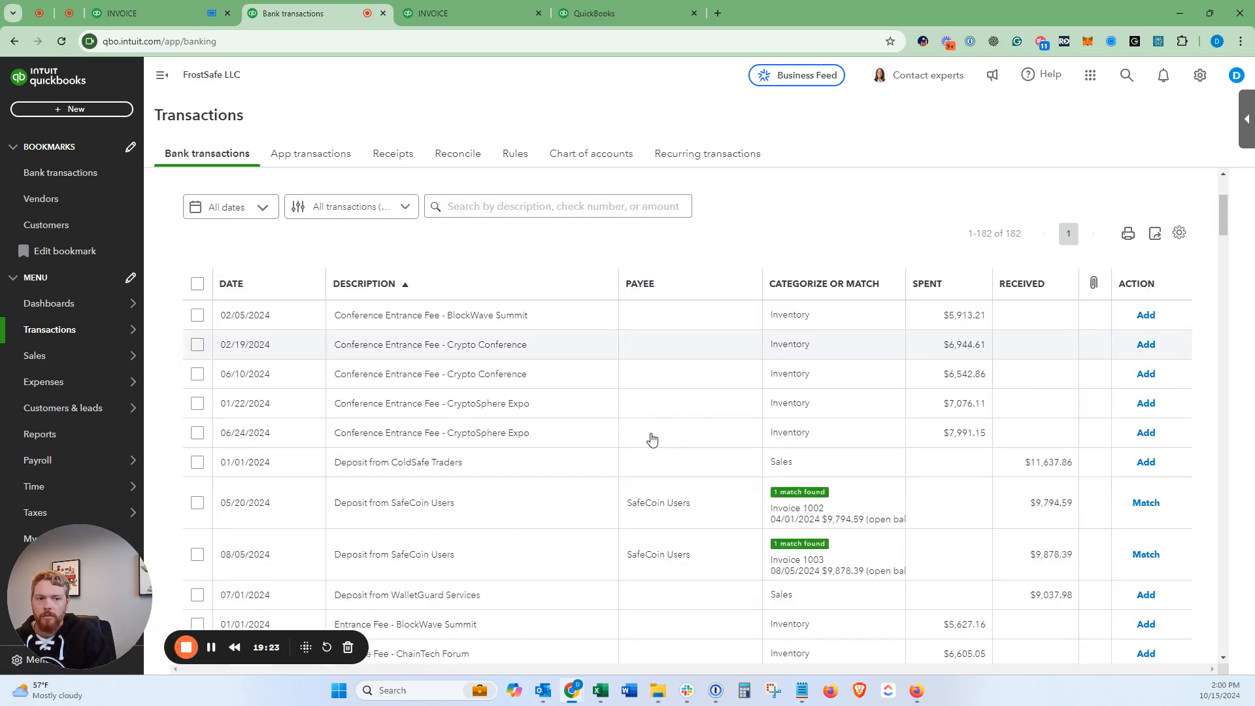
{"action": "scroll", "coordinate": [645, 438], "scroll_direction": "down", "scroll_amount": 1}
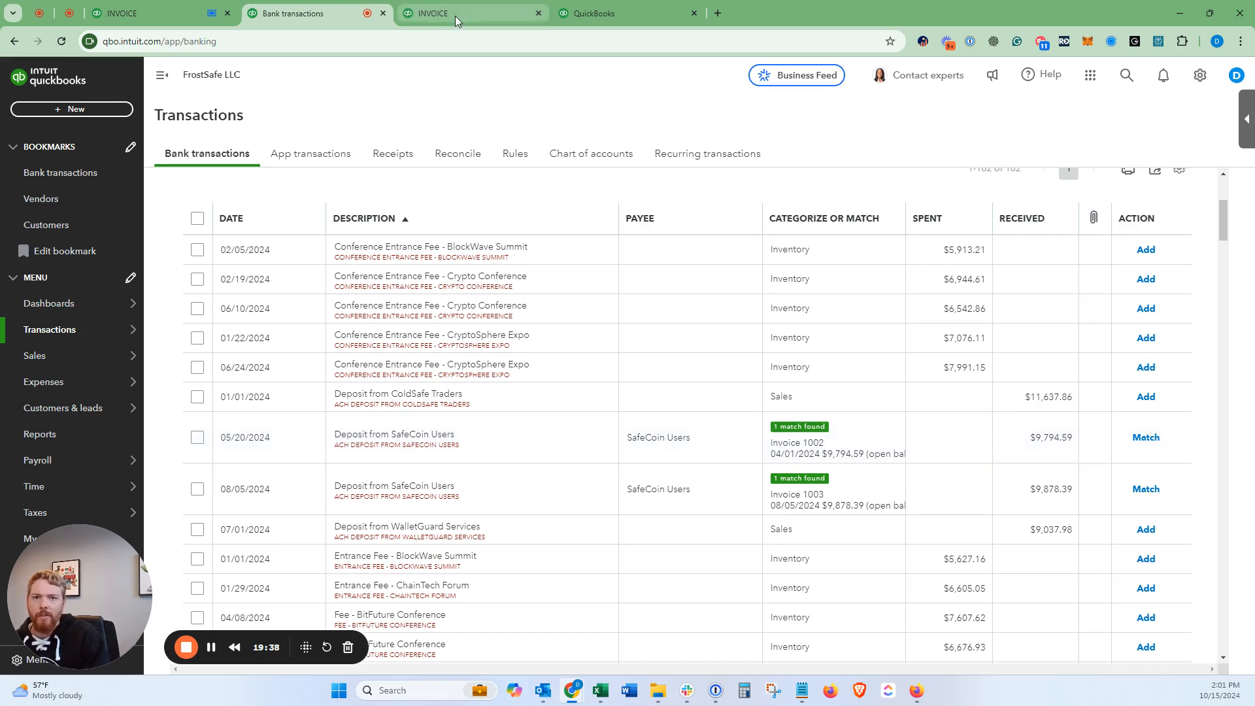
{"action": "left_click", "coordinate": [156, 12]}
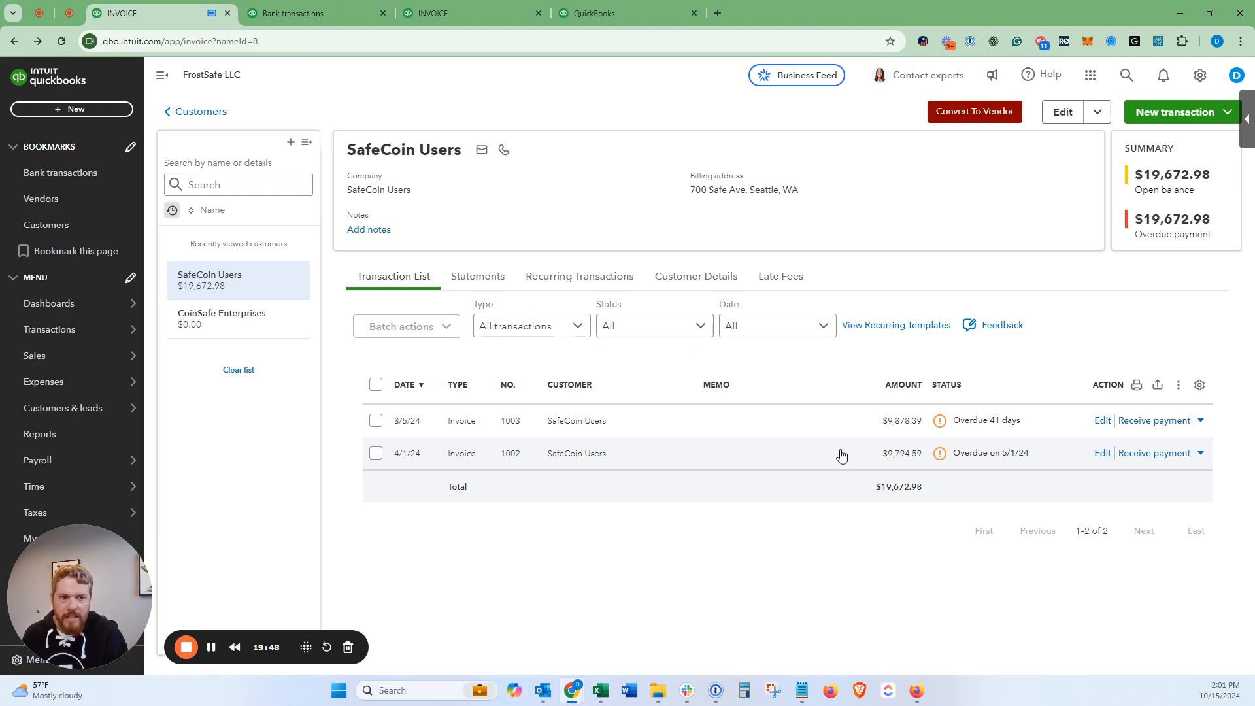
Step: Receive the $9,794.59 payment on invoice 1002 dated 5/02/2024 and save it
{"action": "left_click", "coordinate": [1155, 454]}
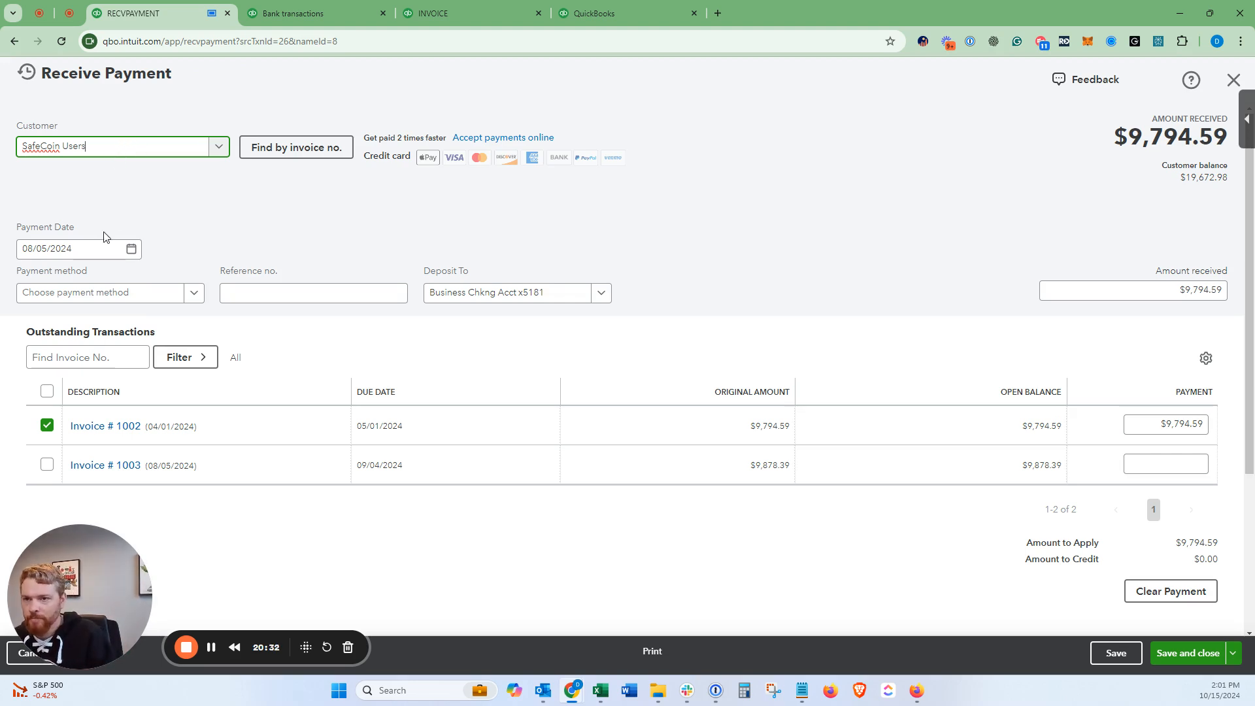
{"action": "left_click", "coordinate": [89, 251]}
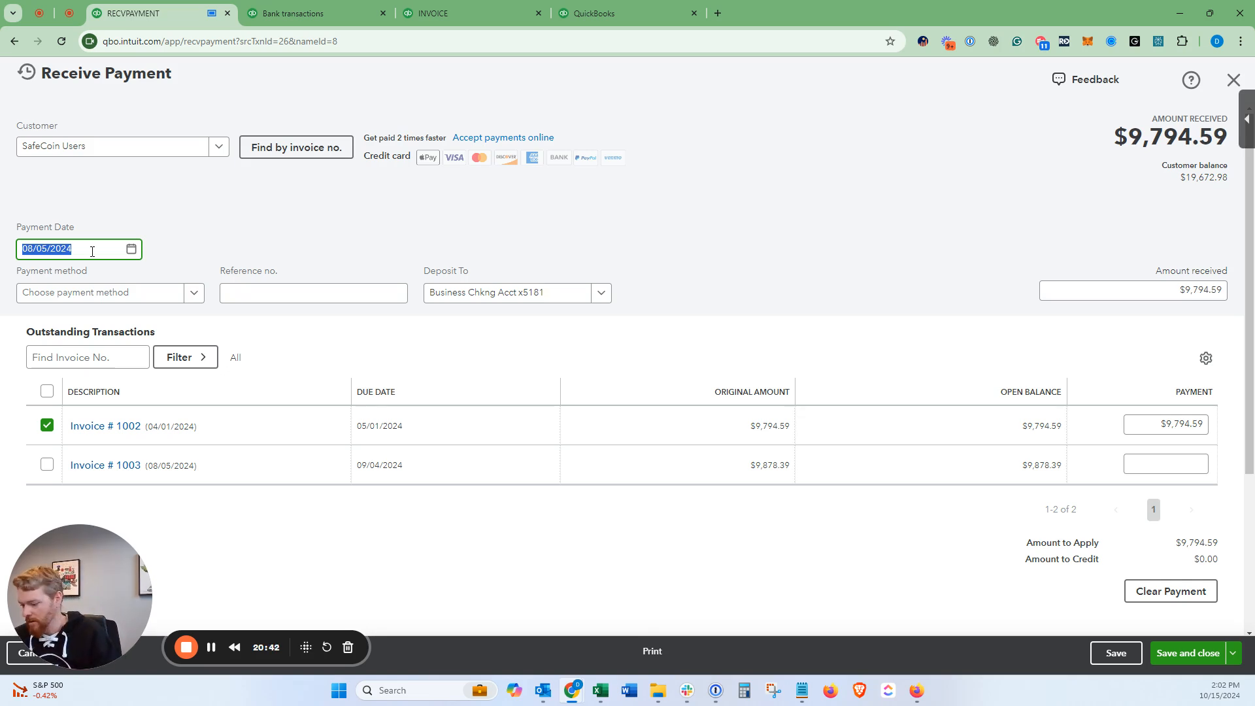
{"action": "type", "text": "5/02"}
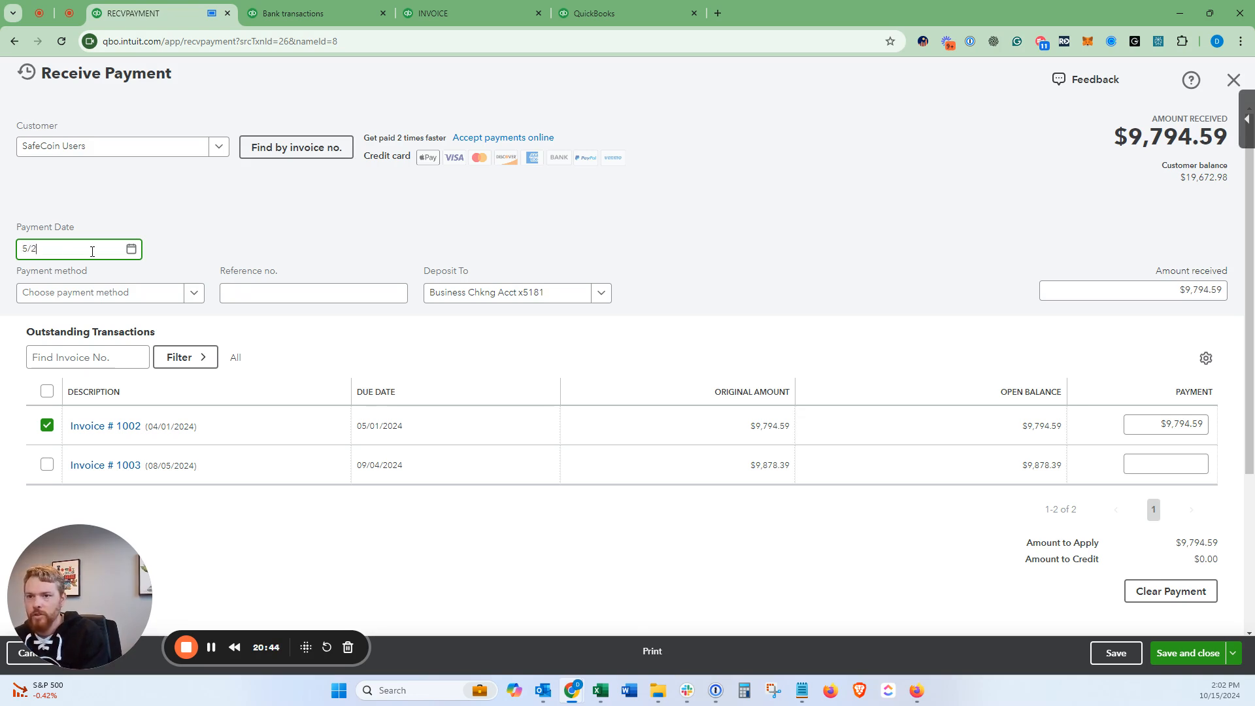
{"action": "type", "text": "/2024"}
{"action": "left_click", "coordinate": [249, 207]}
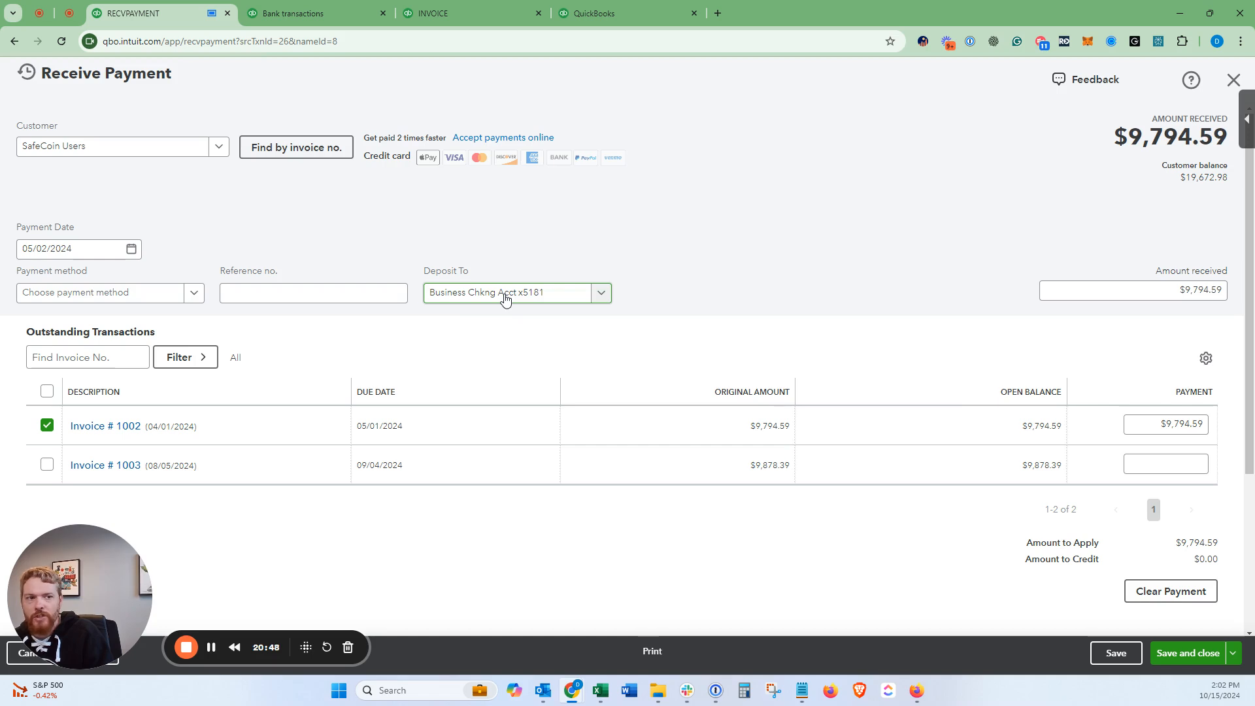
{"action": "left_click", "coordinate": [1175, 292]}
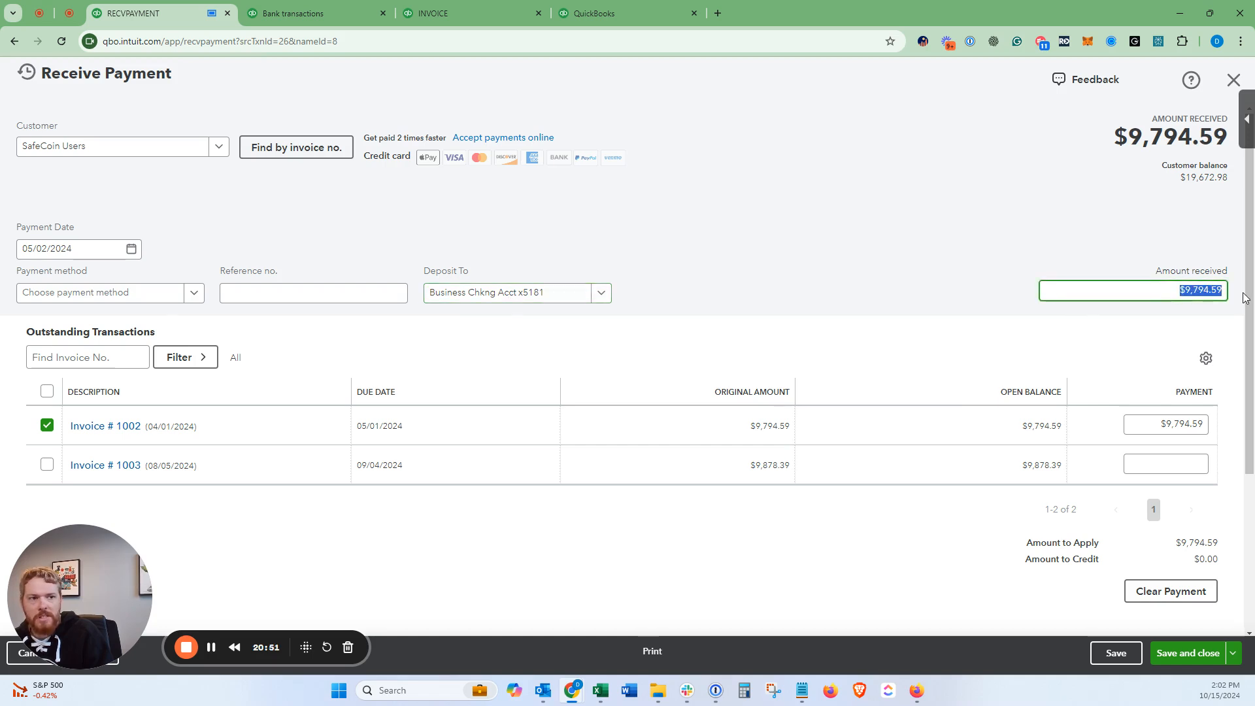
{"action": "left_click", "coordinate": [1189, 654]}
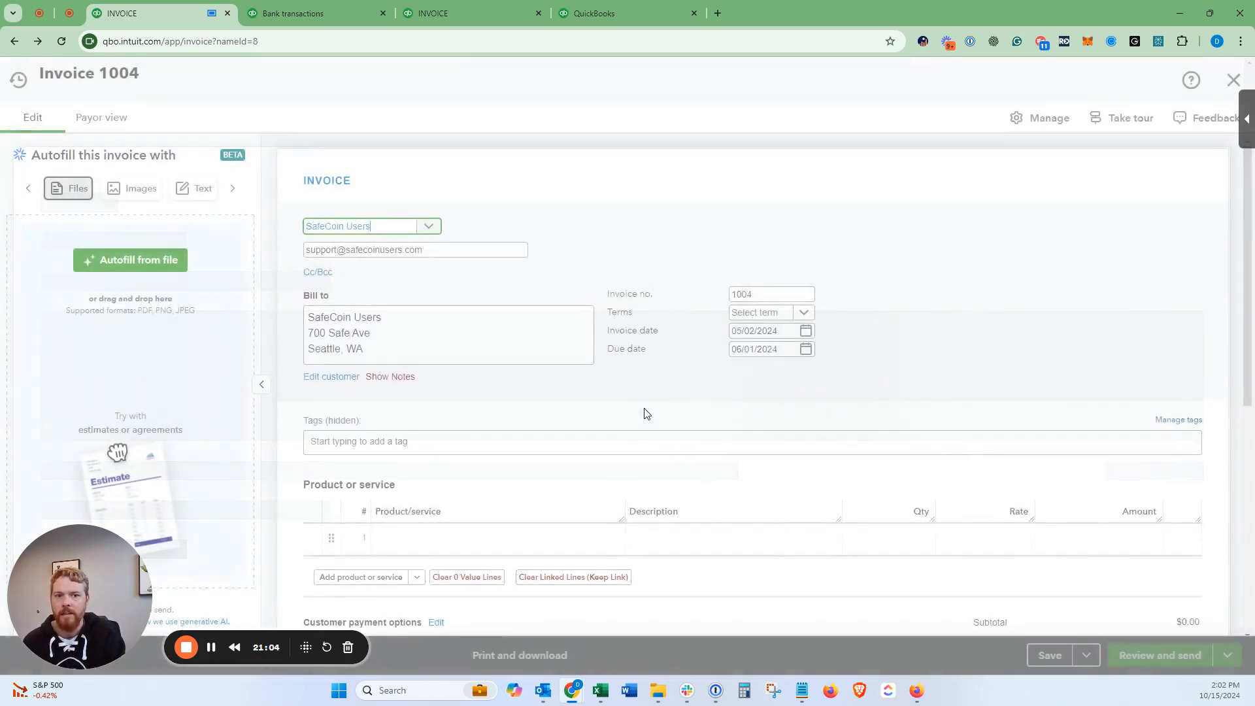
Step: Close blank invoice 1004 without saving, returning to SafeCoin Users with invoice 1002 Paid
{"action": "left_click", "coordinate": [1234, 80]}
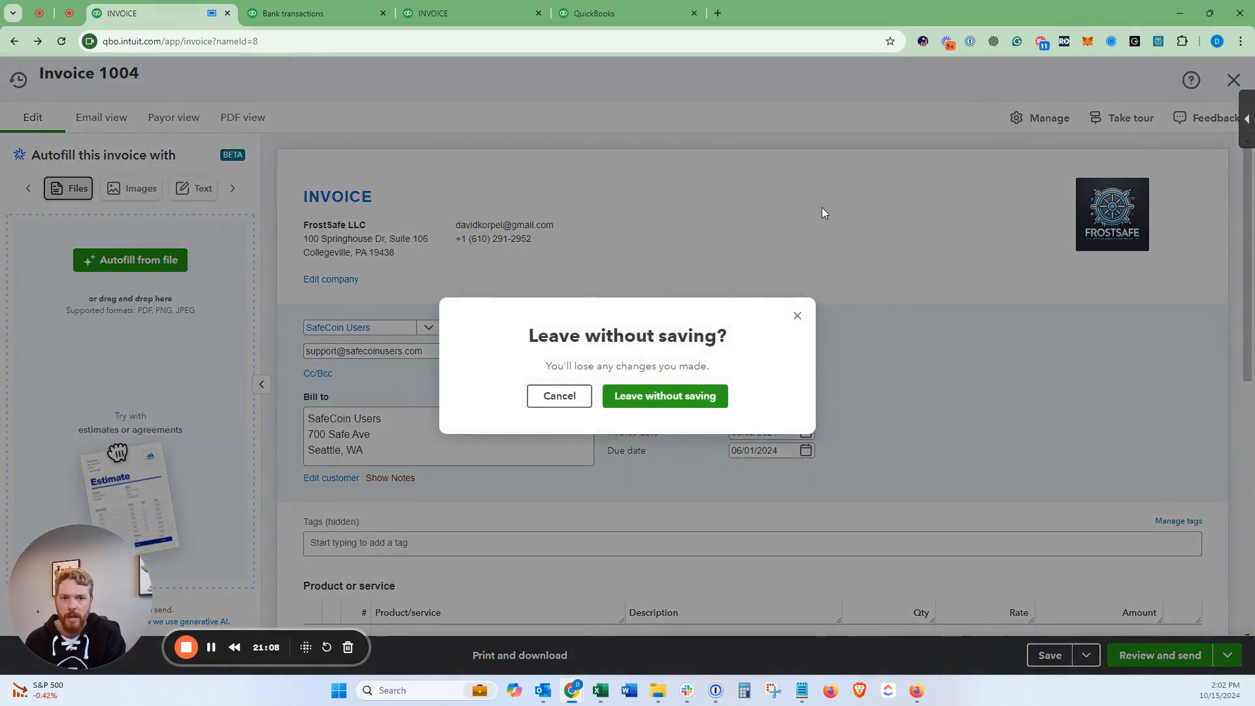
{"action": "left_click", "coordinate": [798, 316]}
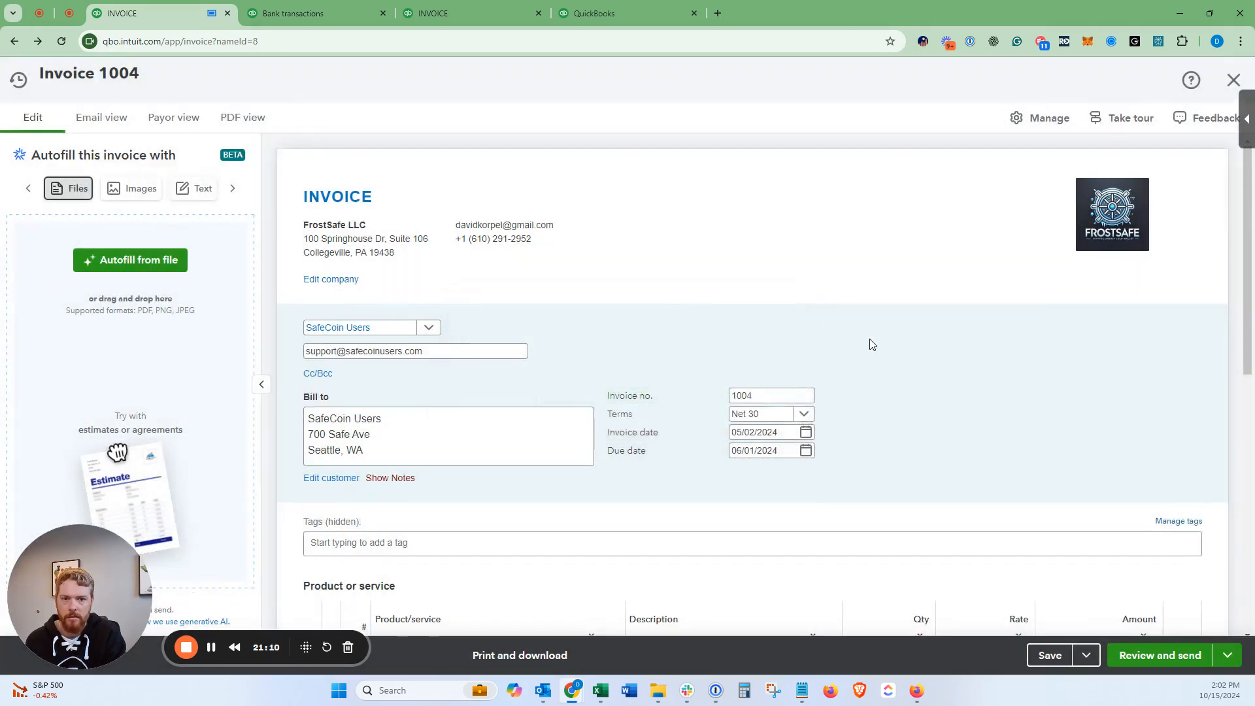
{"action": "scroll", "coordinate": [874, 342], "scroll_direction": "down", "scroll_amount": 4}
{"action": "scroll", "coordinate": [876, 342], "scroll_direction": "up", "scroll_amount": 4}
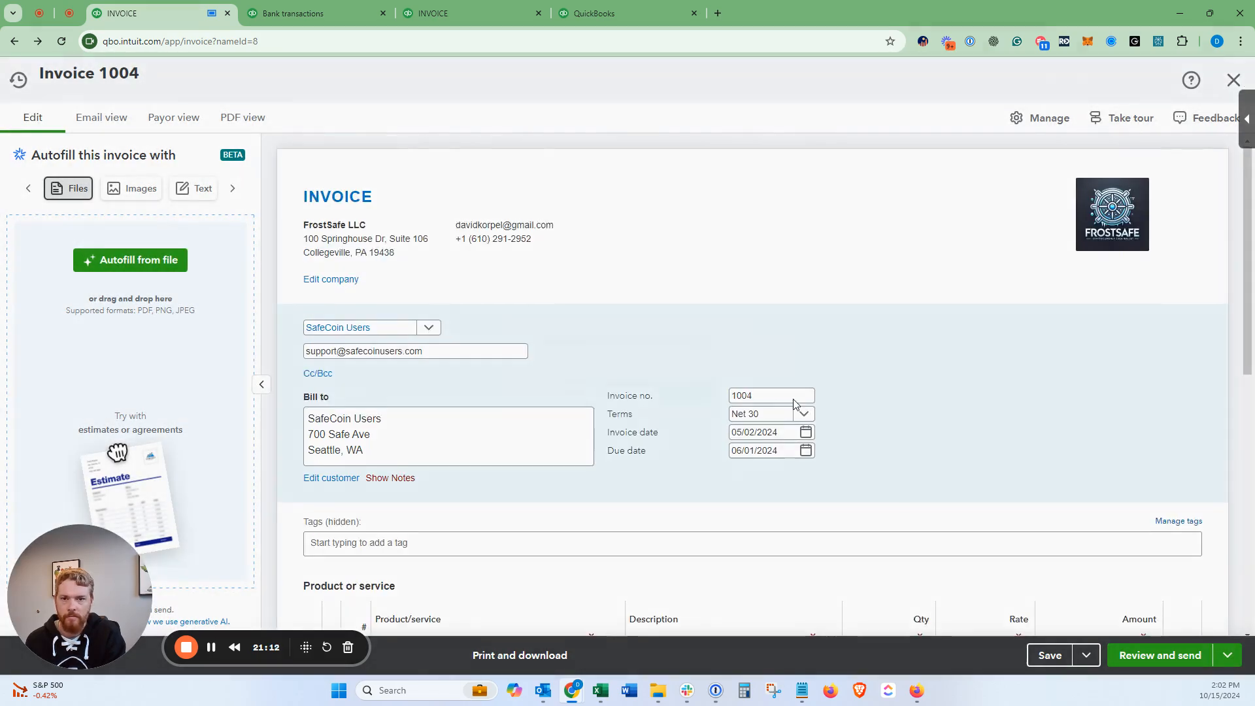
{"action": "left_click", "coordinate": [1234, 80]}
{"action": "left_click", "coordinate": [707, 397]}
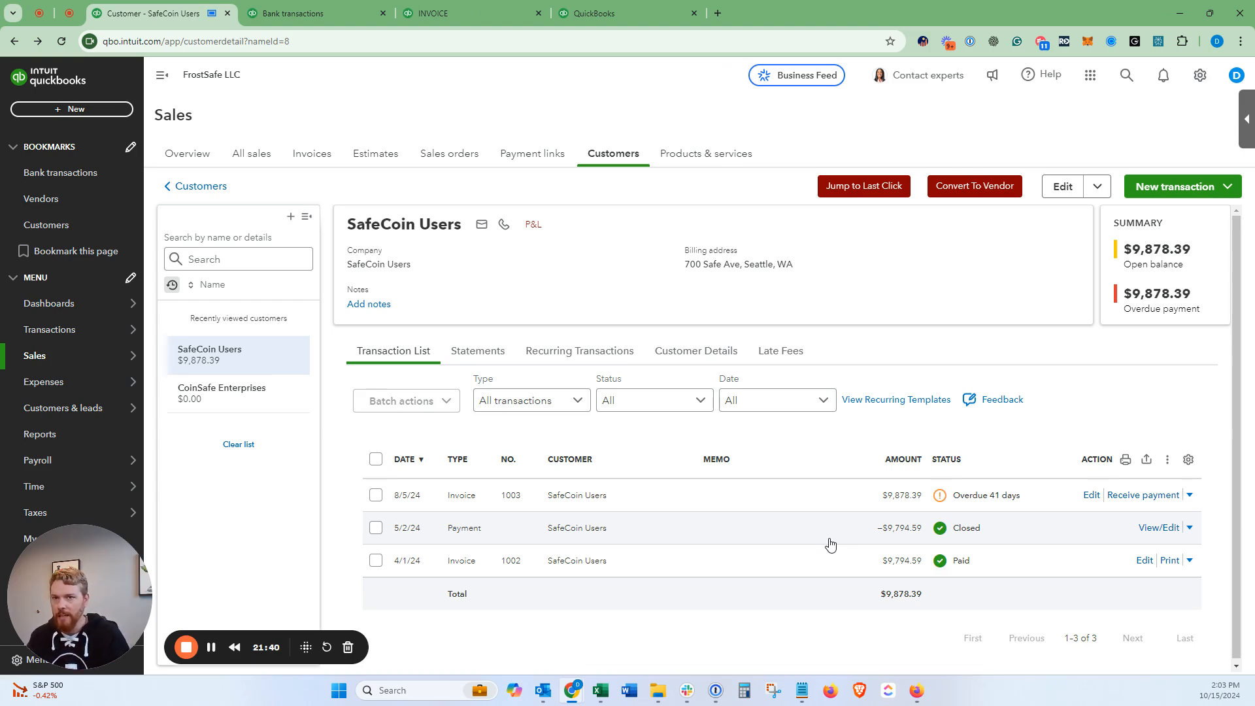
Step: Browse the Categorized and App transactions lists, then return to the bank review list
{"action": "left_click", "coordinate": [308, 13]}
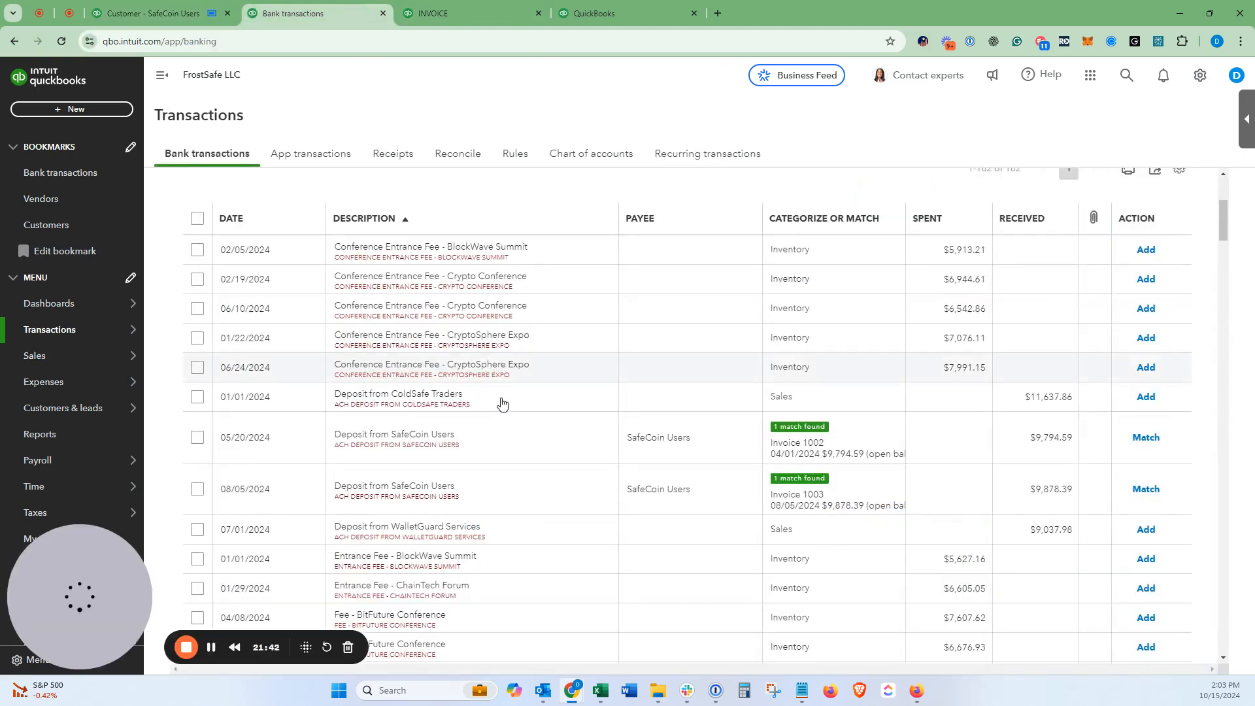
{"action": "scroll", "coordinate": [504, 398], "scroll_direction": "up", "scroll_amount": 4}
{"action": "scroll", "coordinate": [550, 419], "scroll_direction": "down", "scroll_amount": 7}
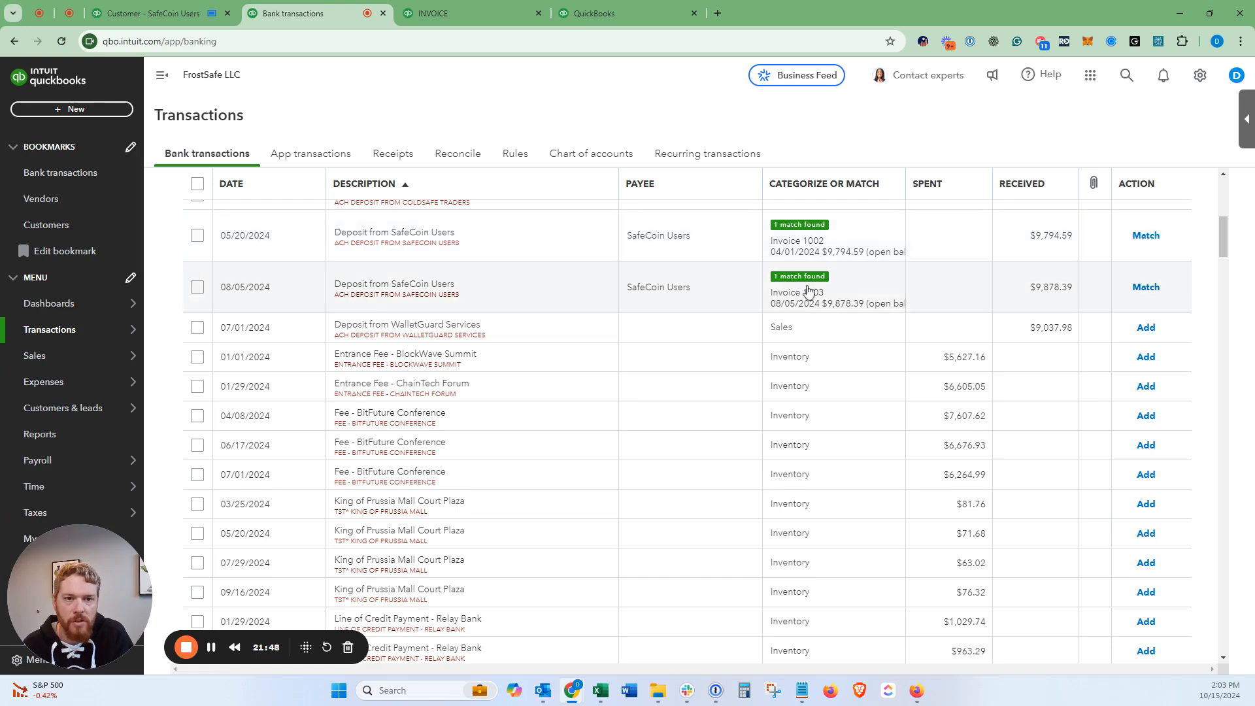
{"action": "scroll", "coordinate": [499, 387], "scroll_direction": "up", "scroll_amount": 7}
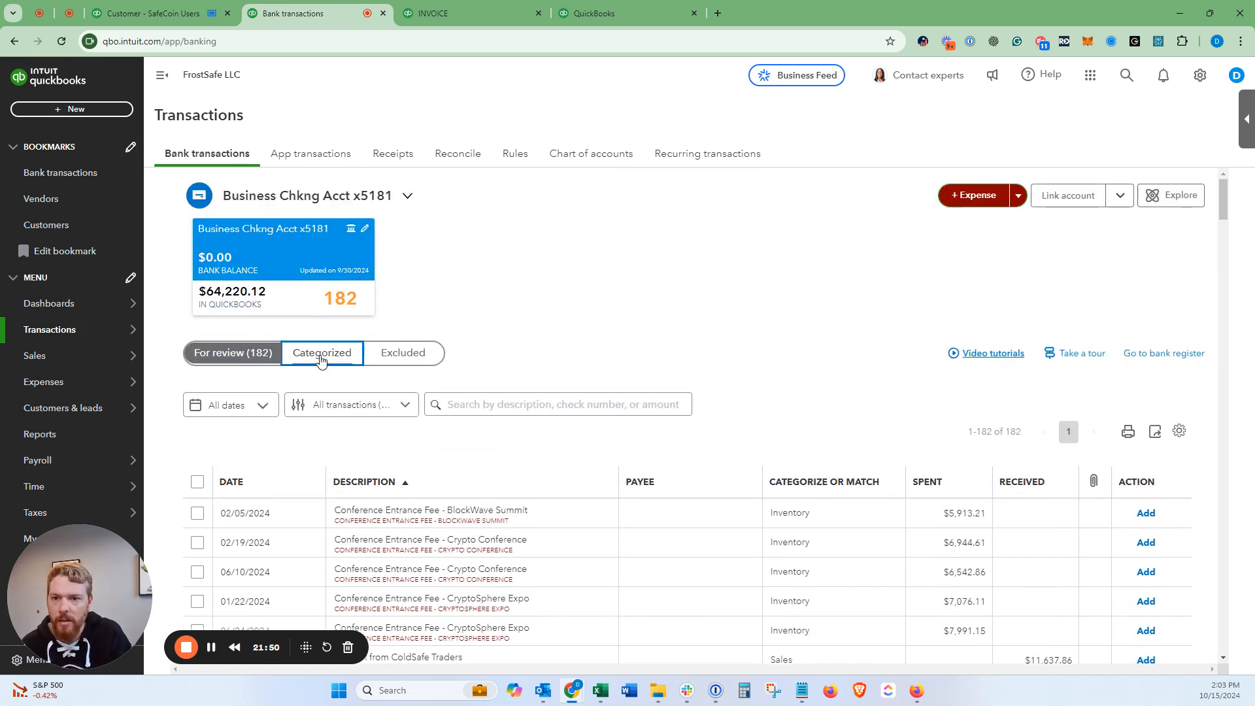
{"action": "left_click", "coordinate": [308, 155]}
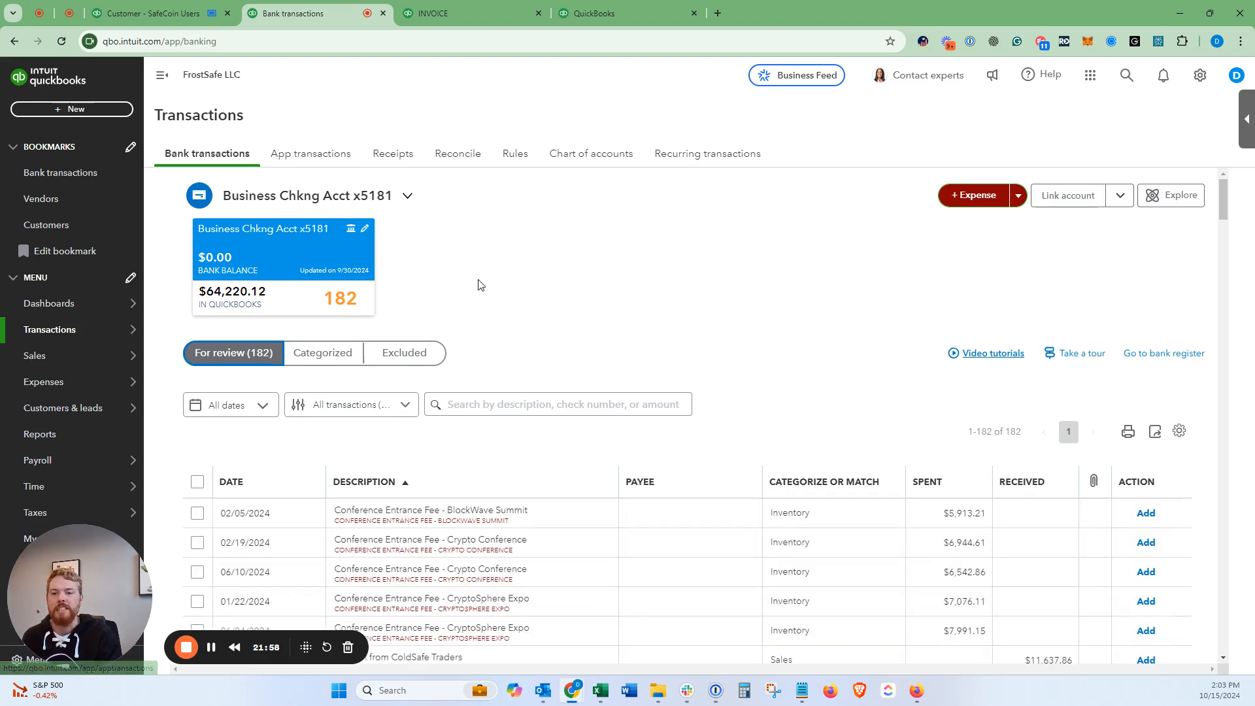
{"action": "scroll", "coordinate": [621, 299], "scroll_direction": "down", "scroll_amount": 4}
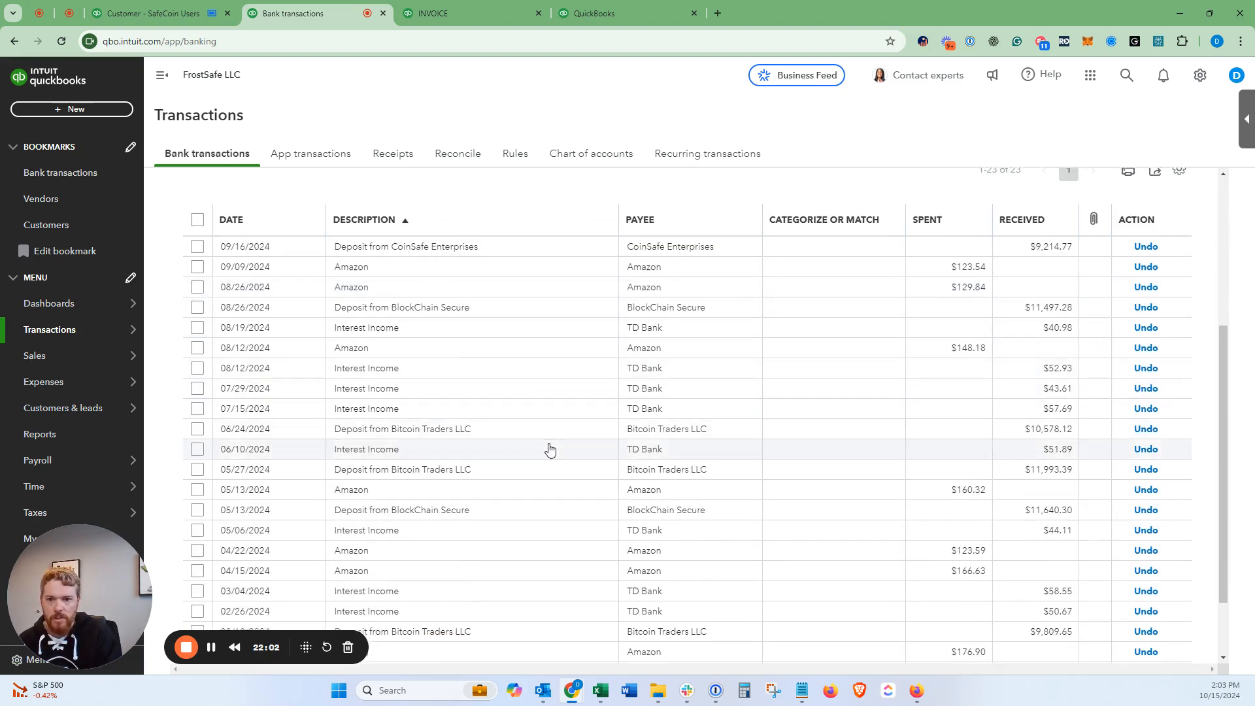
{"action": "scroll", "coordinate": [553, 448], "scroll_direction": "down", "scroll_amount": 1}
{"action": "scroll", "coordinate": [559, 471], "scroll_direction": "up", "scroll_amount": 5}
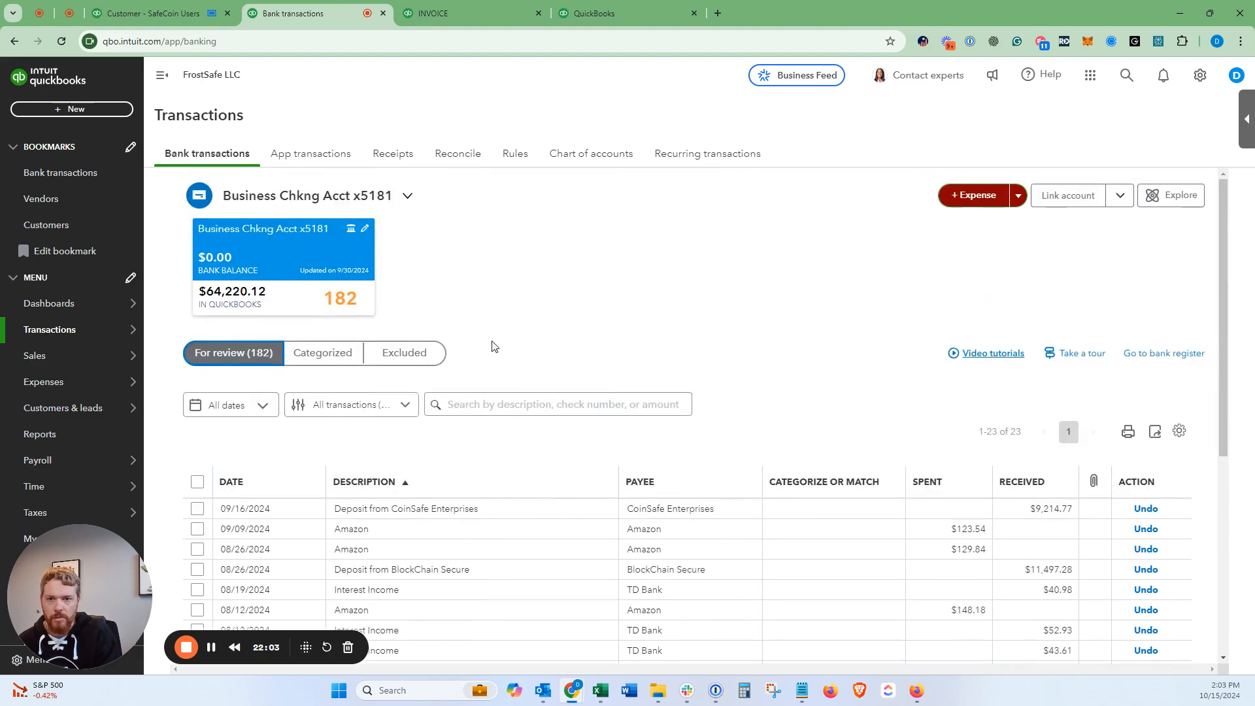
{"action": "left_click", "coordinate": [320, 159]}
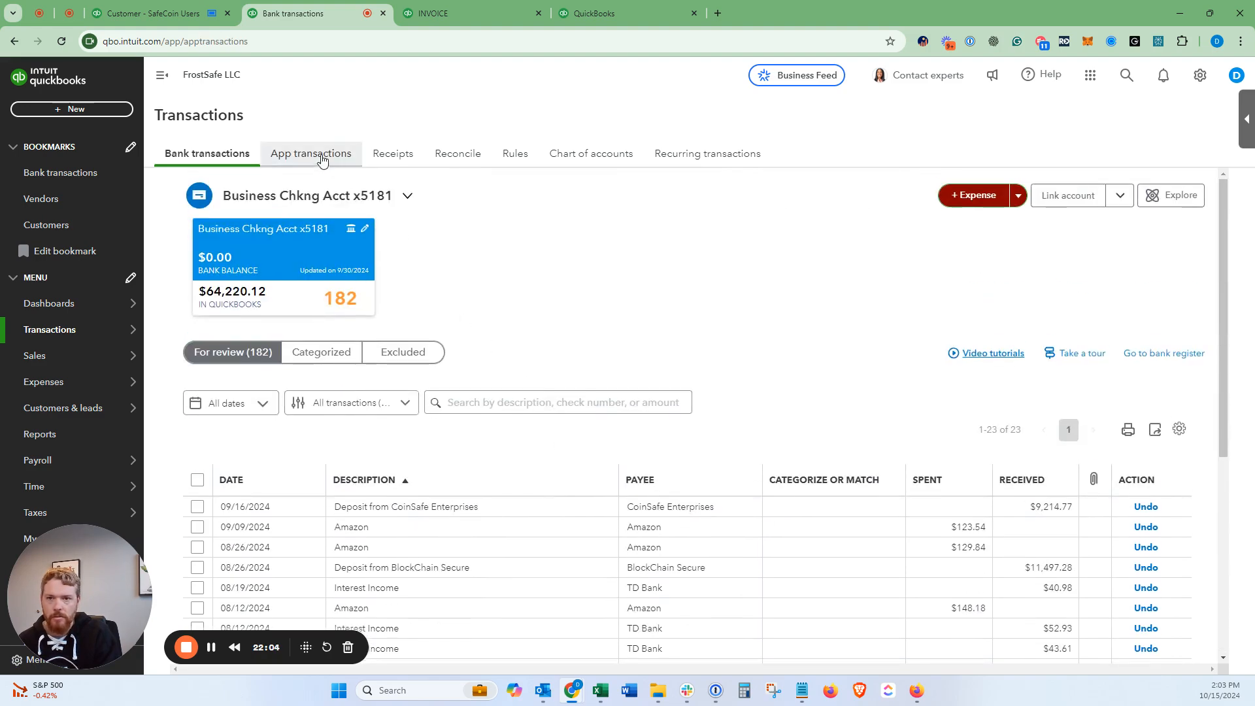
{"action": "left_click", "coordinate": [183, 159]}
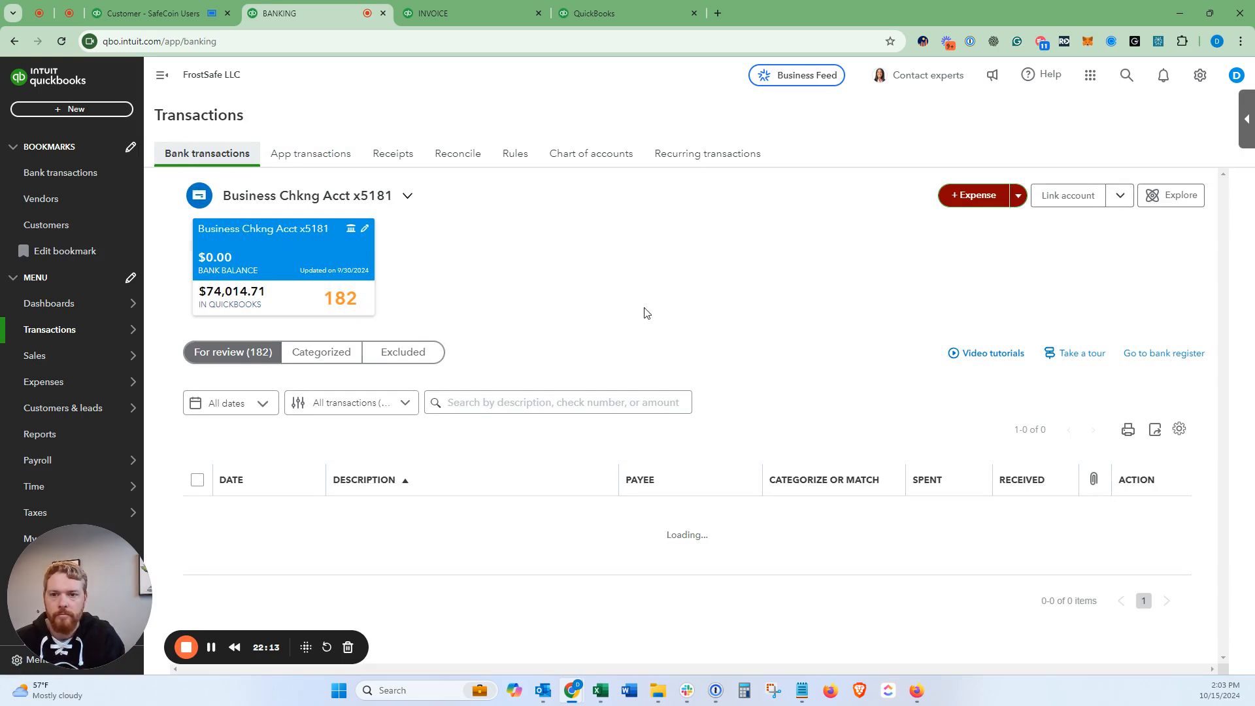
Step: Match the 05/20 SafeCoin deposit to its payment and the 08/05 deposit to invoice 1003
{"action": "scroll", "coordinate": [631, 327], "scroll_direction": "down", "scroll_amount": 3}
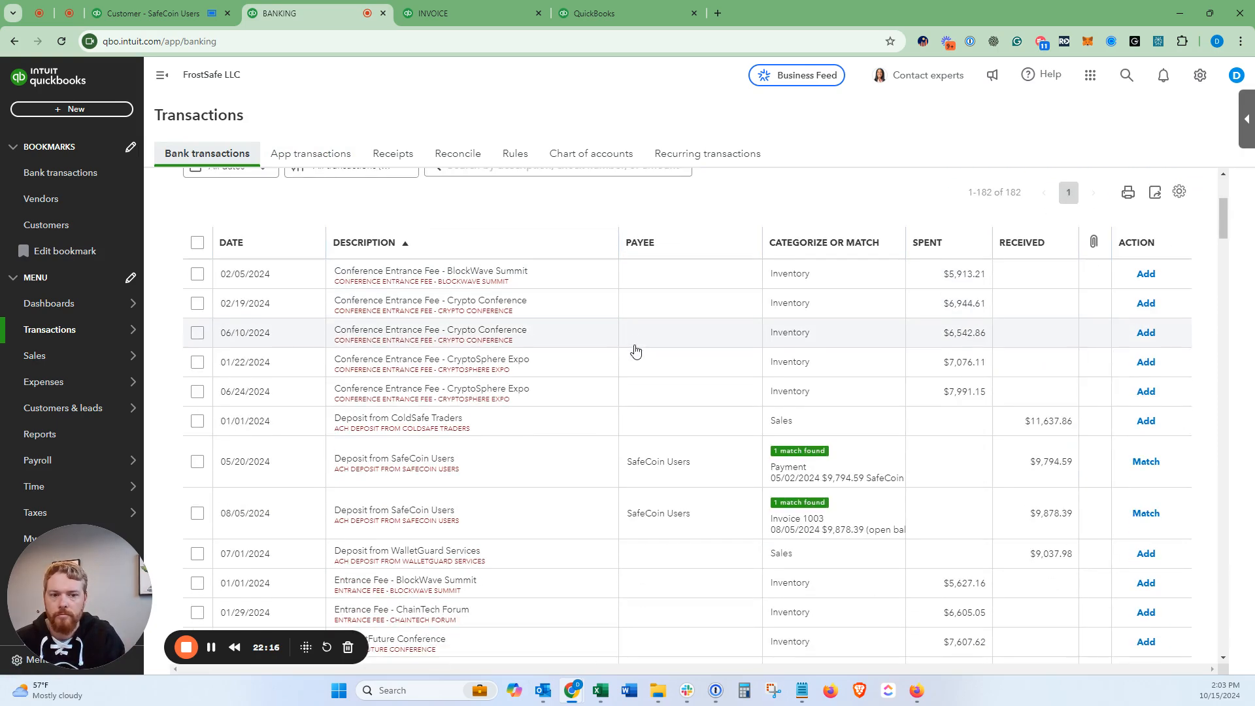
{"action": "scroll", "coordinate": [635, 352], "scroll_direction": "down", "scroll_amount": 2}
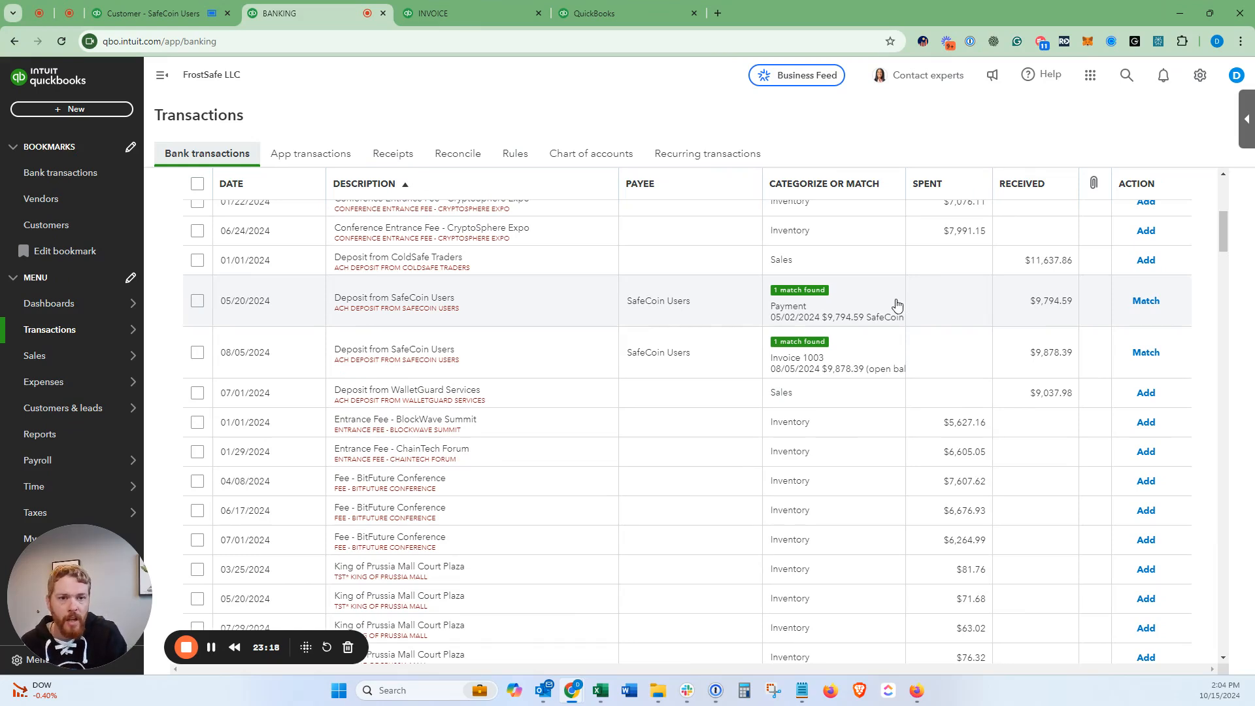
{"action": "left_click", "coordinate": [1145, 301]}
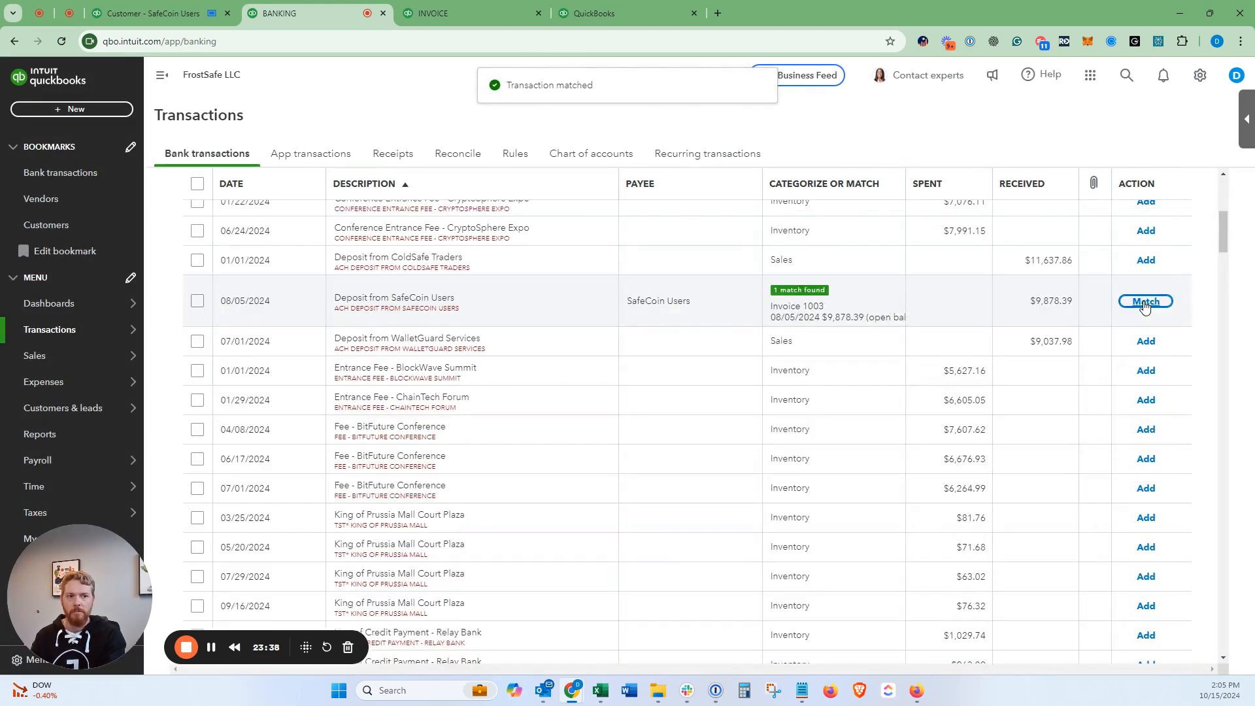
{"action": "left_click", "coordinate": [1145, 302]}
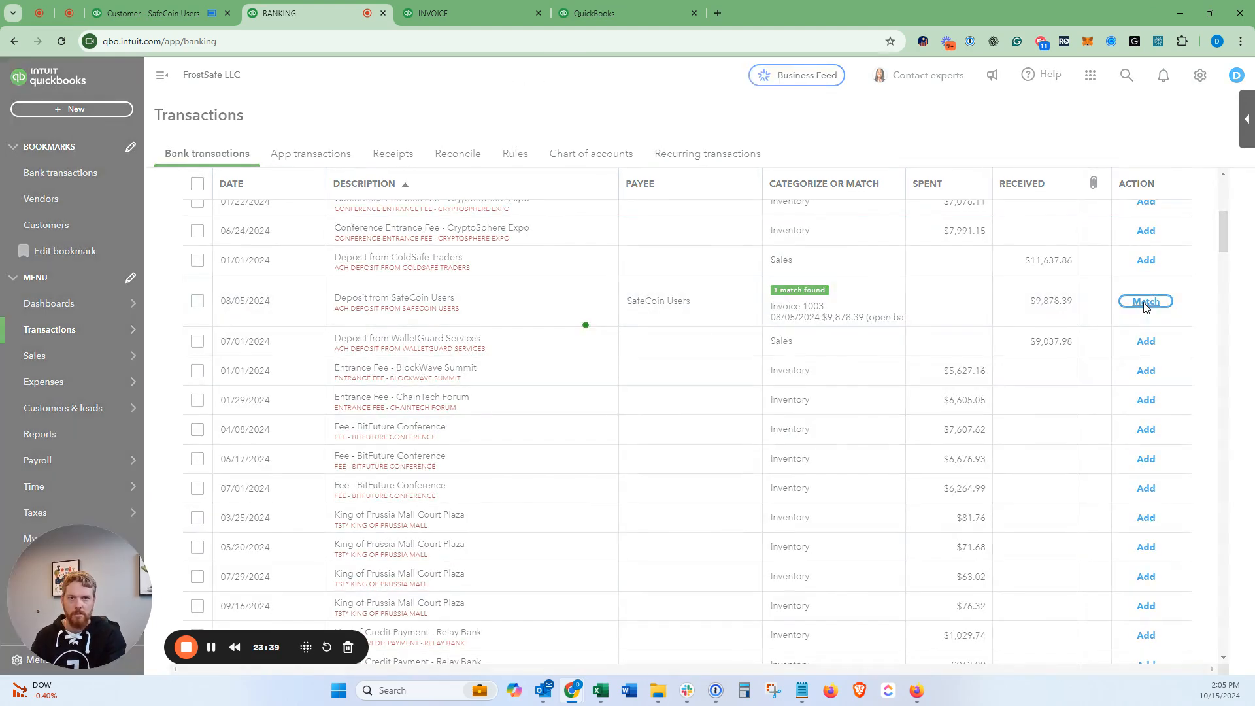
Step: Refresh SafeCoin Users' transaction list to confirm a $0.00 balance, then go to Reports
{"action": "left_click", "coordinate": [176, 19]}
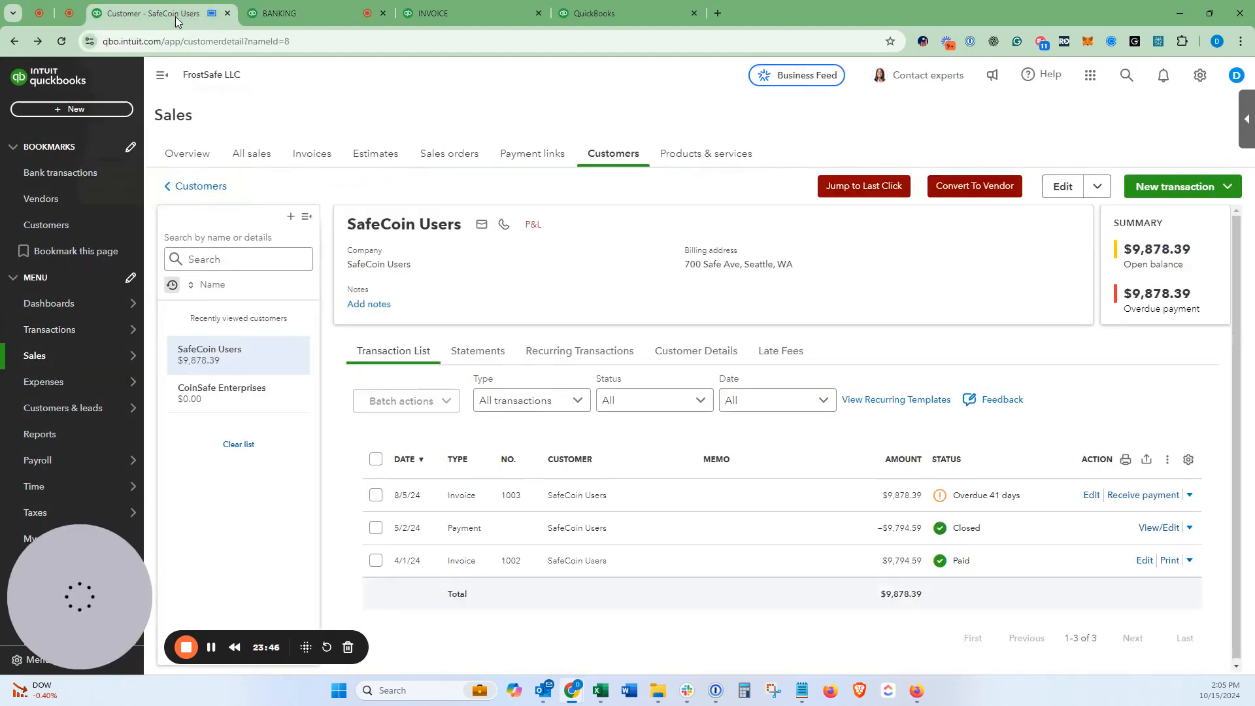
{"action": "left_click", "coordinate": [482, 350]}
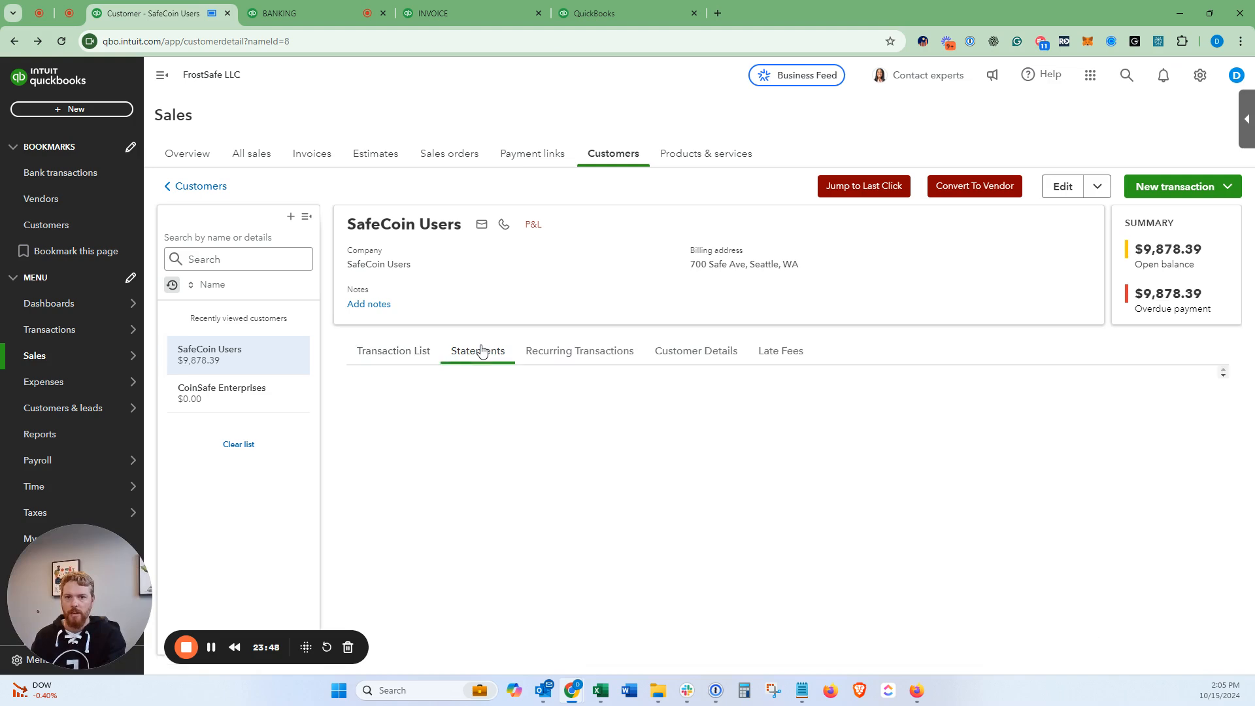
{"action": "left_click", "coordinate": [392, 351]}
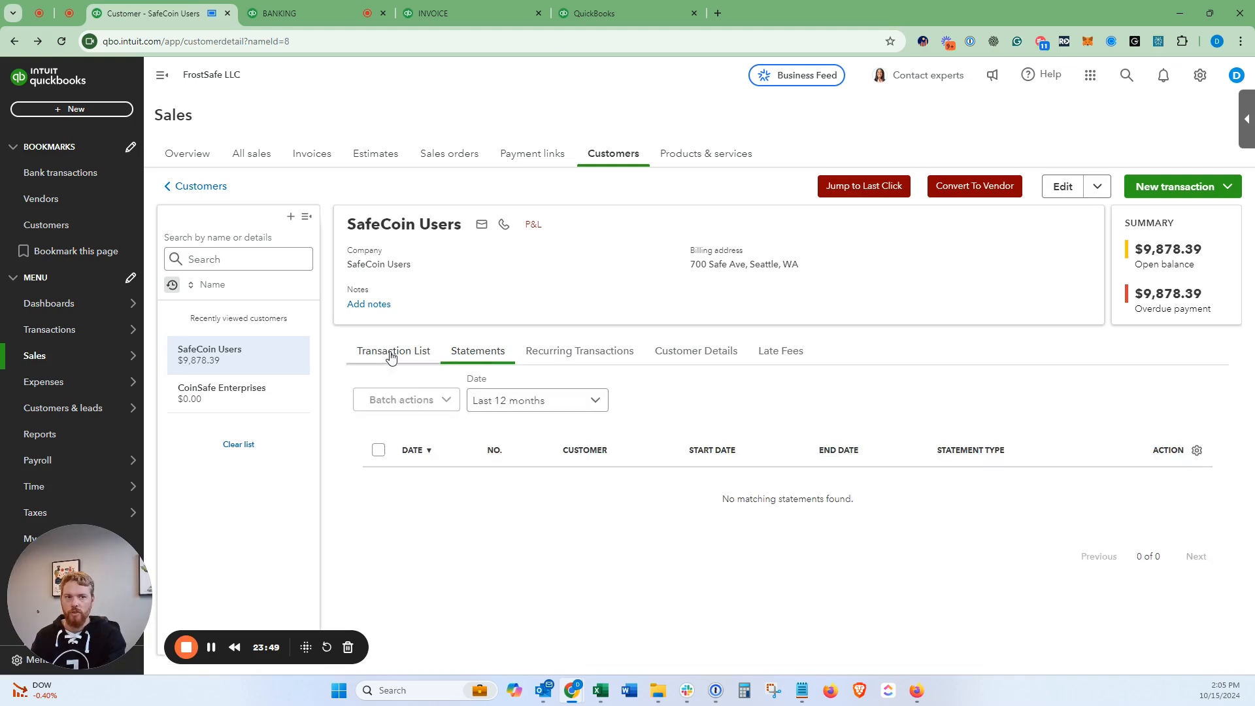
{"action": "left_click", "coordinate": [93, 77]}
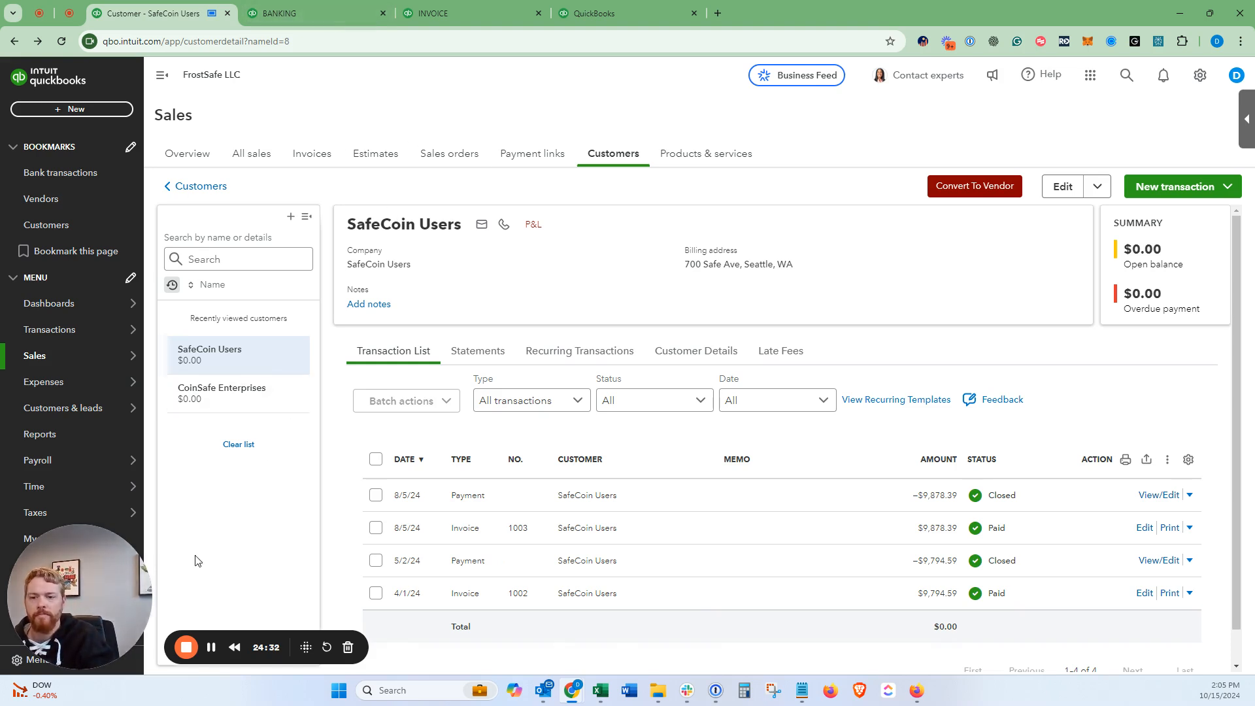
{"action": "left_click", "coordinate": [318, 6]}
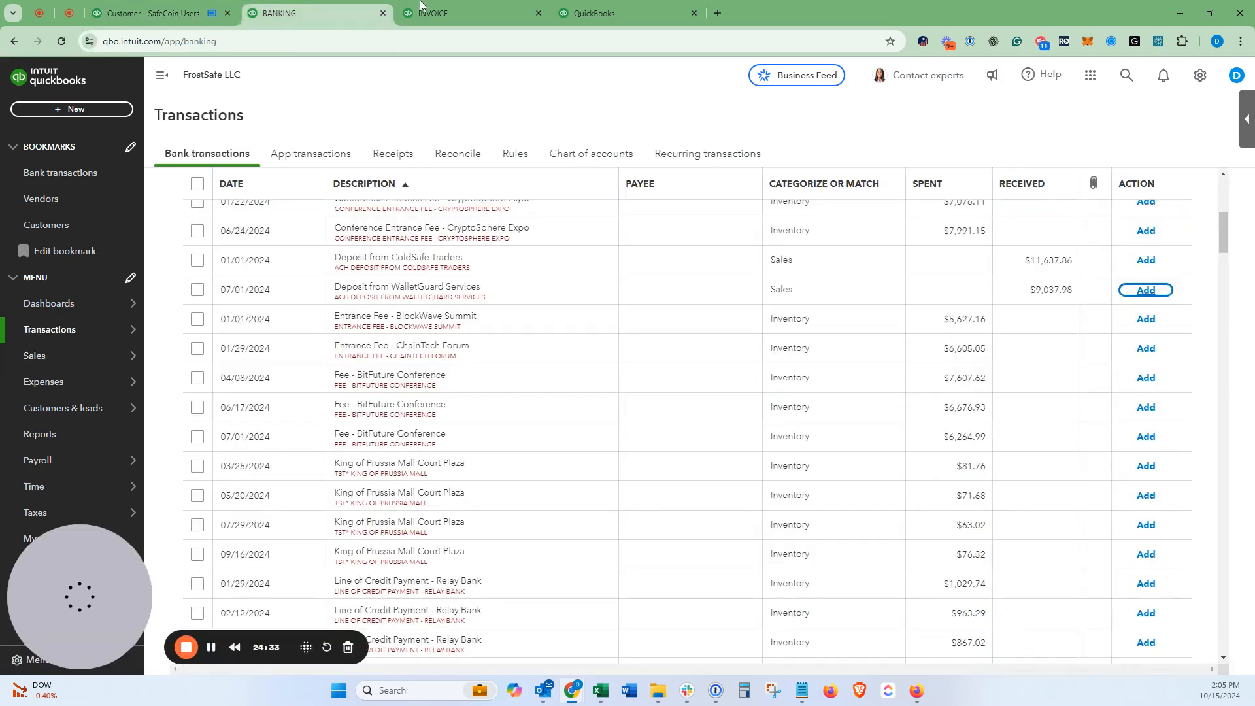
{"action": "left_click", "coordinate": [69, 438]}
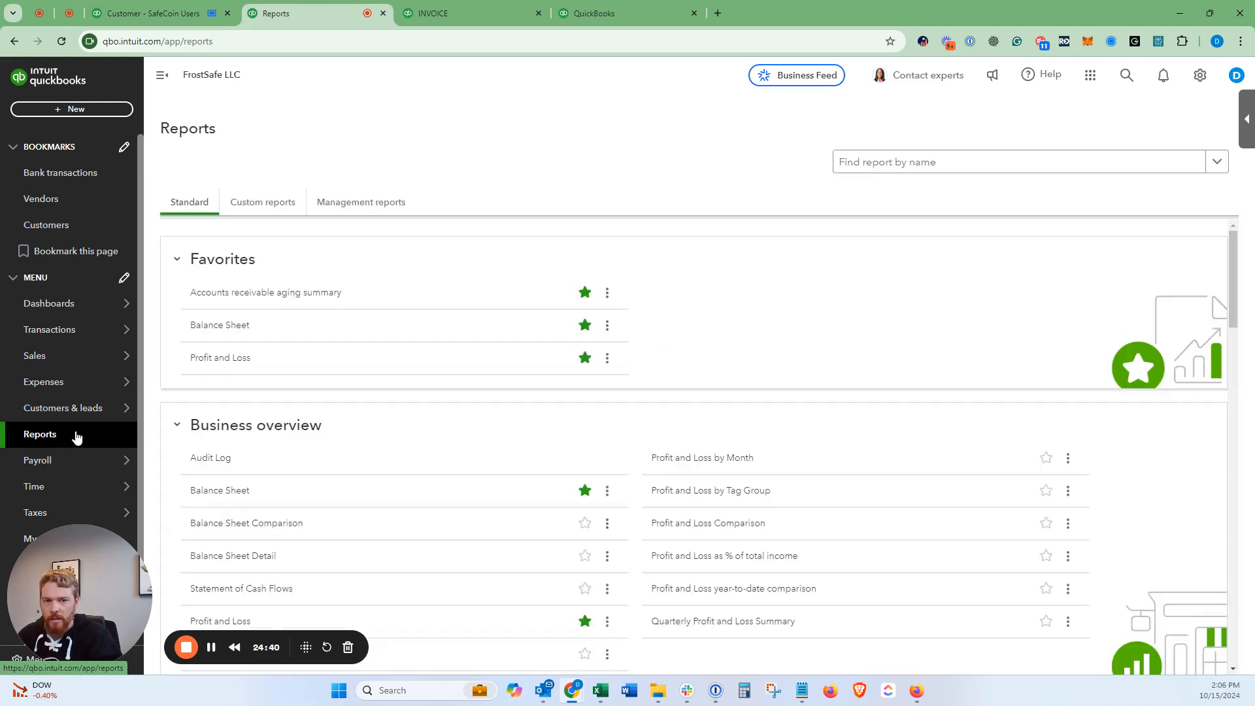
Step: Open the year-to-date Profit and Loss report from Favorites
{"action": "left_click", "coordinate": [205, 361]}
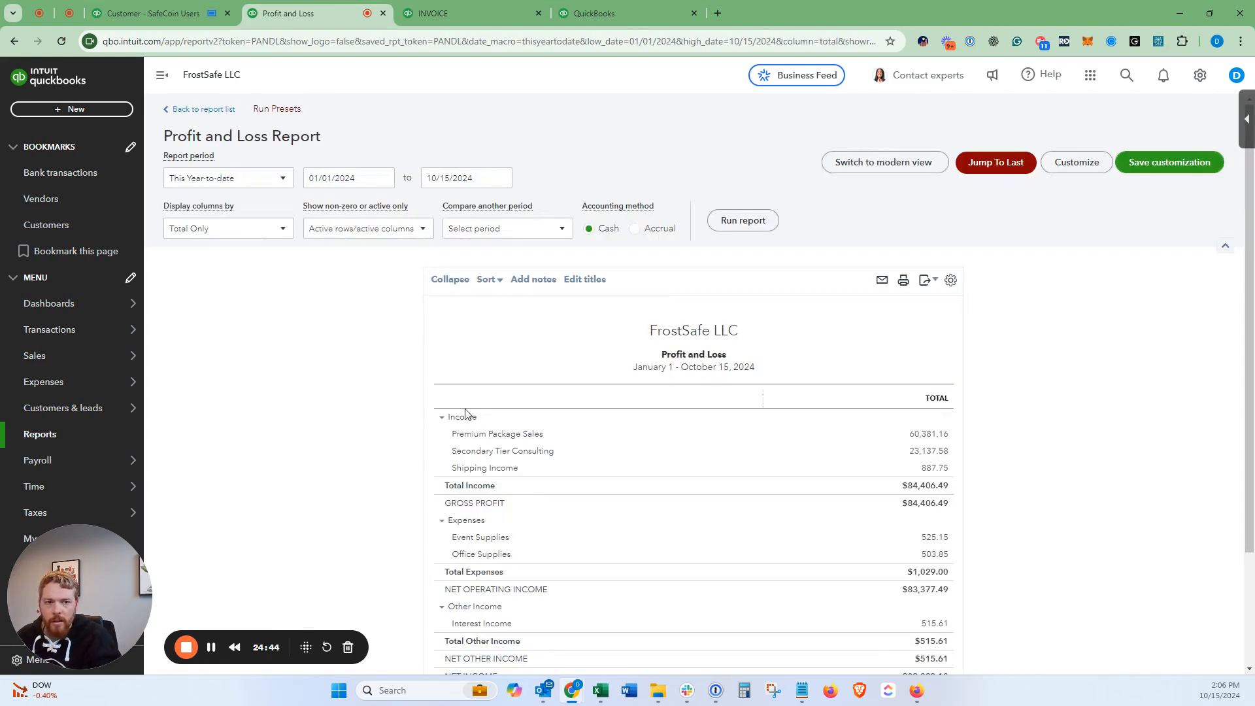
Step: Drill into the $84,406.49 Total Income amount to open its transaction report
{"action": "left_click", "coordinate": [918, 491]}
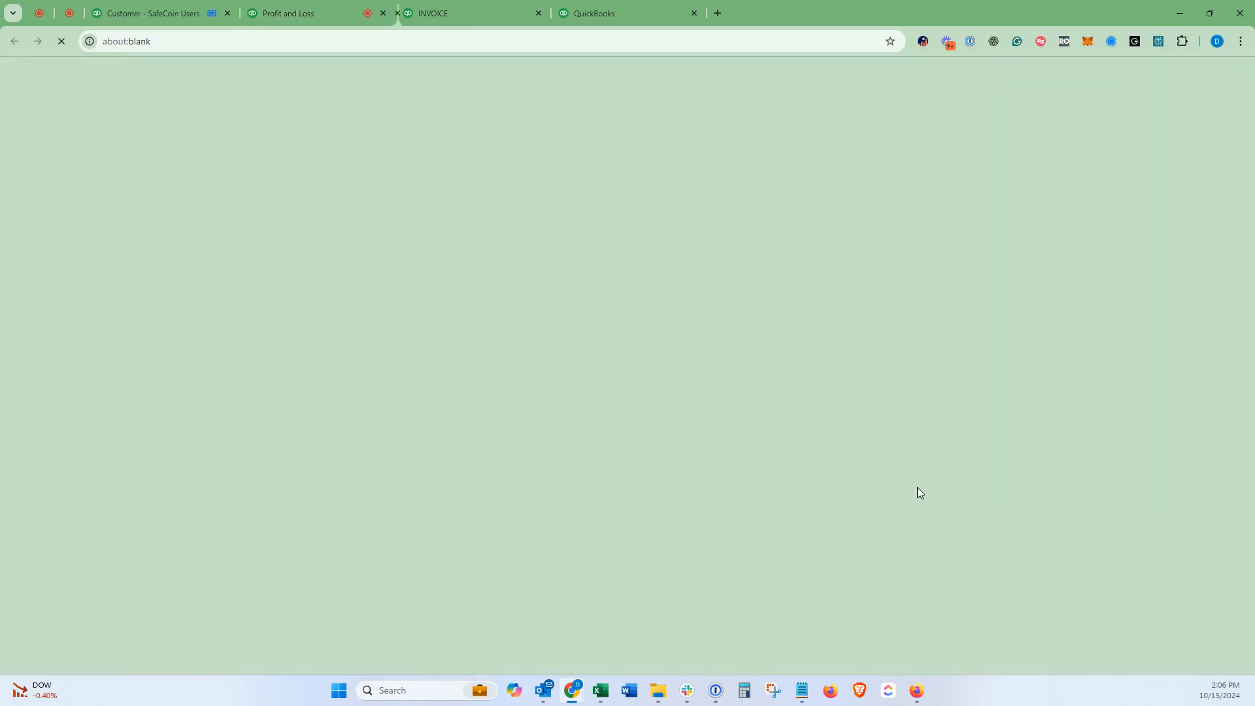